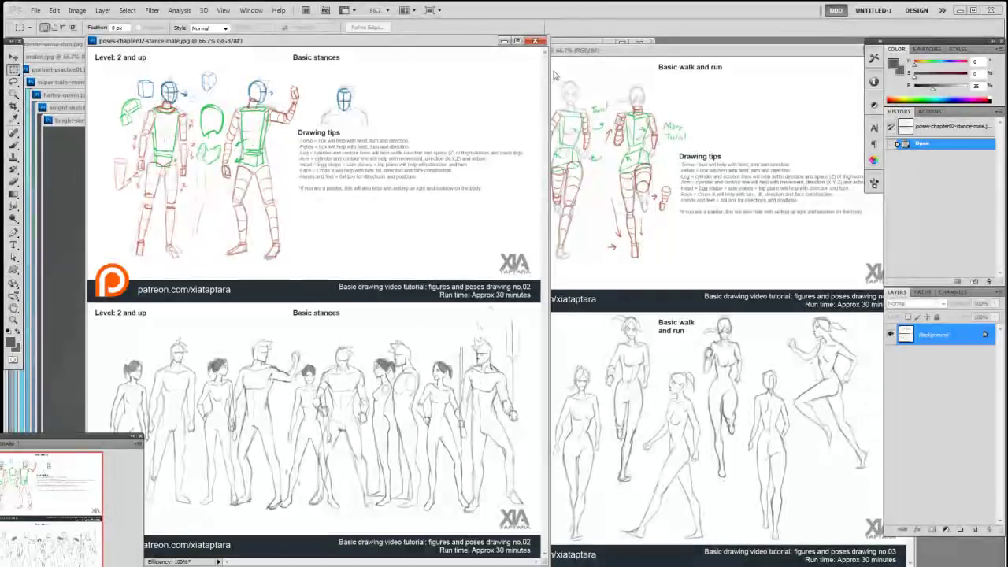
Step: Close the basic stances sheet and the basic walk and run pose sheet
left_click(536, 40)
left_click_drag(642, 53, 565, 54)
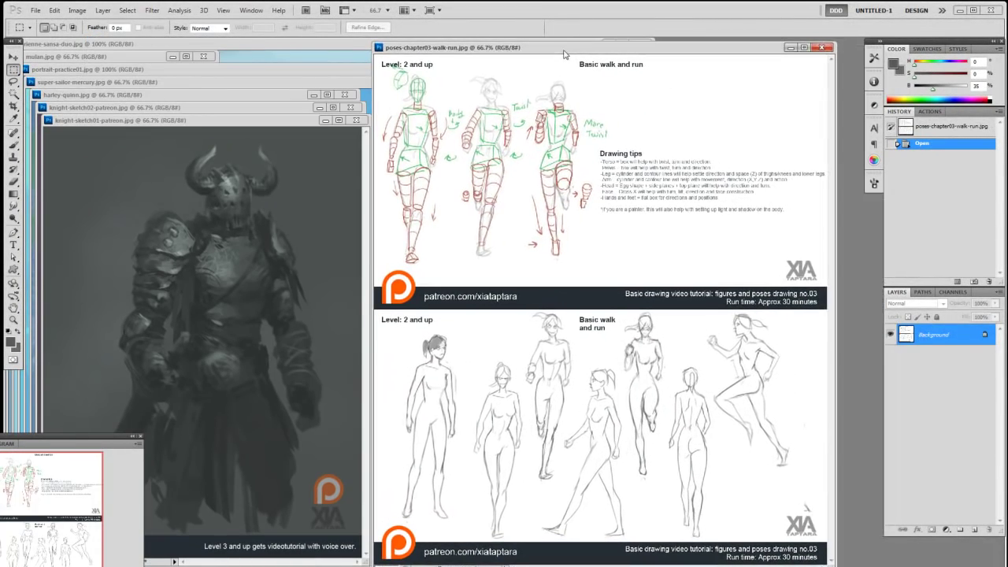
left_click(822, 47)
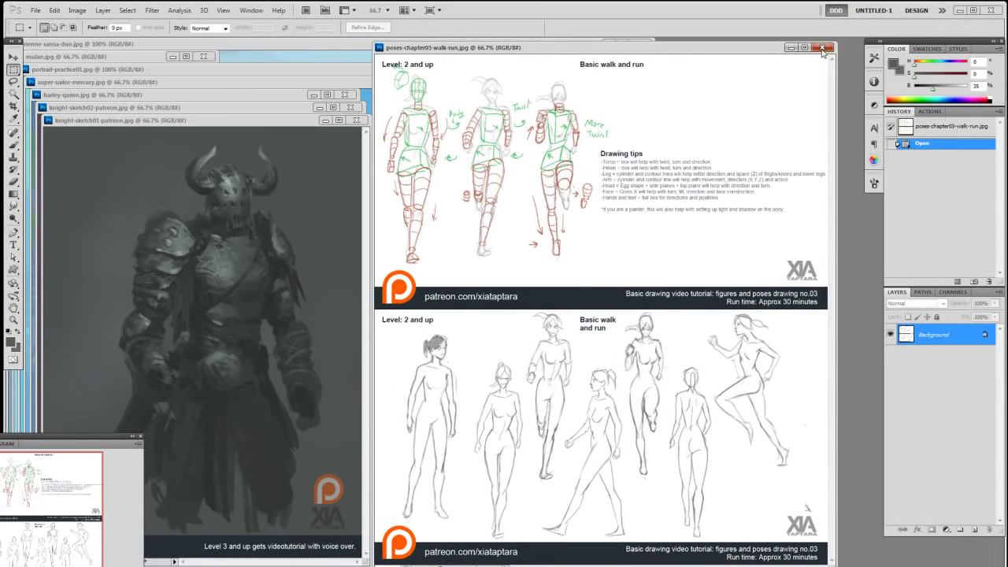
Step: Reposition the 10mono-tut.jpg window and enlarge it so the whole armoured figure painting shows
left_click_drag(554, 66, 527, 66)
left_click_drag(806, 474, 862, 517)
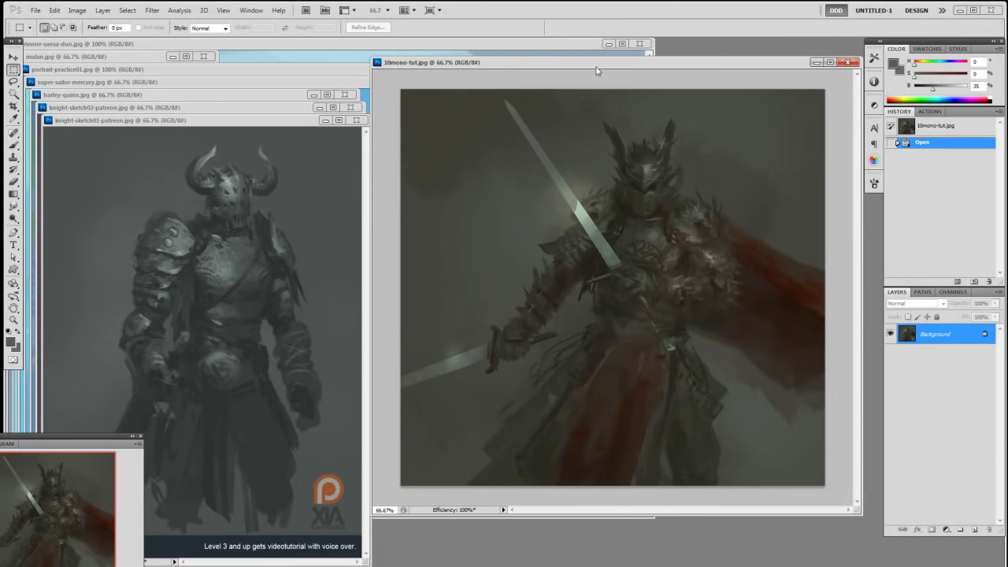
left_click_drag(587, 70, 566, 74)
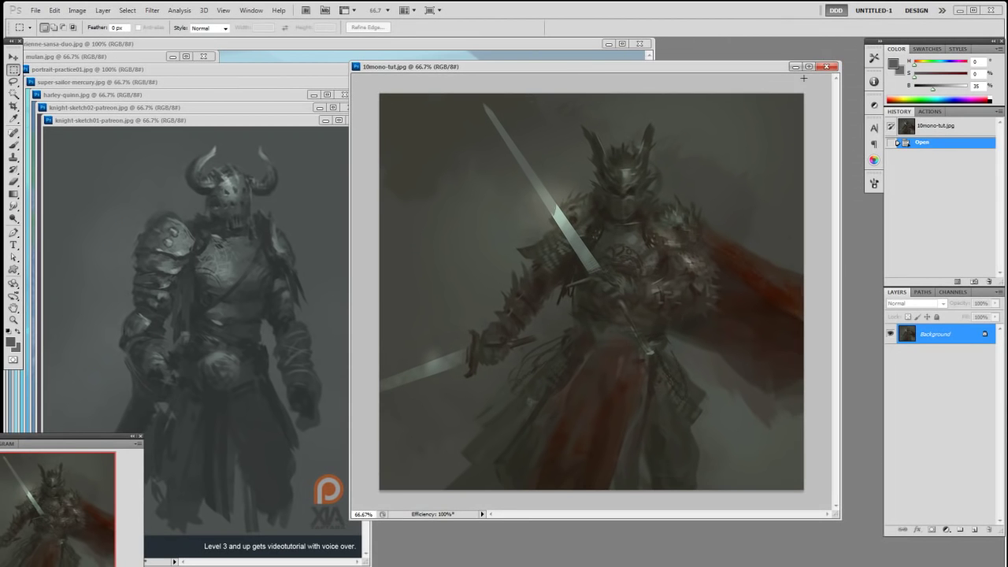
Step: Spread the knight-sketch01-patreon.jpg and knight-sketch02-patreon.jpg windows apart, enlarging the second sketch's window to fit its full image
left_click_drag(187, 121, 682, 120)
left_click_drag(209, 109, 537, 113)
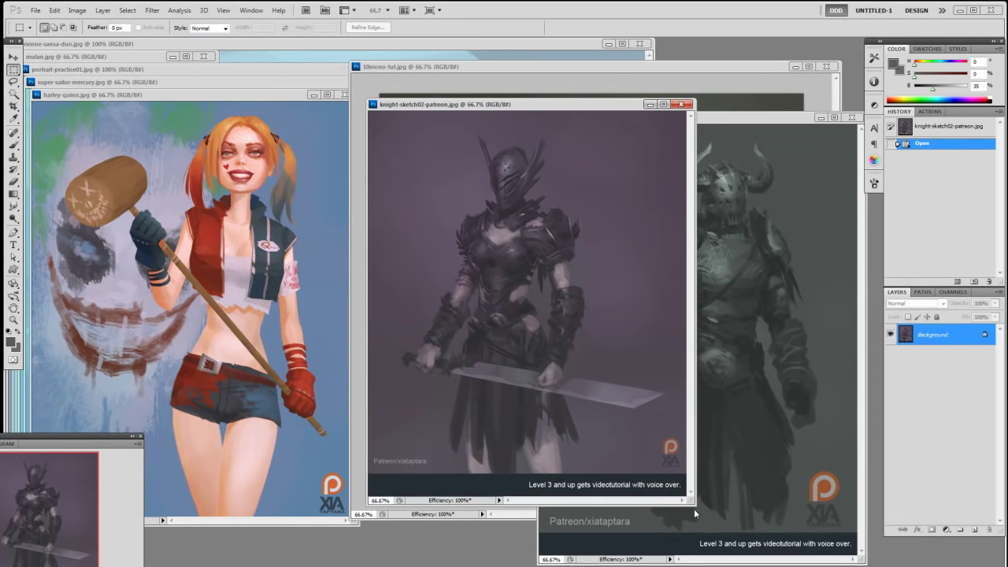
left_click_drag(693, 507, 706, 537)
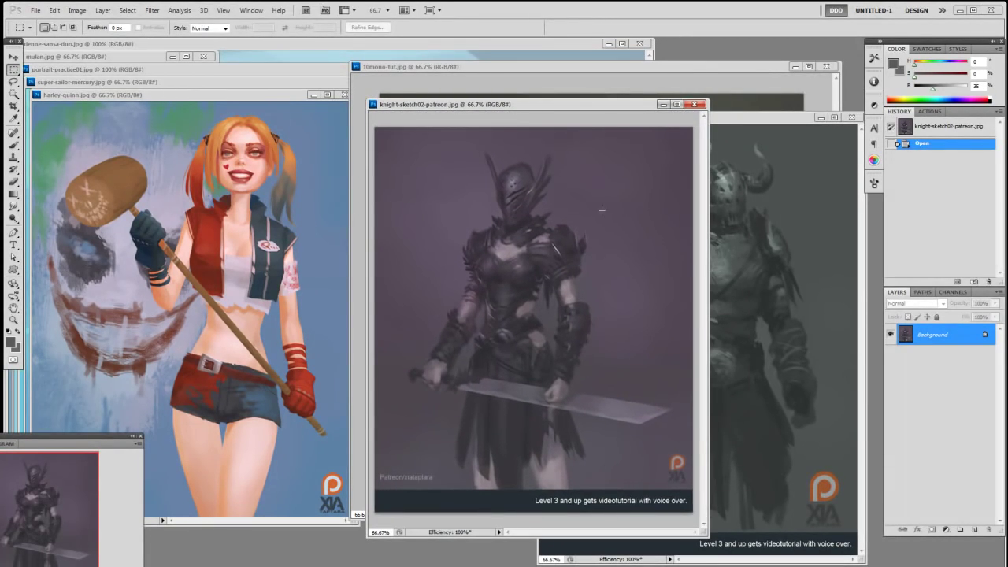
left_click_drag(752, 125, 774, 118)
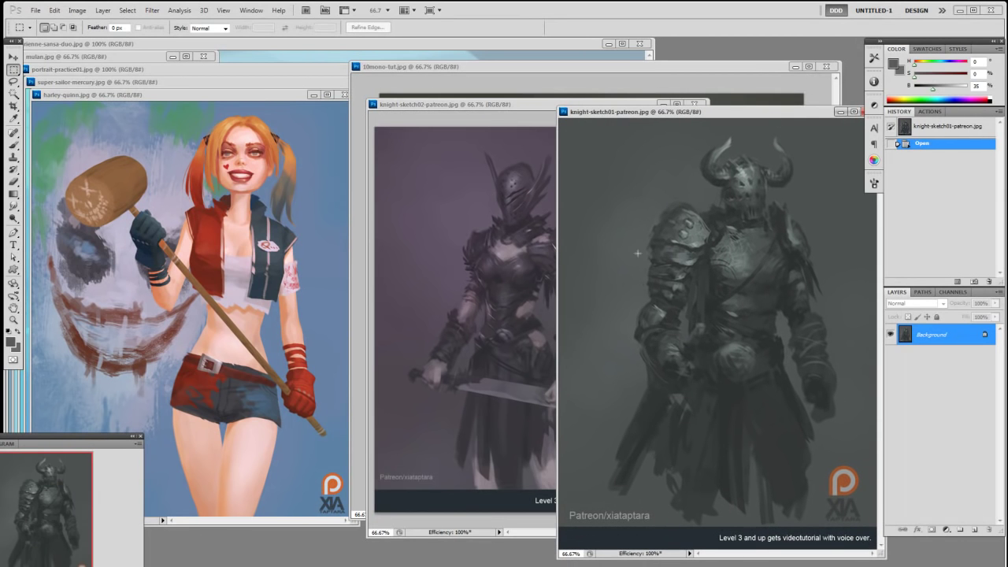
left_click_drag(523, 105, 493, 113)
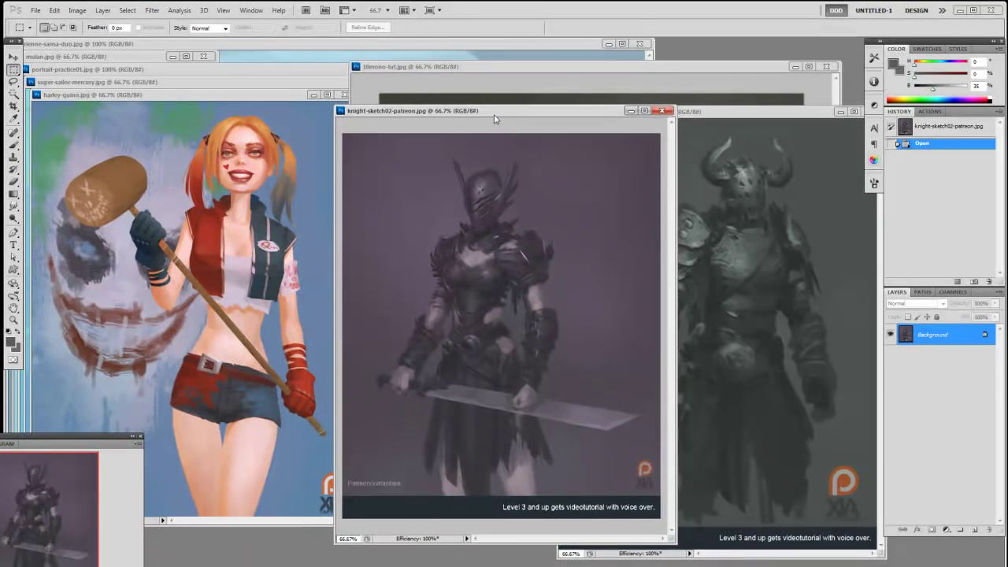
Step: Move the Harley Quinn, Sailor Mercury, portrait practice and Mulan windows off the stack, and enlarge the Mulan window
left_click_drag(249, 101, 703, 173)
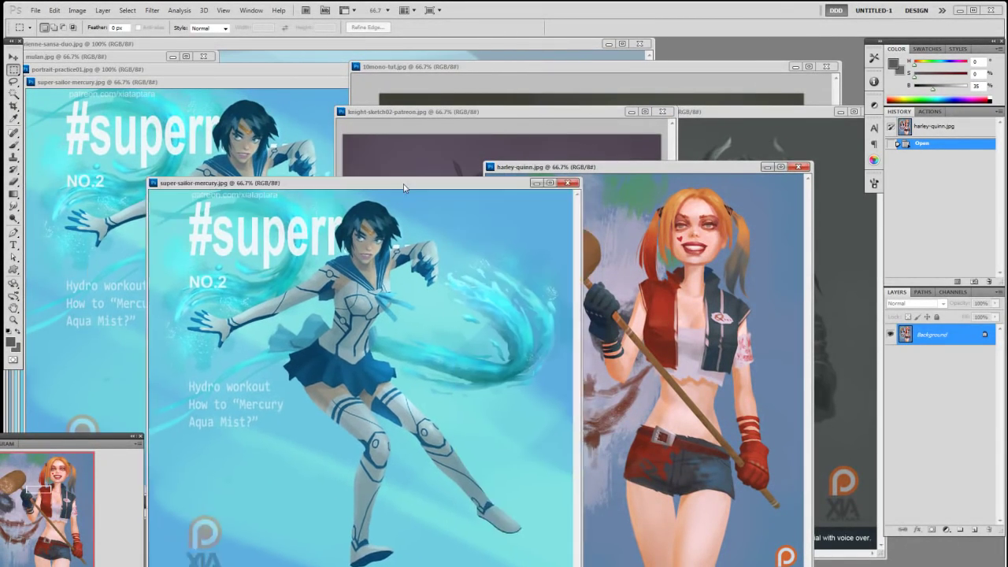
left_click_drag(403, 187, 625, 255)
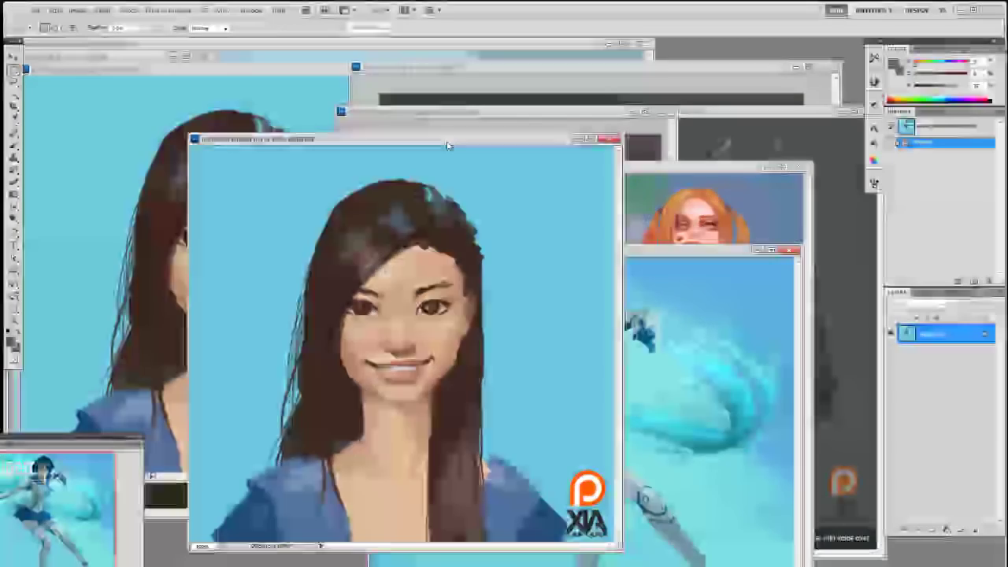
left_click_drag(435, 133, 628, 193)
left_click_drag(144, 62, 635, 107)
left_click_drag(716, 496, 770, 530)
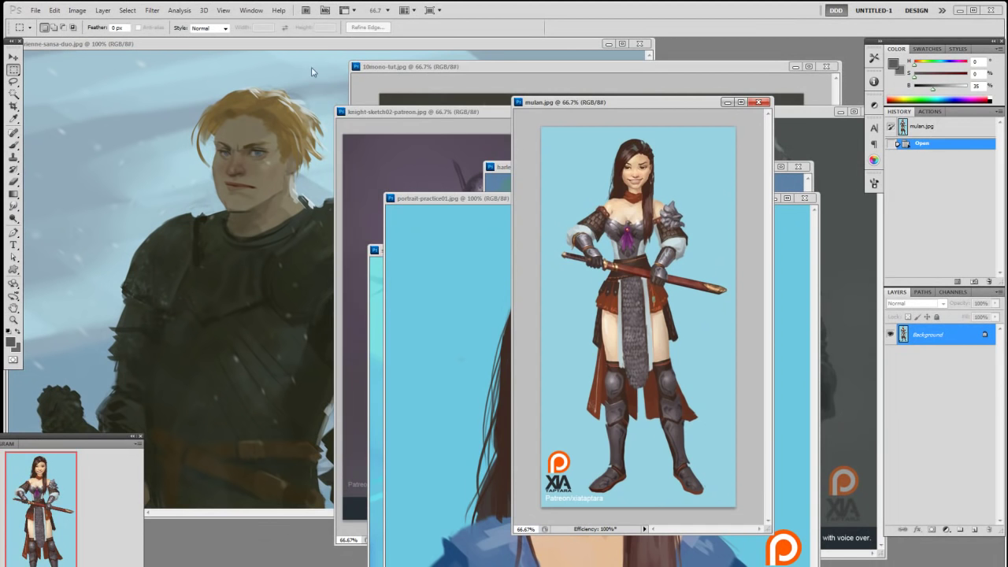
Step: Bring brienne-sansa-duo.jpg and knight-sketch01-patreon.jpg to the front for viewing
left_click(319, 46)
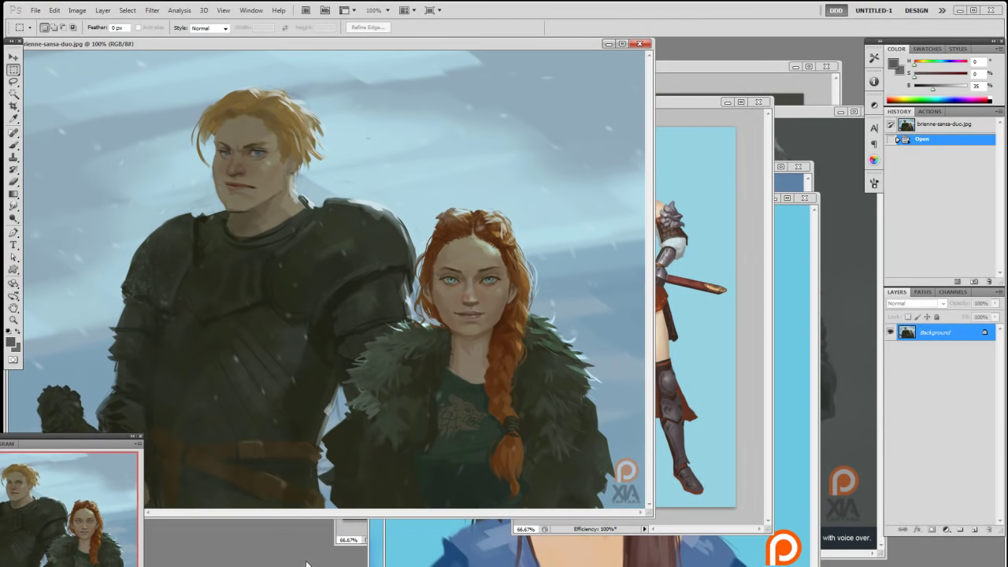
left_click(839, 293)
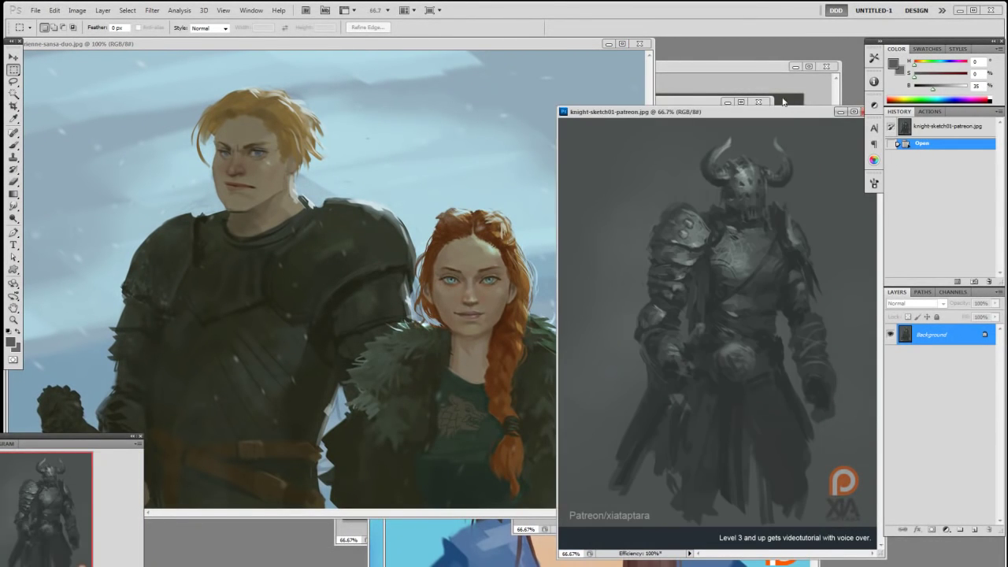
left_click(783, 101)
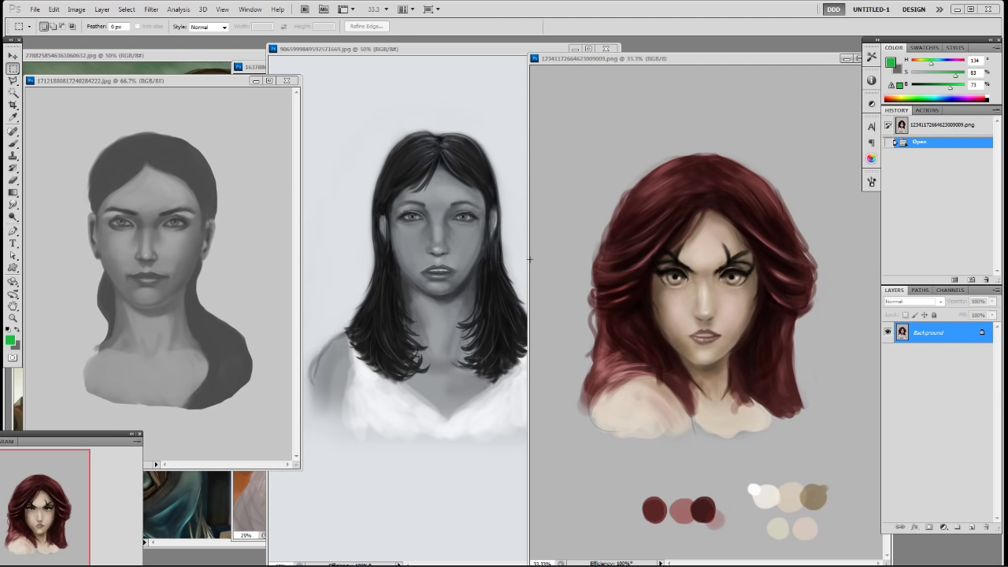
Step: Duplicate the Background layer of the grayscale long-haired portrait and widen its window to show the full canvas
left_click(479, 293)
left_click_drag(942, 337, 971, 526)
key("l")
left_click_drag(618, 514, 723, 510)
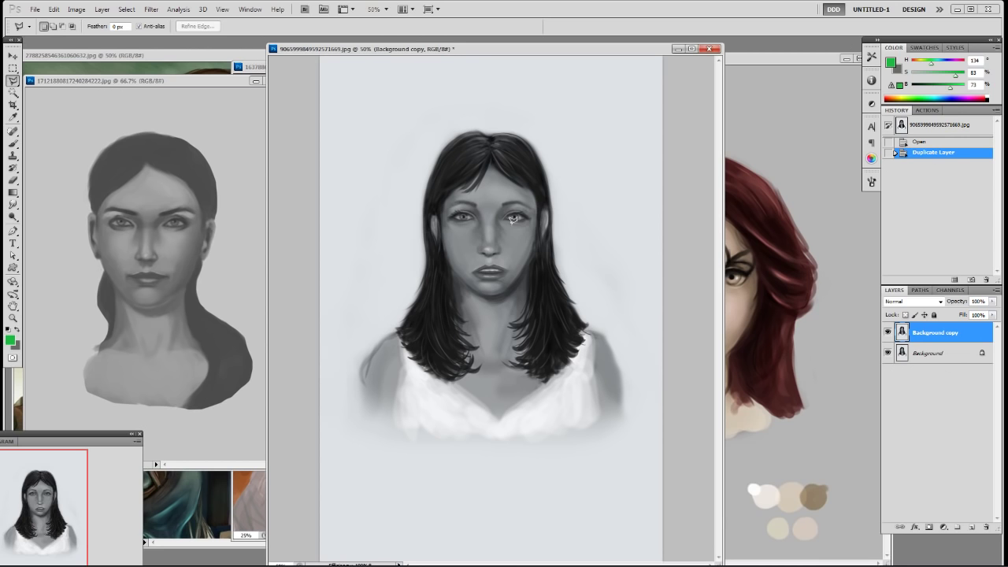
Step: Copy one eye as a spacing gauge between the portrait's eyes, move it up to the forehead, and delete its layer
key("m")
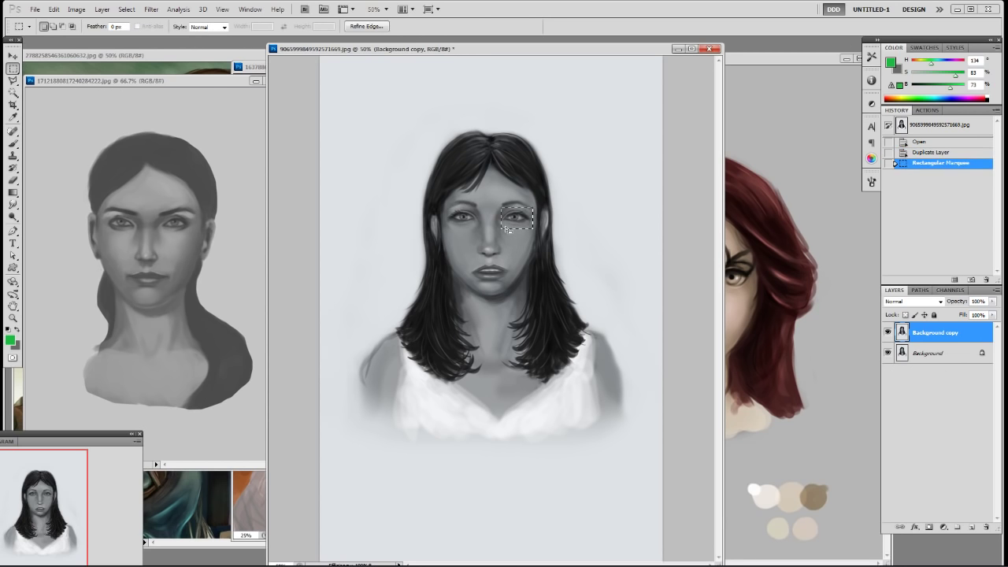
key("ctrl+c")
key("ctrl+v")
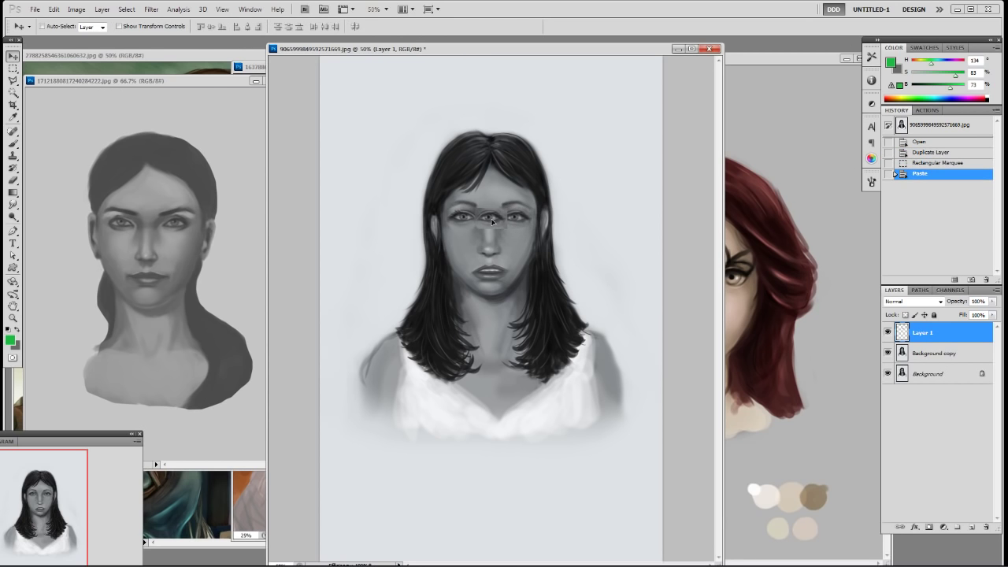
left_click_drag(492, 221, 492, 161)
left_click_drag(921, 333, 986, 526)
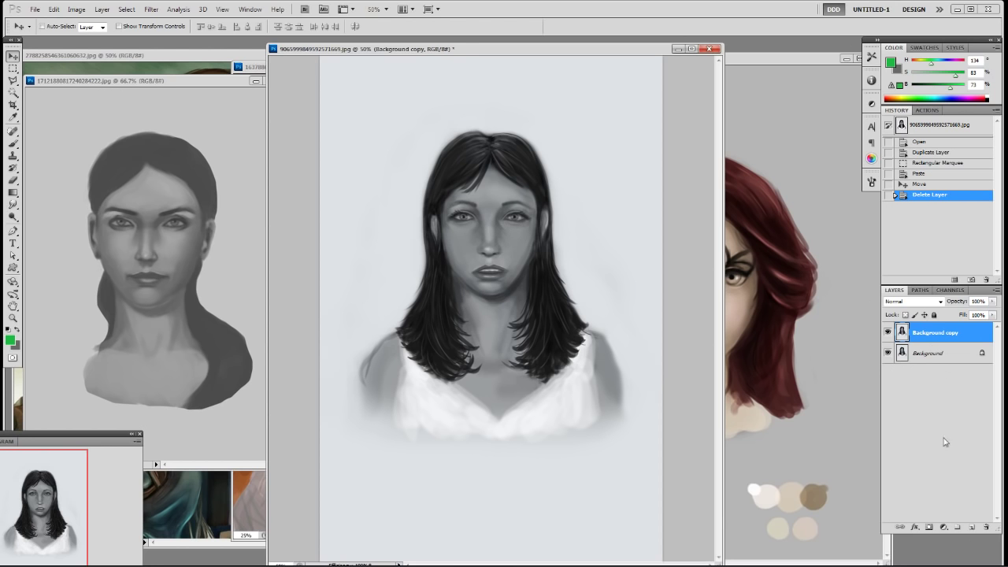
Step: Add an empty layer to the portrait and rearrange the other windows so the colour palette document is visible beside it
left_click(971, 527)
key("b")
left_click_drag(148, 55, 159, 230)
left_click_drag(134, 83, 139, 195)
key("ctrl+Tab")
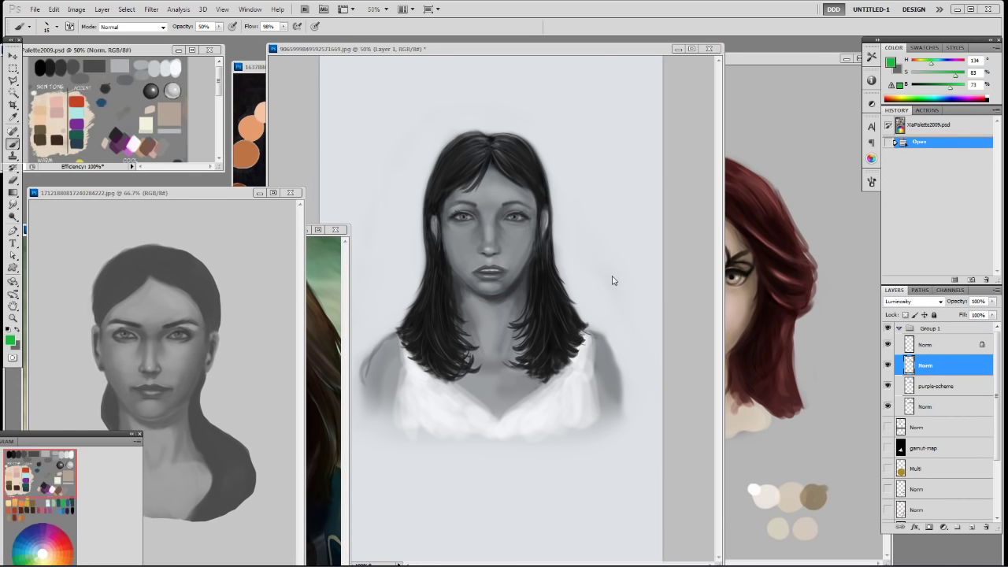
left_click(490, 200)
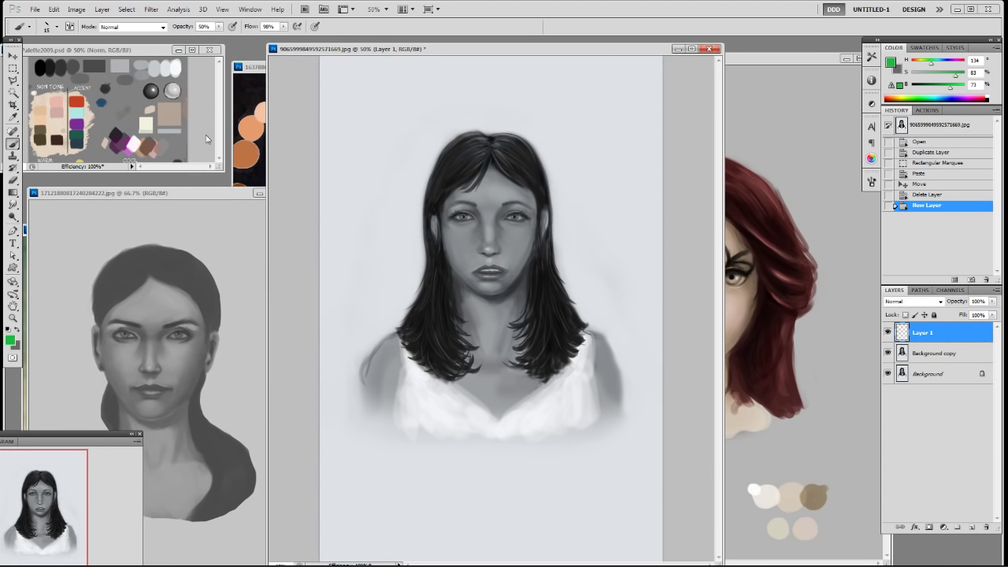
Step: Sample a red-orange from the palette document and paint a vertical centre line down the portrait's face
left_click(208, 139)
scroll(208, 139, "down", 3)
left_click(51, 122, "alt")
left_click(517, 171)
left_click_drag(492, 155, 491, 290)
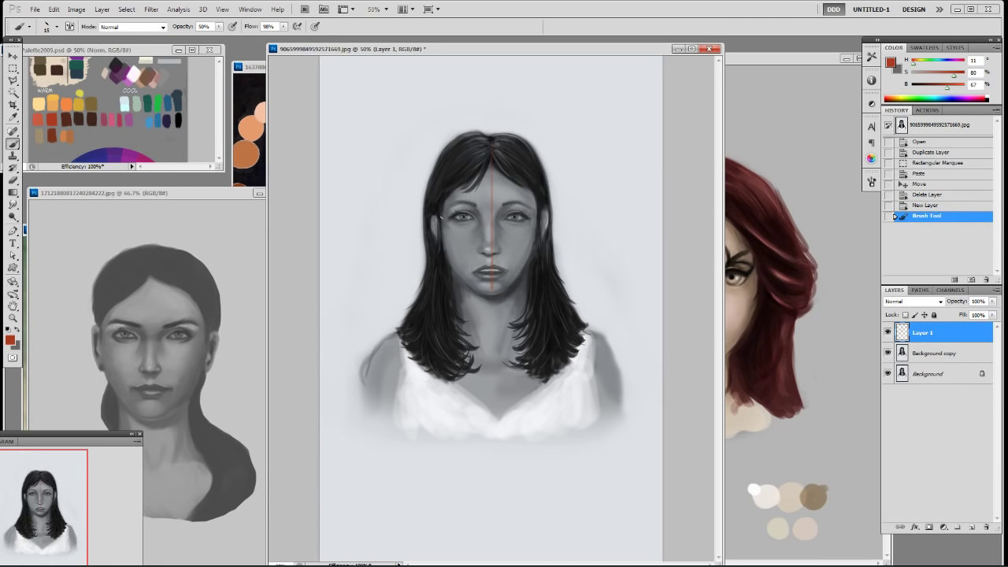
Step: Sketch a red construction circle around the head from the hair down to the base of the nose, redoing unsatisfactory strokes
left_click(492, 230)
left_click_drag(433, 207, 499, 258)
key("ctrl+z")
mouse_move(492, 148)
left_mouse_down()
mouse_move(439, 235)
mouse_move(492, 253)
left_mouse_up()
key("ctrl+z")
mouse_move(447, 167)
left_mouse_down()
mouse_move(482, 138)
mouse_move(493, 265)
left_mouse_up()
key("ctrl+z")
key("ctrl+z")
mouse_move(433, 219)
left_mouse_down()
mouse_move(478, 140)
mouse_move(496, 255)
left_mouse_up()
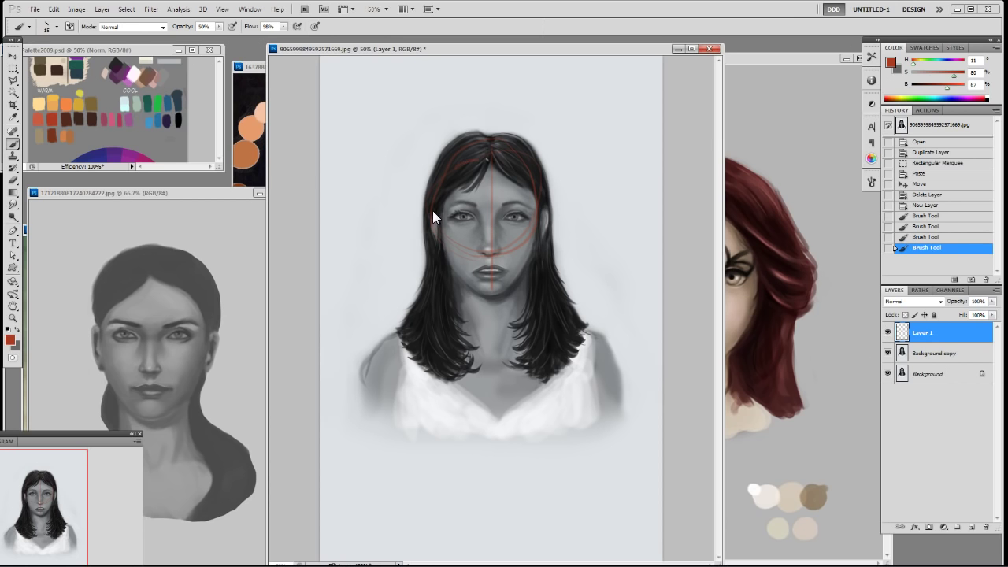
left_click_drag(528, 235, 501, 252)
left_click_drag(446, 175, 535, 168)
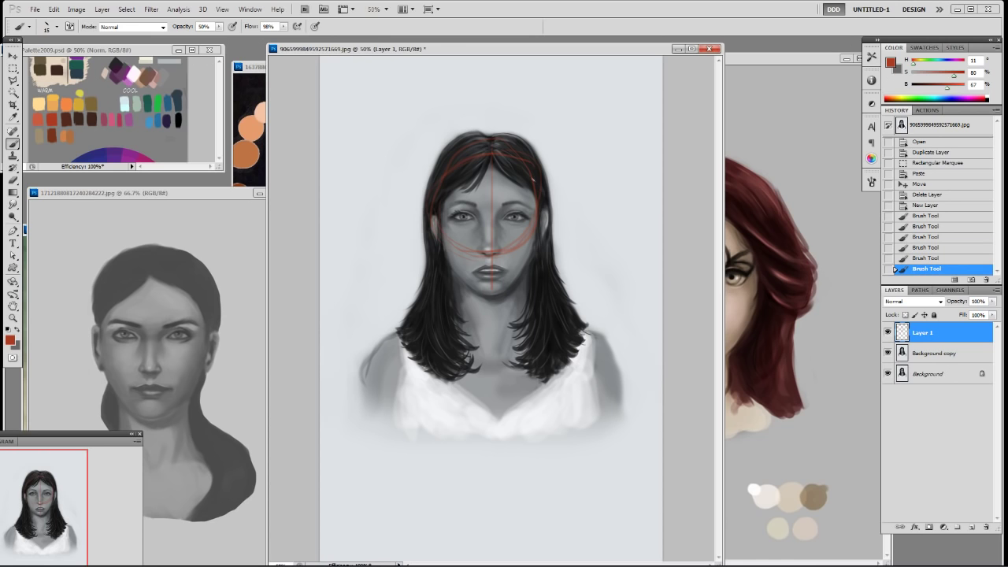
Step: Add a horizontal guide stroke across the head at brow level and hide the construction guide layer
left_click(887, 332)
left_click(888, 332)
left_click_drag(431, 211, 555, 214)
left_click(888, 332)
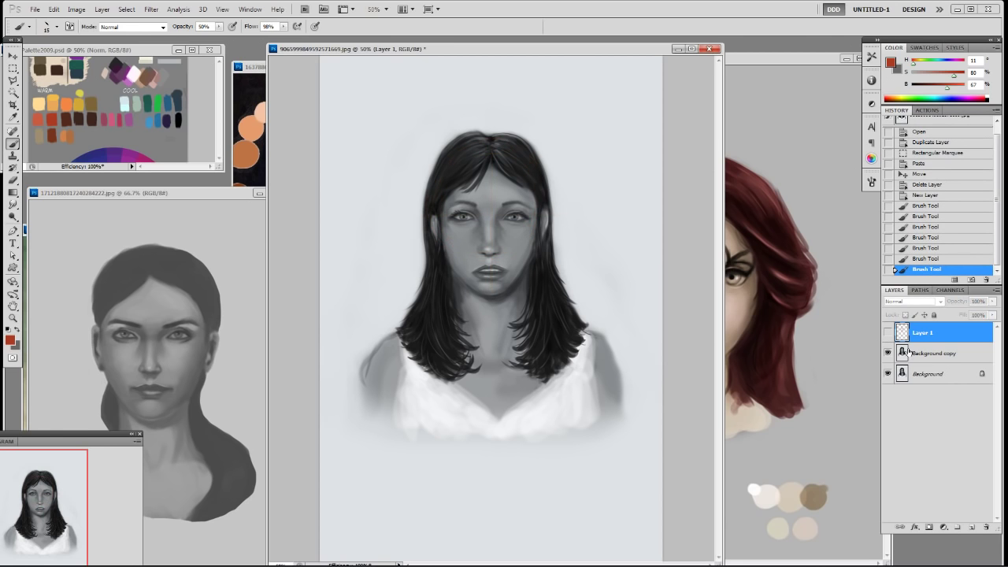
Step: Create an empty layer above Background copy and place both layers in a new group
left_click(929, 352)
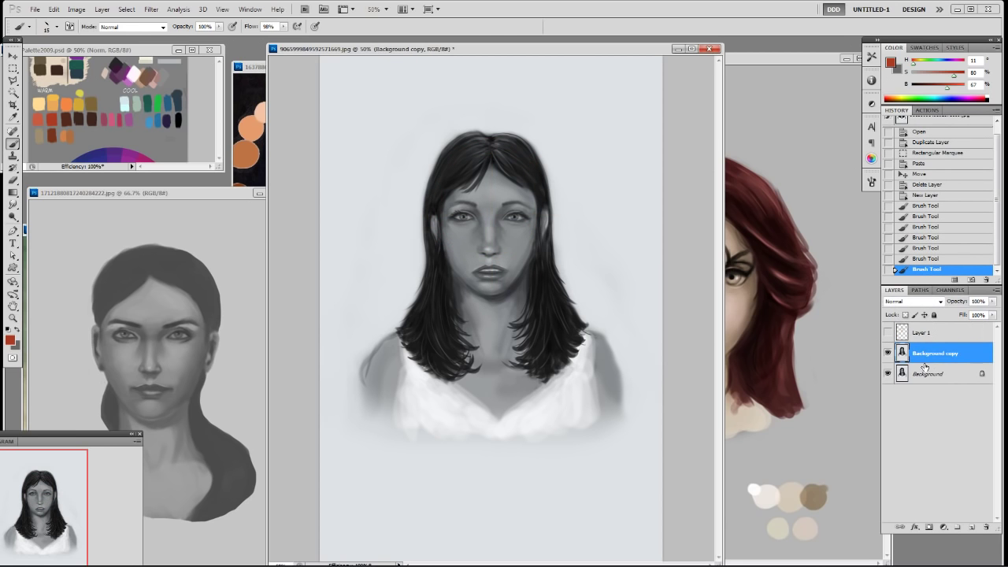
left_click(957, 527)
key("0")
left_click(957, 527)
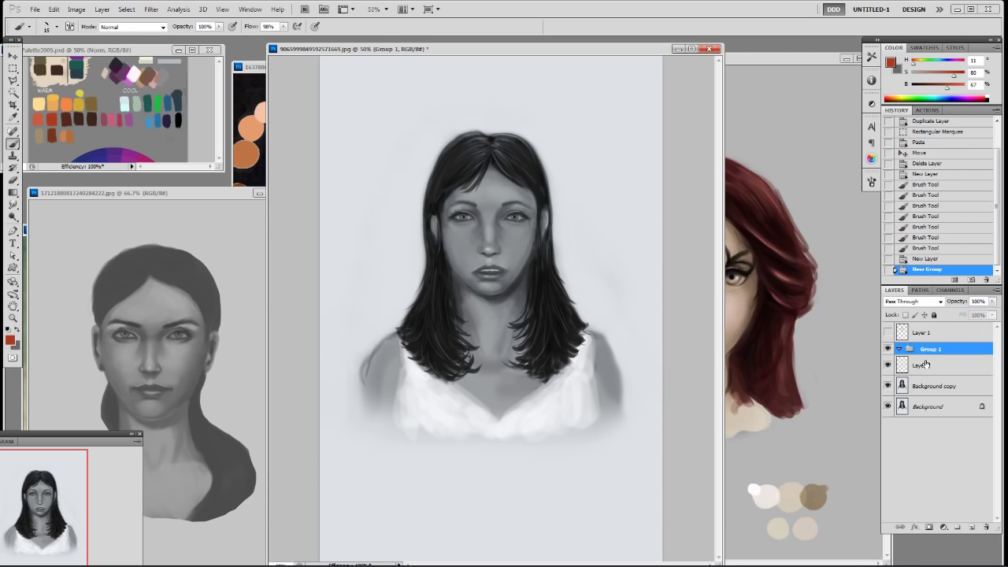
left_click(926, 365)
left_click(926, 384, "shift")
left_click_drag(927, 384, 927, 350)
left_click(923, 365)
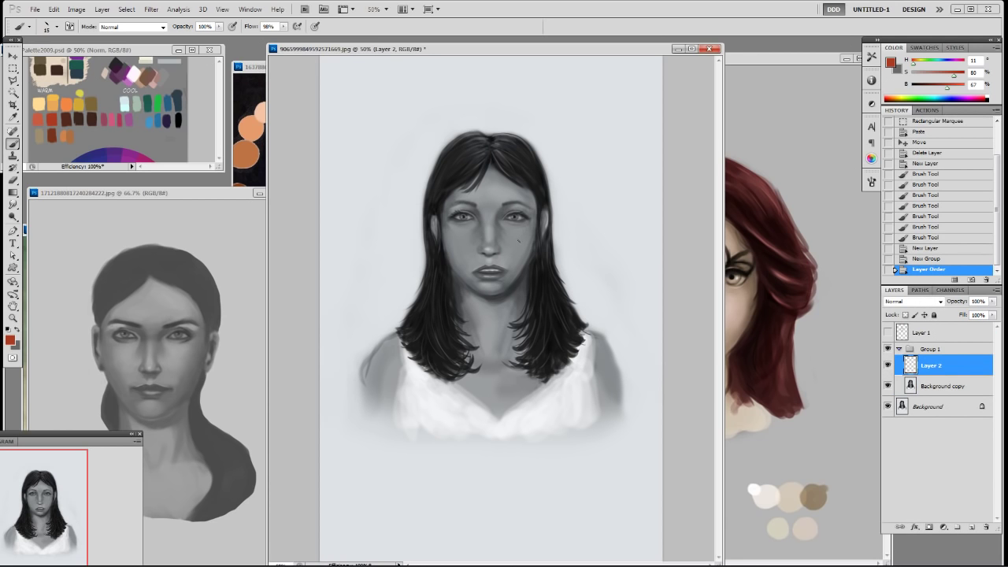
Step: Select the portrait's lower nose, mouth and chin with a freehand Lasso outline
key("m")
key("l")
left_click(15, 82)
left_click(31, 81)
left_click_drag(494, 260, 494, 236)
left_click_drag(473, 283, 517, 265)
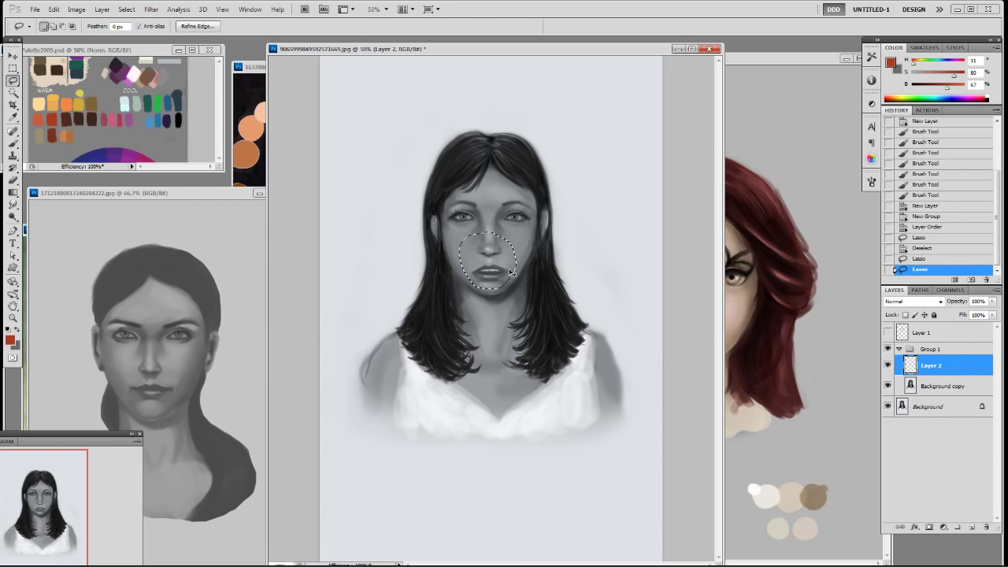
Step: Copy the selected nose, mouth and chin area from Background copy to a new layer and nudge it upward
key("ctrl+c")
key("Return")
left_click(925, 385)
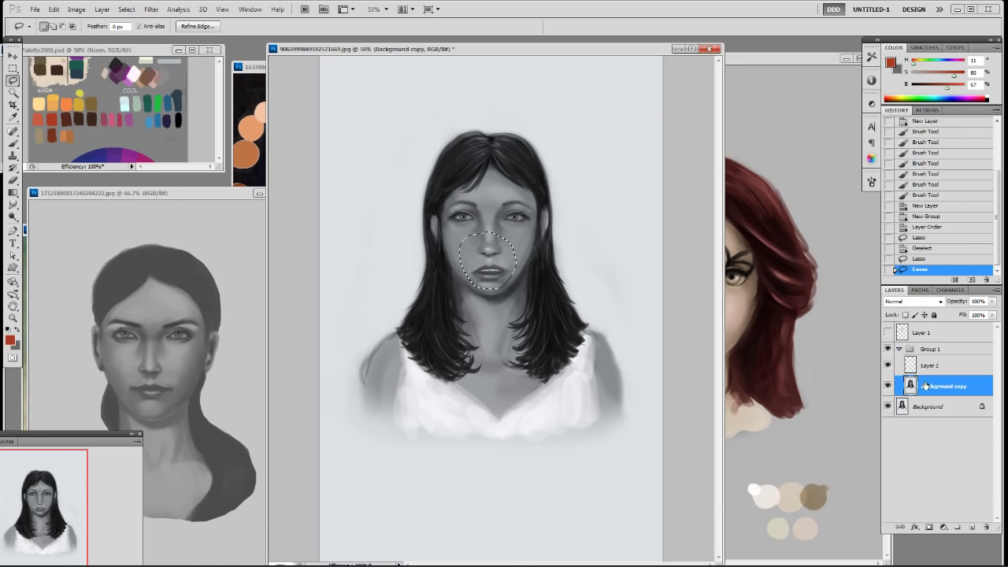
key("ctrl+c")
key("ctrl+v")
key("v")
key("Up")
key("Up")
key("Up")
key("Up")
key("Up")
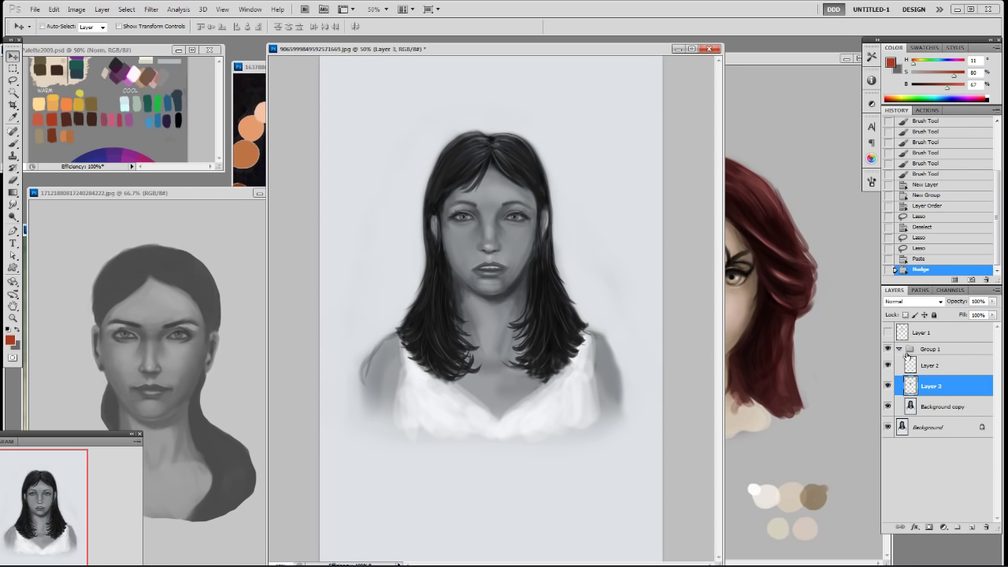
Step: Sample nearby greys and paint over the old chin edge to blend the raised chin into the neck shadow
key("b")
left_click(494, 298, "alt")
left_click(513, 278)
key("bracketright")
left_click(518, 288, "alt")
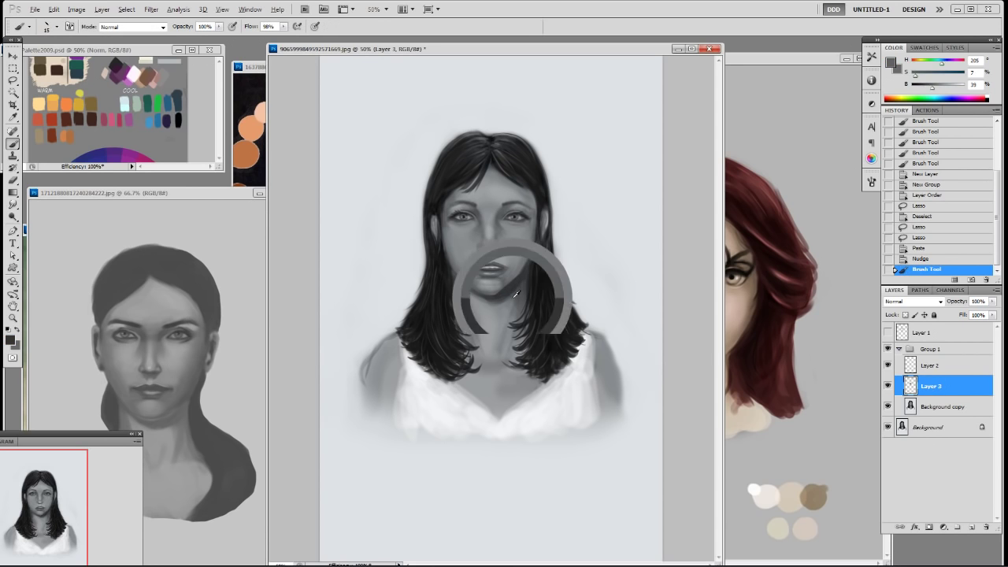
left_click_drag(509, 297, 520, 284)
mouse_move(509, 297)
left_mouse_down()
mouse_move(521, 281)
mouse_move(507, 296)
left_mouse_up()
left_click(521, 283, "alt")
mouse_move(512, 291)
left_mouse_down()
mouse_move(451, 276)
mouse_move(469, 296)
mouse_move(455, 277)
mouse_move(507, 292)
mouse_move(450, 267)
mouse_move(480, 294)
mouse_move(459, 272)
mouse_move(496, 290)
left_mouse_up()
Step: Switch to another brush preset, enlarge it, and rework the jaw and chin edge with sampled face greys
right_click(482, 290)
double_click(566, 355)
key("bracketright")
key("bracketright")
key("bracketright")
key("bracketright")
key("bracketright")
key("ctrl+z")
left_click(469, 270, "alt")
left_click(508, 280, "alt")
left_click_drag(511, 278, 501, 288)
Step: Change the brush preset again and paint darker sampled tones along both sides of the jaw at 100% opacity
left_click(523, 275, "alt")
right_click(521, 294)
double_click(594, 359)
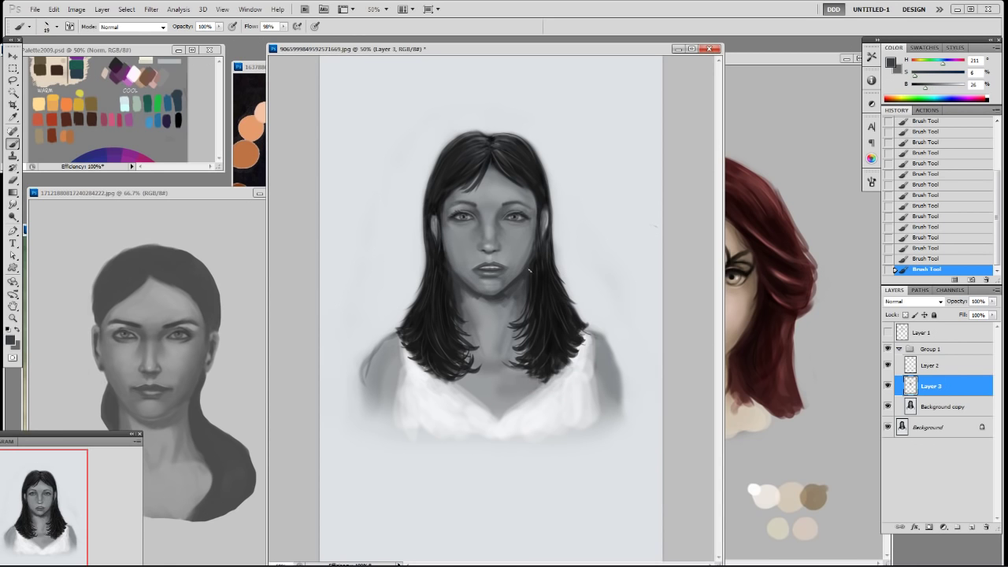
left_click(526, 276, "alt")
key("0")
mouse_move(457, 282)
left_mouse_down()
mouse_move(465, 323)
mouse_move(461, 287)
left_mouse_up()
Step: Sample nearby greys and refine the jaw edge and the shadow under the chin on Layer 2
left_click(943, 336)
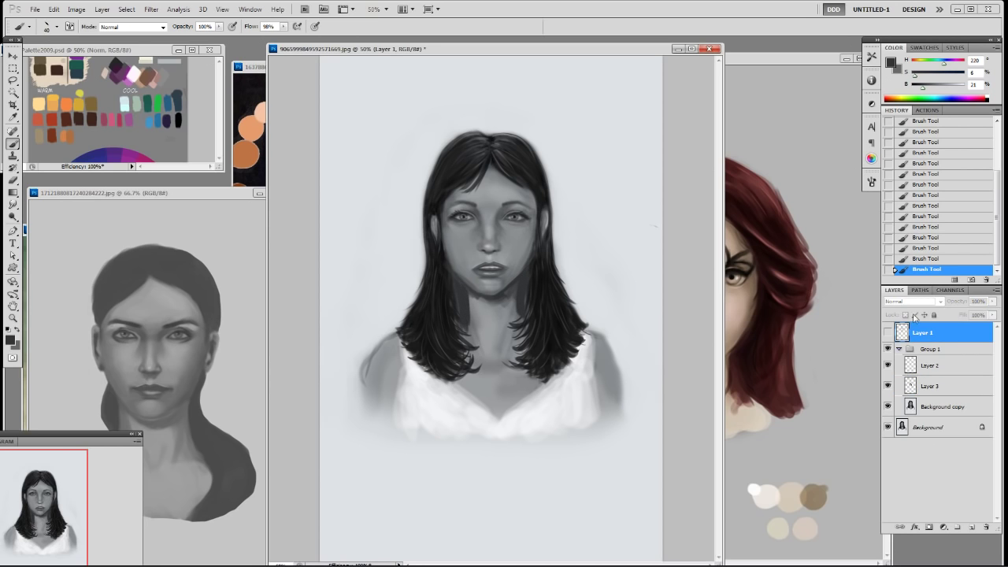
left_click(930, 366)
left_click(461, 289, "alt")
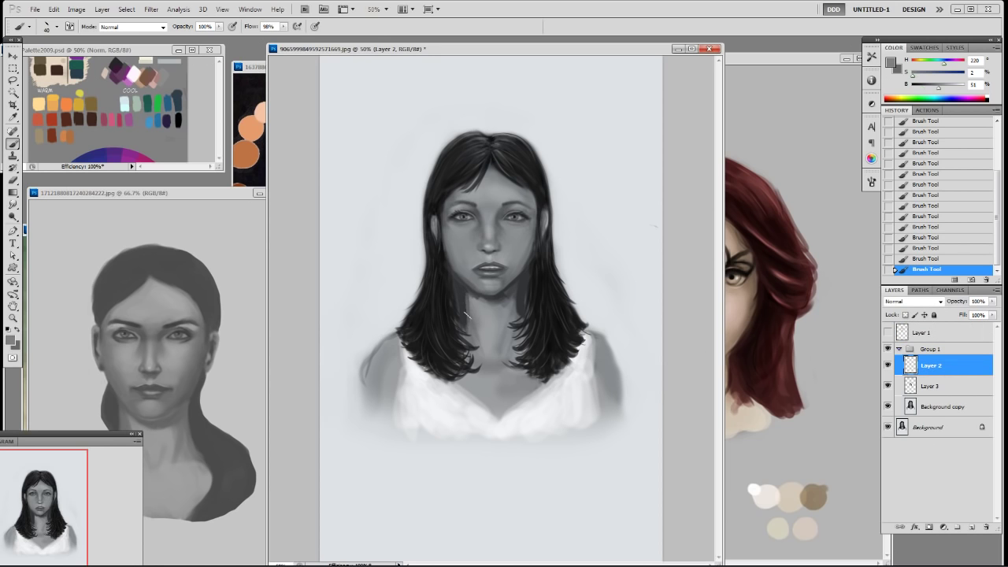
left_click(515, 296, "alt")
left_click(498, 300, "alt")
left_click(479, 294, "alt")
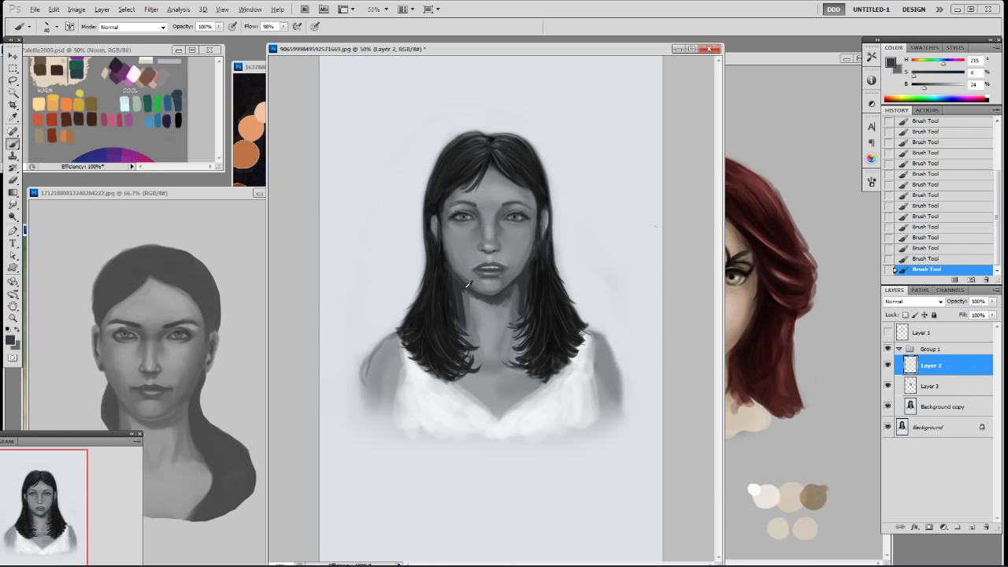
left_click(524, 285, "alt")
Step: Sample a dark grey from the hair and paint the crown and fringe as one flat, rounded mass
left_click(451, 161, "alt")
mouse_move(444, 181)
left_mouse_down()
mouse_move(459, 179)
mouse_move(449, 175)
left_mouse_up()
key("ctrl+z")
left_click_drag(917, 87, 920, 88)
left_click(486, 160, "alt")
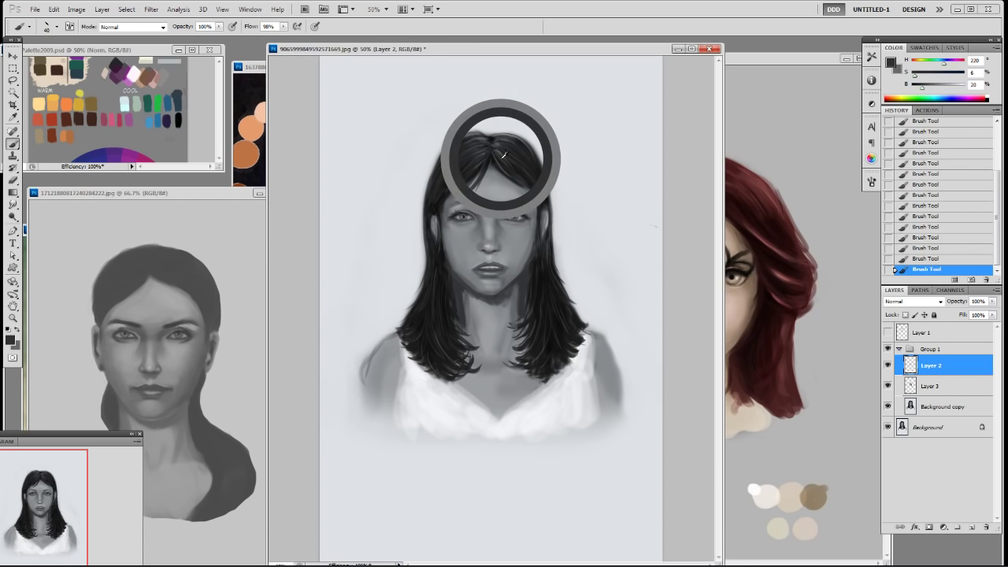
mouse_move(442, 185)
left_mouse_down()
mouse_move(488, 156)
mouse_move(443, 192)
mouse_move(437, 174)
mouse_move(460, 145)
mouse_move(489, 143)
mouse_move(526, 167)
left_mouse_up()
right_click(526, 166)
double_click(613, 231)
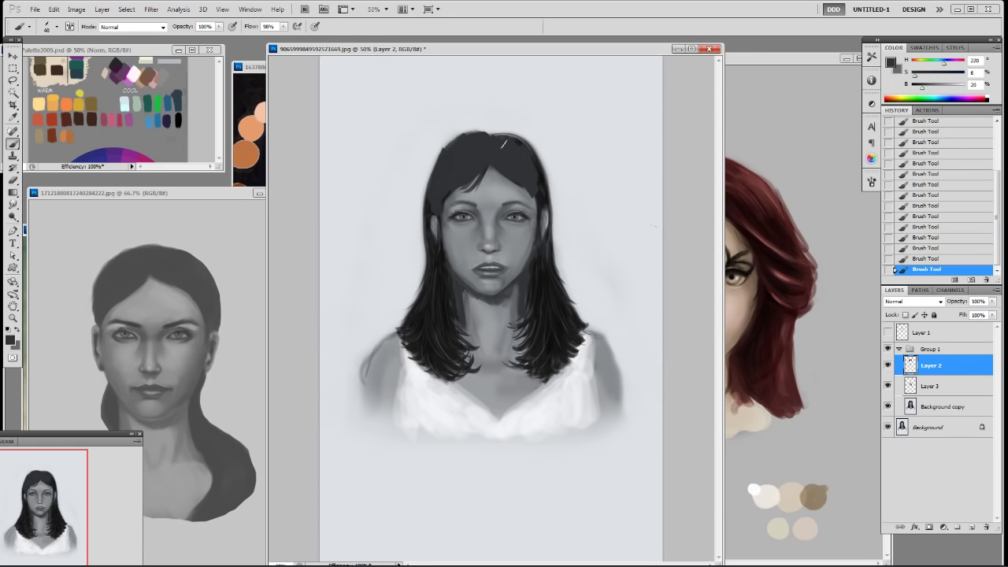
left_click_drag(484, 135, 519, 143)
left_click_drag(441, 152, 469, 132)
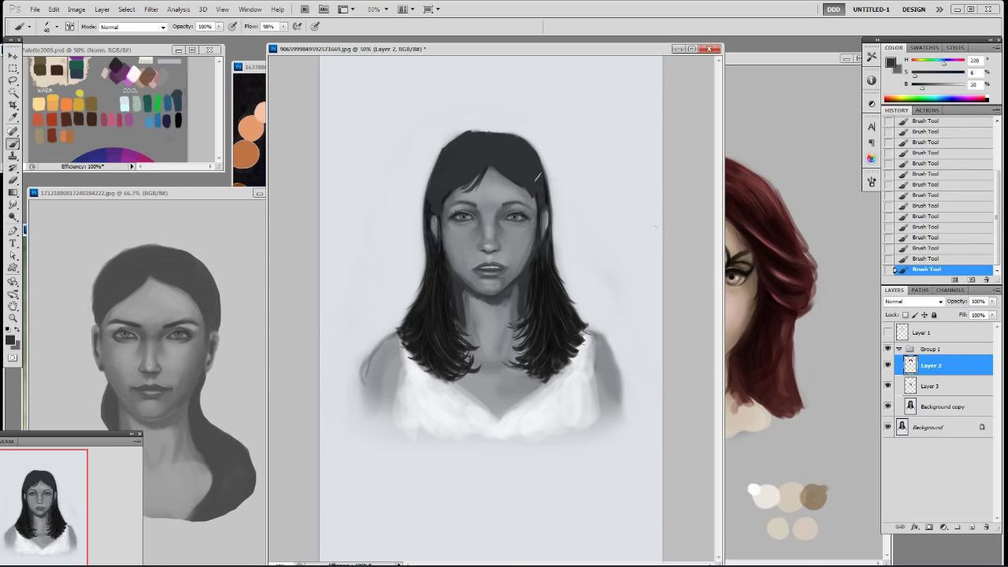
Step: Fill the long hair on both sides of the face with the same flat dark grey, enlarging the brush to 60 px
left_click_drag(537, 181, 543, 307)
left_click_drag(543, 203, 554, 307)
right_click(532, 300)
double_click(600, 366)
key("bracketright")
key("bracketright")
key("bracketright")
key("bracketright")
left_click_drag(435, 206, 437, 297)
mouse_move(439, 187)
left_mouse_down()
mouse_move(434, 322)
mouse_move(443, 190)
mouse_move(440, 285)
left_mouse_up()
left_click_drag(540, 196, 542, 308)
left_click_drag(543, 228, 537, 341)
left_click_drag(543, 265, 531, 365)
left_click_drag(553, 269, 553, 345)
left_click_drag(556, 237, 571, 332)
left_click_drag(433, 273, 413, 334)
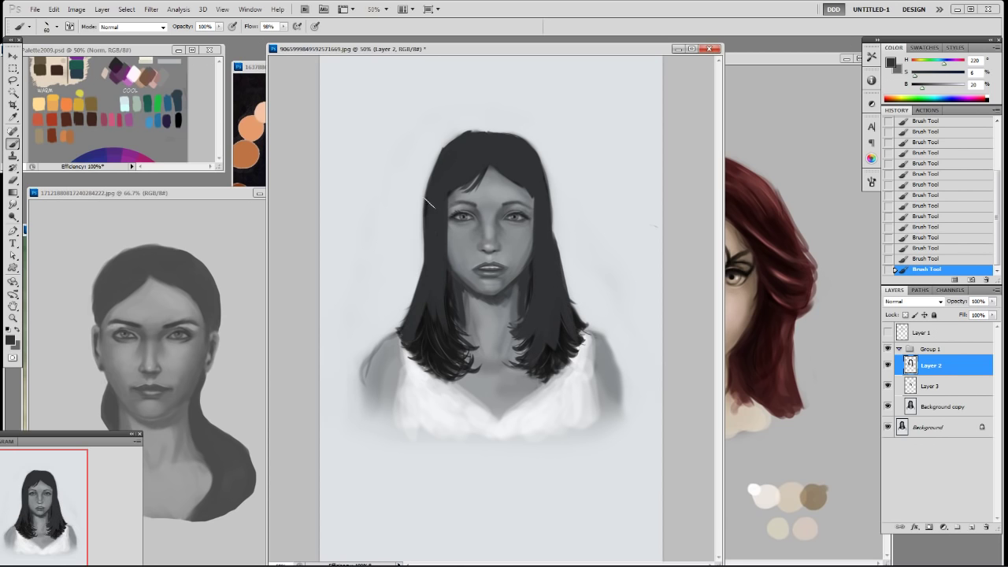
left_click_drag(429, 203, 436, 364)
mouse_move(423, 293)
left_mouse_down()
mouse_move(422, 362)
mouse_move(443, 361)
left_mouse_up()
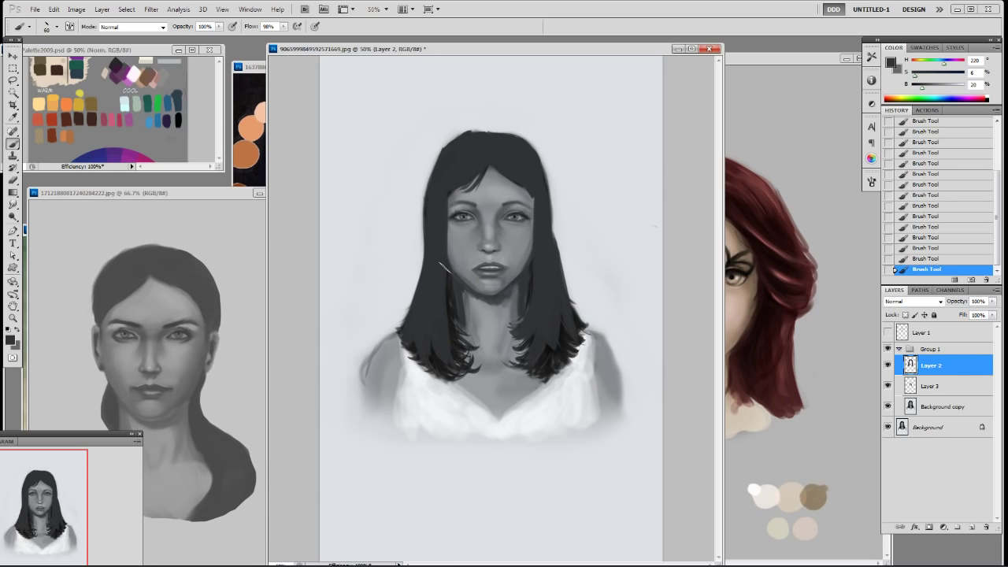
Step: Add a Norm layer above Background copy and trim the hair's outer edges with the sampled background grey
left_click(913, 404)
key("F2")
left_click(580, 274, "alt")
left_click_drag(584, 331, 578, 294)
left_click_drag(400, 324, 409, 303)
Step: Paint a sampled near-black tone on Layer 3 along the inner hair on both sides of the neck
left_click(937, 386)
left_click(936, 364)
left_click(948, 390)
left_click(536, 280, "alt")
left_click_drag(533, 267, 526, 329)
left_click(533, 268, "alt")
left_click_drag(526, 288, 525, 329)
left_click_drag(455, 281, 462, 323)
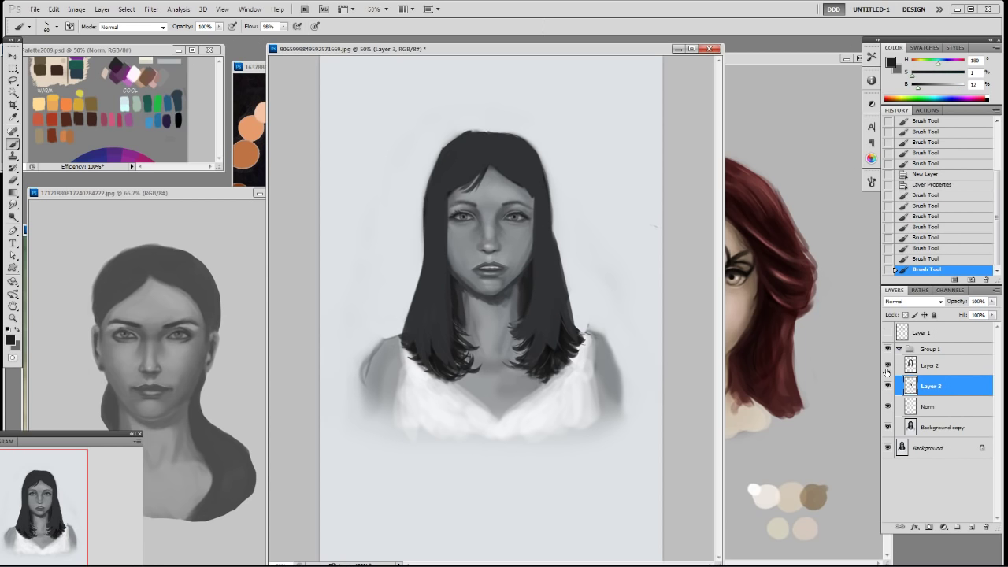
Step: Erase parts of the flat hair on Layer 2 along both sides of the neck with an enlarged eraser
left_click(914, 363)
left_click(464, 317, "alt")
key("e")
right_click(458, 301)
left_click(520, 366)
mouse_move(452, 282)
left_mouse_down()
mouse_move(448, 273)
mouse_move(458, 316)
left_mouse_up()
key("bracketright")
key("bracketright")
key("bracketright")
left_click(461, 303)
left_click_drag(521, 292, 521, 309)
key("ctrl+z")
left_click(521, 295)
left_click(464, 297)
left_click(459, 353)
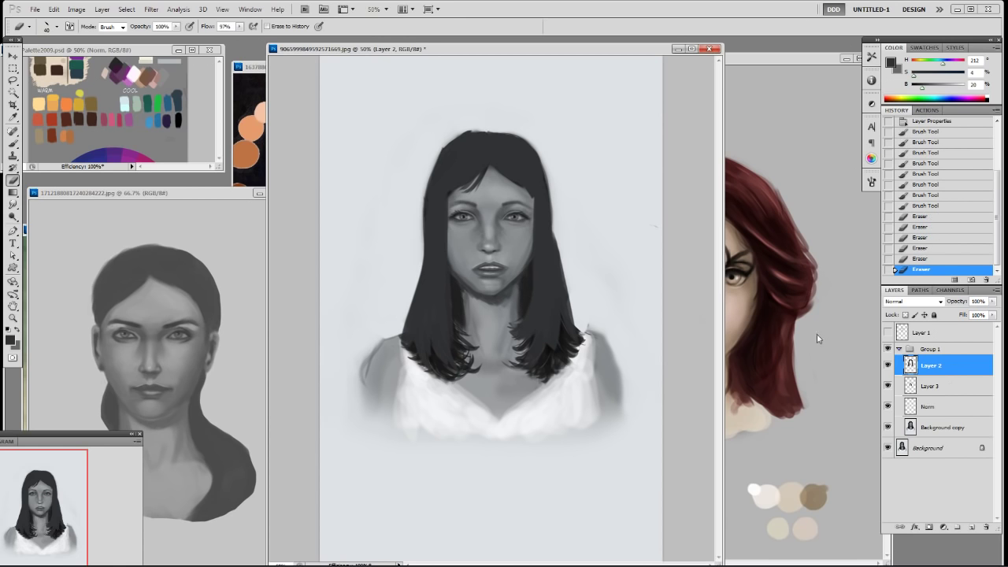
Step: Repaint the hair shadows beside the neck on Layer 3 with sampled dark greys
left_click(930, 386)
key("b")
left_click(521, 280, "alt")
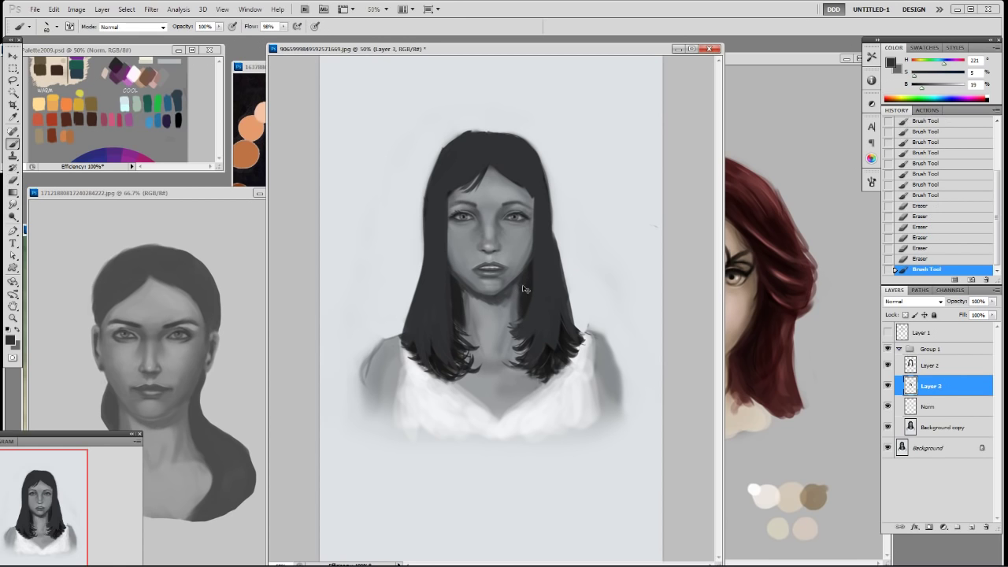
left_click_drag(519, 290, 517, 313)
left_click_drag(519, 292, 517, 311)
left_click(512, 301, "alt")
key("ctrl+z")
left_click(463, 293, "alt")
left_click_drag(464, 285, 462, 321)
left_click(460, 313, "alt")
left_click(460, 313, "alt")
left_click(460, 319, "alt")
left_click(451, 312)
left_click(521, 282, "alt")
left_click(523, 299)
Step: Smooth the outer contour of the hair on the portrait's right side on Layer 2
left_click(910, 364)
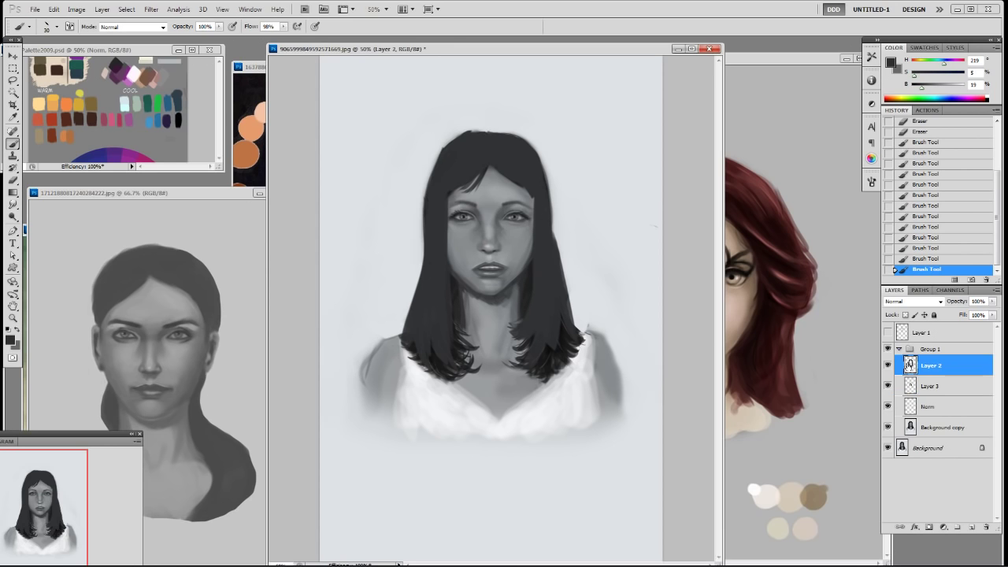
left_click_drag(548, 193, 560, 263)
left_click(558, 283)
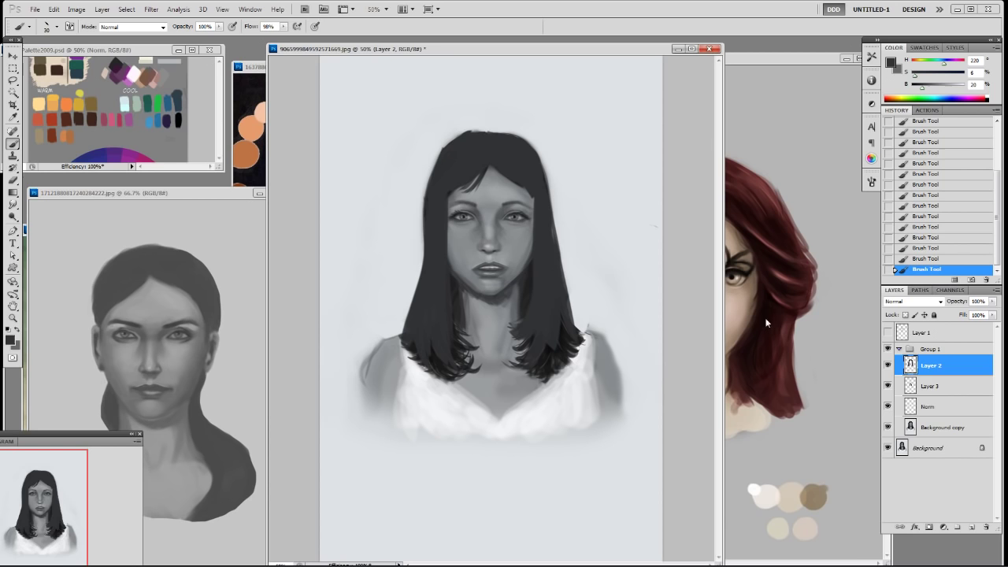
Step: Merge Layer 3 down into the Norm layer and rename Layer 2 as hair
left_click(923, 386)
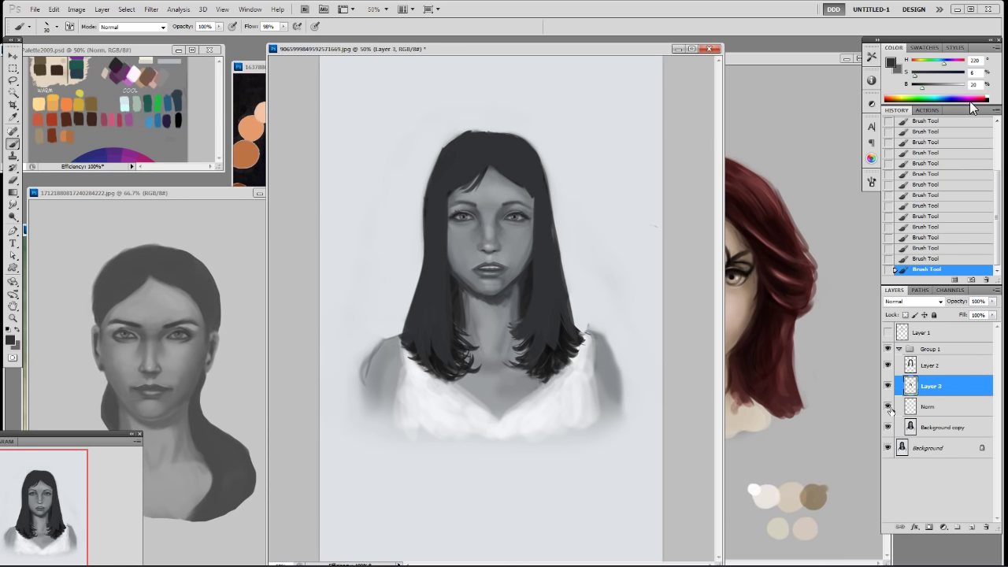
key("ctrl+e")
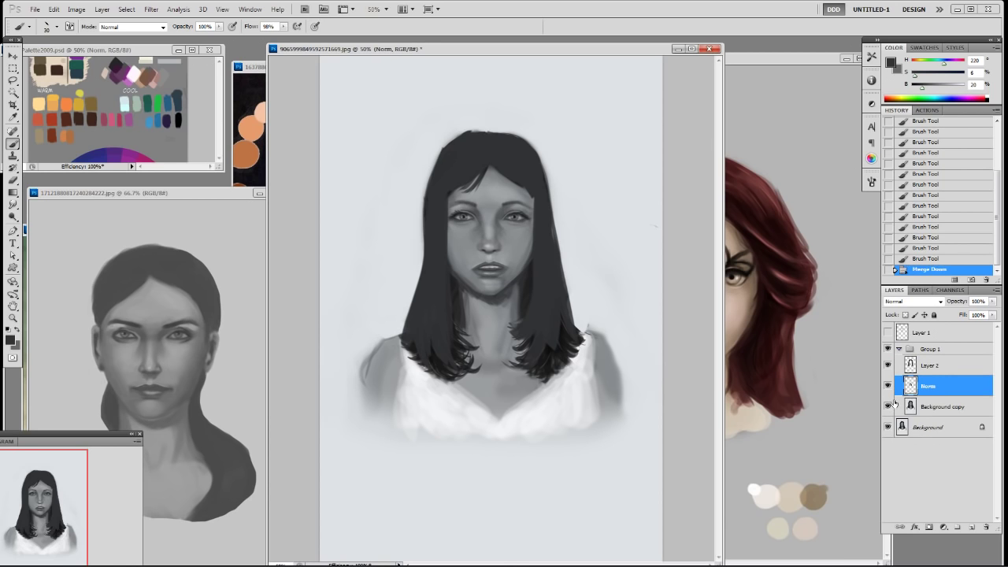
double_click(929, 365)
type("hair")
key("Return")
Step: Add another layer named Norm directly below the hair layer and save the document
left_click(918, 382)
key("ctrl+shift+alt+n")
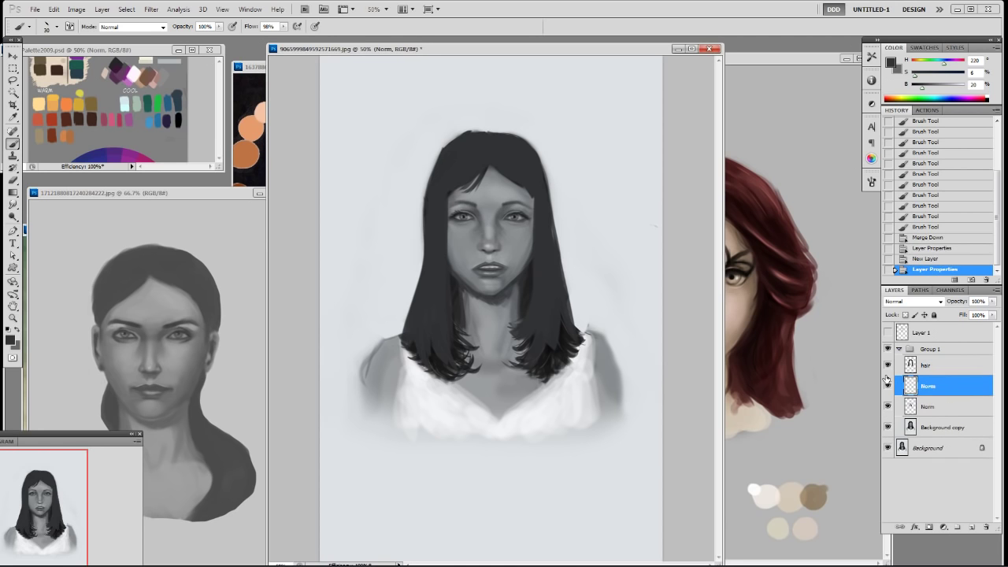
key("ctrl+s")
left_click(657, 318)
Step: Sample a dark grey at the nose and paint the nostrils and nose underside with the 19 px brush preset
key("ctrl+plus")
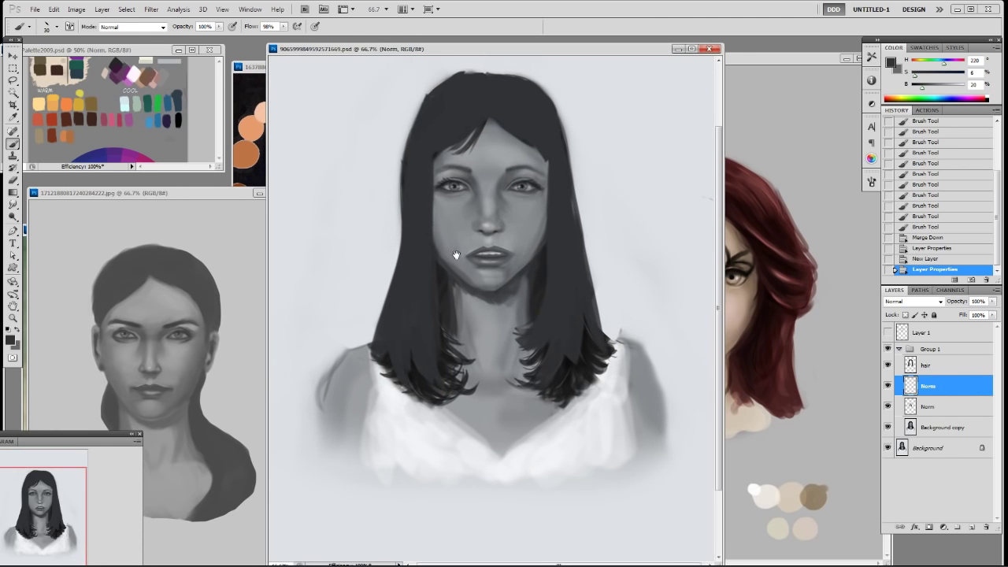
left_click(502, 230, "alt")
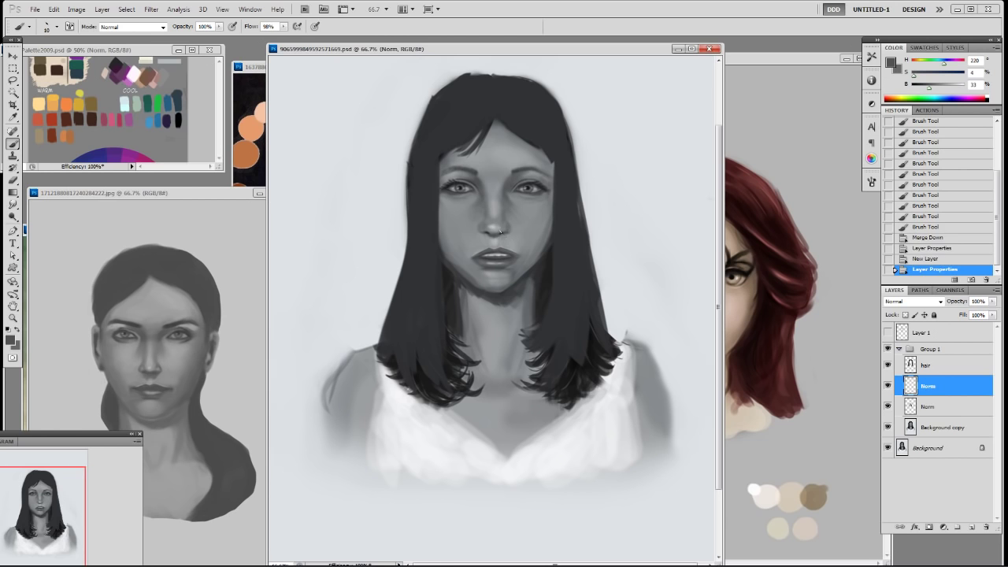
left_click(497, 235)
right_click(518, 242)
left_click(600, 306)
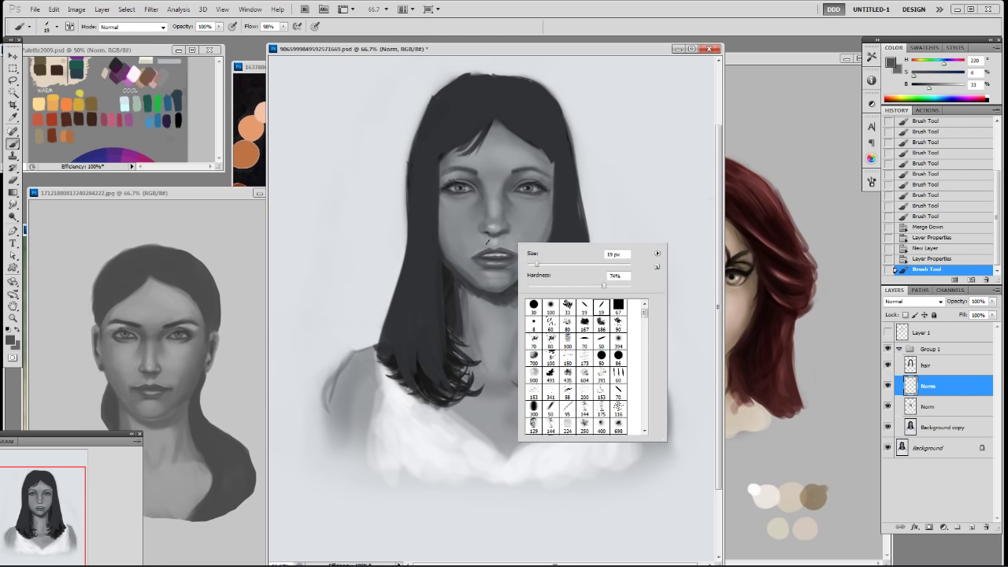
left_click(488, 231)
left_click(492, 232)
left_click(499, 232)
left_click(498, 231)
Step: Model the nose tip and nostril wings with mid greys sampled from the nose and cheek
left_click(489, 228, "alt")
left_click(488, 224)
left_click(489, 227, "alt")
left_click(488, 223)
left_click(509, 223, "alt")
left_click(493, 223)
left_click(512, 220, "alt")
left_click(518, 235)
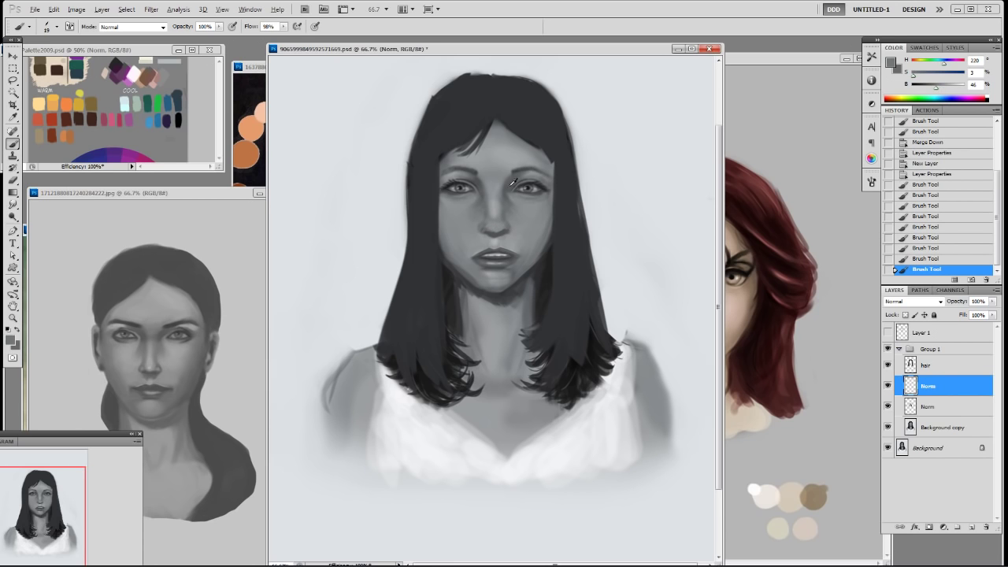
left_click(513, 182, "alt")
right_click(520, 186)
left_click(521, 176, "alt")
left_click(532, 177)
key("ctrl+z")
Step: Paint a sampled dark grey under the nose and along the groove above the upper lip
left_click(498, 233, "alt")
left_click(495, 233)
left_click(502, 232)
left_click(504, 236)
left_click(507, 241)
left_click(507, 245)
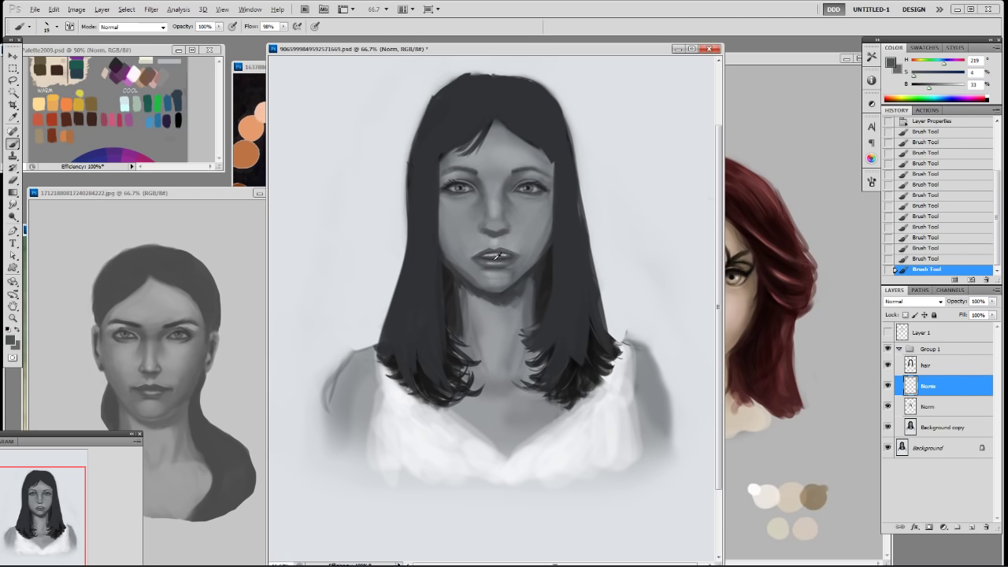
Step: Reshape the upper lip with sampled greys and darken the line between the lips
left_click(479, 253)
left_click(482, 252)
left_click(500, 238, "alt")
left_click(500, 245, "alt")
left_click(476, 255)
left_click(500, 252, "alt")
left_click(545, 258, "alt")
left_click_drag(500, 256, 485, 256)
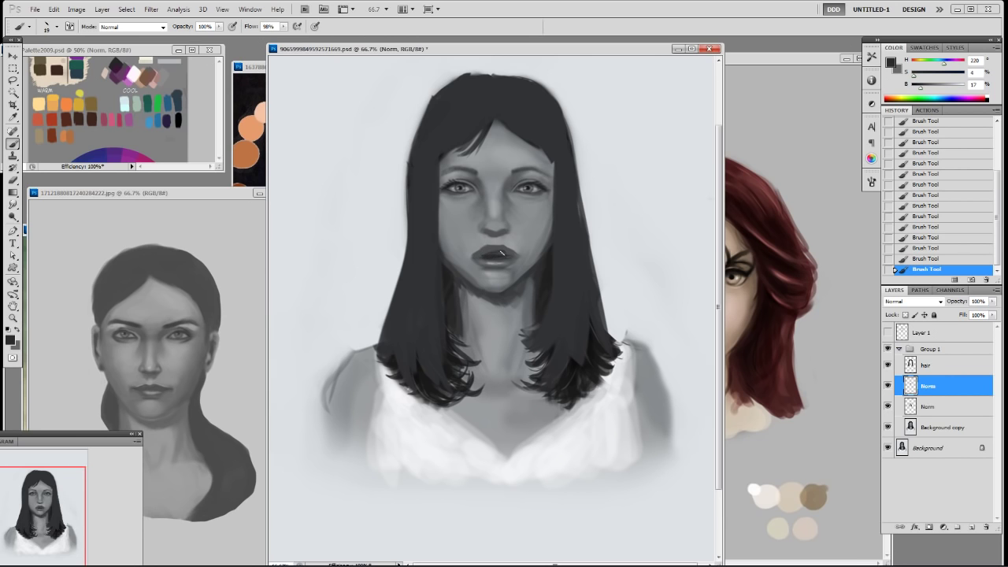
Step: Refine the lower lip and the mouth corners with greys sampled from the lips and surrounding skin
left_click(497, 257, "alt")
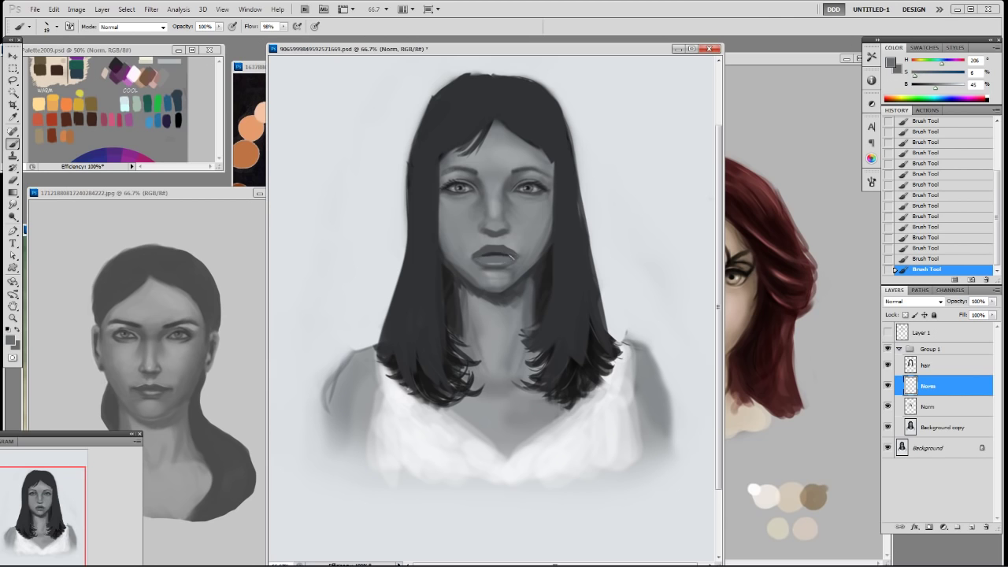
left_click(505, 264, "alt")
left_click(485, 250, "alt")
left_click(494, 252, "alt")
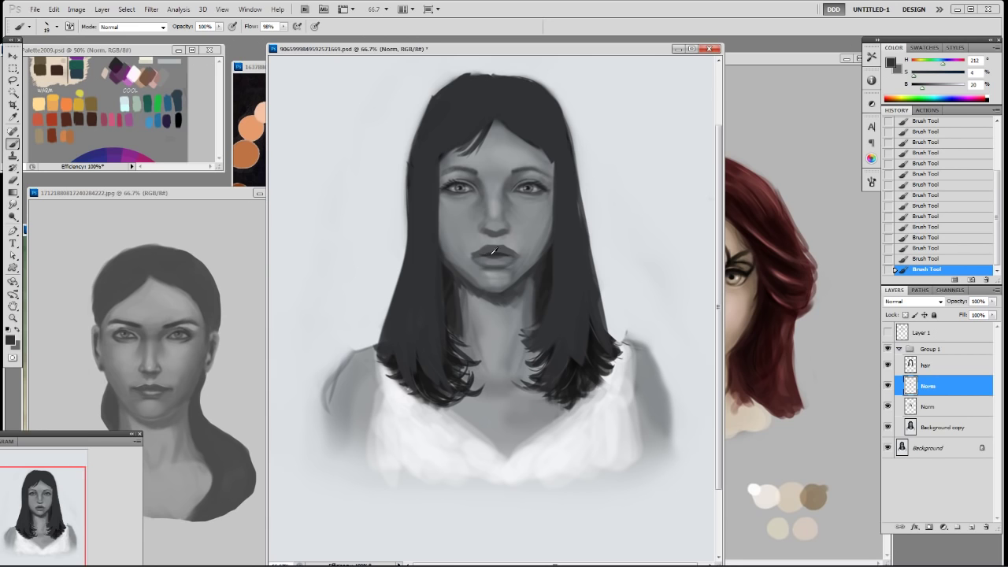
left_click(492, 251, "alt")
left_click(473, 246, "alt")
left_click_drag(472, 248, 474, 254)
left_click(474, 256, "alt")
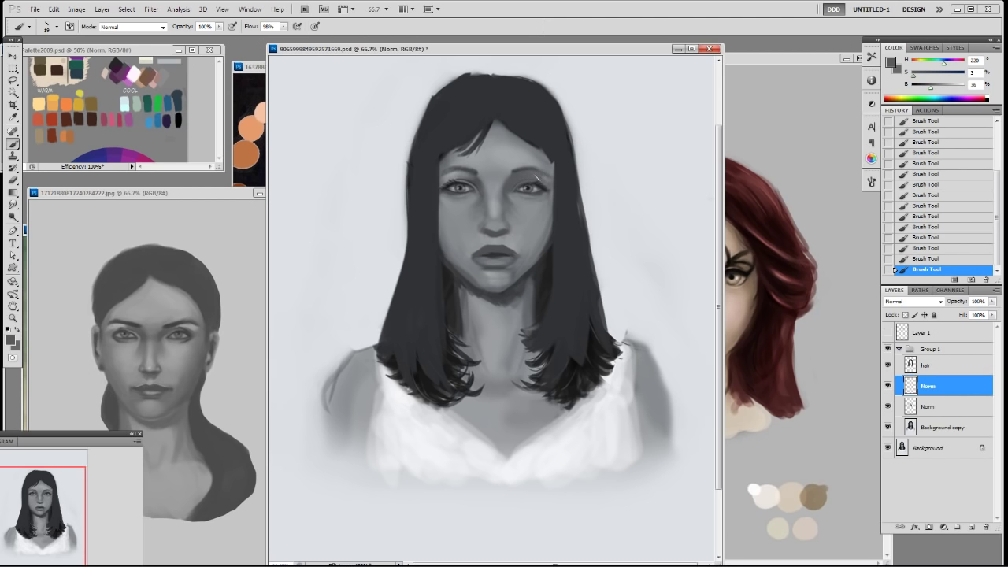
Step: Sample the left brow's shadow grey and thicken the brow toward the nose bridge, switching brush presets
left_click(477, 178, "alt")
right_click(496, 197)
left_click(594, 167)
right_click(557, 163)
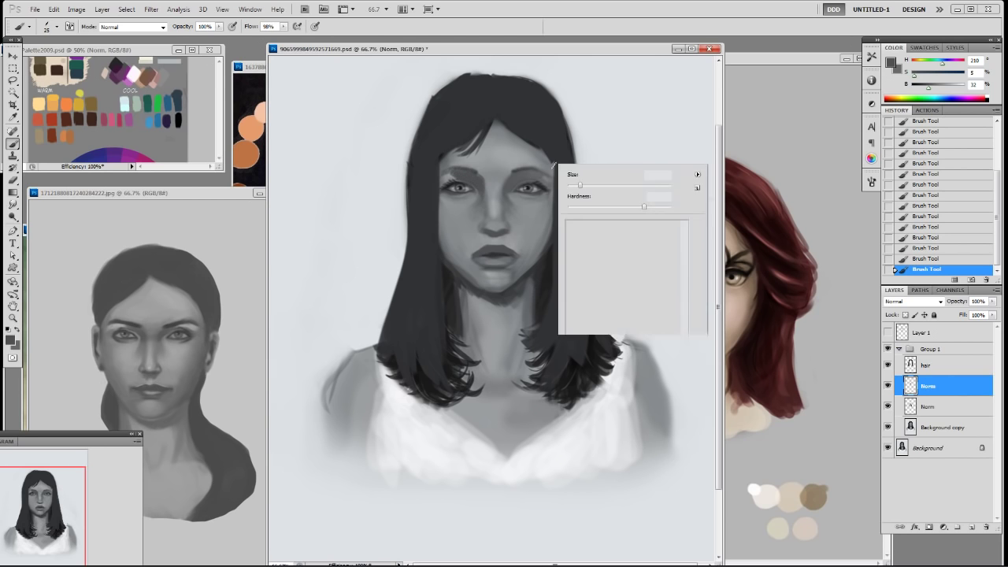
double_click(626, 228)
Step: Rework the right eye's upper lid and brow area with greys sampled around them
left_click(540, 176, "alt")
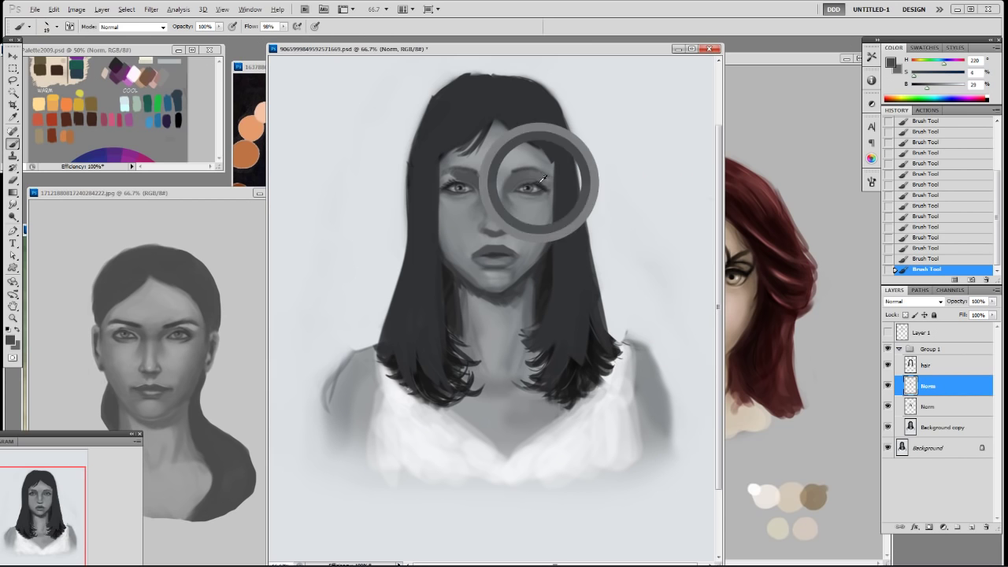
left_click(533, 172, "alt")
left_click(538, 175, "alt")
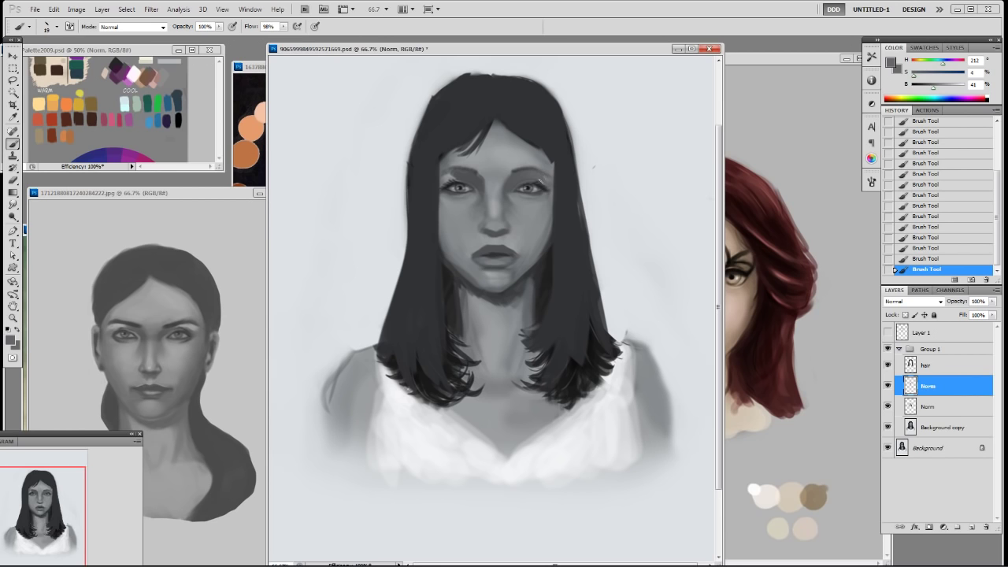
left_click(509, 173, "alt")
left_click(481, 165, "alt")
Step: Reshape both inner brows using skin and shadow greys sampled between and beside them
right_click(490, 171)
key("Escape")
left_click(494, 170, "alt")
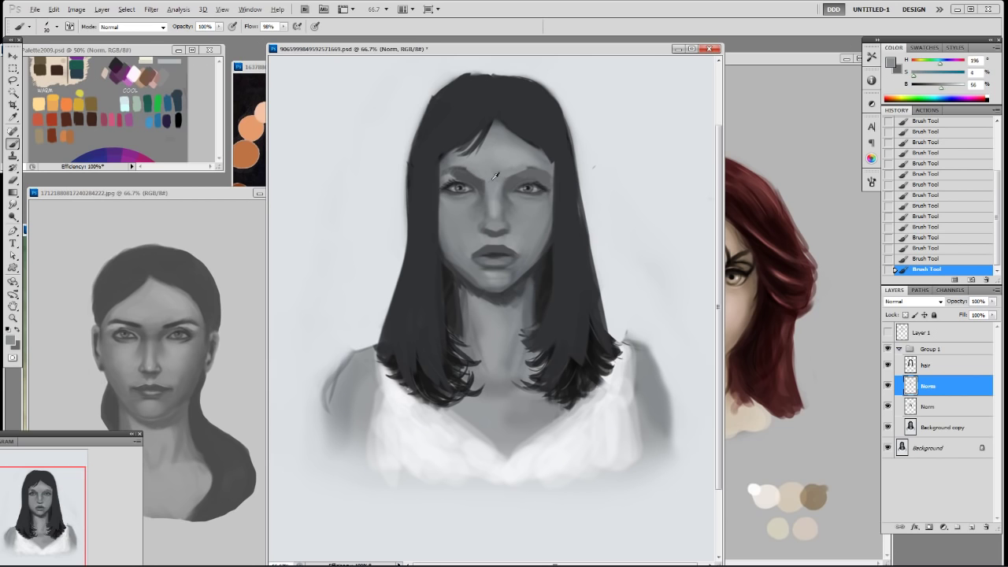
left_click(477, 175, "alt")
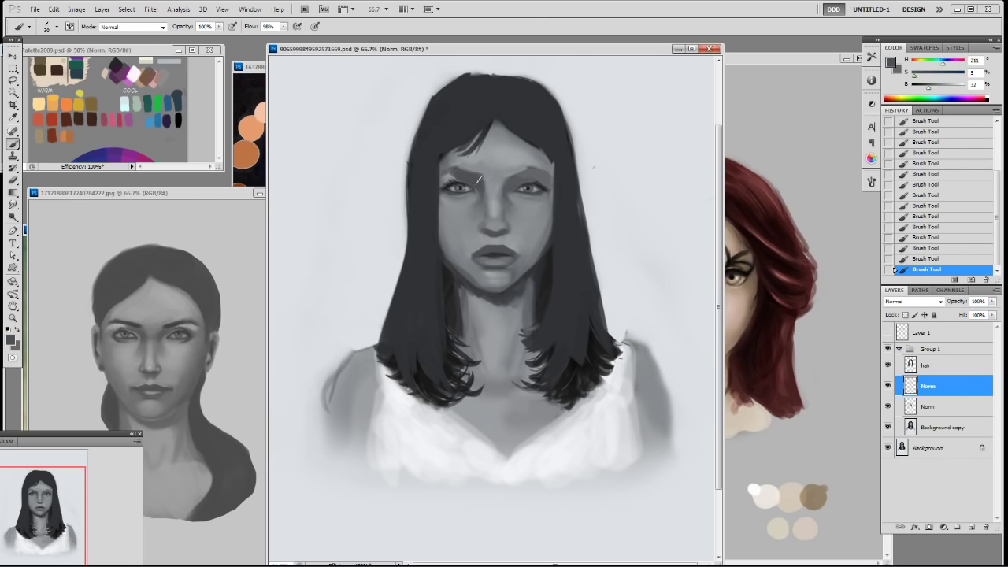
left_click(515, 174, "alt")
Step: Change the brush preset and rework the shading around the nose bridge and nose with greys sampled nearby
right_click(537, 162)
left_click(598, 227)
key("Return")
left_click(507, 184, "alt")
left_click(489, 197, "alt")
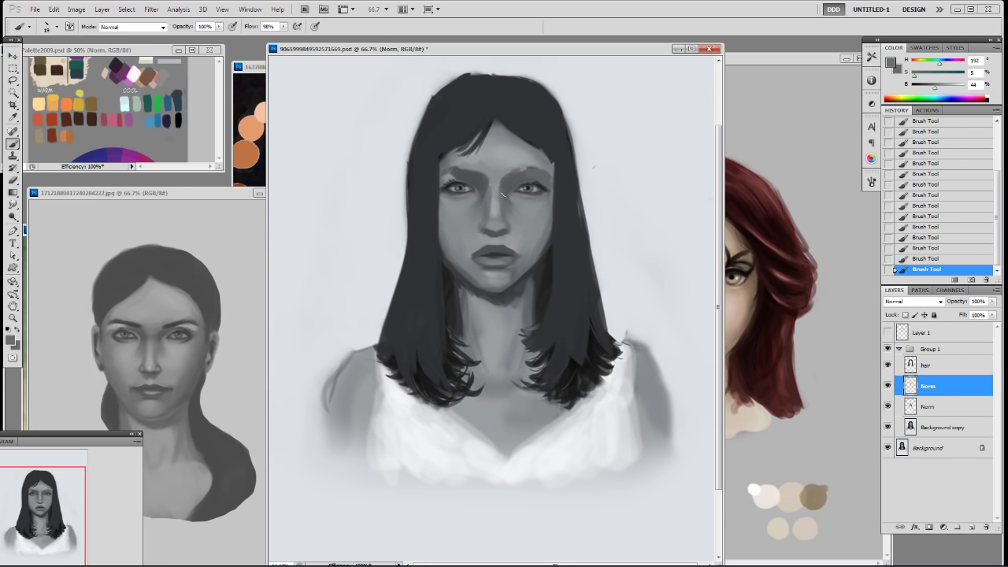
left_click(489, 229, "alt")
left_click(508, 202, "alt")
Step: Shade the sides of both cheeks and the chin with greys sampled from the lower face and cheek edge
mouse_move(544, 217)
left_mouse_down()
mouse_move(520, 264)
mouse_move(552, 217)
mouse_move(527, 263)
mouse_move(552, 231)
mouse_move(554, 212)
left_mouse_up()
left_click(522, 263, "alt")
left_click_drag(529, 246, 517, 273)
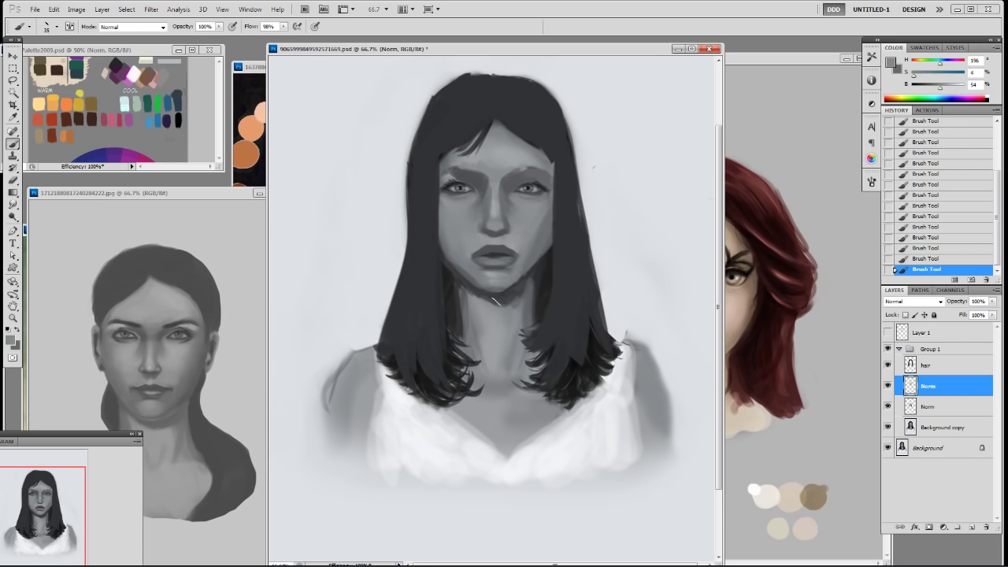
left_click(549, 223, "alt")
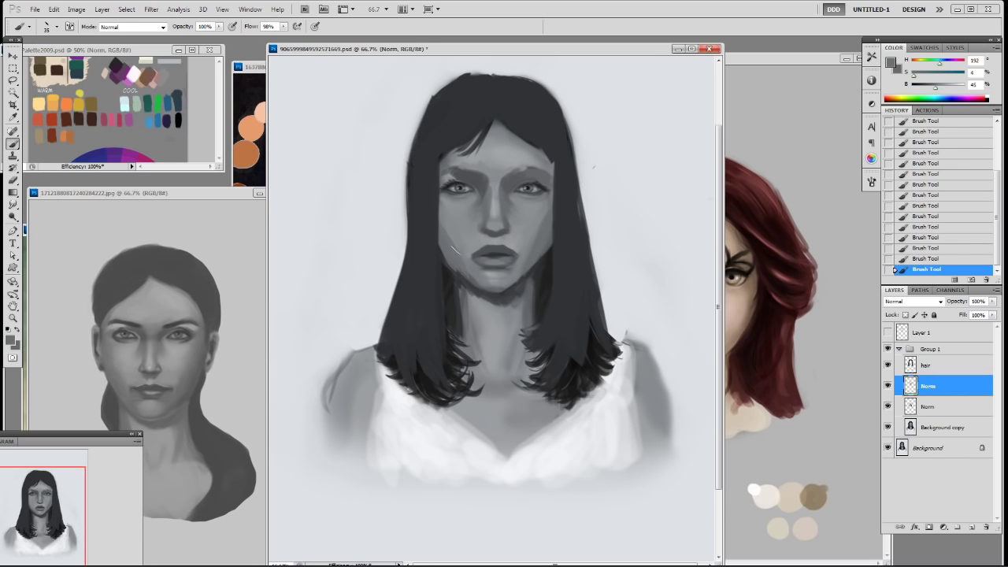
left_click_drag(444, 221, 459, 245)
left_click(482, 274, "alt")
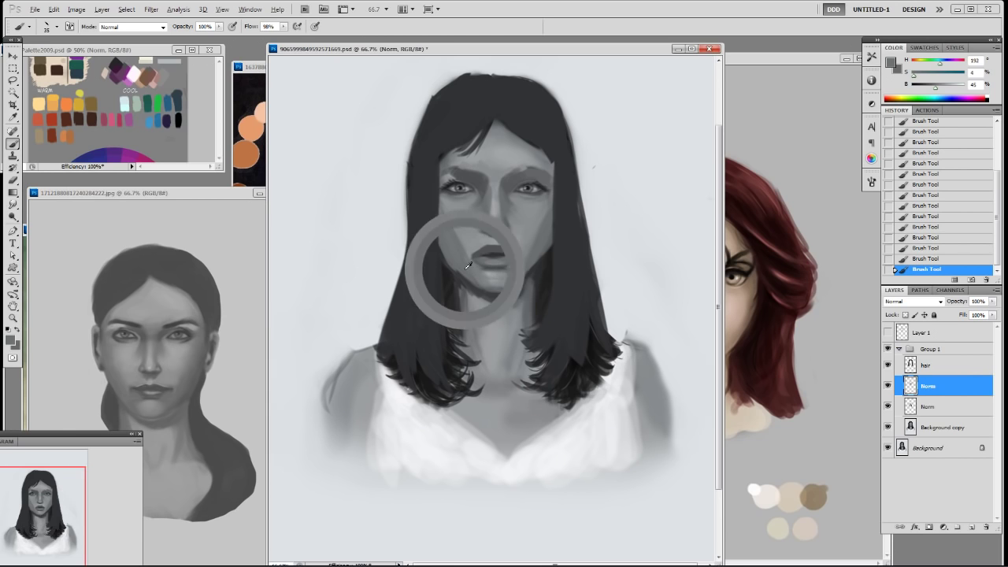
Step: Paint over both eyes with shadow greys sampled from the eye sockets, leaving plain dark socket shapes
left_click(517, 276, "alt")
left_click(500, 147, "alt")
left_click(536, 173, "alt")
left_click_drag(537, 182, 463, 189)
left_click(473, 186, "alt")
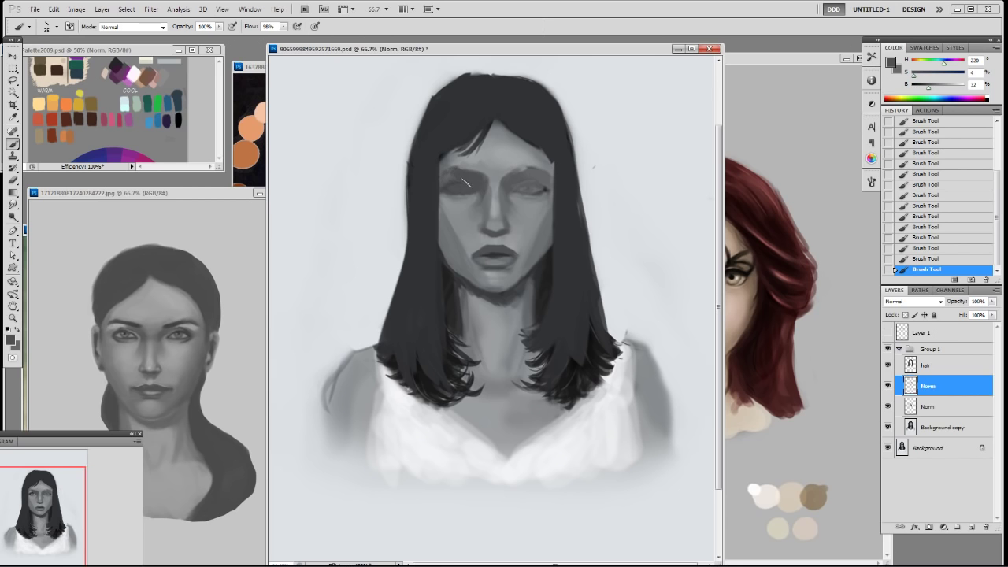
left_click_drag(513, 194, 523, 193)
Step: Darken the inner hair beside the neck and clean up the jaw edges with sampled darks and skin greys
left_click(551, 258, "alt")
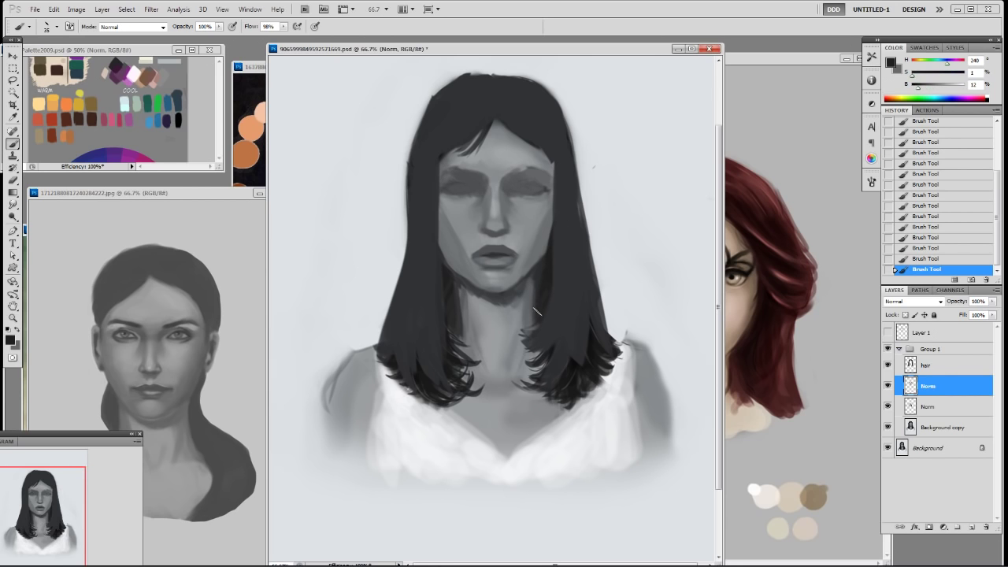
left_click(449, 273, "alt")
left_click_drag(433, 214, 444, 254)
left_click(449, 268, "alt")
left_click(450, 258, "alt")
left_click(544, 250, "alt")
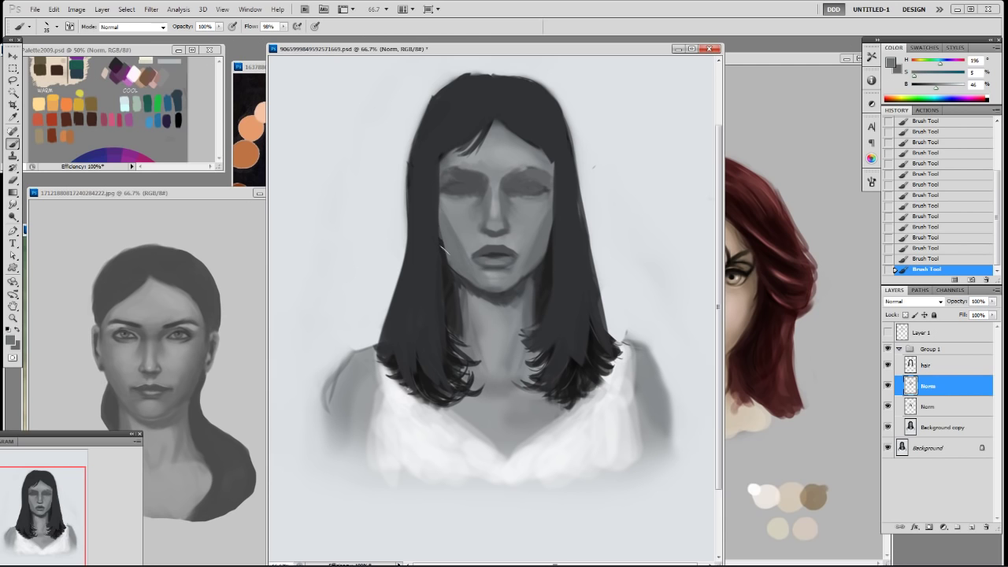
left_click(481, 229, "alt")
Step: Add a new layer, try a dark stroke across the right eye with a sampled shadow grey and undo it
key("ctrl+shift+alt+n")
left_click(533, 181, "alt")
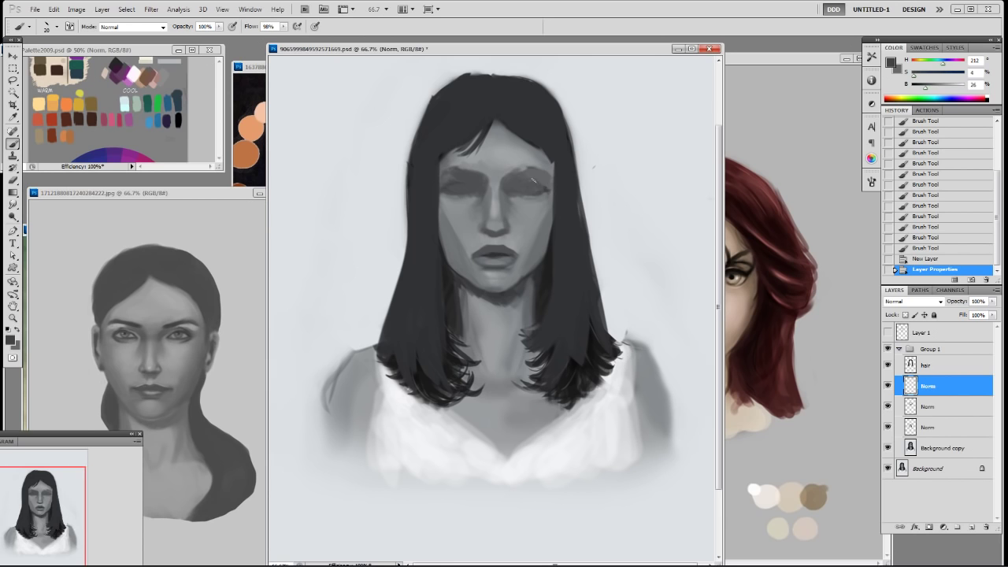
left_click_drag(515, 186, 529, 186)
key("ctrl+z")
Step: On the Norm layer below the new one, erase the paint over both eyes to bring back the irises and lids
left_click(936, 408)
left_click(888, 408)
left_click(888, 408)
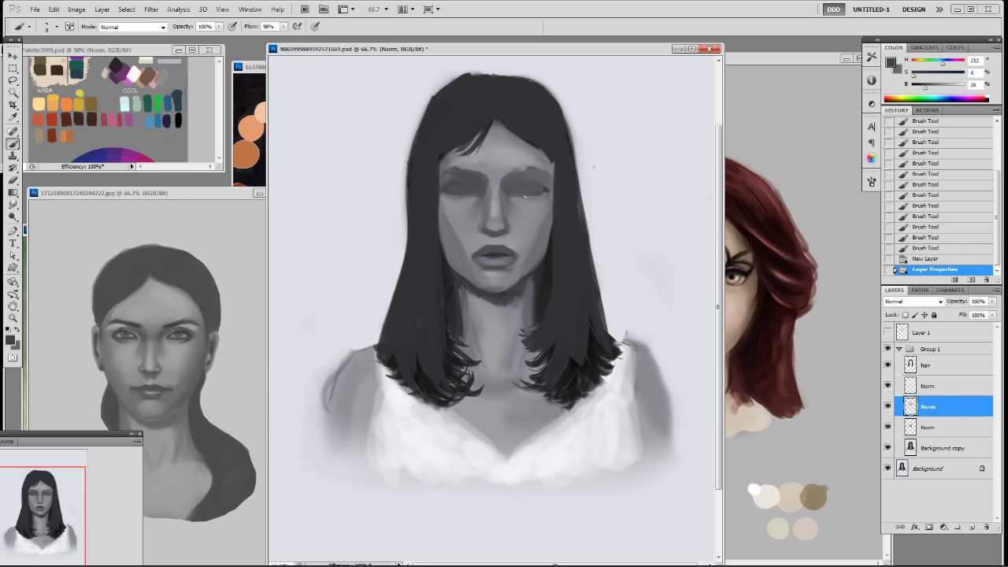
key("e")
mouse_move(516, 187)
left_mouse_down()
mouse_move(543, 190)
mouse_move(531, 192)
left_mouse_up()
mouse_move(450, 189)
left_mouse_down()
mouse_move(477, 190)
mouse_move(447, 190)
left_mouse_up()
left_click_drag(512, 189, 536, 191)
left_click_drag(521, 192, 531, 198)
left_click_drag(451, 189, 513, 190)
left_click_drag(523, 191, 551, 196)
Step: On the upper Norm layer, darken the right eye's upper lid and iris with a near-black sampled from the hair
key("b")
left_click(558, 257, "alt")
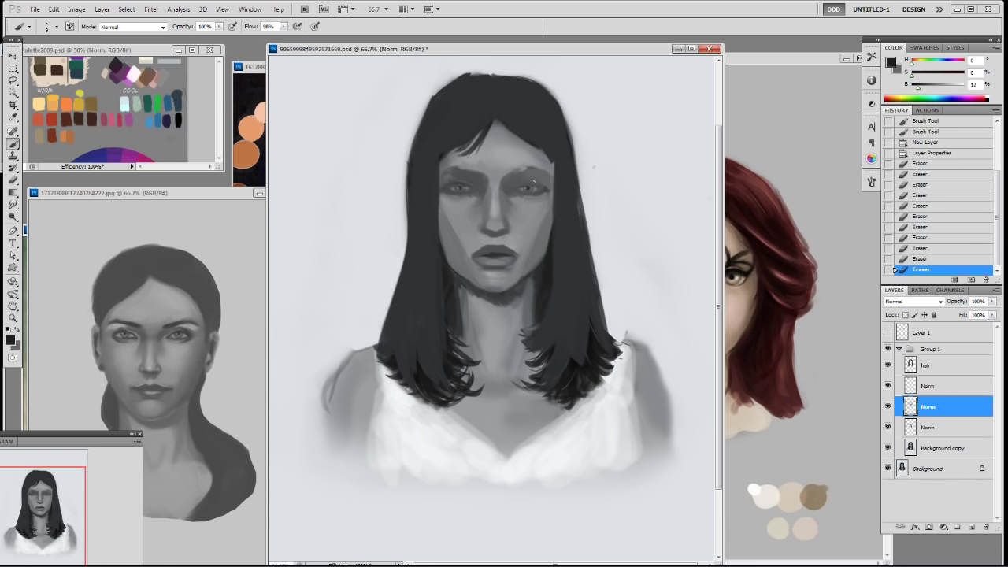
left_click(916, 382)
key("bracketright")
key("bracketright")
left_click_drag(516, 188, 532, 185)
left_click_drag(530, 185, 533, 186)
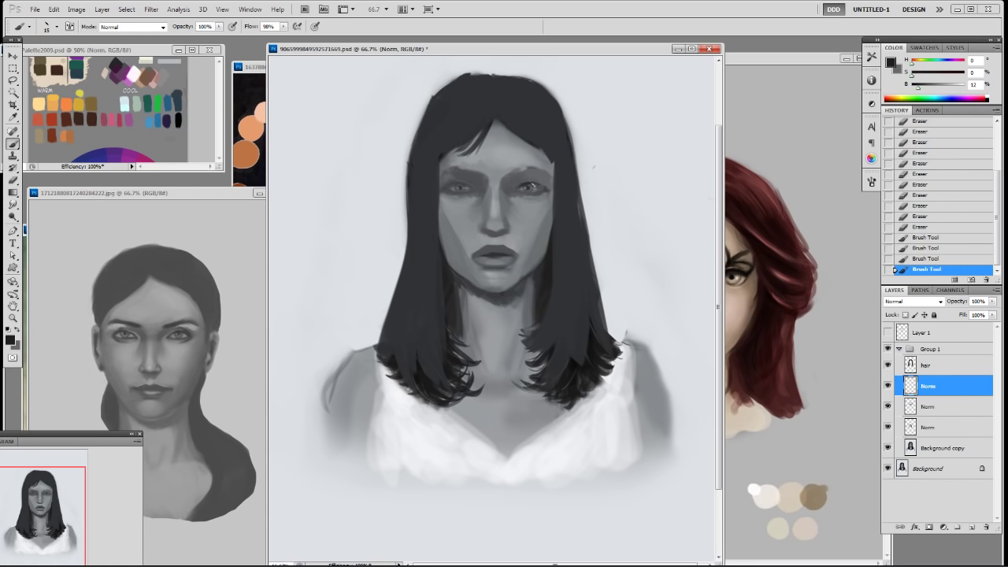
Step: Redraw the right brow with a dark grey sampled beside the eye and change the brush preset
left_click(528, 180, "alt")
mouse_move(518, 172)
left_mouse_down()
mouse_move(549, 173)
mouse_move(537, 170)
left_mouse_up()
key("ctrl+z")
key("ctrl+z")
left_click_drag(523, 170, 535, 170)
right_click(527, 163)
left_click(612, 230)
Step: Rework the left brow with dark strokes and trim its inner end with the Eraser
mouse_move(463, 172)
left_mouse_down()
mouse_move(488, 177)
mouse_move(446, 173)
left_mouse_up()
key("ctrl+z")
key("ctrl+z")
key("e")
left_click(472, 178)
left_click(476, 178)
Step: Dab shadow and skin greys onto the nose bridge between the eyes, sampling them around the left inner eye corner
key("b")
left_click(488, 180)
left_click(491, 181)
left_click(494, 181)
left_click(493, 179, "alt")
left_click(494, 187, "alt")
left_click(486, 185)
left_click(486, 184, "alt")
Step: Blend the nose bridge and both brows' edges with sampled greys, using a soft 40 px brush at 50% opacity
right_click(509, 187)
key("Escape")
left_click(557, 130)
left_click_drag(486, 180, 497, 189)
left_click(499, 165)
left_click(481, 168, "alt")
left_click(479, 169)
left_click(527, 173)
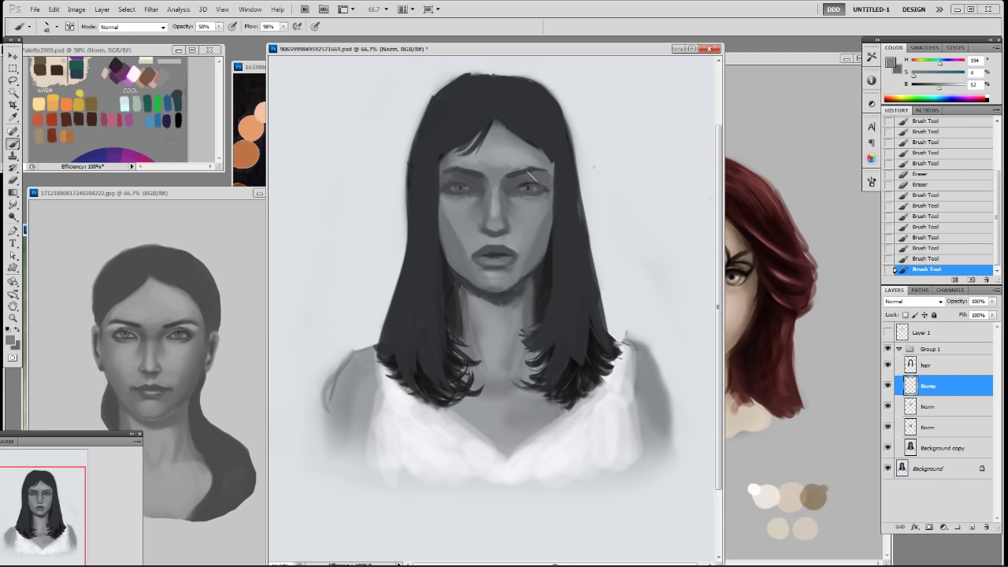
Step: Model the nose tip, nostril sides and ridge with light and shadow greys sampled from the nose
left_click(509, 227, "alt")
left_click(509, 225)
left_click(496, 227, "alt")
left_click(491, 225)
left_click(490, 227, "alt")
left_click(489, 230)
left_click(489, 227)
left_click(496, 212, "alt")
left_click(496, 213)
left_click(499, 211)
left_click(500, 210)
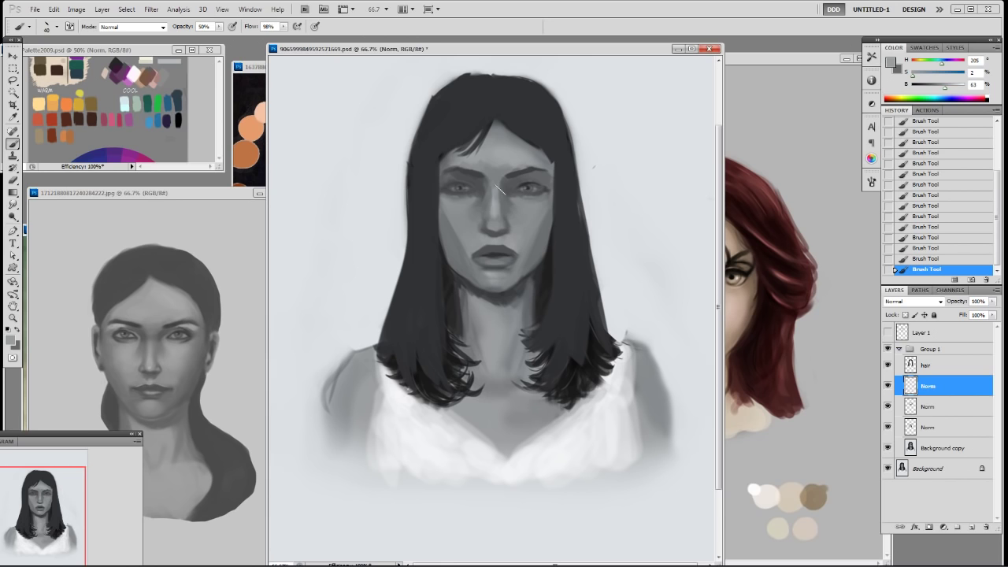
Step: Blend the area between the brows and the right eye's inner corner with greys sampled from the nose and bridge
left_click(504, 213, "alt")
left_click(497, 179, "alt")
left_click(519, 185, "alt")
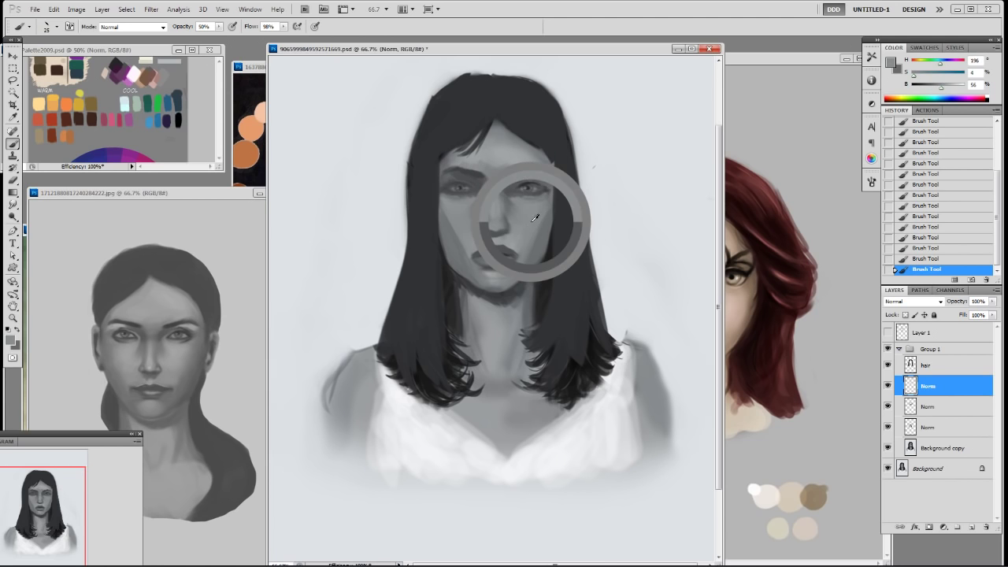
left_click(496, 177, "alt")
left_click(512, 183, "alt")
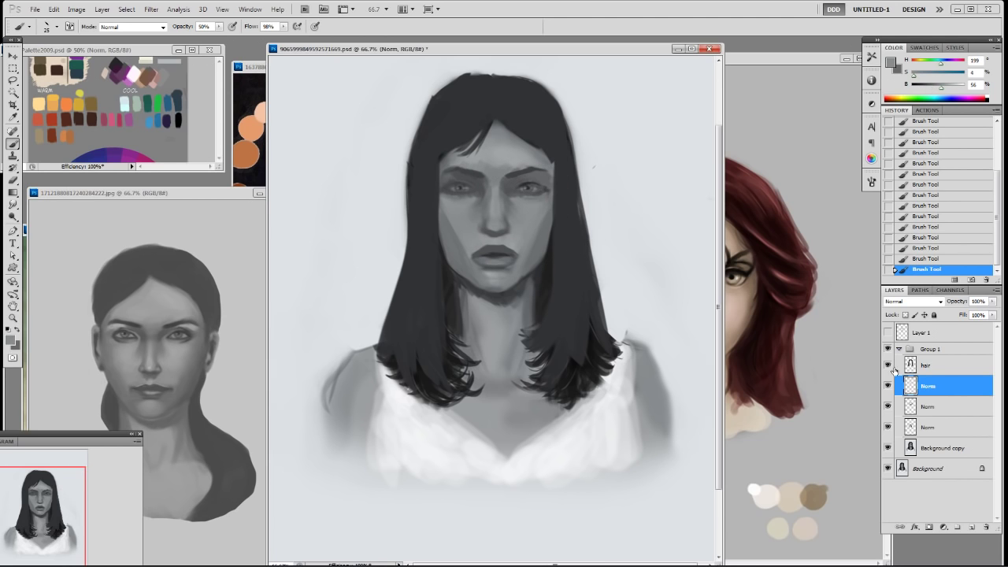
Step: Duplicate the Norm layers together with Background copy, merge the duplicates and add a new layer above
left_click(940, 442, "shift")
key("ctrl+j")
key("ctrl+e")
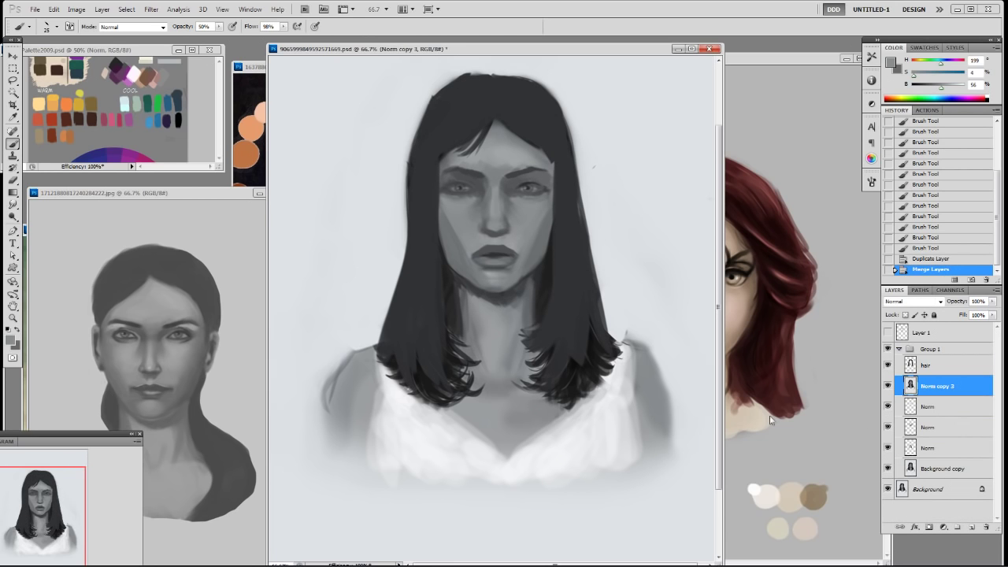
key("ctrl+shift+alt+n")
Step: Paint the dress's right side and neckline flat light grey at 100% opacity, using a tone sampled from the fabric
left_click(612, 386, "alt")
left_click(614, 383, "alt")
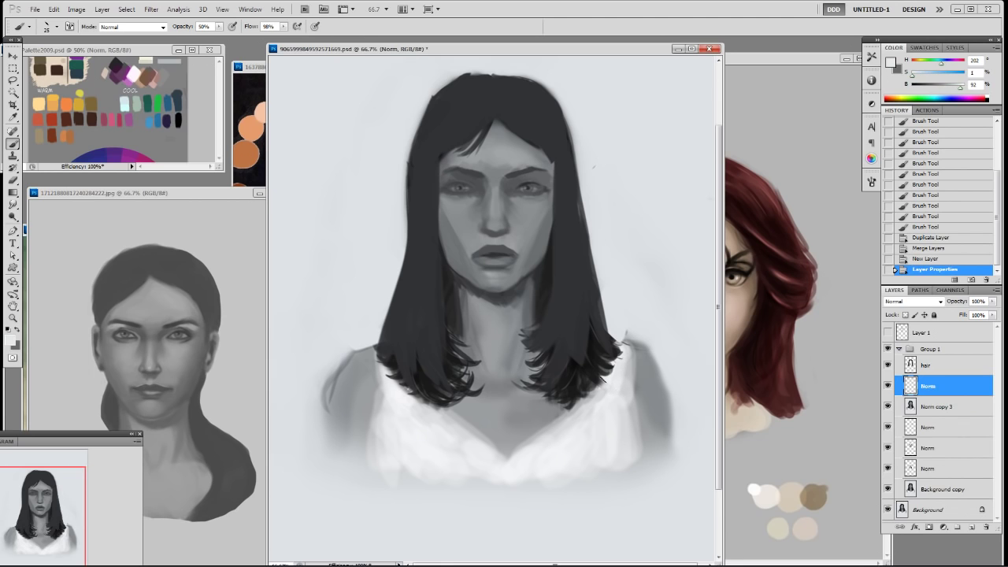
left_click(611, 398, "alt")
key("bracketright")
key("bracketright")
key("bracketright")
left_click_drag(611, 377, 592, 422)
key("ctrl+z")
key("0")
mouse_move(612, 370)
left_mouse_down()
mouse_move(577, 439)
mouse_move(515, 474)
mouse_move(589, 453)
mouse_move(622, 406)
left_mouse_up()
mouse_move(622, 348)
left_mouse_down()
mouse_move(568, 430)
mouse_move(498, 464)
mouse_move(461, 426)
mouse_move(483, 456)
mouse_move(466, 438)
left_mouse_up()
left_click_drag(436, 394, 470, 463)
Step: Change the brush preset, enlarge the brush and cover the left half of the dress with the same flat grey
right_click(497, 464)
double_click(575, 484)
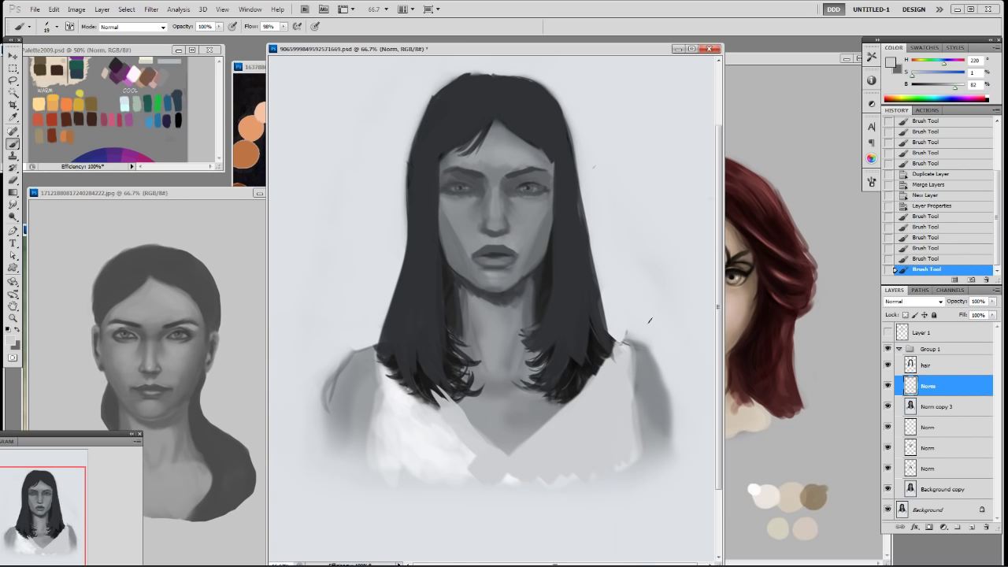
key("bracketright")
key("bracketright")
key("bracketright")
key("bracketright")
mouse_move(450, 421)
left_mouse_down()
mouse_move(453, 445)
mouse_move(434, 462)
mouse_move(375, 386)
mouse_move(451, 484)
mouse_move(411, 485)
mouse_move(407, 442)
mouse_move(433, 471)
left_mouse_up()
Step: Block in both upper arms and the chest above the neckline with flat skin greys sampled from each area
left_click(372, 425, "alt")
mouse_move(376, 419)
left_mouse_down()
mouse_move(340, 461)
mouse_move(362, 396)
left_mouse_up()
left_click(647, 404, "alt")
mouse_move(648, 403)
left_mouse_down()
mouse_move(638, 446)
mouse_move(654, 399)
left_mouse_up()
left_click(519, 410, "alt")
mouse_move(444, 405)
left_mouse_down()
mouse_move(501, 469)
mouse_move(468, 432)
mouse_move(510, 466)
mouse_move(511, 431)
mouse_move(515, 461)
mouse_move(539, 428)
mouse_move(467, 417)
mouse_move(516, 424)
mouse_move(479, 419)
mouse_move(528, 416)
mouse_move(489, 419)
mouse_move(524, 399)
left_mouse_up()
left_click(463, 389, "alt")
Step: On the hair layer, paint the lower hair ends on both sides as larger solid clumps with a sampled hair dark
left_click(575, 328, "alt")
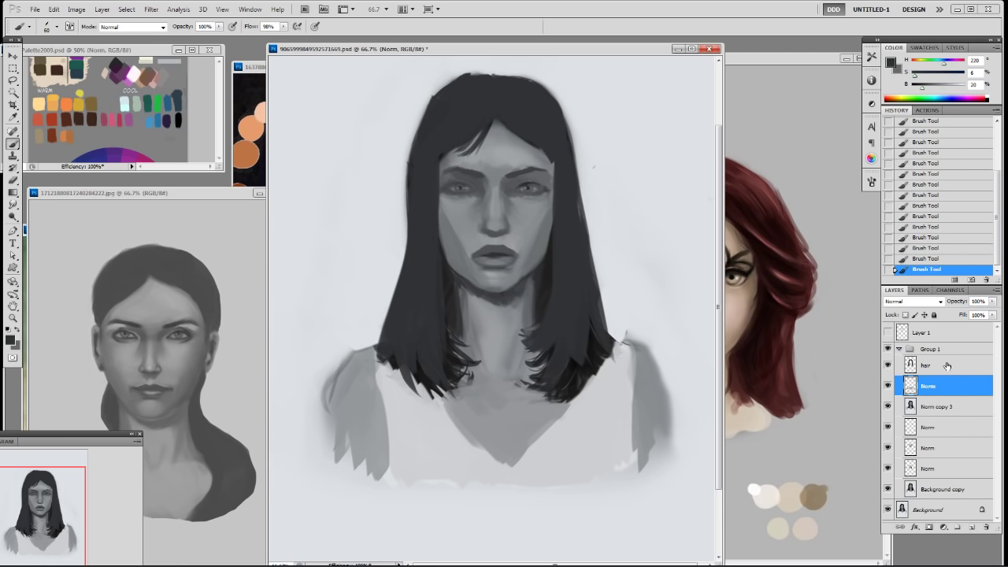
key("alt+bracketright")
left_click_drag(564, 354, 562, 387)
mouse_move(581, 347)
left_mouse_down()
mouse_move(568, 393)
mouse_move(576, 389)
left_mouse_up()
mouse_move(588, 314)
left_mouse_down()
mouse_move(592, 374)
mouse_move(615, 374)
left_mouse_up()
mouse_move(542, 360)
left_mouse_down()
mouse_move(566, 382)
mouse_move(567, 360)
mouse_move(549, 354)
mouse_move(576, 425)
left_mouse_up()
left_click_drag(426, 343, 434, 407)
left_click_drag(447, 330, 446, 403)
left_click_drag(429, 365, 417, 406)
left_click_drag(403, 368, 421, 392)
left_click_drag(386, 359, 403, 389)
left_click_drag(537, 391, 546, 403)
Step: On the Norm layer, repaint the neck and chest beside the left hair mass with sampled skin and shadow greys
left_click(940, 390)
left_click(520, 388, "alt")
left_click(478, 381, "alt")
mouse_move(470, 368)
left_mouse_down()
mouse_move(461, 389)
mouse_move(472, 382)
mouse_move(477, 394)
left_mouse_up()
left_click(456, 350, "alt")
left_click(466, 366, "alt")
left_click(450, 326, "alt")
left_click(465, 364, "alt")
left_click_drag(470, 344, 446, 395)
left_click(486, 376, "alt")
left_click_drag(476, 376, 451, 382)
left_click(461, 340, "alt")
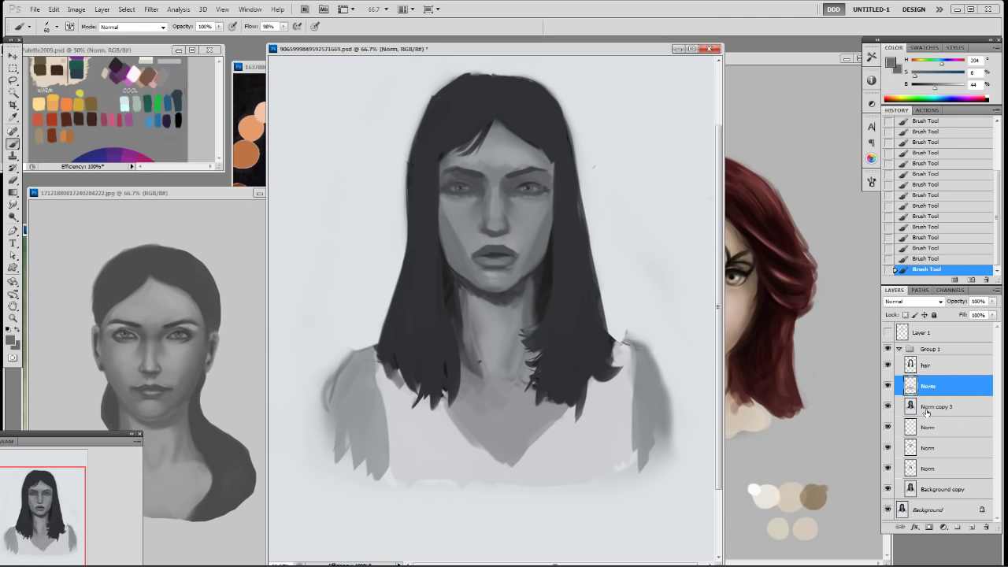
Step: Merge the painted layer down into Norm copy 3 and set its Levels output range to 15 and 224
key("ctrl+e")
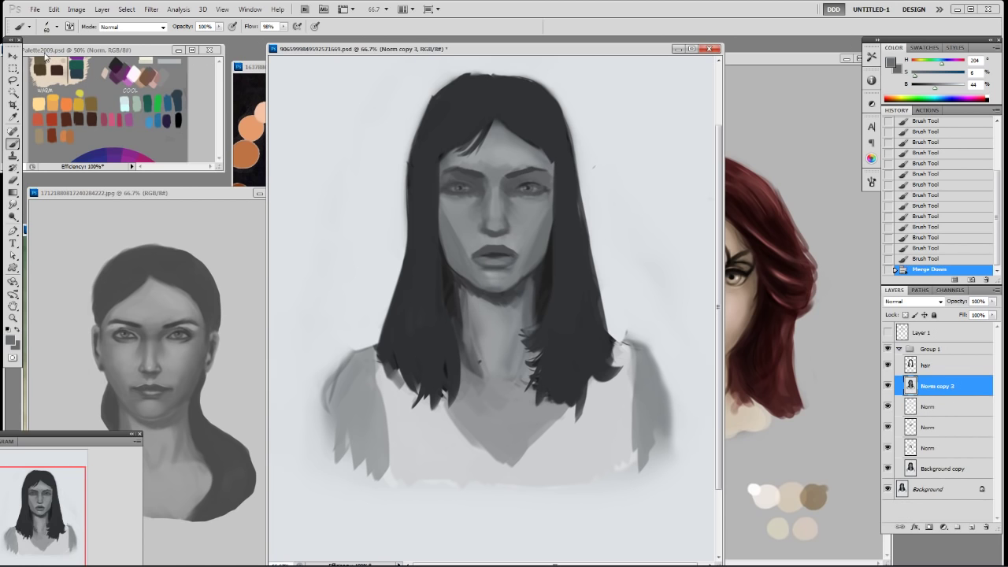
left_click(77, 9)
mouse_move(86, 34)
left_click(228, 45)
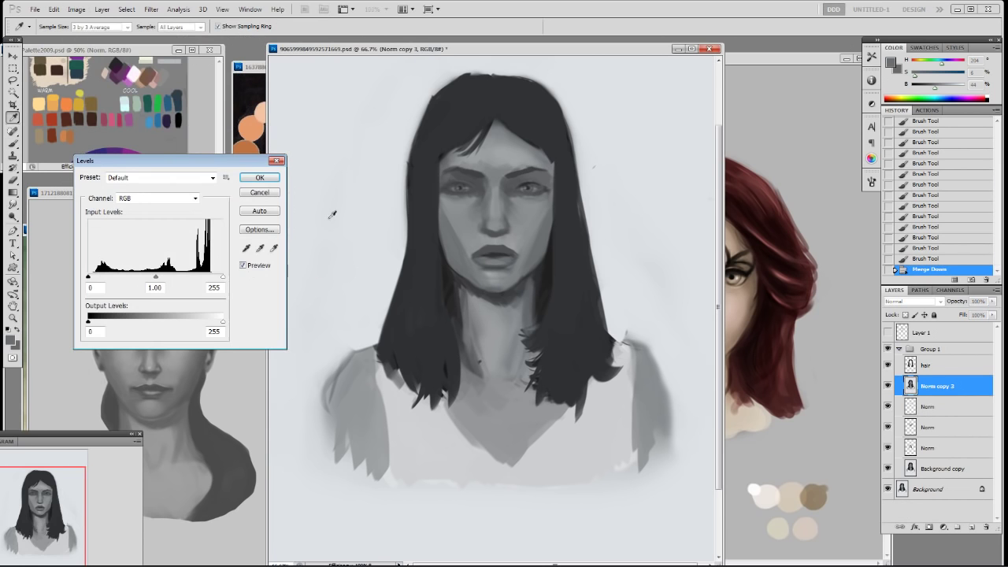
left_click_drag(223, 323, 207, 325)
left_click_drag(89, 323, 95, 323)
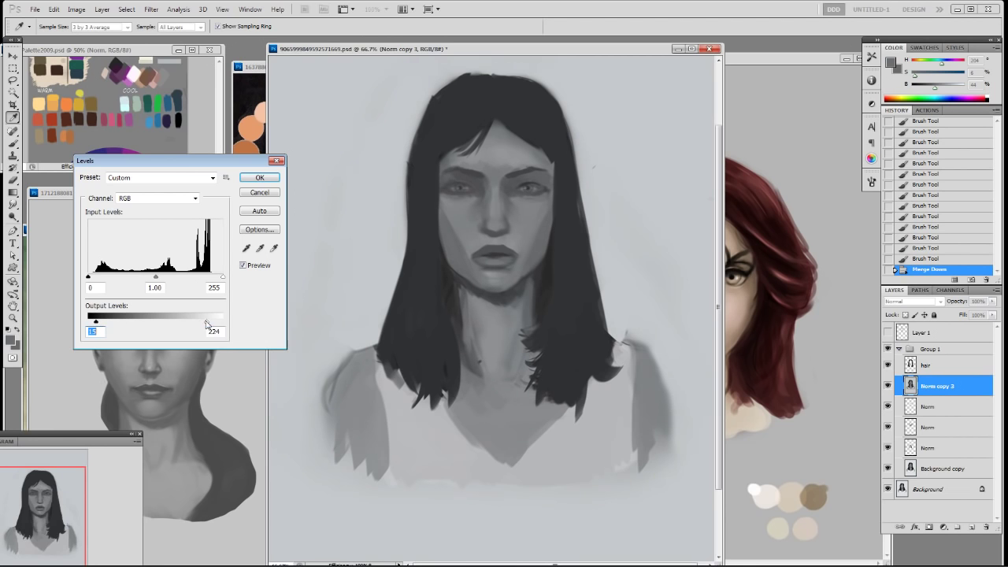
Step: Toggle the visibility of Norm copy 3 to compare the portrait with and without the adjusted layer
left_click(887, 384)
left_click(887, 385)
left_click(887, 385)
left_click(888, 384)
Step: On Norm copy 3, paint over the stray hair strands on the forehead with a sampled skin grey
left_click(929, 367)
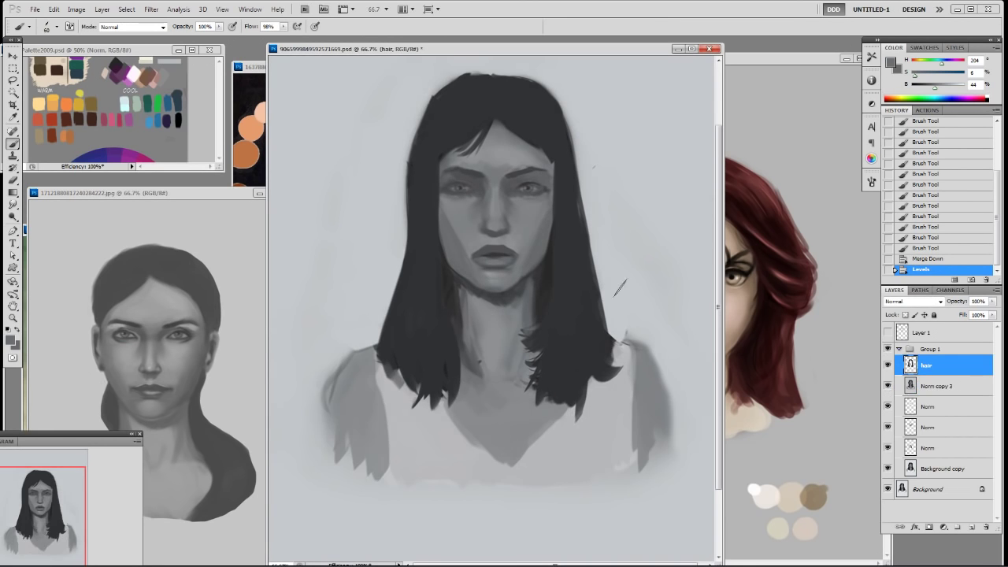
left_click(516, 236, "alt")
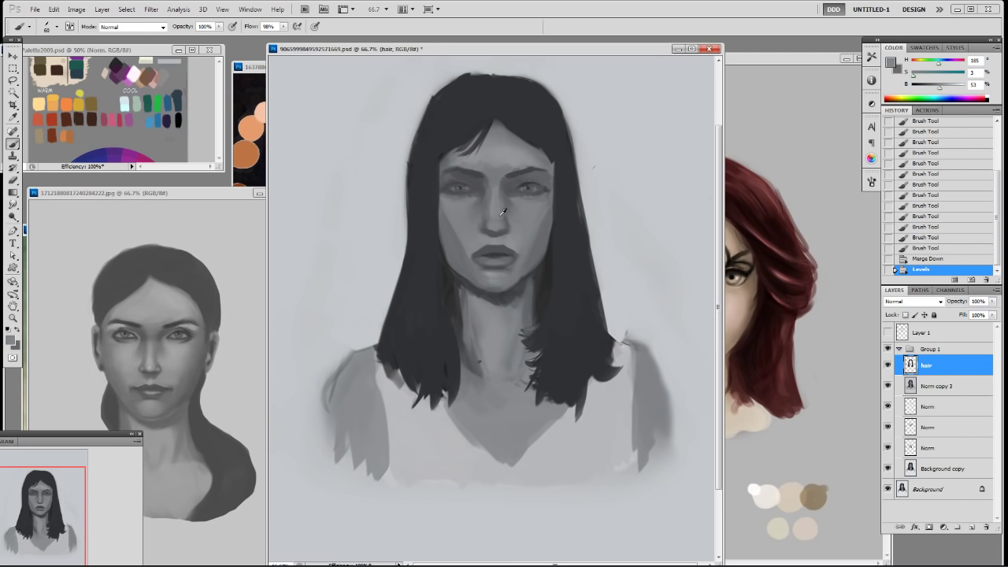
left_click(538, 243, "alt")
left_click(501, 151, "alt")
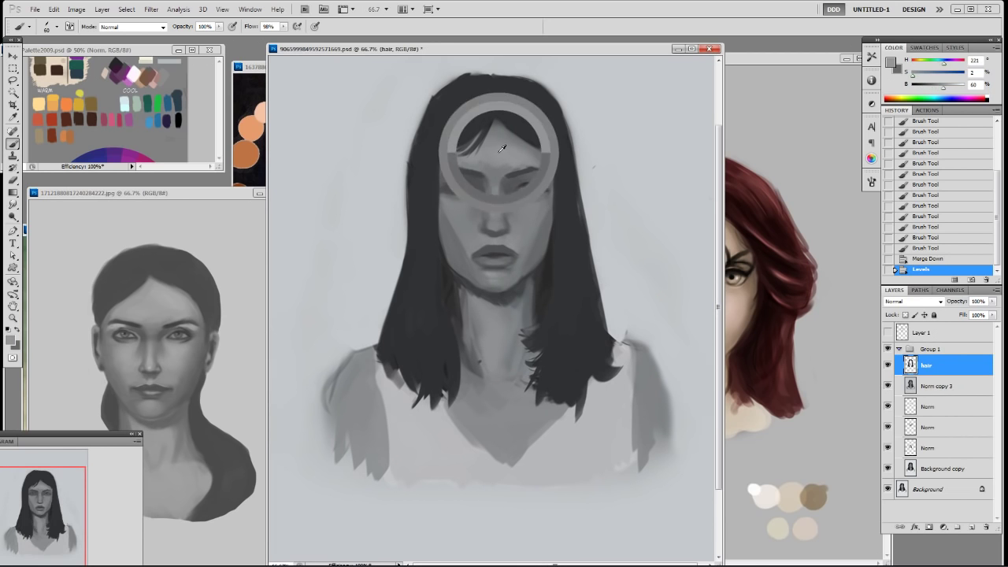
left_click(937, 385)
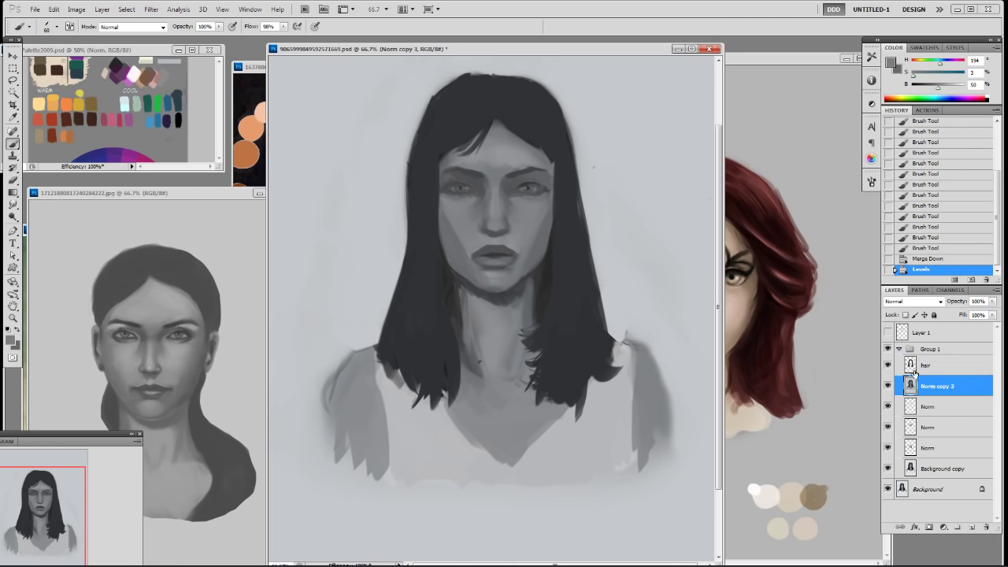
left_click(497, 159, "alt")
mouse_move(457, 159)
left_mouse_down()
mouse_move(533, 161)
mouse_move(447, 156)
mouse_move(496, 136)
mouse_move(532, 159)
mouse_move(500, 156)
mouse_move(515, 167)
left_mouse_up()
Step: Touch up the temples, brow ends and outer cheek edge on Norm copy 3 with sampled greys and a smaller brush
left_click(546, 231, "alt")
right_click(551, 203)
left_click(619, 266)
left_click_drag(644, 142, 651, 140)
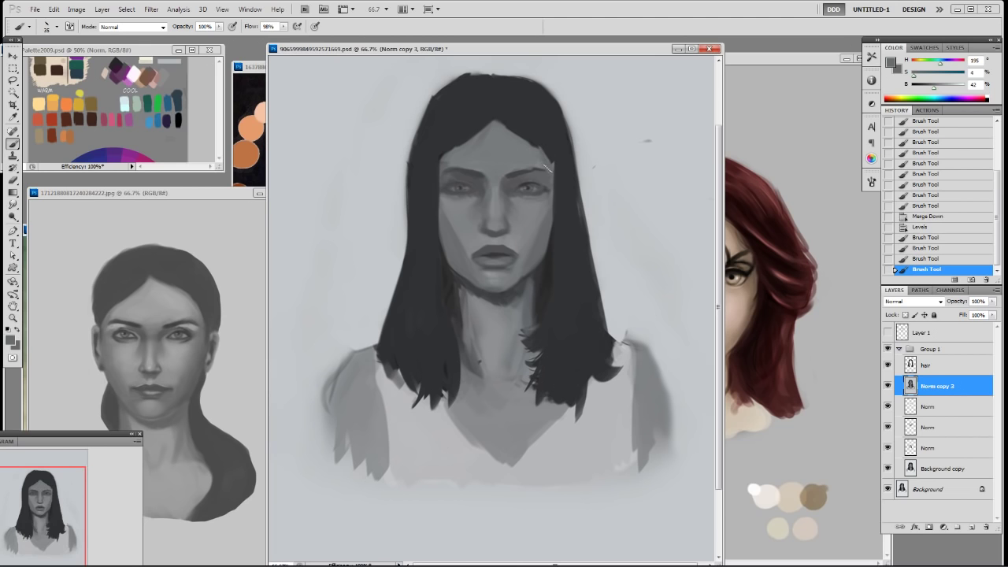
mouse_move(548, 153)
left_mouse_down()
mouse_move(556, 194)
mouse_move(551, 162)
left_mouse_up()
left_click_drag(445, 160, 441, 167)
left_click(439, 172, "alt")
mouse_move(547, 165)
left_mouse_down()
mouse_move(544, 157)
mouse_move(537, 165)
left_mouse_up()
left_click(520, 165, "alt")
left_click(543, 160, "alt")
left_click(549, 221, "alt")
left_click_drag(546, 207, 543, 216)
Step: Create a layer above Norm copy 3 and shade the left cheek edge at 50% brush opacity
right_click(469, 246)
left_click(552, 308)
left_click(623, 176)
key("5")
key("ctrl+shift+alt+n")
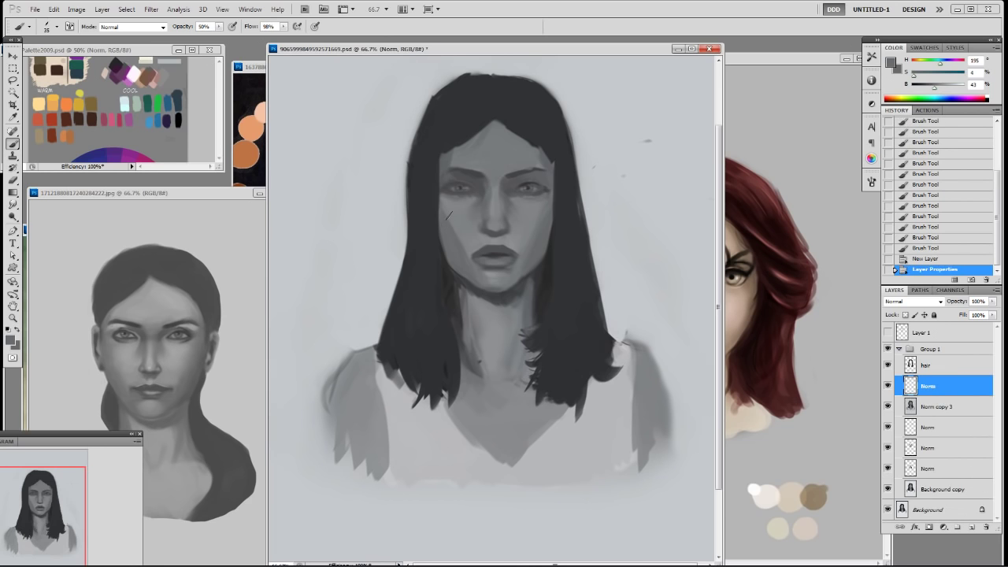
left_click_drag(444, 208, 446, 222)
left_click_drag(446, 213, 450, 233)
Step: Smooth the lower chin contour with sampled skin and shadow greys on the new Norm layer
left_click(497, 289, "alt")
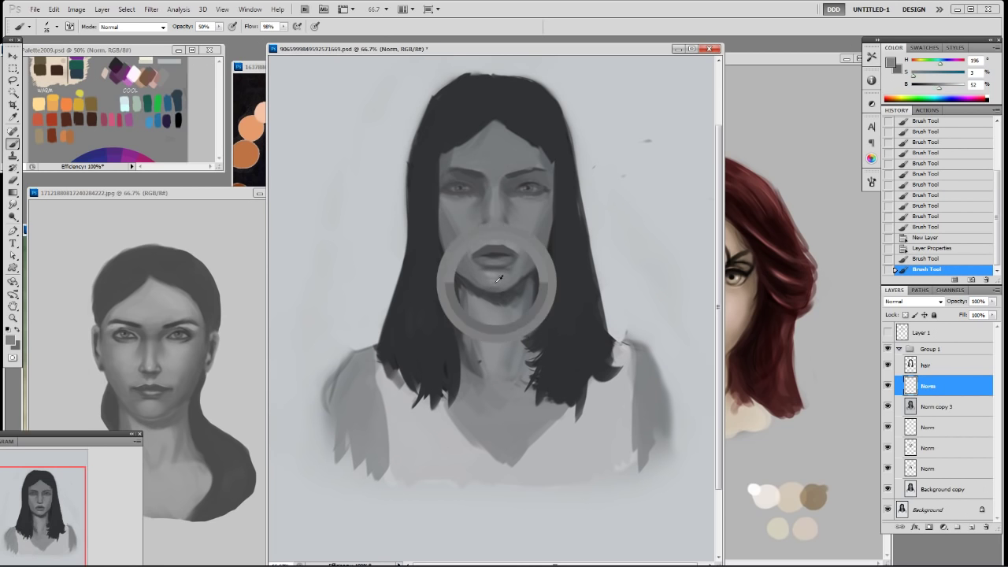
left_click(507, 289, "alt")
left_click_drag(507, 288, 516, 279)
left_click(520, 278, "alt")
left_click(522, 280)
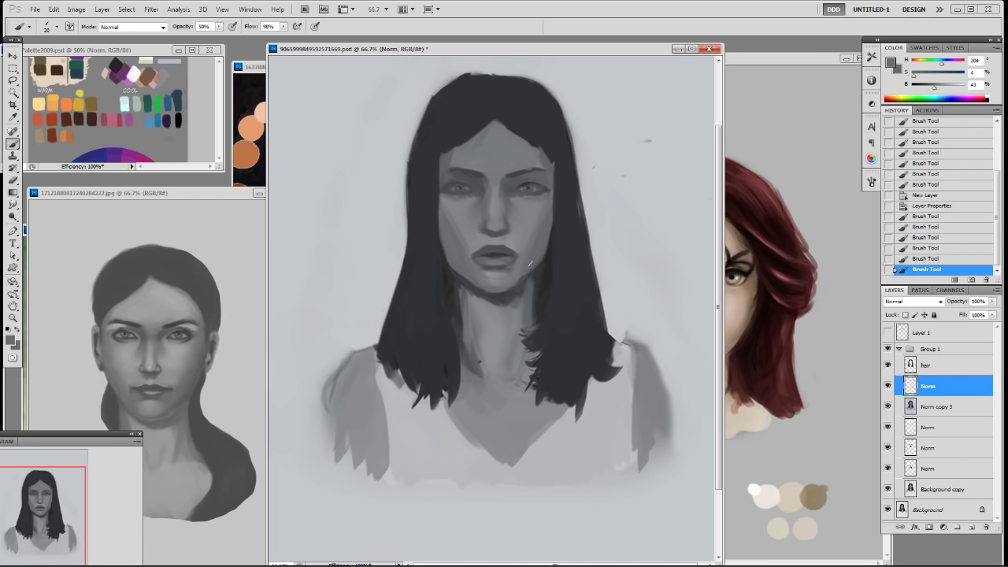
Step: Restore the brush to 100% opacity and reshape the right jawline with sampled jaw greys
key("0")
right_click(549, 267)
left_click(671, 239)
left_click(535, 267, "alt")
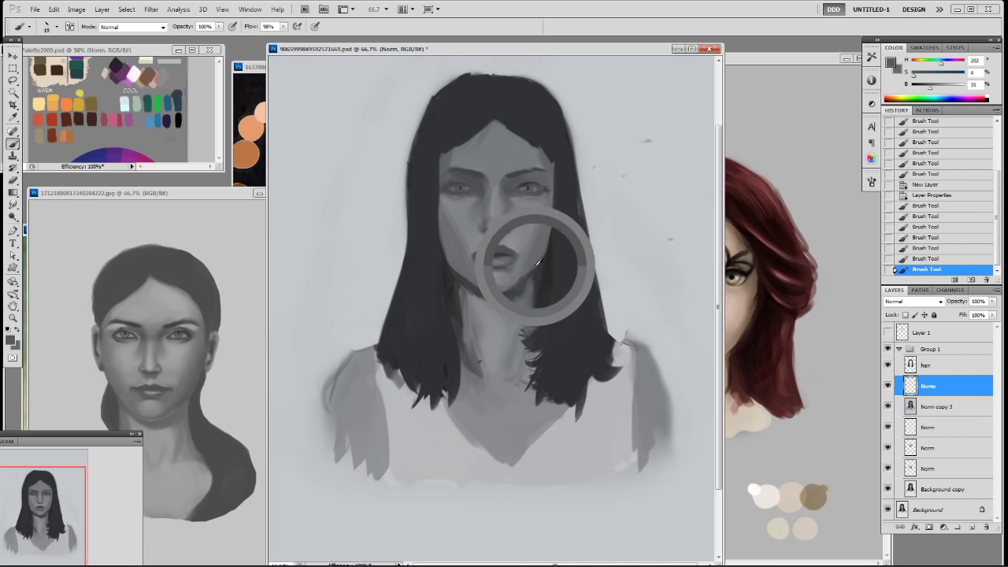
key("ctrl+z")
mouse_move(528, 274)
left_mouse_down()
mouse_move(512, 287)
mouse_move(520, 259)
mouse_move(510, 268)
mouse_move(526, 281)
mouse_move(533, 267)
left_mouse_up()
left_click(524, 264, "alt")
left_click(519, 280, "alt")
key("ctrl+z")
left_click(528, 276, "alt")
Step: On the hair layer, erase along the left jaw and repaint the shadow beneath it with sampled neck greys
left_click(929, 366)
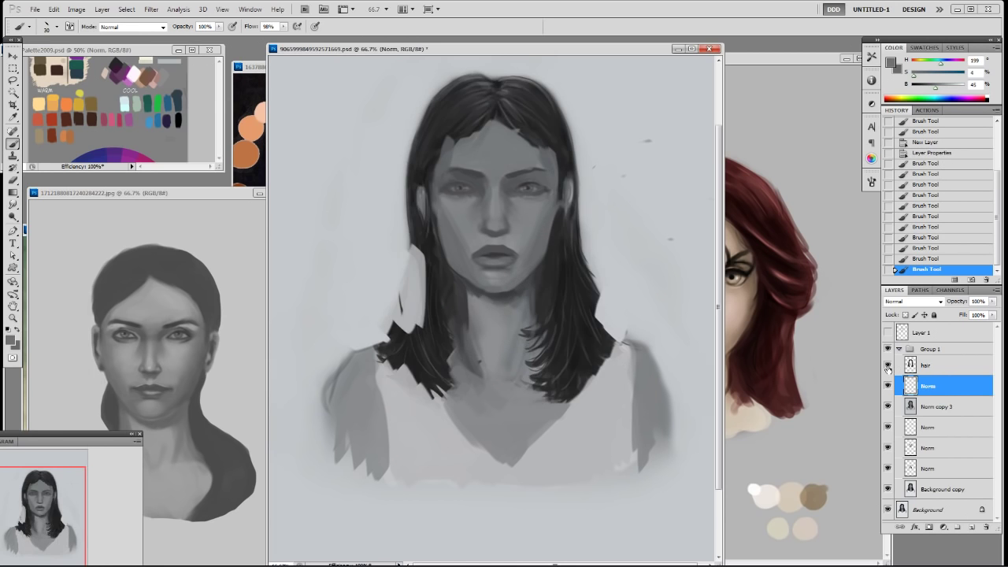
key("e")
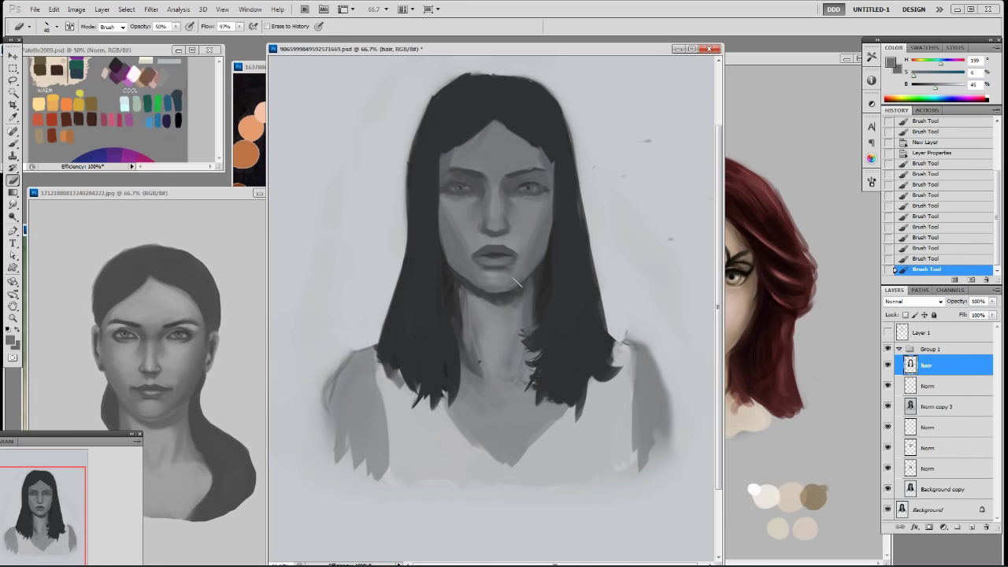
mouse_move(464, 284)
left_mouse_down()
mouse_move(487, 296)
mouse_move(472, 317)
mouse_move(514, 295)
mouse_move(483, 304)
left_mouse_up()
key("b")
left_click(475, 308, "alt")
left_click(517, 303, "alt")
left_click(508, 297, "alt")
mouse_move(479, 295)
left_mouse_down()
mouse_move(454, 273)
mouse_move(454, 293)
mouse_move(465, 282)
mouse_move(476, 296)
mouse_move(457, 332)
mouse_move(473, 290)
left_mouse_up()
left_click(474, 311, "alt")
Step: Enlarge the brush and blend the neck shadow between the left jaw and the hair with sampled greys
key("]")
key("]")
left_click(461, 288, "alt")
left_click(449, 276, "alt")
left_click(457, 331, "alt")
mouse_move(476, 296)
left_mouse_down()
mouse_move(458, 272)
mouse_move(514, 303)
mouse_move(475, 293)
left_mouse_up()
left_click(454, 277, "alt")
key("ctrl+z")
left_click(509, 287, "alt")
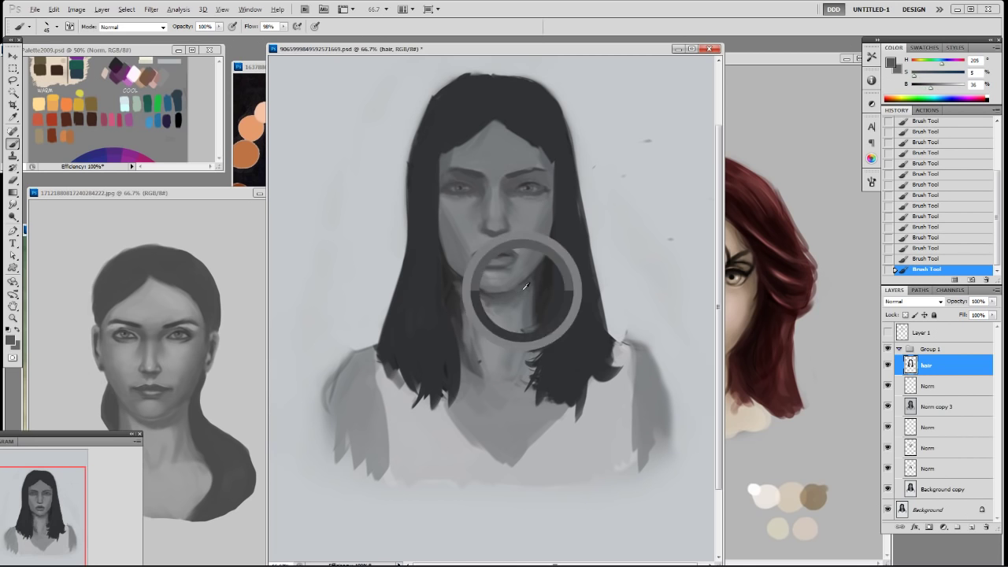
Step: Texture the neck shadow under the left jaw with an 80 px textured brush at 50% opacity
right_click(510, 290)
left_click(556, 289)
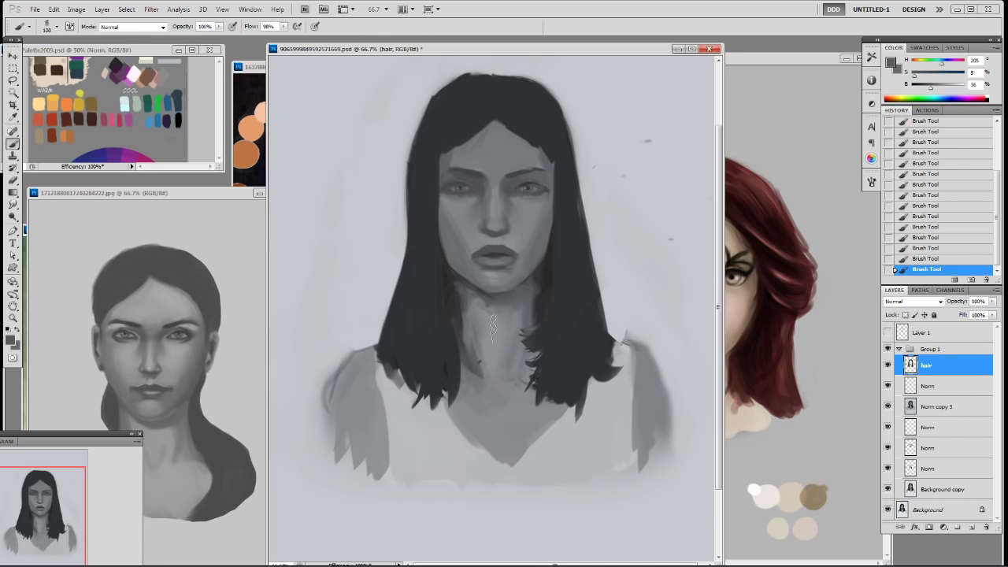
right_click(495, 316)
left_click(528, 418)
left_click(537, 289)
left_click(460, 294, "alt")
key("5")
left_click_drag(452, 281, 479, 296)
left_click(461, 298, "alt")
left_click(537, 331, "alt")
right_click(537, 308)
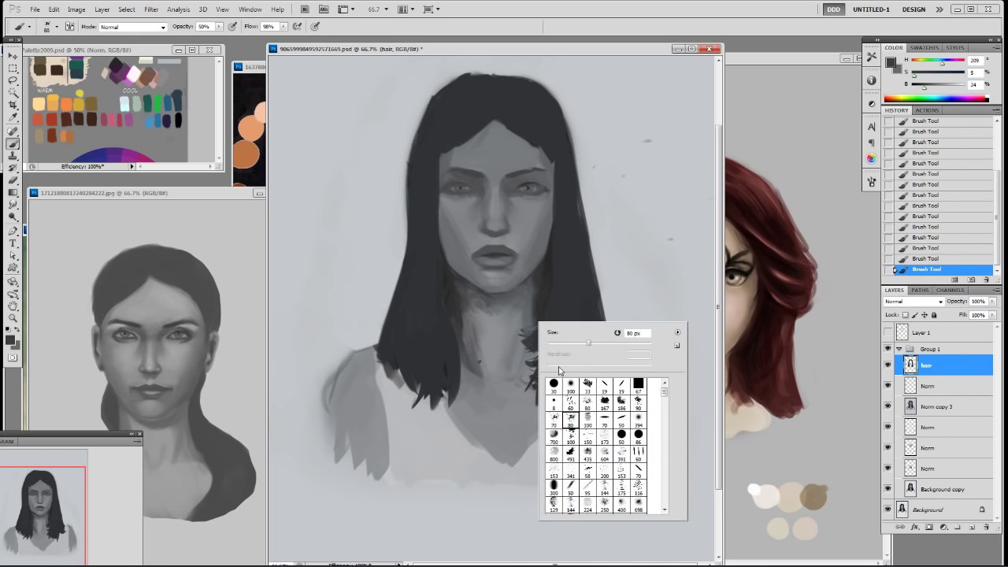
left_click(604, 389)
left_click(496, 322, "alt")
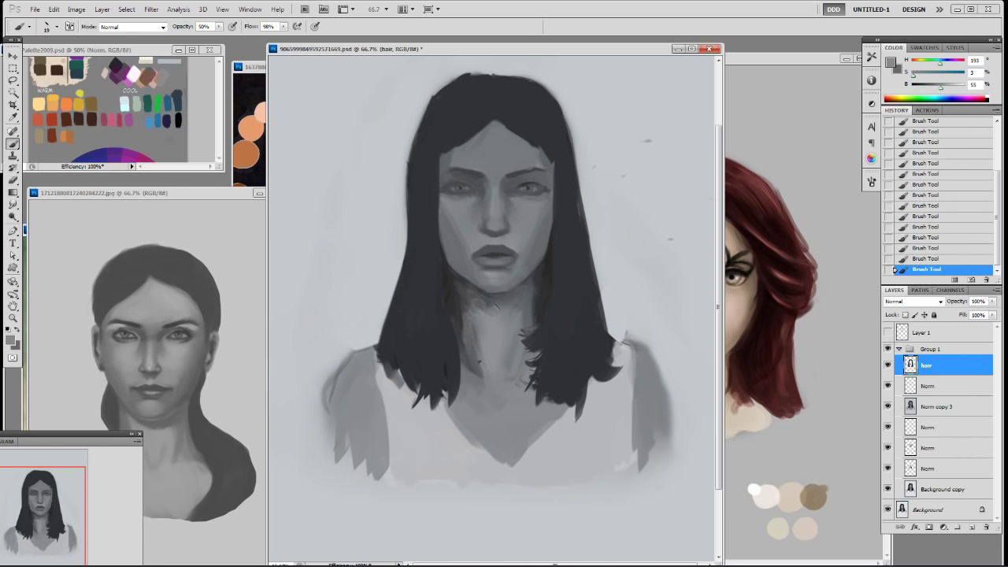
left_click(454, 299, "alt")
Step: On the Norm layer directly below the hair layer, darken and thicken both eyebrows with a sampled dark grey
left_click(923, 385)
left_click(888, 370)
left_click(888, 370)
left_click_drag(905, 381, 929, 395)
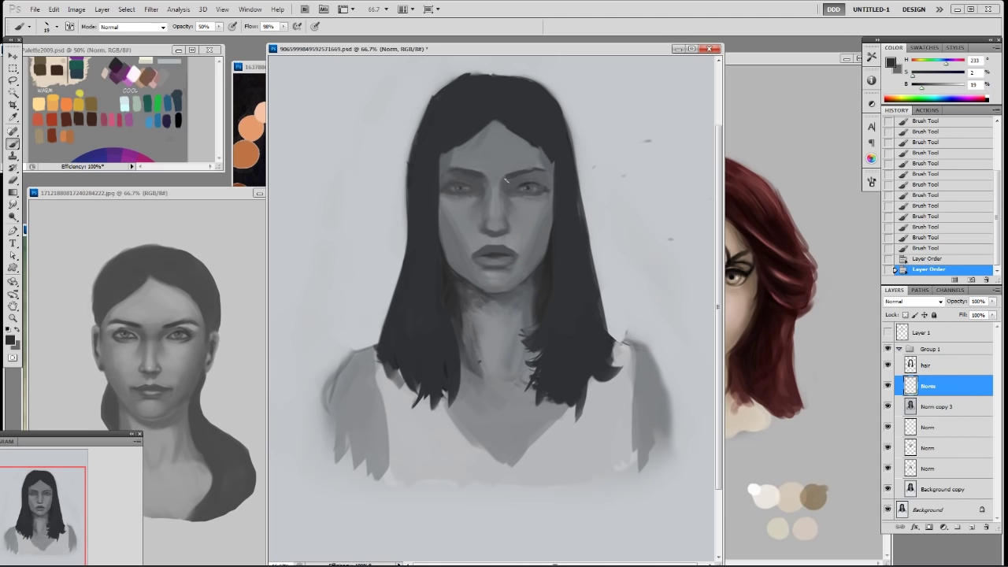
left_click(529, 182, "alt")
mouse_move(509, 175)
left_mouse_down()
mouse_move(526, 173)
mouse_move(452, 170)
mouse_move(480, 169)
mouse_move(457, 167)
mouse_move(477, 170)
mouse_move(465, 173)
left_mouse_up()
right_click(516, 176)
left_click(599, 241)
Step: Compare the portrait with Group 1 hidden and shown, and refine the left eyebrow's outer end with sampled greys
left_click(887, 348)
left_click(887, 348)
left_click(469, 161, "alt")
key("ctrl+z")
left_click(472, 173, "alt")
left_click_drag(469, 173, 451, 168)
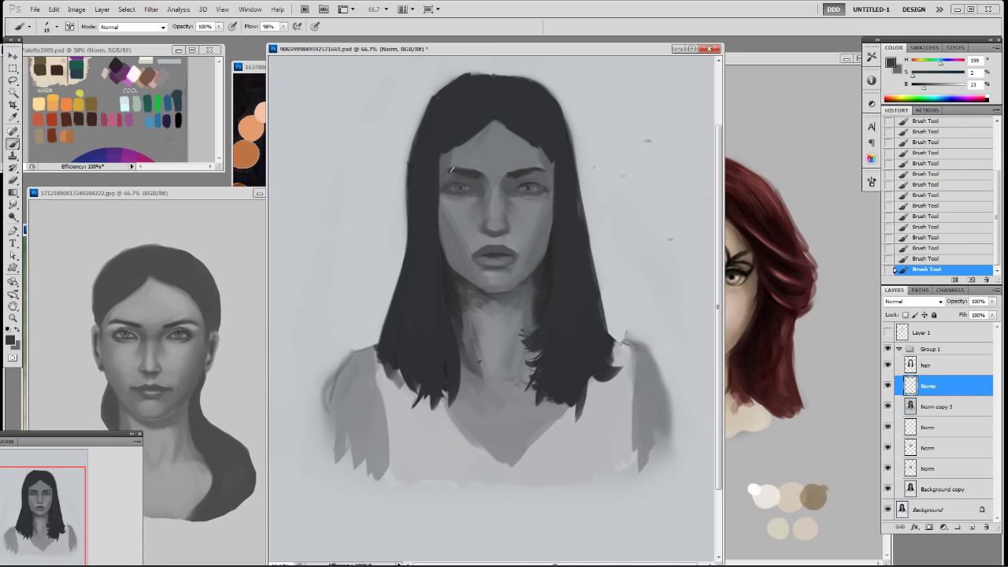
left_click(523, 170, "alt")
left_click(526, 187, "alt")
Step: Create a layer above Norm copy 3 and paint over both irises with a flat sampled grey
left_click(938, 408)
right_click(562, 307)
left_click(627, 373)
left_click(690, 268)
left_click(524, 184, "alt")
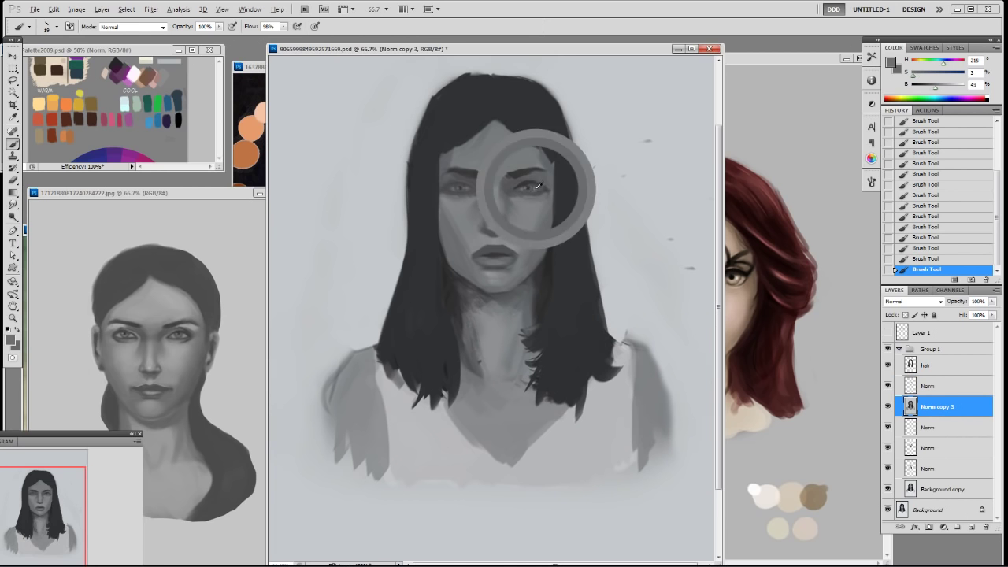
key("ctrl+shift+alt+n")
left_click_drag(526, 189, 533, 188)
left_click_drag(519, 189, 534, 189)
left_click_drag(457, 189, 471, 192)
left_click_drag(455, 190, 466, 193)
left_click_drag(457, 191, 529, 183)
left_click_drag(512, 191, 523, 187)
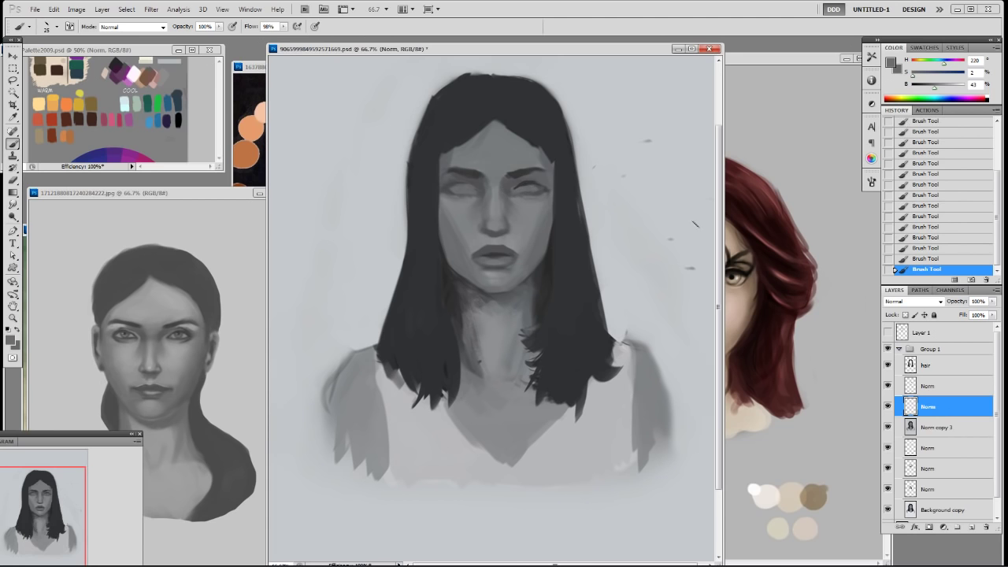
Step: On the Norm layer below hair, paint the dark inner corners and lid lines of both eyes with sampled shadow greys
left_click(943, 385)
left_click(508, 190, "alt")
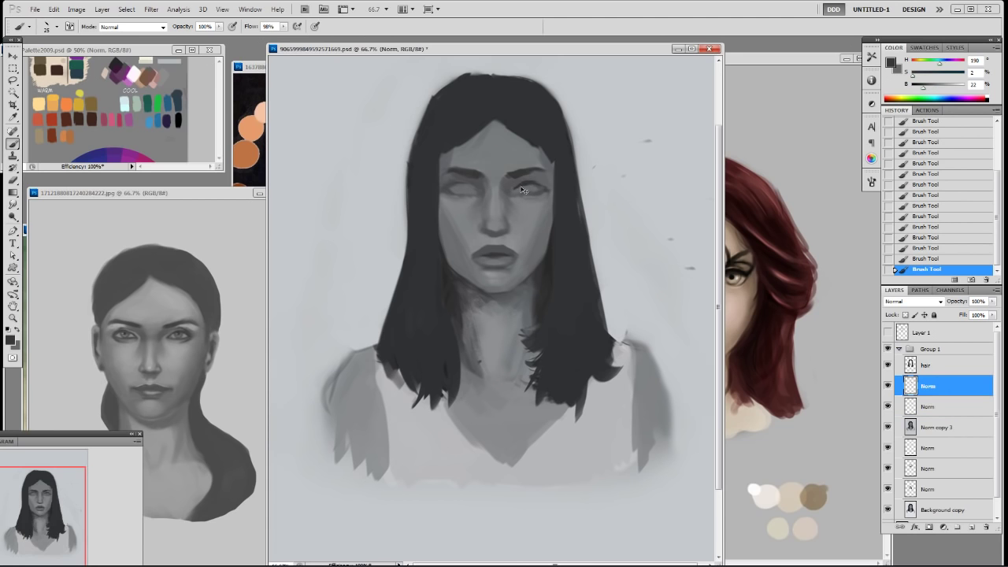
left_click_drag(510, 190, 517, 187)
left_click_drag(463, 186, 473, 189)
left_click(453, 192, "alt")
left_click(463, 191, "alt")
key("[")
left_click_drag(476, 198, 468, 197)
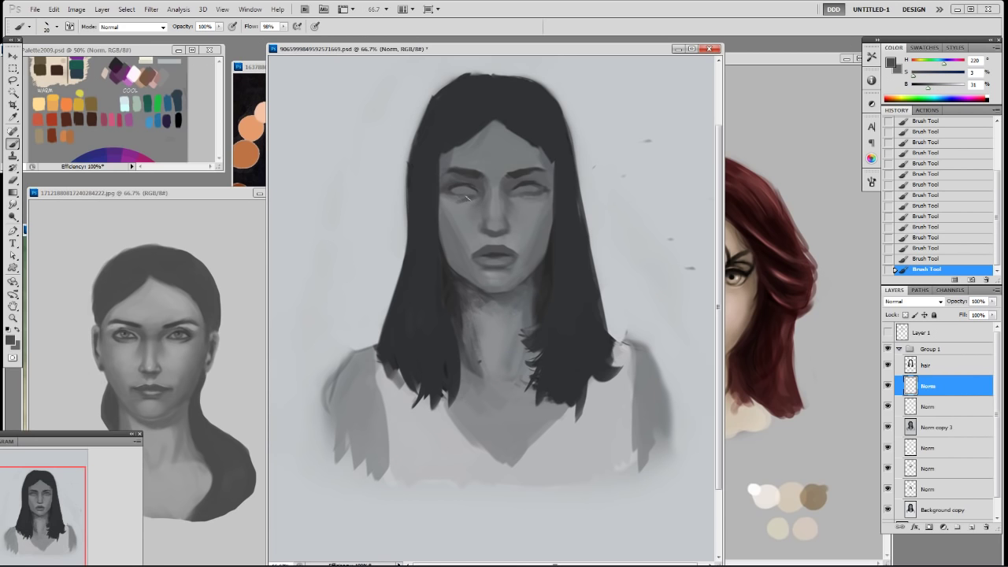
Step: Soften the shading around the left eye's lower lid and the right eyeball with a 30 px brush and sampled greys
right_click(532, 209)
double_click(617, 276)
left_click(462, 197, "alt")
left_click(472, 201, "alt")
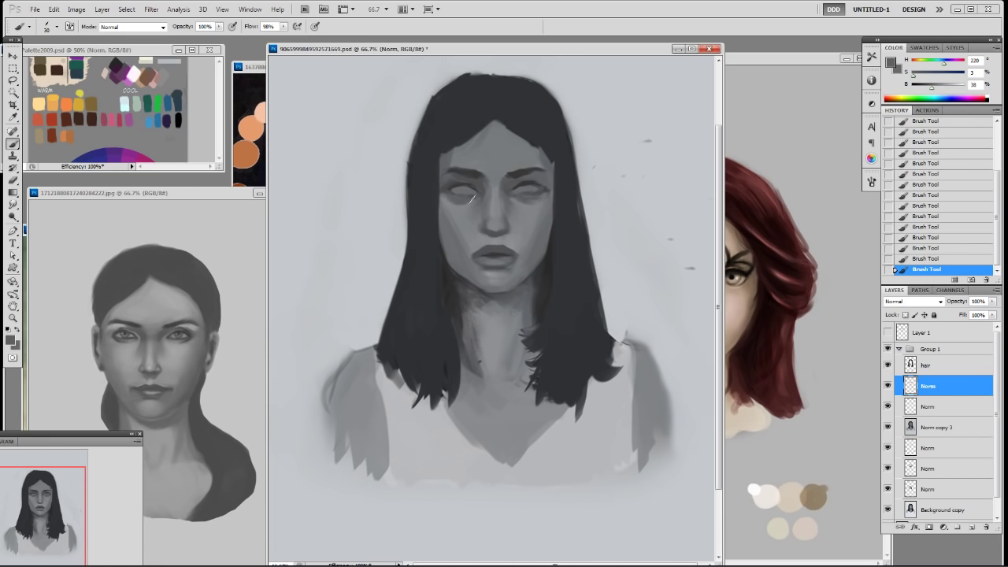
left_click(532, 187, "alt")
left_click_drag(536, 189, 528, 191)
Step: Compare the portrait with Group 1 hidden and shown, and lighten the left eyeball with a 10 px brush
left_click(887, 349)
left_click(888, 349)
right_click(601, 263)
double_click(614, 257)
left_click(460, 200, "alt")
left_click_drag(453, 194, 456, 194)
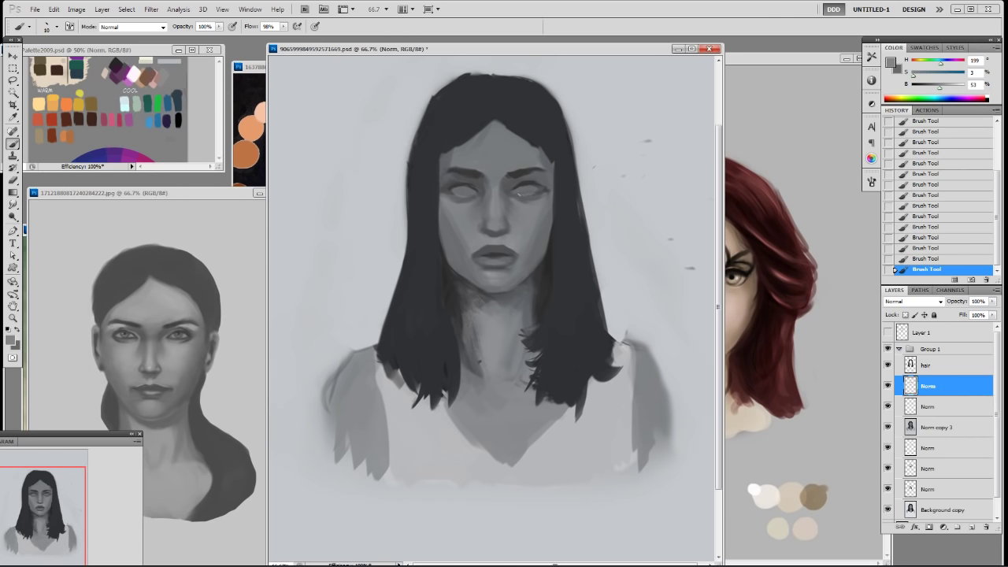
Step: Flip the canvas horizontally and define the upper lid lines of both eyes with a sampled eyebrow dark
key("ctrl+shift+h")
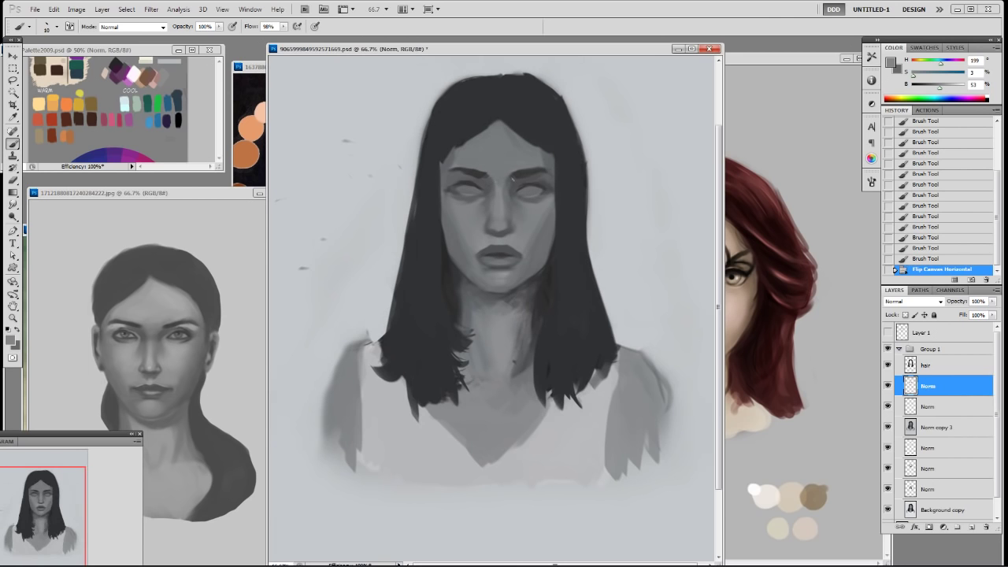
left_click(467, 177, "alt")
left_click_drag(460, 185, 451, 190)
left_click_drag(540, 186, 548, 189)
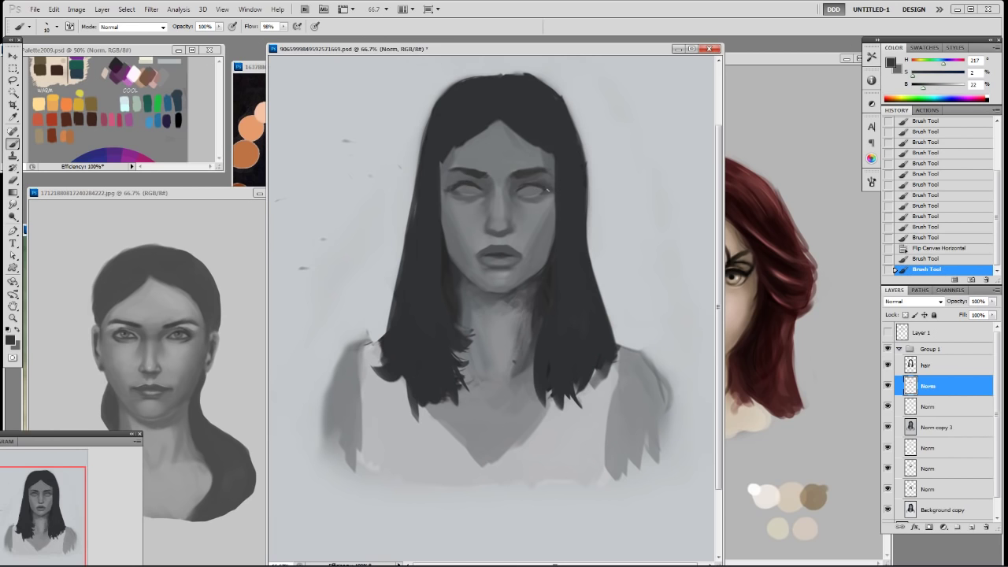
left_click_drag(464, 187, 537, 185)
left_click_drag(519, 185, 529, 183)
left_click_drag(465, 185, 481, 189)
Step: Soften the upper eyelids and the area between the brows with sampled mid greys
mouse_move(526, 175)
left_mouse_down()
mouse_move(552, 178)
mouse_move(539, 181)
left_mouse_up()
left_click(543, 174, "alt")
left_click(533, 167, "alt")
left_click_drag(461, 184, 468, 187)
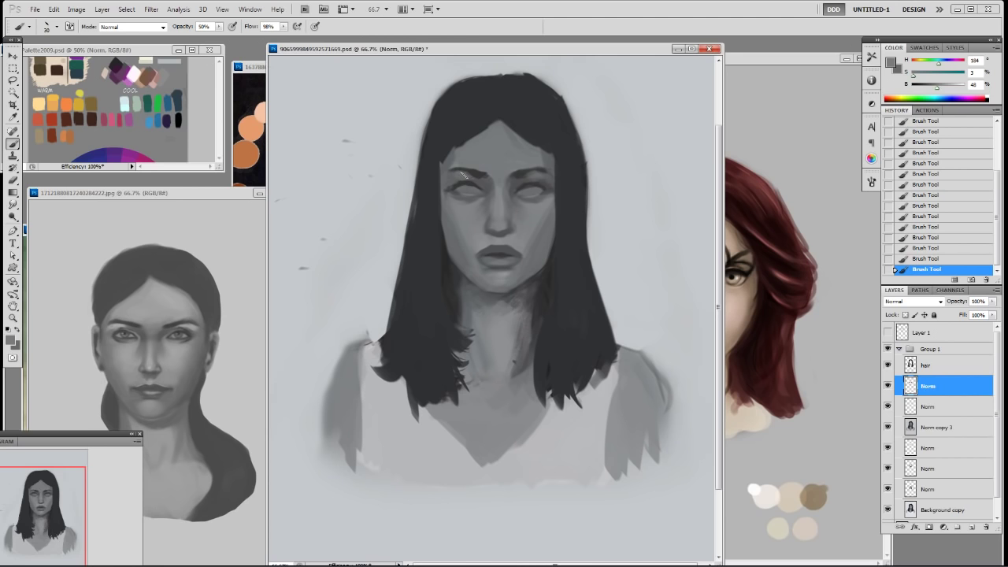
left_click(501, 182, "alt")
left_click_drag(497, 181, 492, 189)
Step: On the hair layer, extend the left hair edge over the temple and upper cheek with a sampled hair dark
left_click(445, 151, "alt")
key("alt+bracketright")
mouse_move(443, 157)
left_mouse_down()
mouse_move(444, 236)
mouse_move(448, 185)
left_mouse_up()
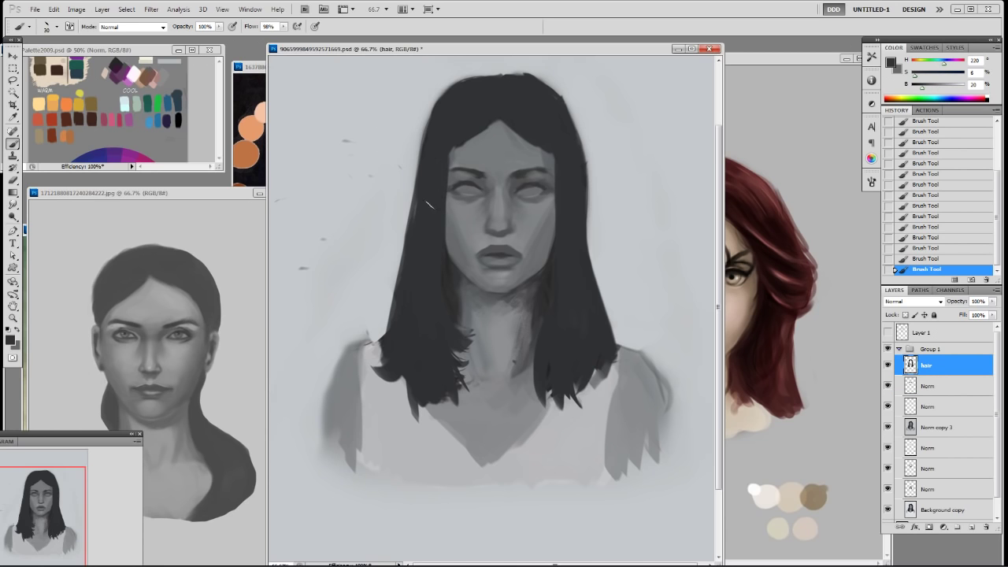
Step: On the Norm layer below hair, refine the line between the lips with sampled darks and compare with Group 1 hidden
left_click(927, 385)
left_click(504, 253, "alt")
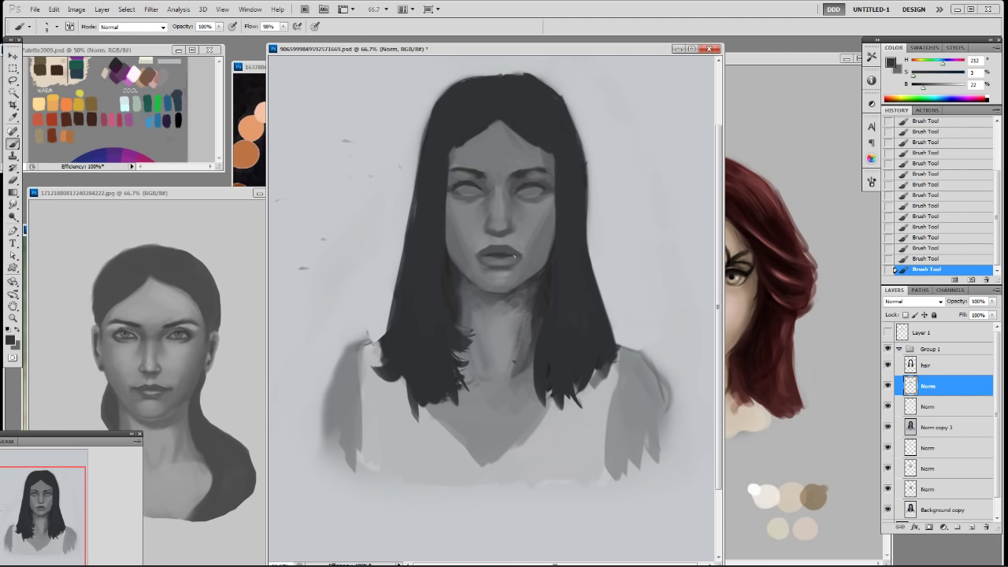
left_click(502, 256, "alt")
left_click(490, 254, "alt")
left_click(496, 252, "alt")
left_click(494, 254, "alt")
left_click(499, 255, "alt")
left_click(887, 350)
left_click(888, 349)
Step: On the hair layer, paint the shadows under the jaw on both sides of the neck with sampled dark and mid greys
left_click(543, 273, "alt")
left_click(543, 276, "alt")
left_click(931, 368)
left_click(496, 297, "alt")
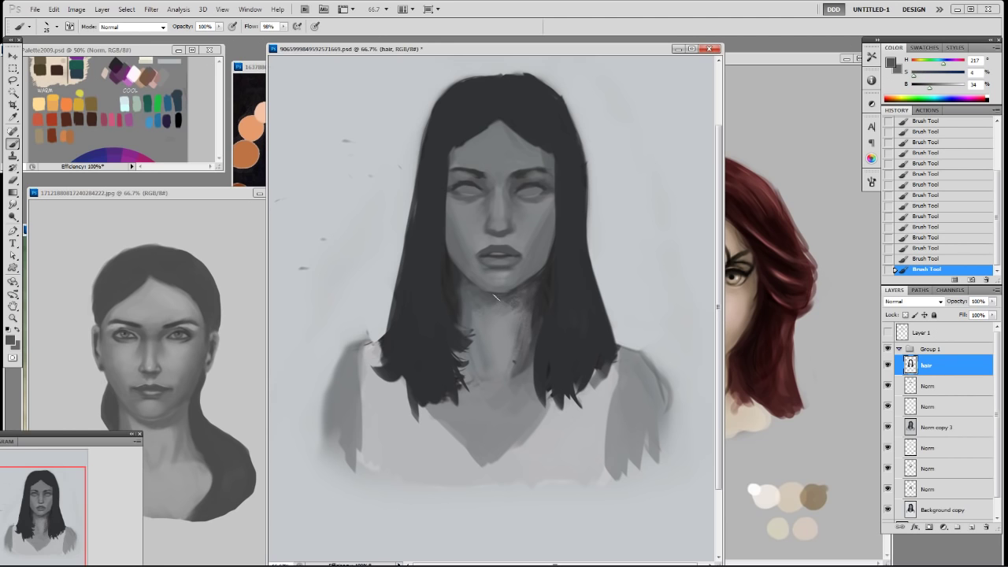
left_click(536, 307, "alt")
mouse_move(537, 306)
left_mouse_down()
mouse_move(533, 299)
mouse_move(533, 341)
mouse_move(541, 296)
left_mouse_up()
left_click(533, 299, "alt")
left_click(462, 287, "alt")
mouse_move(464, 304)
left_mouse_down()
mouse_move(463, 322)
mouse_move(459, 304)
left_mouse_up()
left_click(477, 304, "alt")
left_click(483, 295, "alt")
left_click(458, 295, "alt")
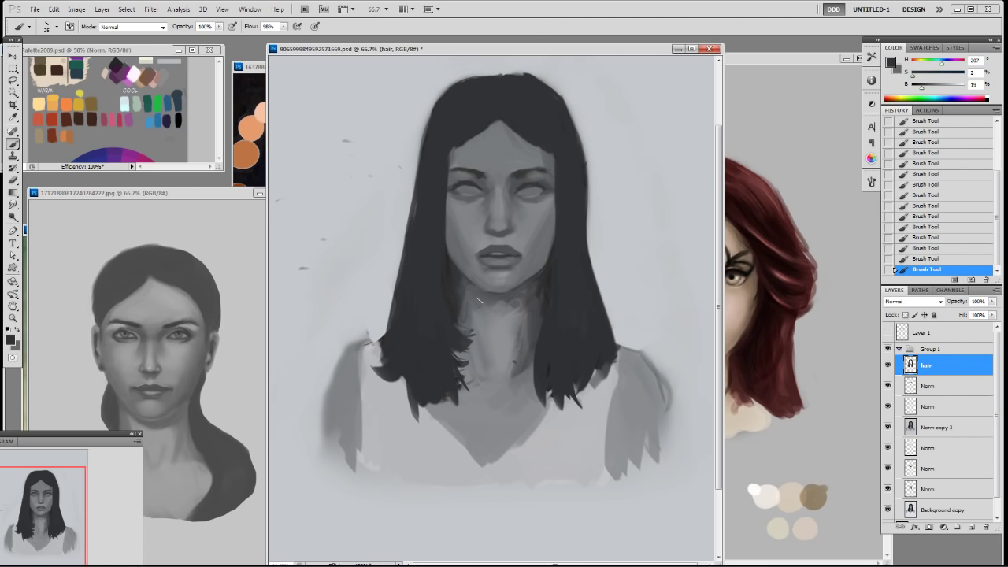
Step: Soften the neck shadows below the jaw with an 80 px brush at 30% opacity and sampled neck greys
key("bracketright")
key("bracketright")
key("bracketright")
key("bracketright")
key("3")
left_click(460, 280, "alt")
left_click(458, 278, "alt")
left_click(530, 321, "alt")
left_click(472, 312, "alt")
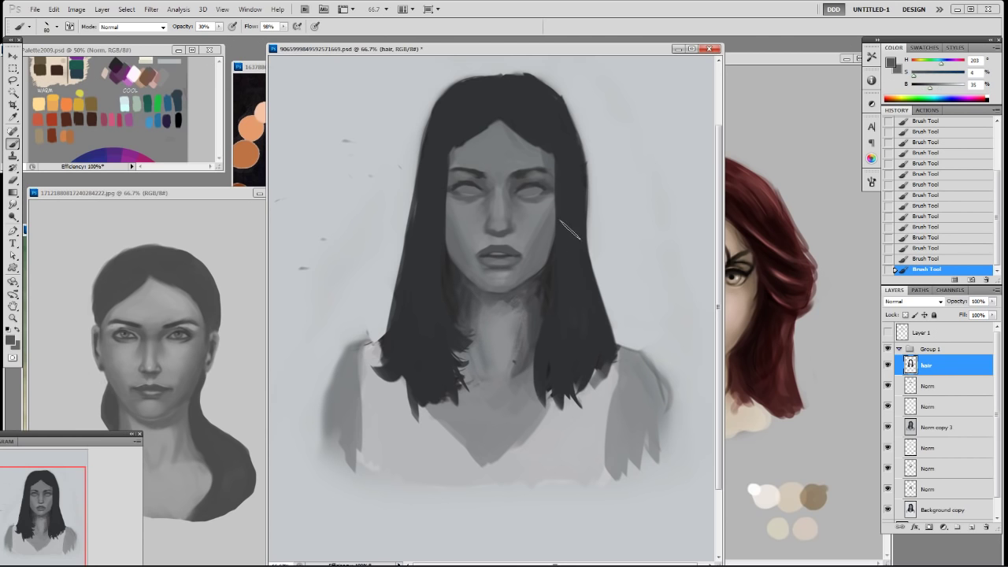
Step: On the Norm layer below hair, define the nostrils with a small brush at 90% opacity and a sampled dark
left_click(936, 386)
right_click(529, 202)
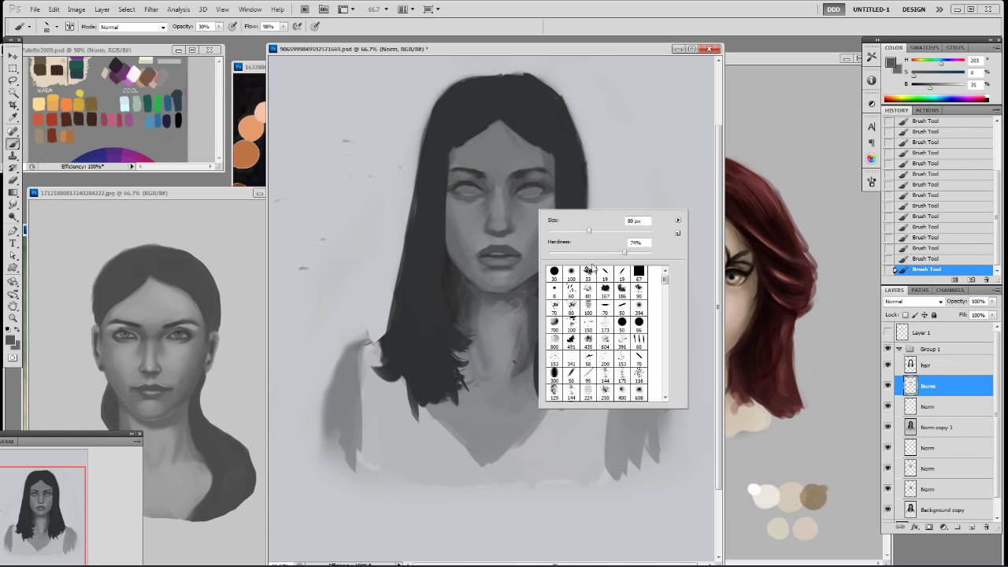
double_click(614, 274)
left_click(526, 179, "alt")
key("[")
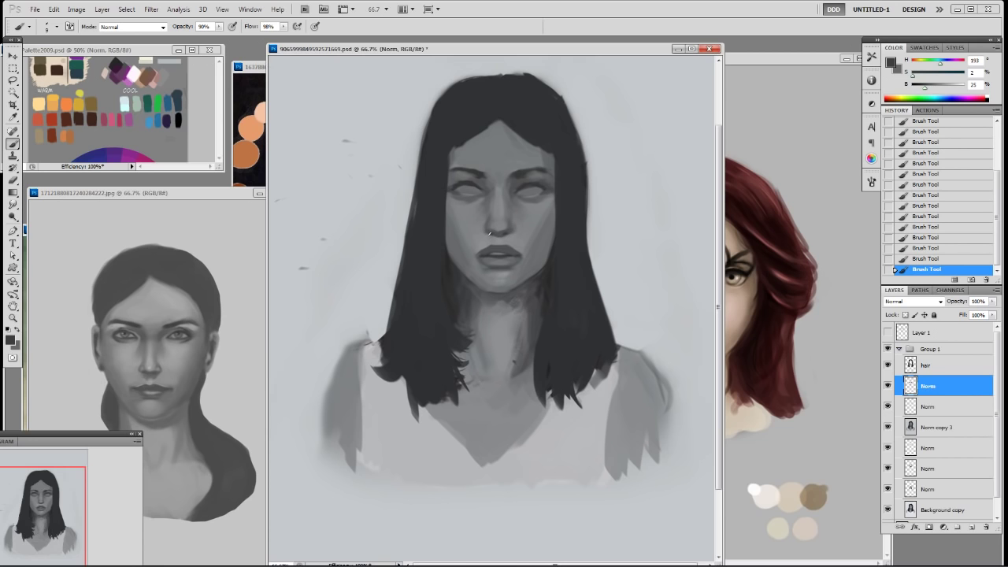
left_click(492, 233, "alt")
left_click(495, 222, "alt")
Step: Shape the underside and wings of the nose with another brush tip and sampled greys
right_click(528, 213)
double_click(597, 278)
left_click(494, 228, "alt")
left_click(494, 226, "alt")
left_click(512, 216, "alt")
left_click(486, 225, "alt")
key("bracketleft")
key("bracketleft")
Step: Refine the planes of the nose tip and nostril wings with a smaller brush and sampled midtones
left_click(491, 222, "alt")
left_click(502, 229, "alt")
left_click(493, 231, "alt")
left_click(508, 227, "alt")
left_click(487, 226, "alt")
left_click(494, 217, "alt")
left_click(499, 214, "alt")
Step: Blend the lower nose bridge into its side plane with sampled greys and switch to a 19 px brush
left_click(492, 205, "alt")
left_click_drag(495, 212, 494, 204)
left_click(492, 206, "alt")
left_click(516, 206, "alt")
right_click(545, 208)
left_click(619, 281)
left_click(669, 167)
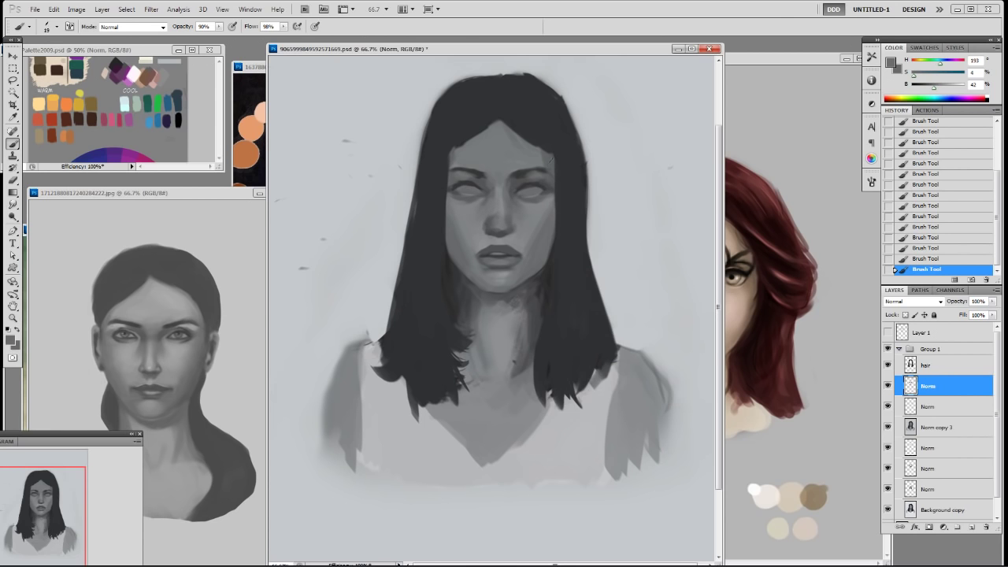
Step: Shade the side of the nose bridge up to the inner eye corner with sampled greys and a 30 px brush
left_click(507, 211, "alt")
left_click(510, 210, "alt")
left_click(524, 213, "alt")
left_click(501, 208, "alt")
right_click(544, 191)
double_click(611, 255)
left_click(486, 190, "alt")
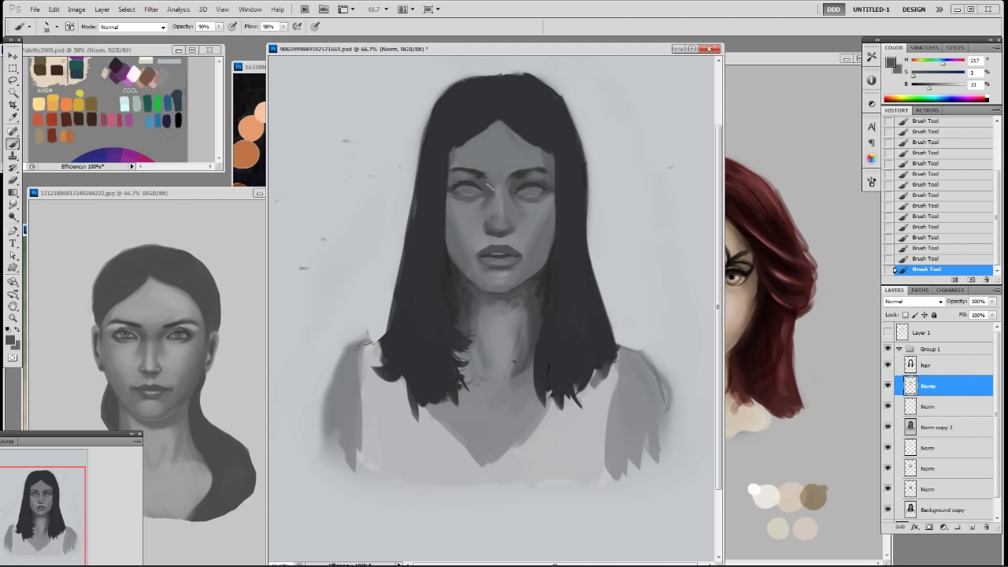
Step: Model the ball of the nose and the area around the nostrils with a 30 px brush at 90% opacity
left_click(498, 208, "alt")
left_click(477, 229, "alt")
left_click(504, 221, "alt")
left_click(502, 217, "alt")
left_click(500, 216, "alt")
left_click(492, 236, "alt")
left_click(502, 230, "alt")
left_click(512, 221, "alt")
key("]")
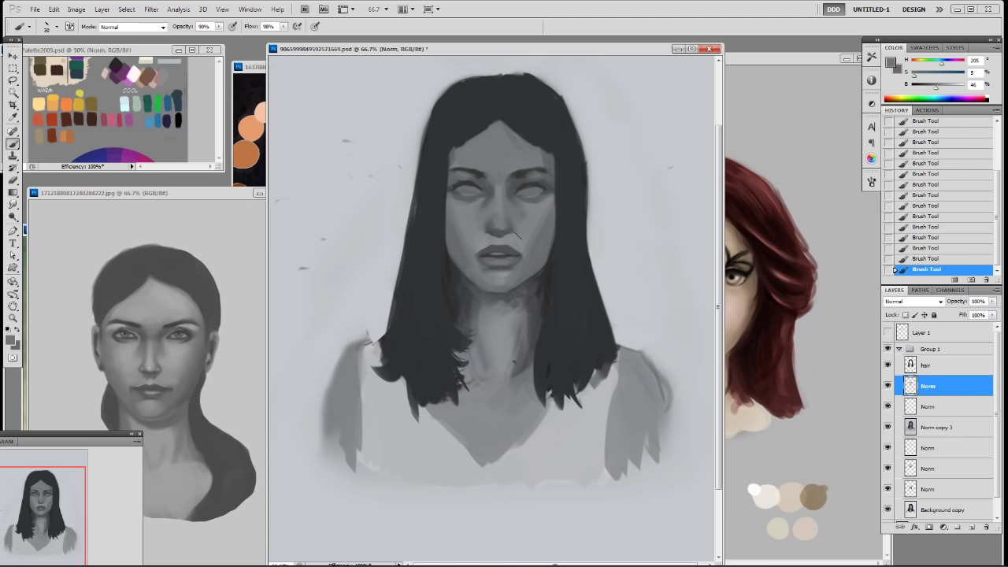
Step: Smooth the transitions from the nose wings into the cheeks and bridge with sampled light and mid greys
left_click(517, 223, "alt")
left_click(514, 221, "alt")
left_click(508, 225, "alt")
left_click(497, 219, "alt")
left_click(486, 216, "alt")
left_click(478, 225, "alt")
left_click(482, 232)
left_click(484, 232)
left_click(498, 223, "alt")
left_click(502, 220, "alt")
Step: Flip the canvas horizontally and darken the right eye's upper lid with a 19 px brush at 50% opacity
key("ctrl+shift+h")
right_click(549, 191)
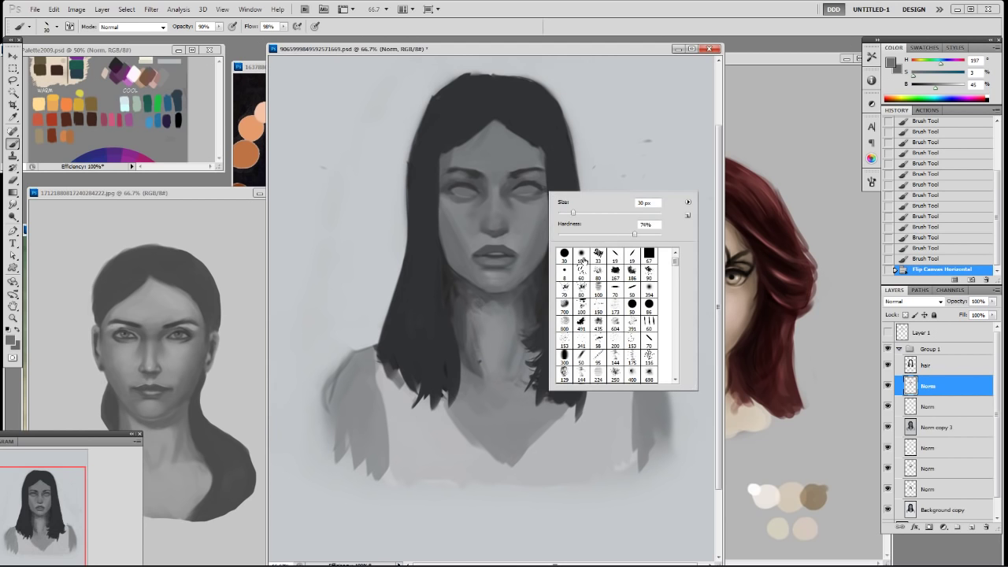
left_click(526, 180, "alt")
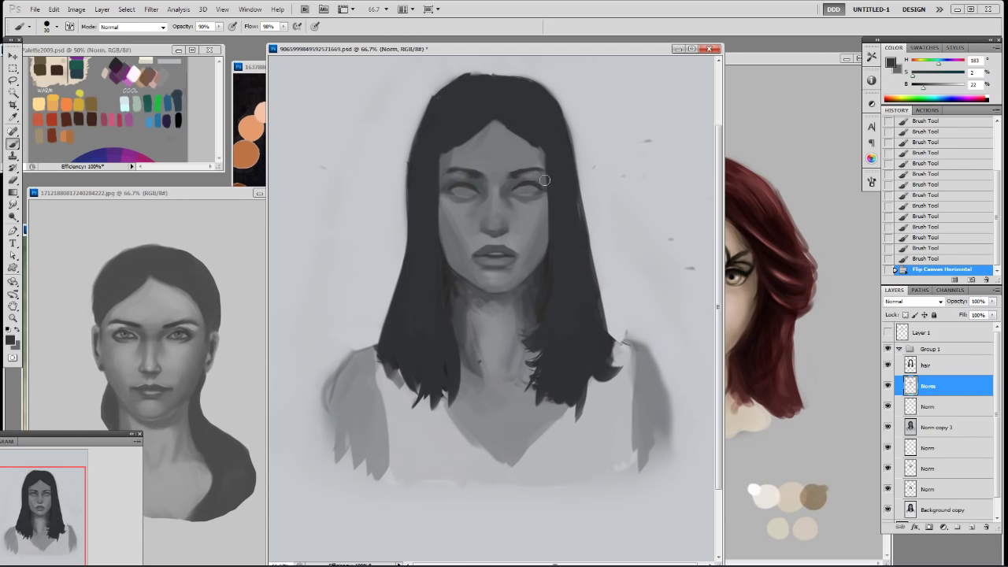
left_click(518, 185, "alt")
right_click(520, 186)
left_click(597, 248)
key("Return")
key("5")
left_click(531, 176)
mouse_move(531, 177)
left_mouse_down()
mouse_move(542, 184)
mouse_move(532, 182)
left_mouse_up()
Step: Shade the tops of both eyeballs under the upper lids at 50% opacity with sampled lid greys
mouse_move(471, 188)
left_mouse_down()
mouse_move(459, 186)
mouse_move(469, 189)
left_mouse_up()
mouse_move(460, 185)
left_mouse_down()
mouse_move(478, 175)
mouse_move(463, 194)
mouse_move(474, 196)
mouse_move(464, 194)
left_mouse_up()
left_click(465, 187, "alt")
left_click(471, 189, "alt")
left_click(459, 184, "alt")
left_click(537, 184, "alt")
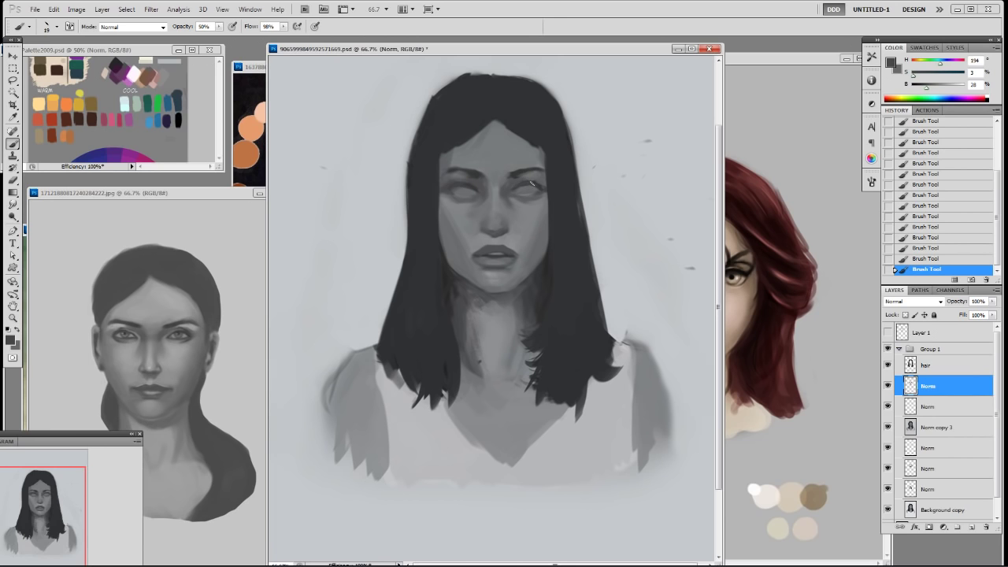
left_click_drag(534, 187, 541, 191)
left_click(510, 182, "alt")
Step: Sharpen the nostrils and the base of the nose with a 15 px brush at 100% opacity and sampled greys
key("0")
key("bracketleft")
left_click(489, 231, "alt")
left_click(500, 233, "alt")
left_click(497, 229, "alt")
left_click(502, 232, "alt")
left_click(492, 234, "alt")
left_click(494, 236, "alt")
left_click(511, 237, "alt")
left_click(479, 241, "alt")
Step: Touch up the nose bridge, the left under-eye area and both upper lids with sampled greys
left_click(503, 183, "alt")
left_click(479, 203, "alt")
left_click(525, 183, "alt")
left_click_drag(522, 184, 475, 178)
Step: Refine the left nose wing, the nostrils and the right upper lid with sampled darks and midtones
left_click(473, 234, "alt")
left_click(474, 229, "alt")
left_click(476, 235, "alt")
left_click(478, 235, "alt")
left_click(529, 181, "alt")
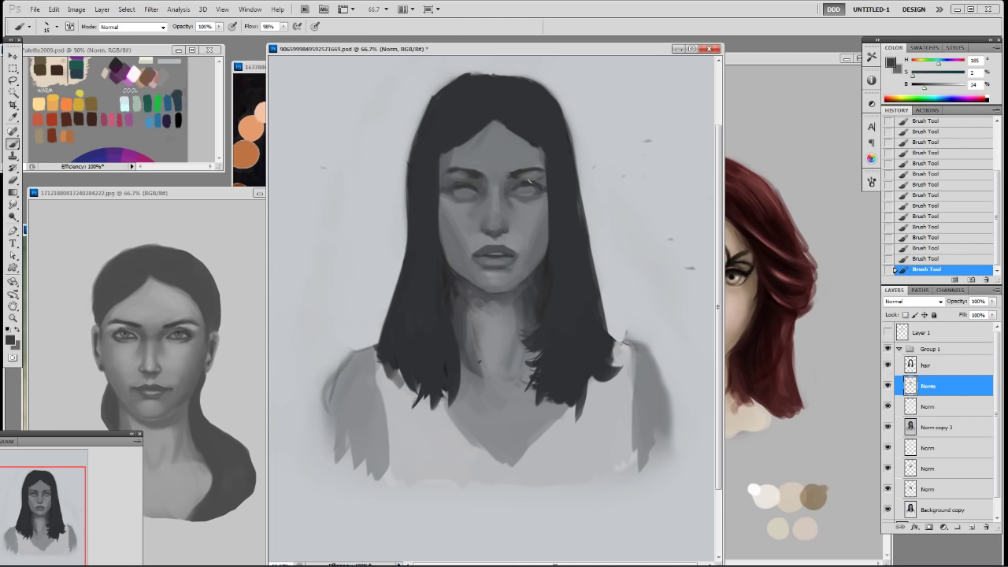
left_click(483, 230, "alt")
left_click(505, 228, "alt")
Step: Define the left jawline down to the chin with a 19 px brush and sampled jaw greys
left_click(541, 265, "alt")
left_click(504, 293, "alt")
right_click(507, 276)
left_click(592, 342)
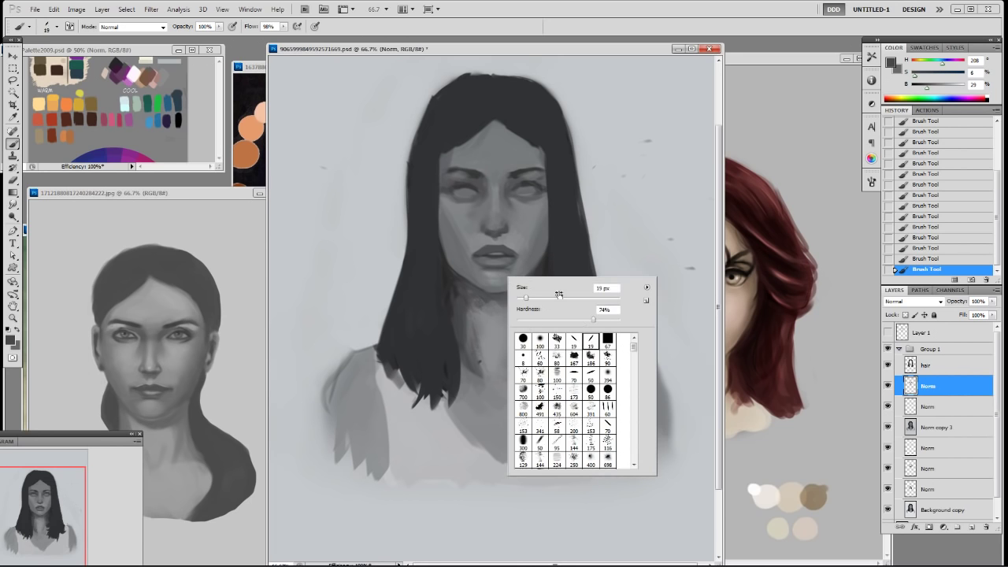
left_click(451, 265, "alt")
left_click_drag(450, 263, 475, 281)
left_click(469, 284, "alt")
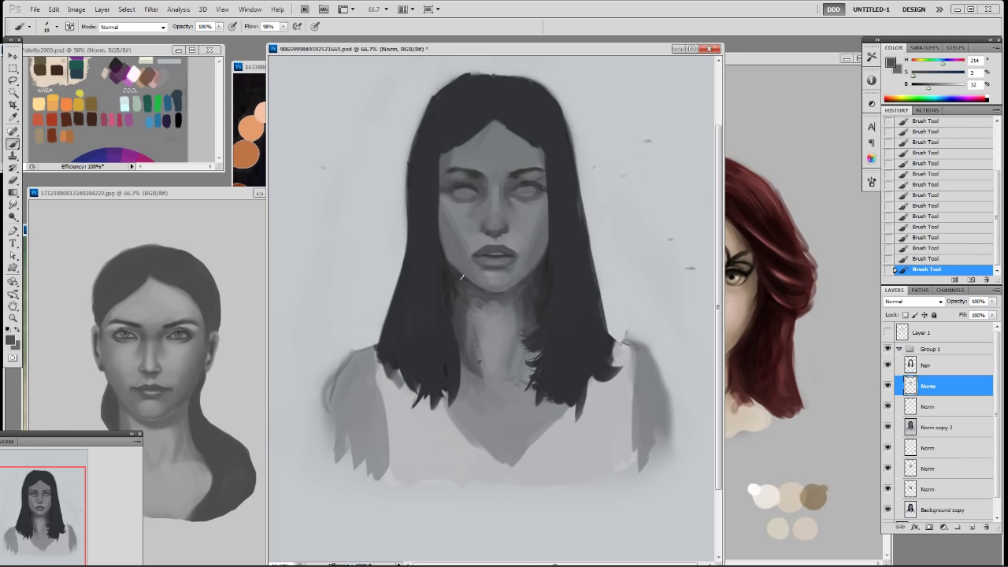
Step: Accent the upper lids and nostrils with a 10 px brush at 100% opacity and sampled darks
left_click(462, 189, "alt")
left_click(468, 183, "alt")
right_click(563, 198)
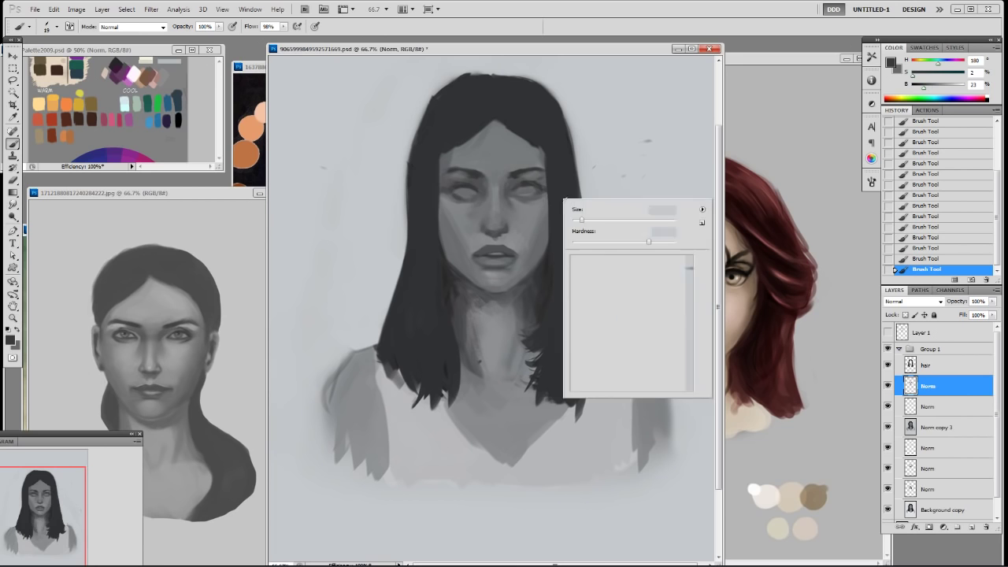
left_click(533, 195)
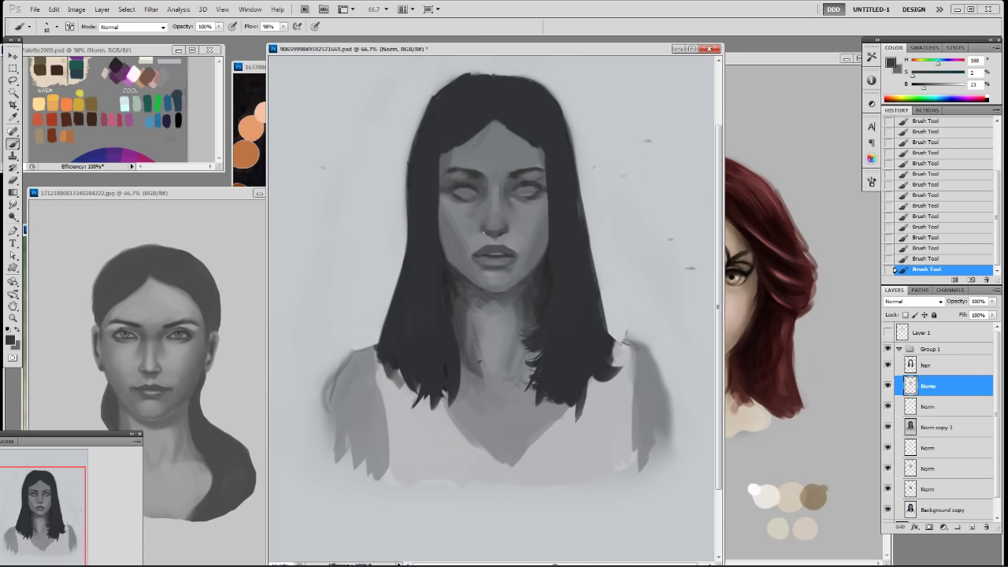
left_click(479, 227, "alt")
left_click(500, 231, "alt")
left_click(488, 228, "alt")
Step: Soften the shading around the mouth, chin and lower cheeks at 50% opacity with sampled skin greys
key("5")
left_click(513, 245, "alt")
left_click(480, 267, "alt")
left_click(520, 236, "alt")
left_click(464, 247, "alt")
Step: Try to darken the right edge of the face with a 60 px brush at 30% opacity and a sampled hair dark, and undo the stroke
left_click(432, 270, "alt")
right_click(452, 259)
double_click(536, 322)
key("3")
right_click(590, 236)
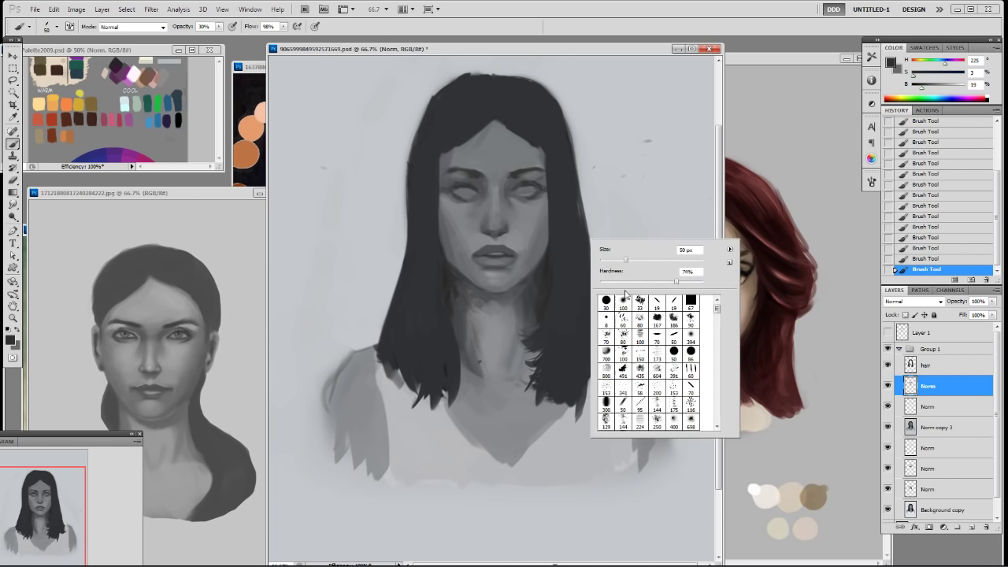
left_click(552, 271, "alt")
key("bracketright")
key("bracketright")
key("bracketright")
left_click_drag(549, 218, 536, 270)
key("ctrl+z")
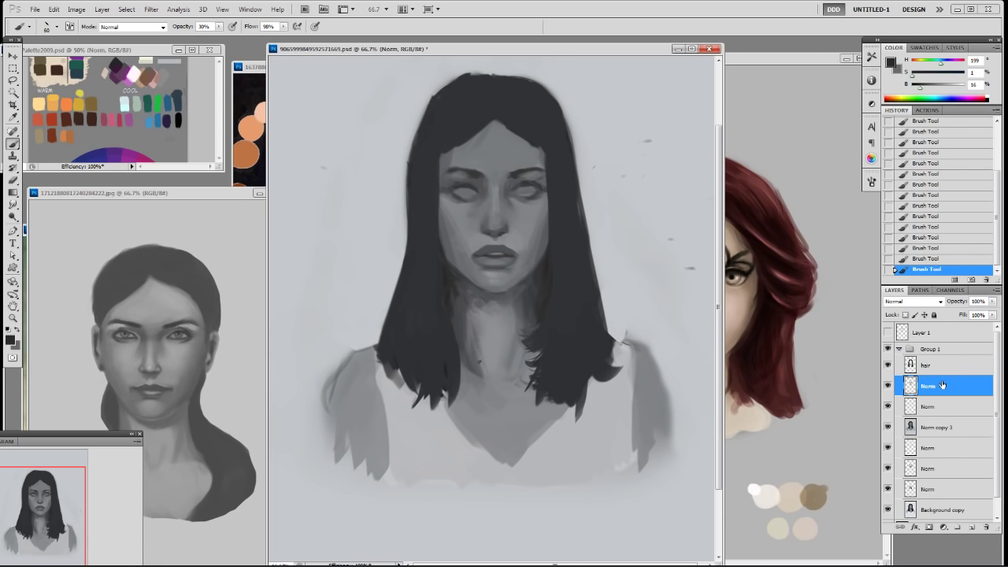
Step: Add a new layer and paint the area between the brows with a 35 px brush at 30% opacity and sampled skin greys
key("ctrl+shift+alt+n")
right_click(650, 309)
left_click(633, 306)
left_click(494, 180, "alt")
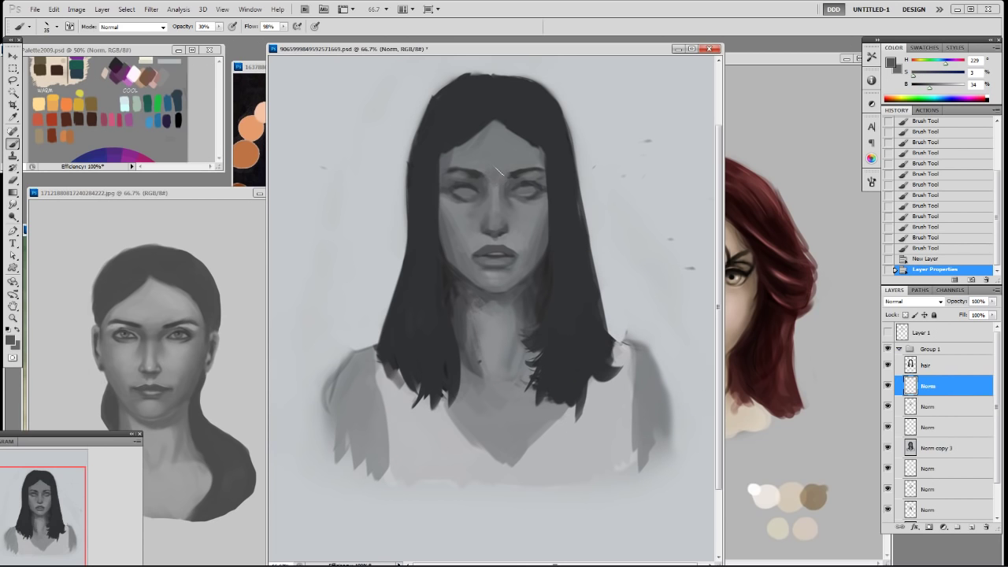
left_click(503, 172)
left_click(497, 177, "alt")
left_click(504, 160)
Step: Smooth the lower forehead and the bridge between the brows with a 35 px brush at 100% opacity and sampled greys
left_click(939, 87)
left_click_drag(489, 158, 508, 161)
key("ctrl+z")
left_click(478, 162, "alt")
mouse_move(506, 160)
left_mouse_down()
mouse_move(511, 168)
mouse_move(506, 157)
left_mouse_up()
left_click(504, 171, "alt")
mouse_move(506, 160)
left_mouse_down()
mouse_move(511, 154)
mouse_move(493, 169)
left_mouse_up()
left_click(505, 157, "alt")
left_click(488, 176, "alt")
mouse_move(494, 166)
left_mouse_down()
mouse_move(482, 169)
mouse_move(496, 148)
mouse_move(483, 145)
left_mouse_up()
left_click(475, 165, "alt")
left_click(496, 137, "alt")
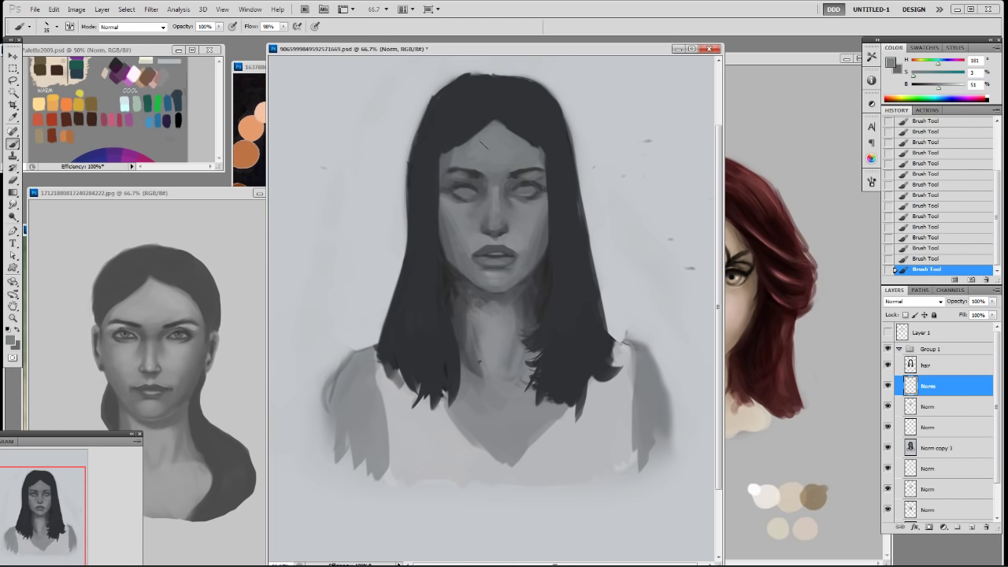
Step: Refine the outer end of the left brow with sampled greys and compare the repaint with the original by toggling Group 1
left_click(447, 159, "alt")
key("3")
left_click(469, 179, "alt")
left_click(466, 172, "alt")
left_click_drag(448, 170, 441, 172)
left_click(529, 160, "alt")
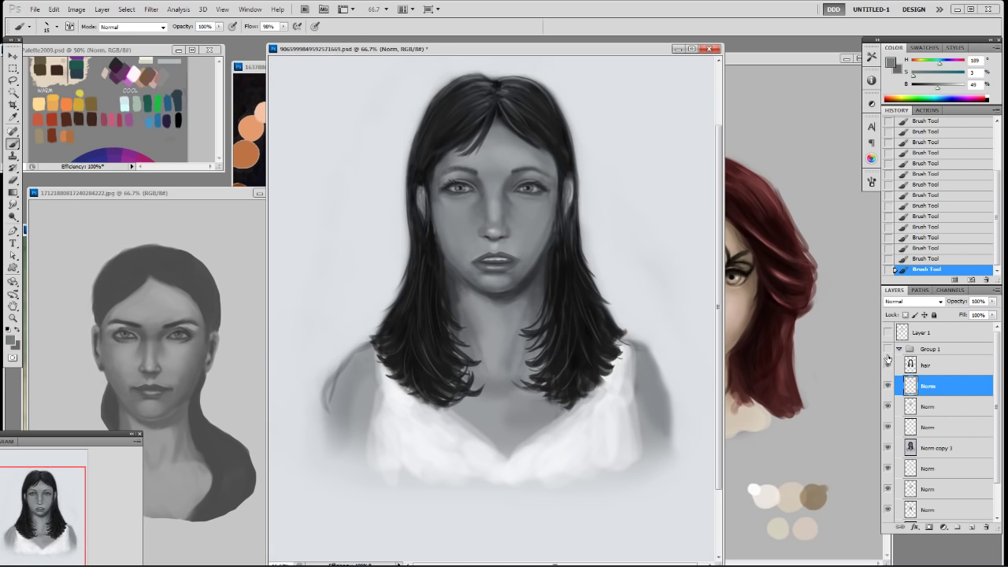
left_click(887, 351)
left_click(883, 351)
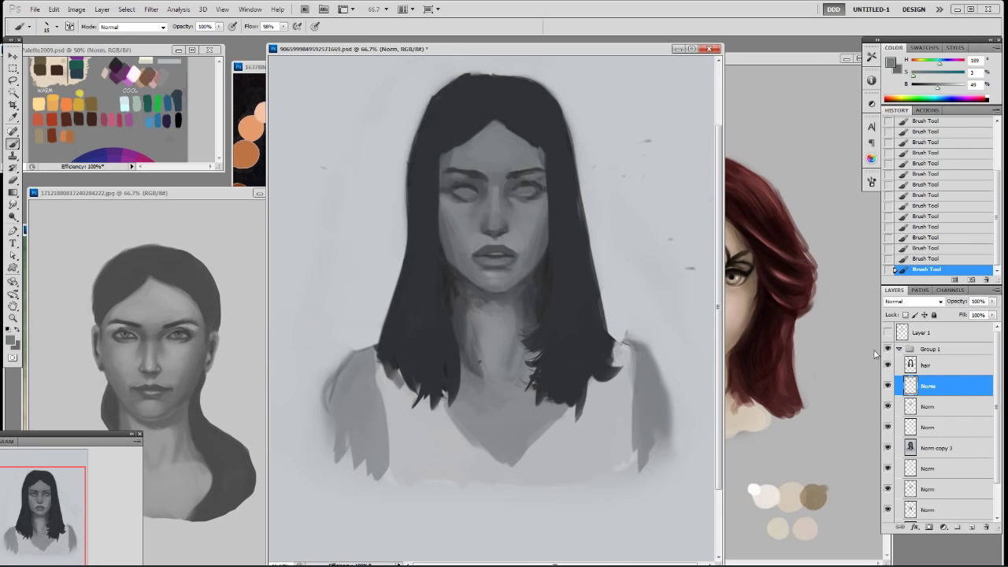
Step: Accent the inner right brow and both eyes with a small brush at 100% opacity and sampled darks
left_click(462, 184, "alt")
left_click(520, 175, "alt")
right_click(520, 175)
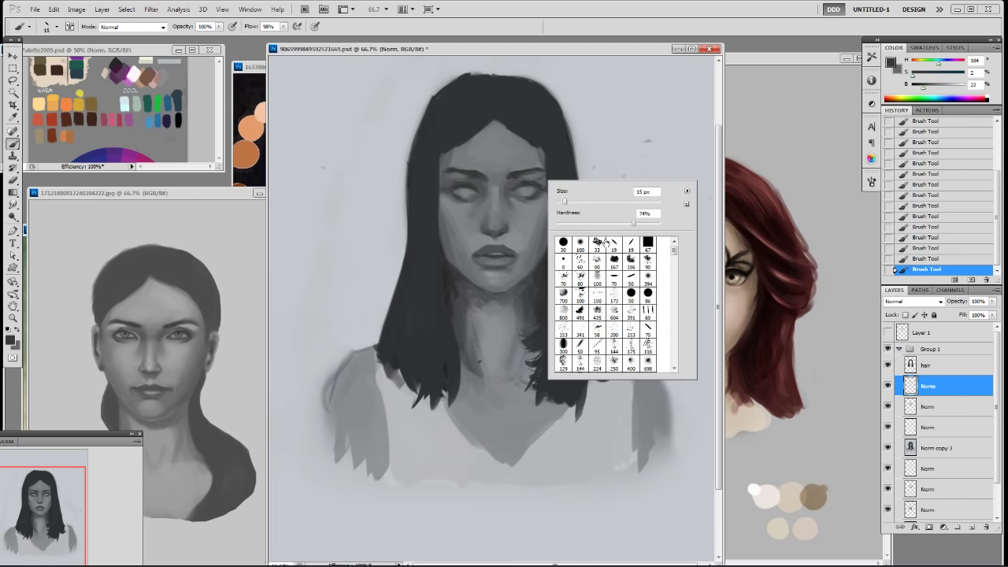
left_click(510, 193)
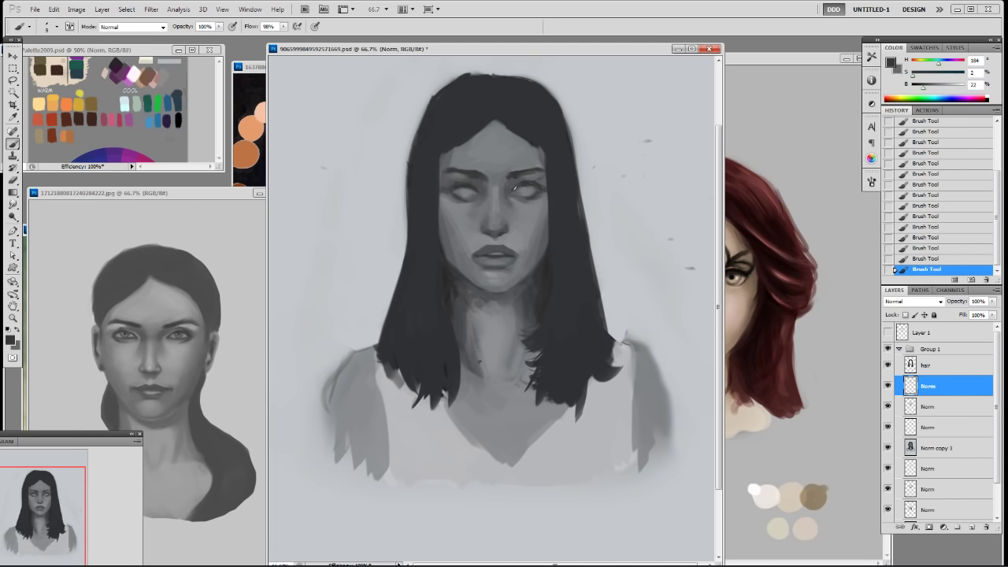
right_click(510, 196)
left_click(581, 265)
left_click(477, 193)
left_click_drag(532, 188, 537, 191)
Step: Shade the side of the nose with a soft round brush at 30% opacity, enlarging it to 175 px and sampling nose greys
left_click(501, 228, "alt")
right_click(504, 236)
left_click(539, 302)
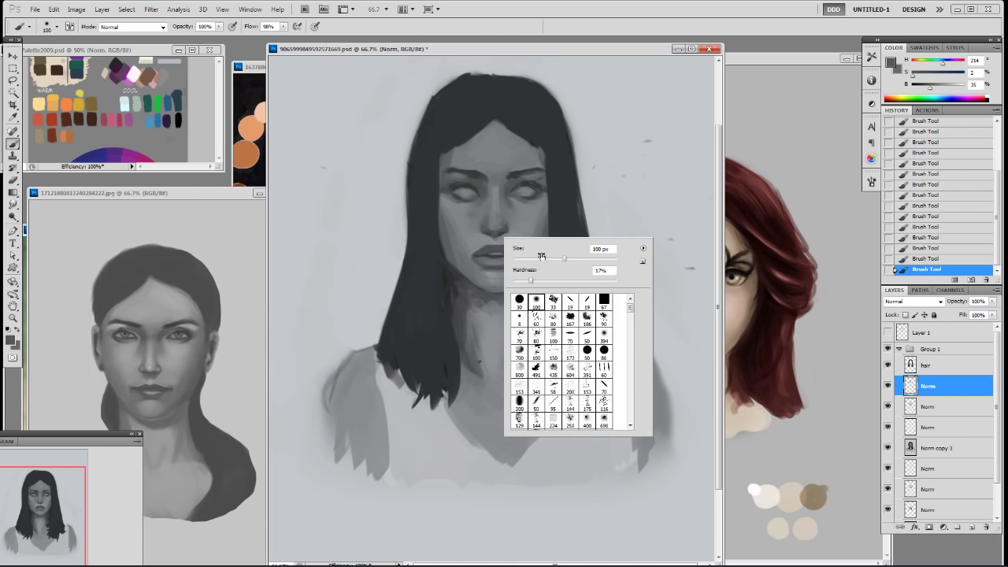
left_click(625, 180)
key("3")
left_click_drag(517, 227, 517, 239)
key("bracketright")
key("bracketright")
key("bracketright")
left_click(508, 228, "alt")
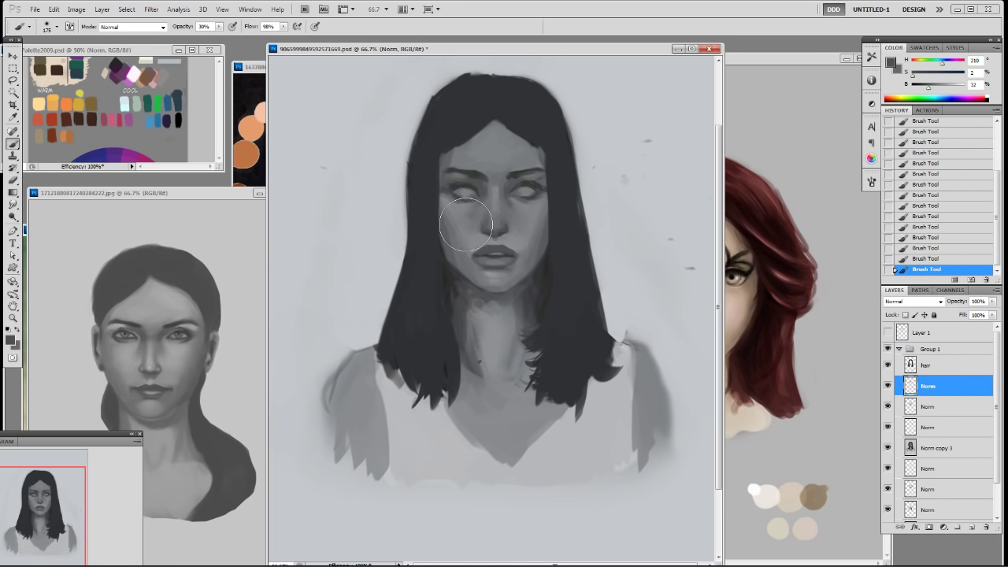
Step: Blend the upper lip and the inner right brow with a 25 px brush at 30% opacity and sampled greys
right_click(592, 209)
left_click(667, 277)
left_click(491, 251, "alt")
left_click(488, 251, "alt")
left_click(508, 169, "alt")
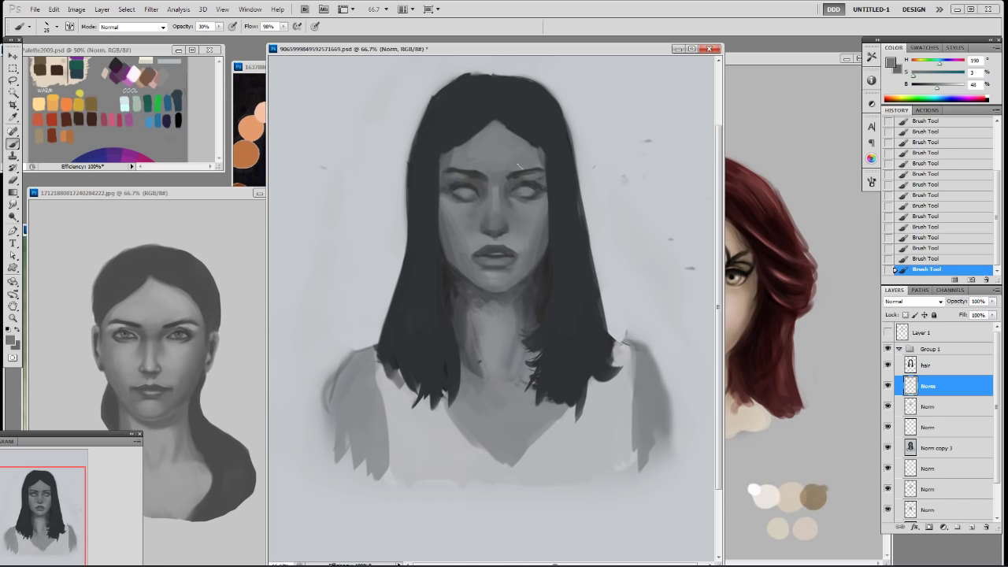
left_click(508, 174, "alt")
Step: Add a new layer and try a stroke along the right brow at 100% opacity, undoing the stroke
key("ctrl+shift+alt+n")
left_click(517, 176, "alt")
key("bracketleft")
key("bracketleft")
key("0")
left_click_drag(511, 179, 532, 170)
key("ctrl+z")
Step: Reshape the inner end of the right brow with a 19 px brush at 100% opacity and sampled brow greys
left_click(523, 166, "alt")
right_click(558, 164)
left_click(640, 227)
key("ctrl+z")
left_click(524, 171, "alt")
left_click_drag(512, 178, 521, 172)
left_click(508, 180, "alt")
Step: Paint across the nose bridge and reshape the inner end of the left brow with sampled greys
mouse_move(509, 178)
left_mouse_down()
mouse_move(523, 172)
mouse_move(482, 179)
left_mouse_up()
left_click(484, 169, "alt")
left_click(476, 173, "alt")
left_click_drag(476, 174, 484, 179)
left_click(487, 162, "alt")
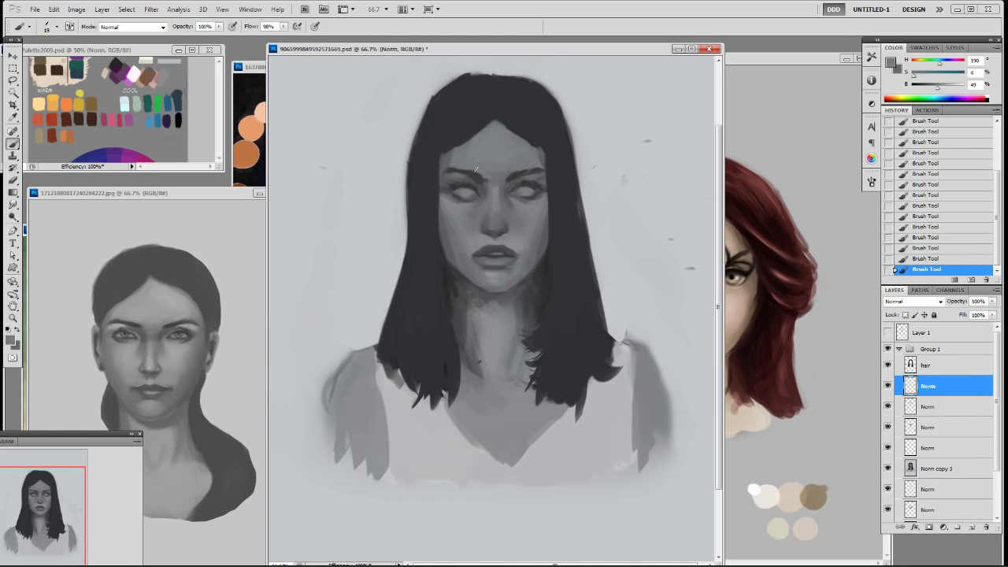
Step: Redefine the arch of the left brow with a 19 px brush and sampled brow and skin greys
left_click(474, 171, "alt")
right_click(527, 167)
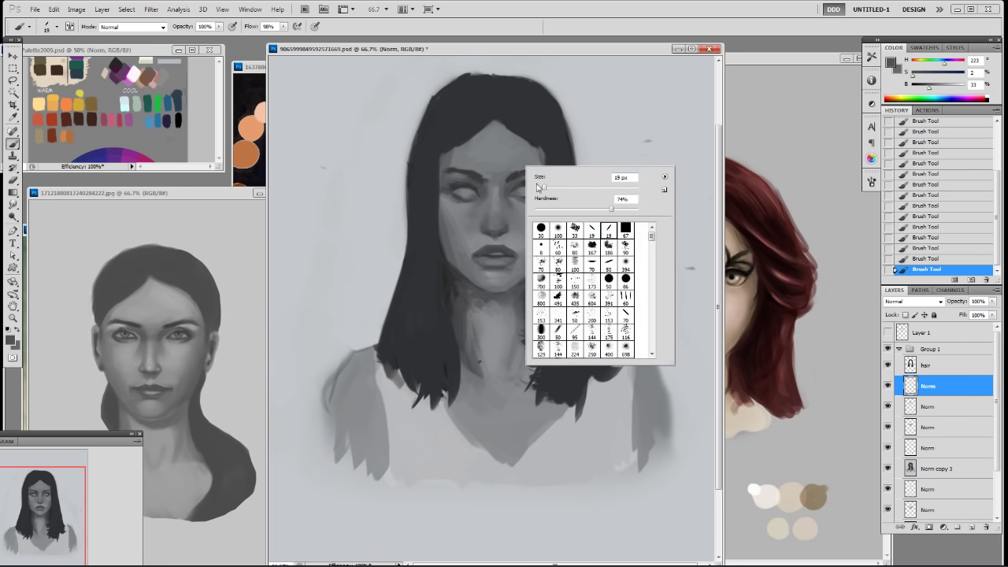
left_click(476, 162, "alt")
left_click(474, 167, "alt")
left_click_drag(471, 169, 477, 173)
left_click(474, 174, "alt")
left_click(460, 170, "alt")
Step: Rework the upper lids and eye whites of both eyes with a reduced-opacity brush and sampled lid greys
key("5")
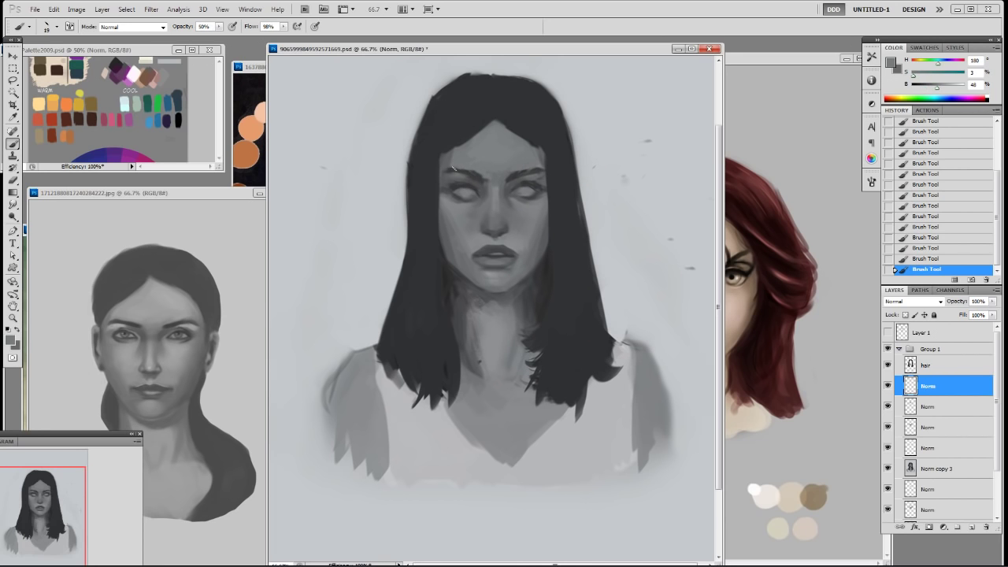
left_click(462, 171, "alt")
left_click(468, 181, "alt")
left_click_drag(465, 188, 454, 190)
left_click_drag(516, 187, 526, 191)
left_click(471, 180, "alt")
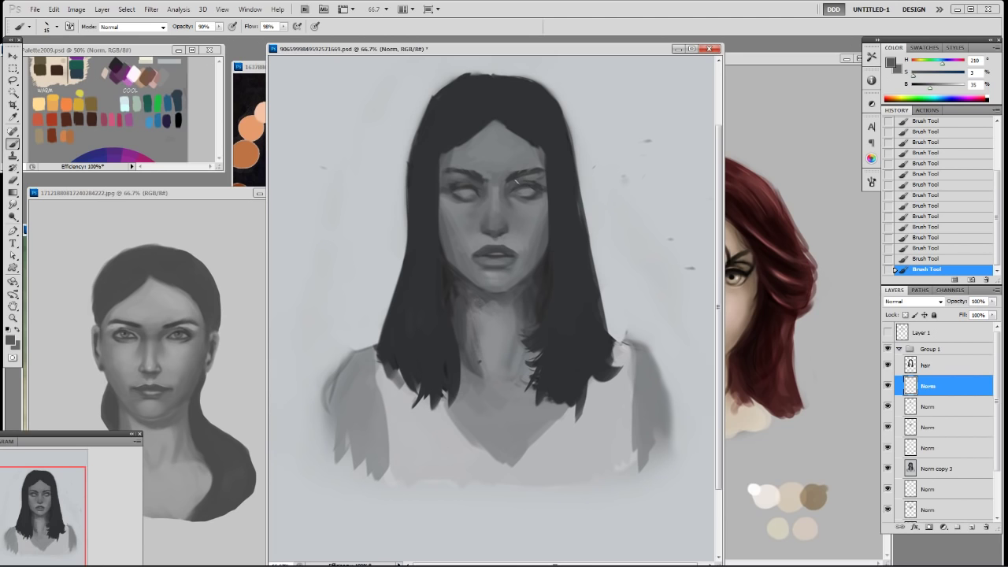
left_click(466, 180, "alt")
left_click(466, 178, "alt")
left_click(472, 181, "alt")
Step: Shape the lower lids and the area beneath both eyes at 90% opacity with sampled face greys
left_click(561, 223, "alt")
left_click(454, 269, "alt")
left_click(531, 185, "alt")
left_click(527, 192, "alt")
left_click(533, 195, "alt")
left_click_drag(533, 196, 465, 201)
left_click(477, 190, "alt")
left_click(505, 189, "alt")
Step: Refine the inner eye corners and under-eye shading with a finer brush at 90% opacity and sampled greys
right_click(559, 177)
left_click(637, 239)
left_click(513, 197)
left_click(520, 206, "alt")
left_click(520, 192, "alt")
left_click(471, 203, "alt")
right_click(528, 189)
left_click(593, 254)
left_click(485, 186)
left_click(469, 203, "alt")
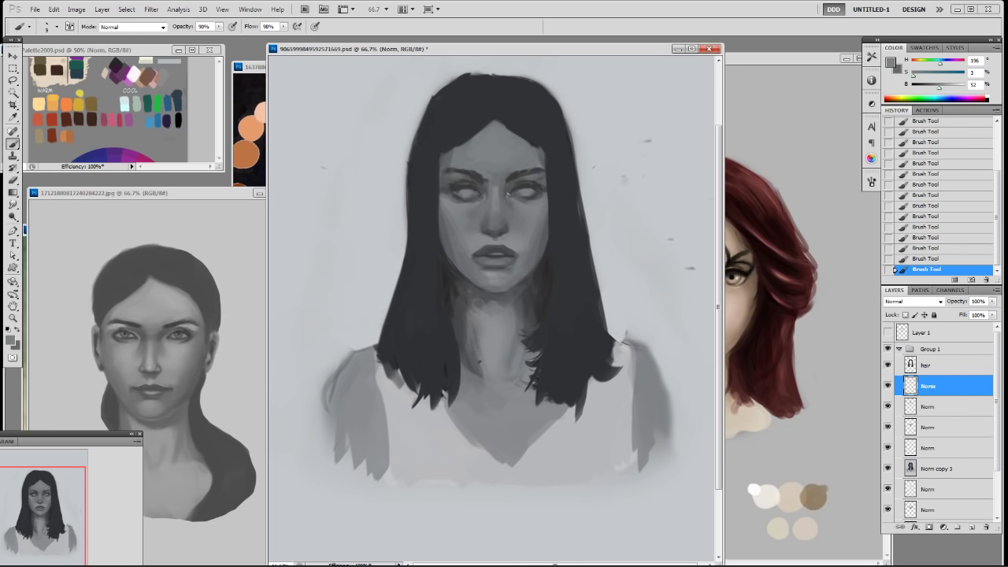
Step: Try placing dark irises in the eyes with a hard round brush reduced to 15 px at 50% opacity
right_click(574, 180)
left_click(591, 246)
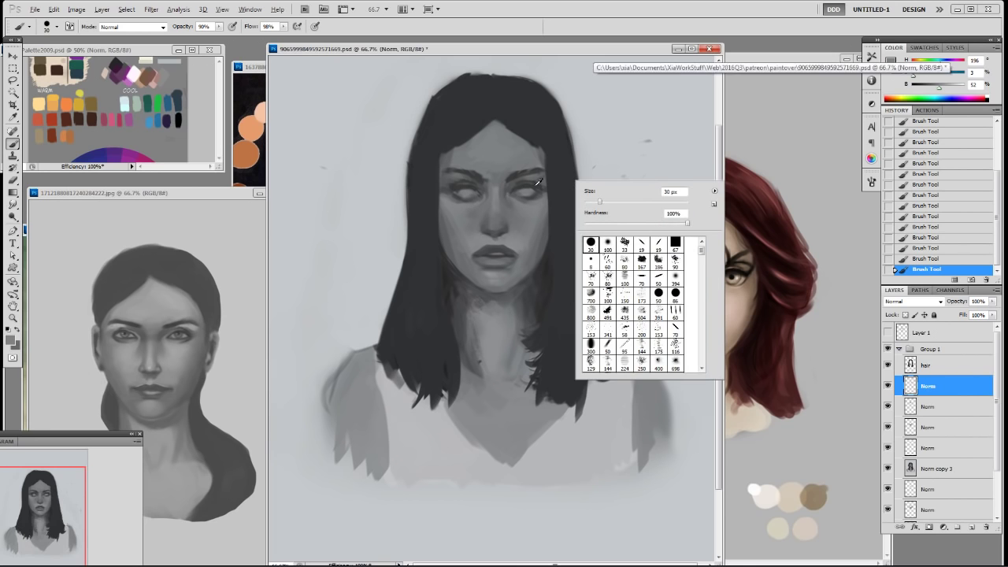
left_click(535, 182, "alt")
key("5")
key("[")
key("[")
key("[")
left_click_drag(522, 191, 523, 191)
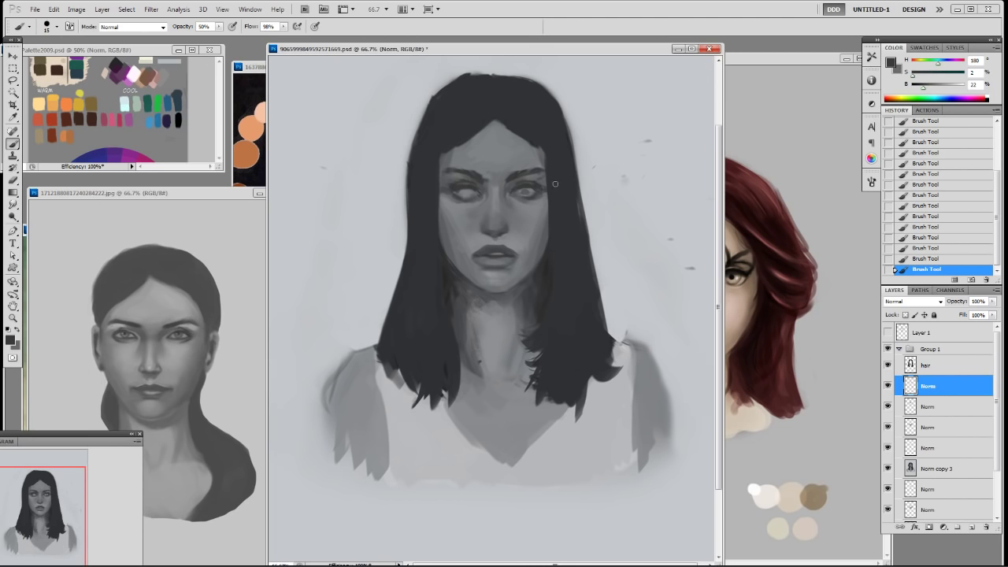
Step: Add a new layer, sample the dark of the right upper lid and save the document
key("ctrl+alt+shift+n")
left_click(533, 186, "alt")
key("ctrl+s")
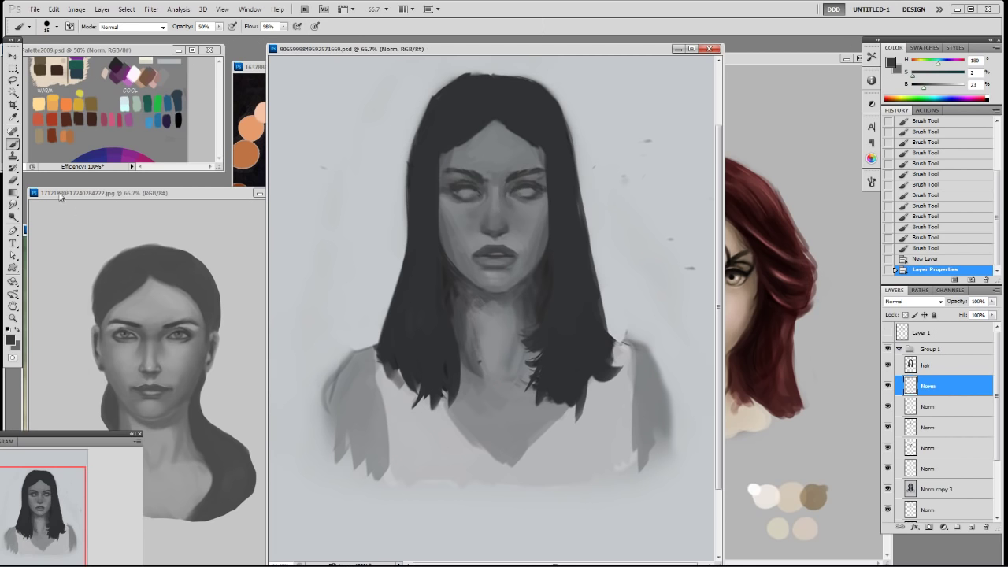
Step: Refine the nose bridge, nostrils and right cheek with a 10 px brush at 50% opacity and sampled greys
right_click(496, 187)
double_click(557, 248)
left_click_drag(504, 189, 494, 234)
left_click(516, 233, "alt")
left_click_drag(494, 235, 510, 235)
left_click(507, 234, "alt")
left_click(510, 235, "alt")
left_click_drag(509, 236, 482, 241)
left_click(478, 242, "alt")
left_click_drag(535, 222, 542, 214)
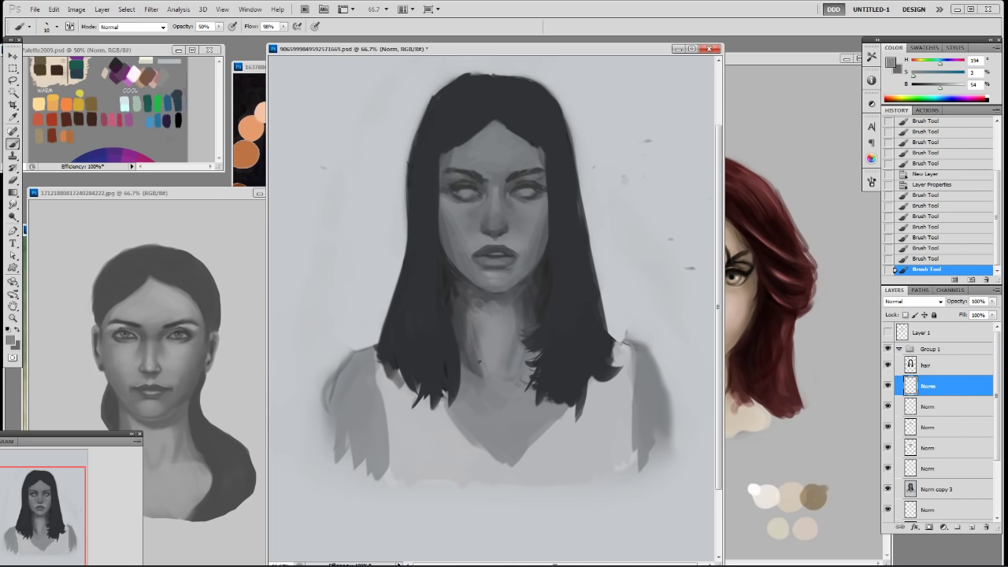
Step: Duplicate the paint layers from the top one down to Norm copy 3 and merge the duplicates into one layer
left_click(926, 489, "shift")
key("ctrl+j")
key("ctrl+e")
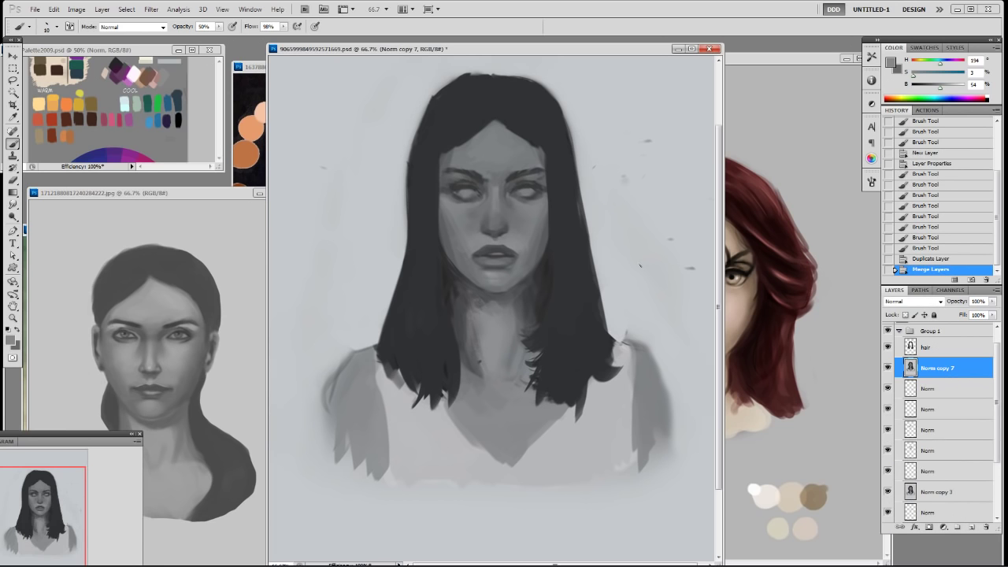
Step: Lasso the facial features, paste them onto their own layer, nudge them up two pixels and merge them down
key("l")
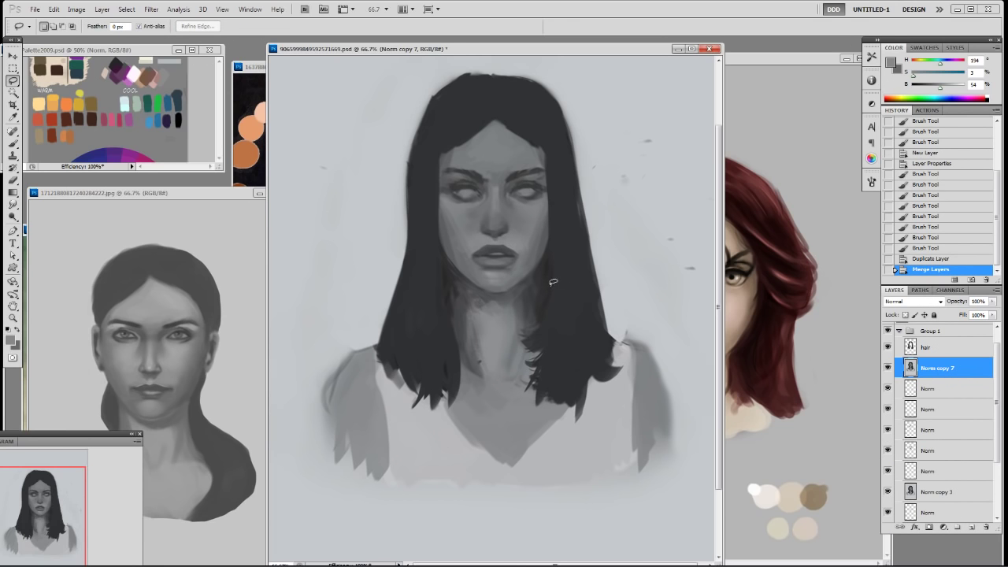
mouse_move(435, 165)
left_mouse_down()
mouse_move(487, 181)
mouse_move(547, 170)
mouse_move(518, 131)
mouse_move(448, 139)
mouse_move(435, 162)
left_mouse_up()
key("ctrl+c")
key("ctrl+v")
key("v")
key("Up")
key("Up")
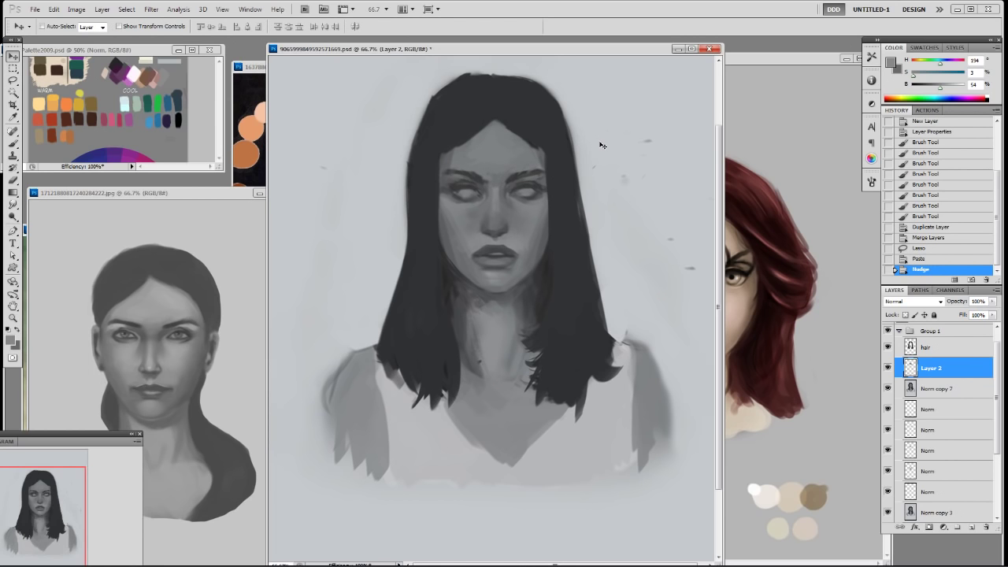
key("ctrl+e")
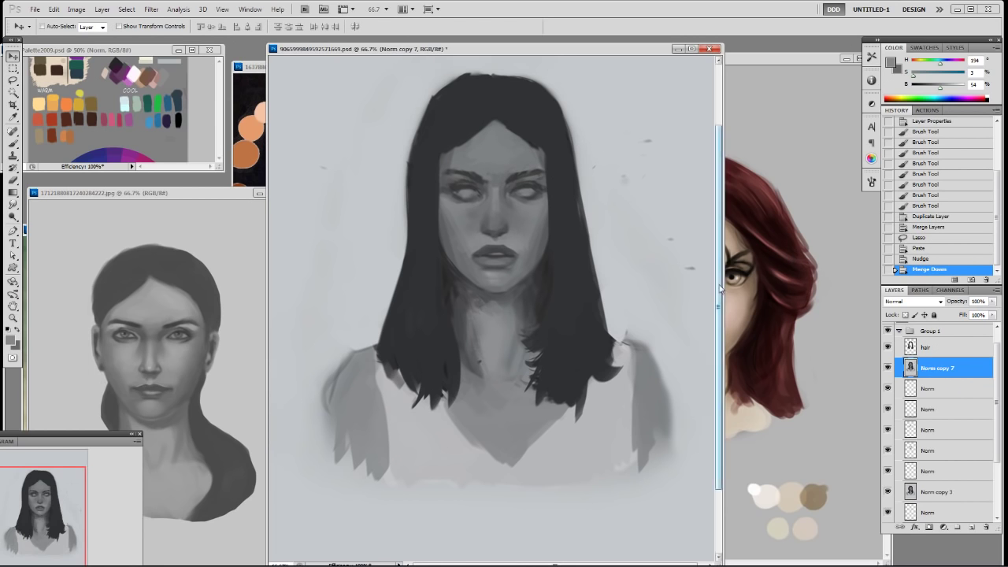
Step: Try to darken the lower right jaw with a 10 px brush and a sampled hair dark, and undo the stroke
key("l")
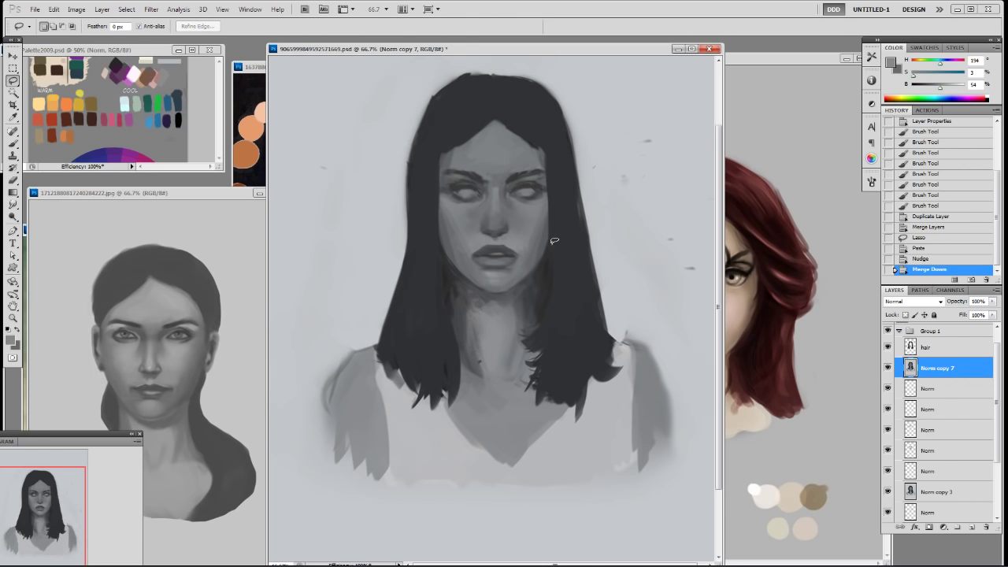
key("b")
left_click(540, 264, "alt")
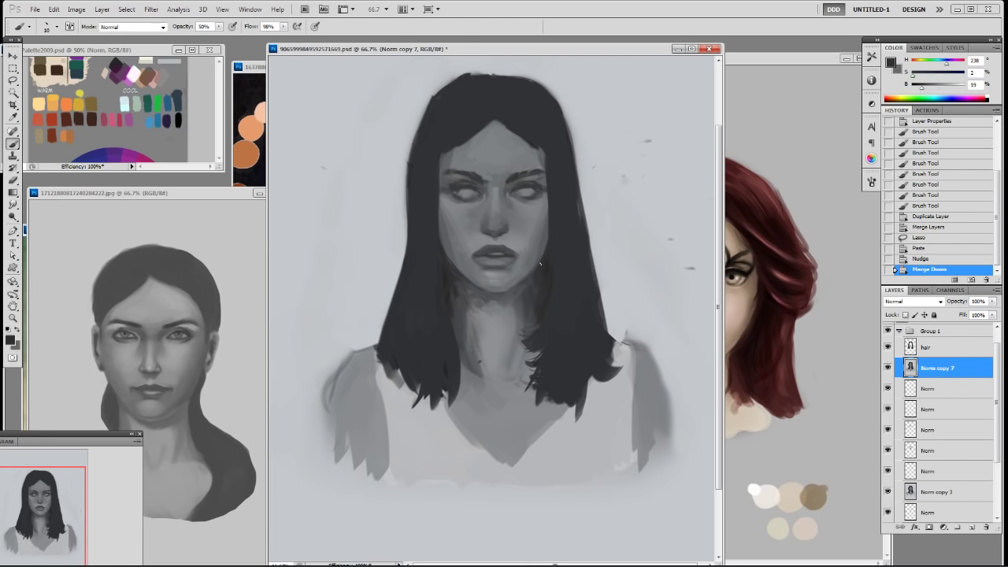
left_click_drag(512, 283, 525, 282)
key("ctrl+z")
Step: On a new layer, darken the right face edge and left jaw with the sampled dark, undoing the last jaw stroke
key("ctrl+shift+n")
left_click_drag(555, 220, 550, 233)
left_click_drag(551, 225, 547, 238)
right_click(457, 247)
left_click(540, 316)
left_click(447, 250)
left_click_drag(432, 236, 452, 263)
mouse_move(440, 244)
left_mouse_down()
mouse_move(461, 267)
mouse_move(447, 263)
mouse_move(477, 279)
left_mouse_up()
key("ctrl+z")
Step: Rework the chin and lower lip with a 19 px brush at 50% opacity and sampled skin and lip greys
left_click(456, 263, "alt")
mouse_move(481, 277)
left_mouse_down()
mouse_move(494, 273)
mouse_move(496, 259)
left_mouse_up()
right_click(561, 252)
double_click(628, 315)
mouse_move(483, 257)
left_mouse_down()
mouse_move(498, 259)
mouse_move(492, 265)
left_mouse_up()
left_click(477, 262, "alt")
Step: Sample and lighten a skin grey, and brush a small accent onto the nose tip with a 10 px brush
left_click(525, 213, "alt")
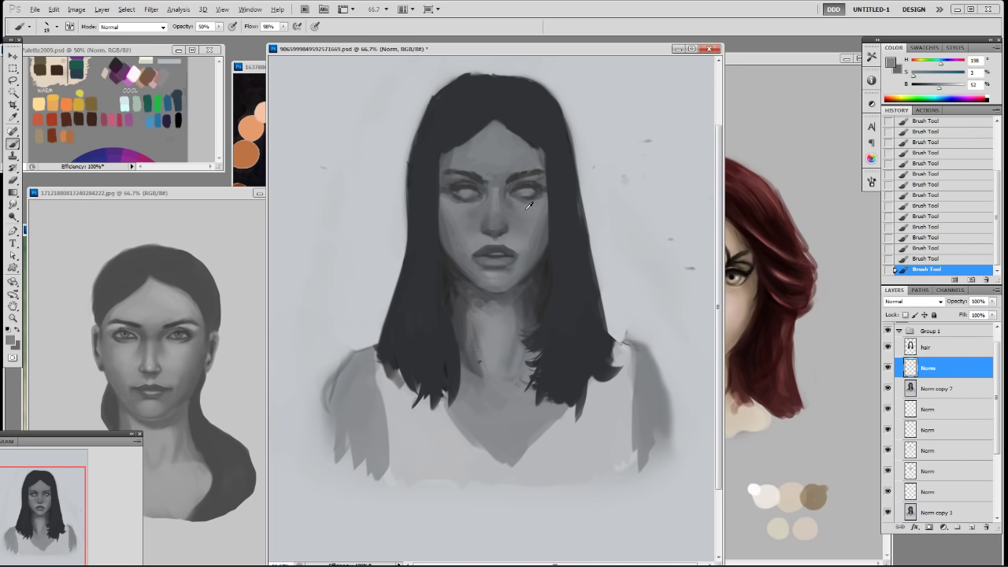
left_click_drag(936, 85, 944, 88)
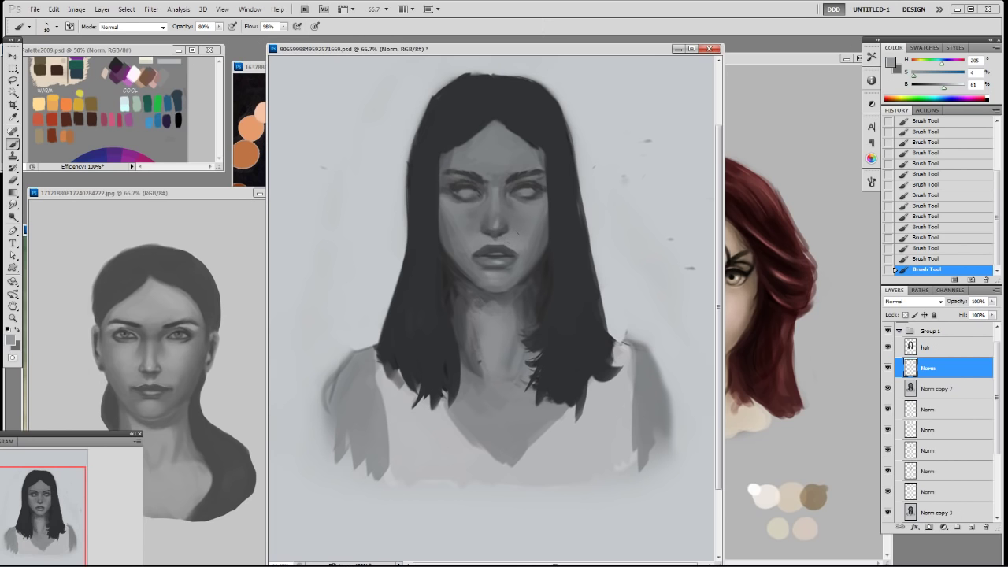
left_click_drag(942, 89, 943, 91)
left_click_drag(499, 223, 497, 225)
Step: On a new layer, shade both eyes' irises with a sampled brow dark, using a 20 px hard round brush at 30% opacity
key("bracketright")
key("3")
left_click(535, 180, "alt")
key("bracketright")
right_click(536, 181)
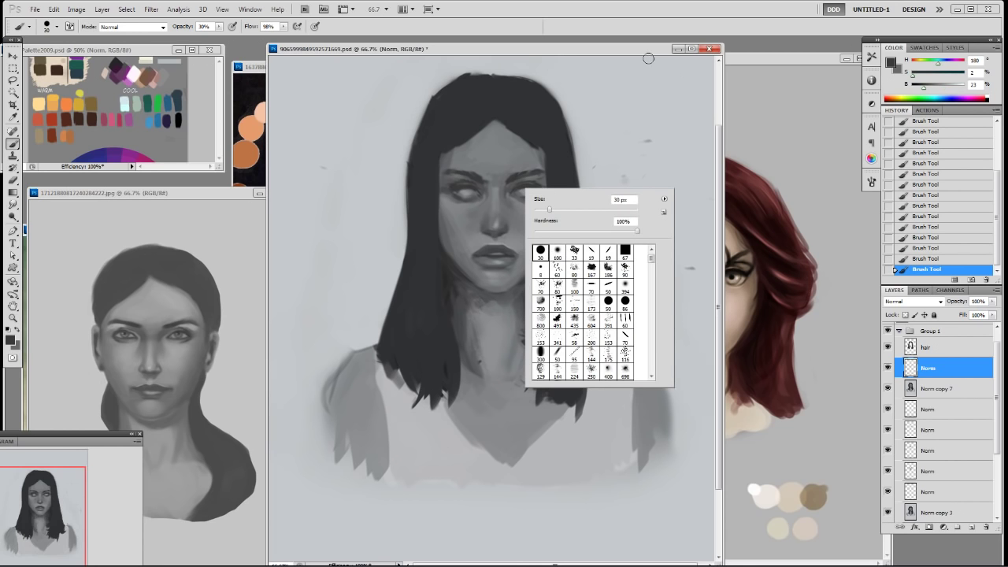
left_click(644, 52)
key("ctrl+shift+alt+n")
key("bracketleft")
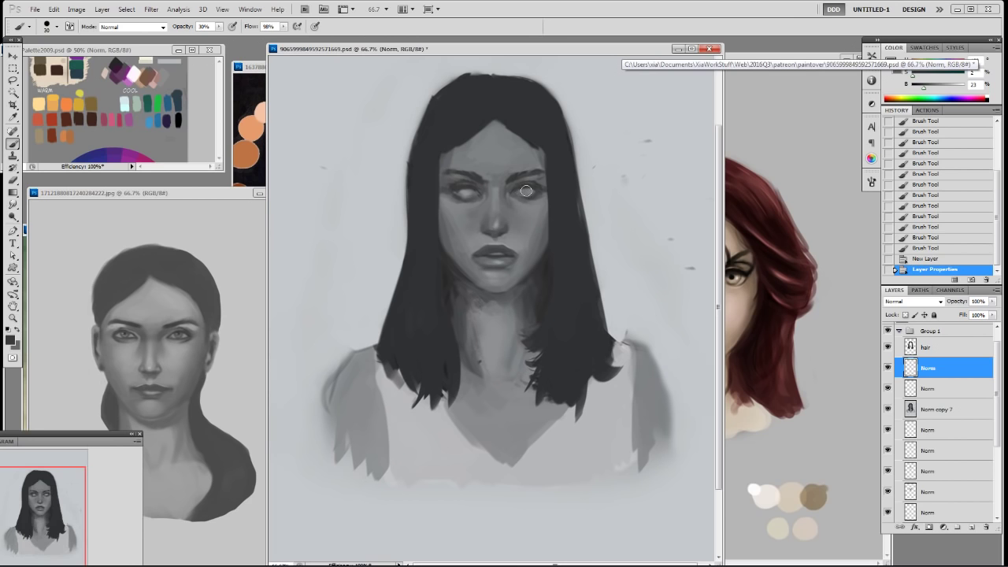
left_click_drag(524, 191, 528, 187)
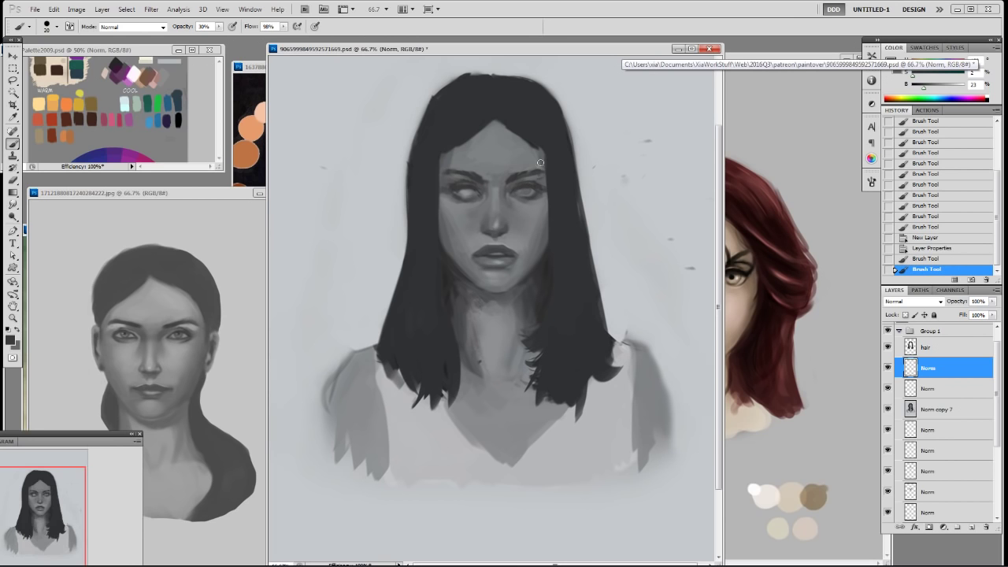
mouse_move(464, 191)
left_mouse_down()
mouse_move(532, 190)
mouse_move(471, 193)
mouse_move(504, 193)
left_mouse_up()
right_click(589, 145)
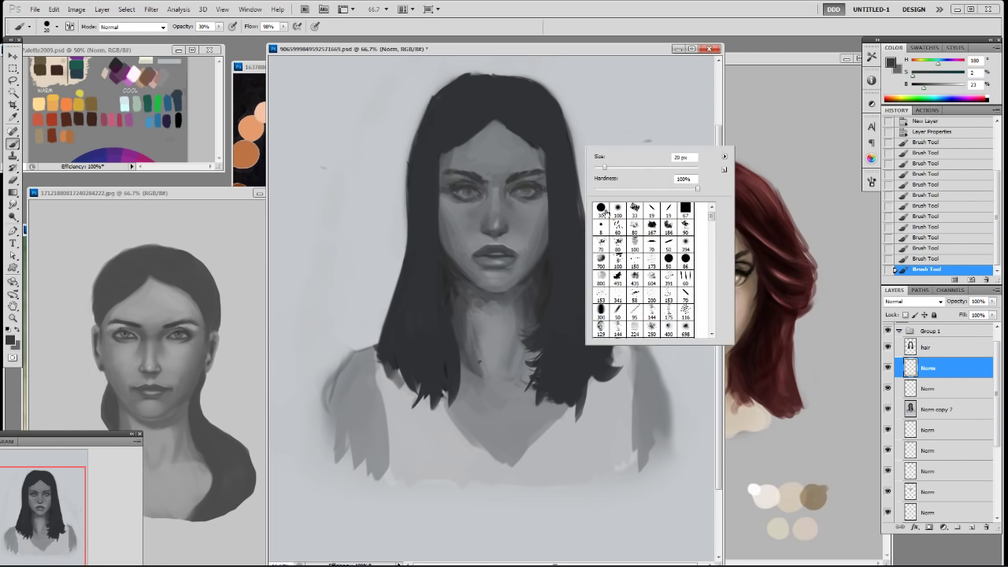
left_click_drag(515, 178, 523, 172)
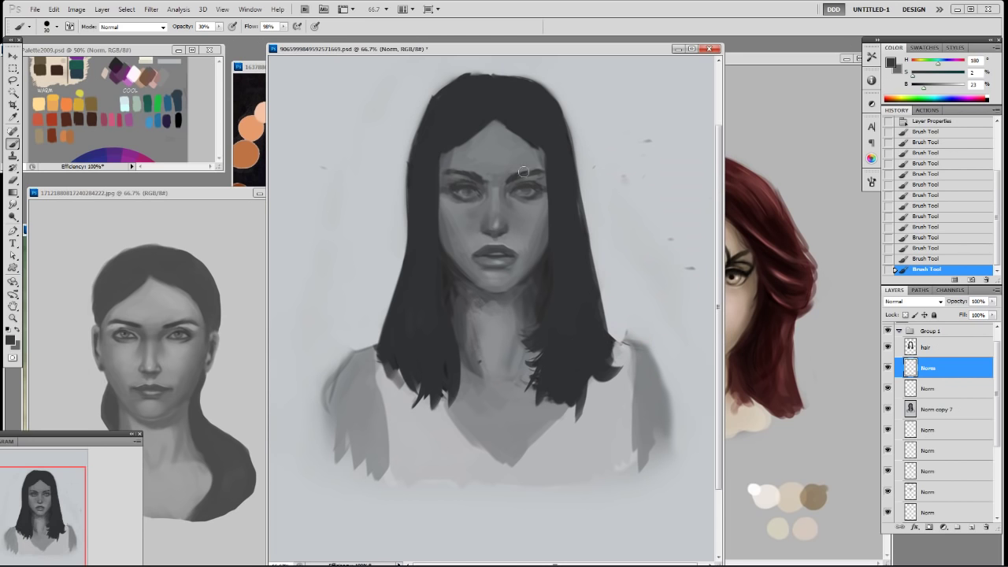
Step: Dab light accents in the eyes with a lightened nose grey and a 10 px brush at 90% opacity, undoing one dab
left_click(504, 222, "alt")
left_click(946, 92)
left_click_drag(946, 90, 948, 90)
key("bracketleft")
key("bracketleft")
key("9")
left_click(521, 191)
key("ctrl+z")
left_click(541, 179)
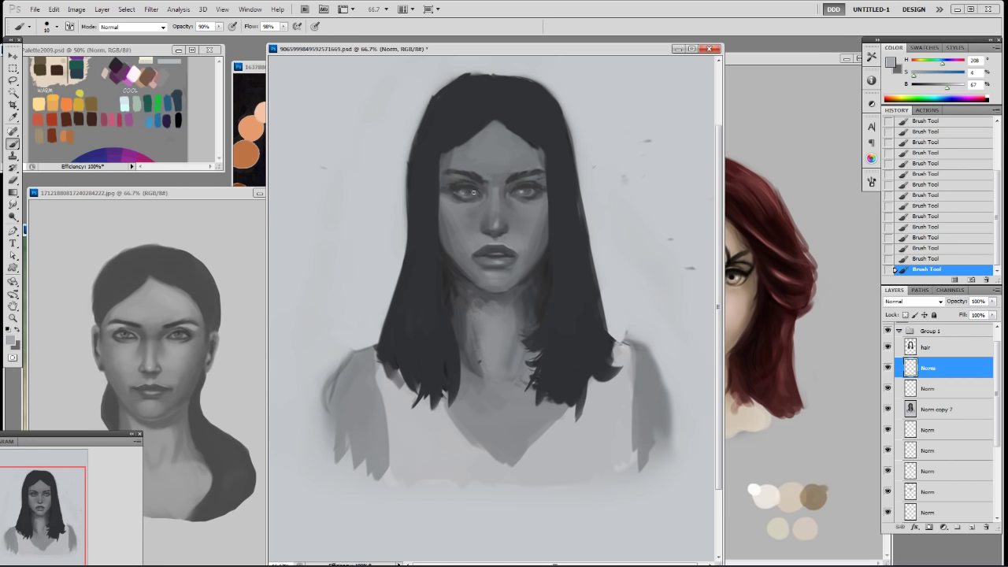
Step: Refine the eyes' dark details with a small hard round brush at 50% opacity and a sampled brow dark
right_click(575, 164)
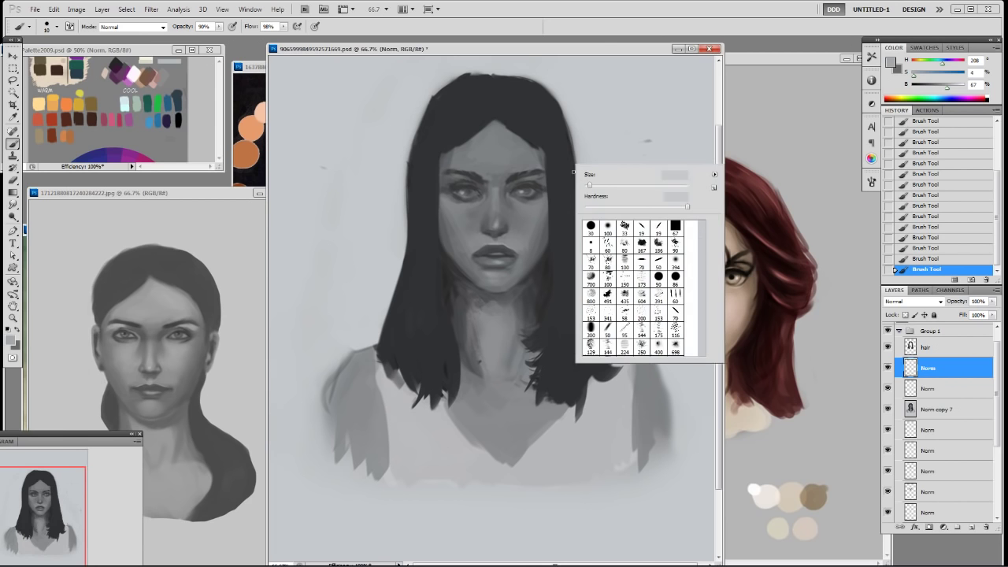
left_click(591, 229)
left_click(649, 135)
left_click(539, 179, "alt")
key("bracketleft")
key("bracketleft")
key("bracketleft")
key("5")
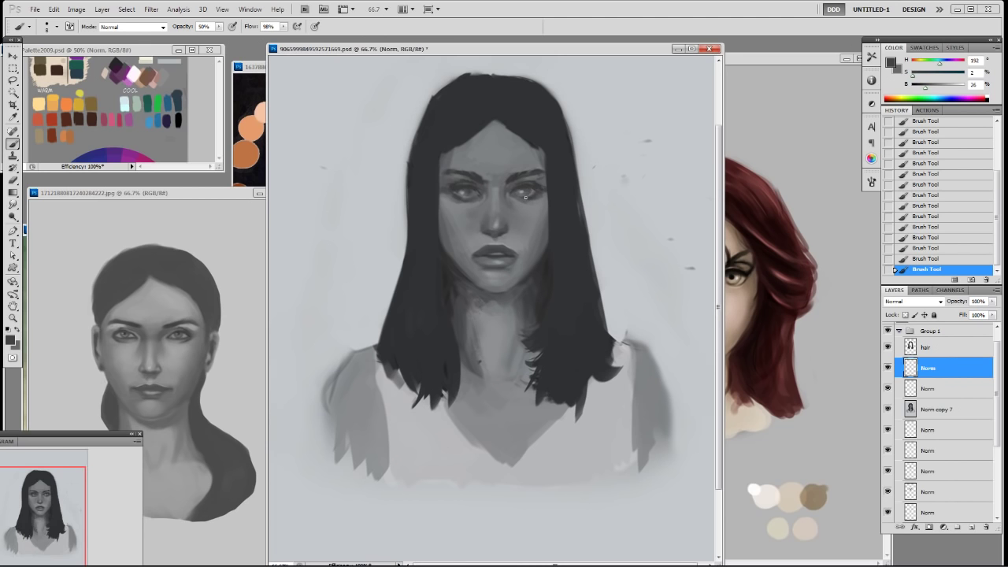
left_click(533, 183, "alt")
Step: On the hair layer, paint thin loose strands over the forehead and along both outer hair edges with the sampled hair dark
left_click(940, 347)
left_click(494, 108, "alt")
mouse_move(493, 122)
left_mouse_down()
mouse_move(441, 172)
mouse_move(442, 197)
left_mouse_up()
mouse_move(410, 150)
left_mouse_down()
mouse_move(404, 233)
mouse_move(374, 343)
left_mouse_up()
left_click_drag(407, 189, 398, 274)
key("ctrl+z")
left_click_drag(407, 224, 399, 286)
left_click_drag(586, 172, 598, 297)
left_click_drag(583, 188, 596, 282)
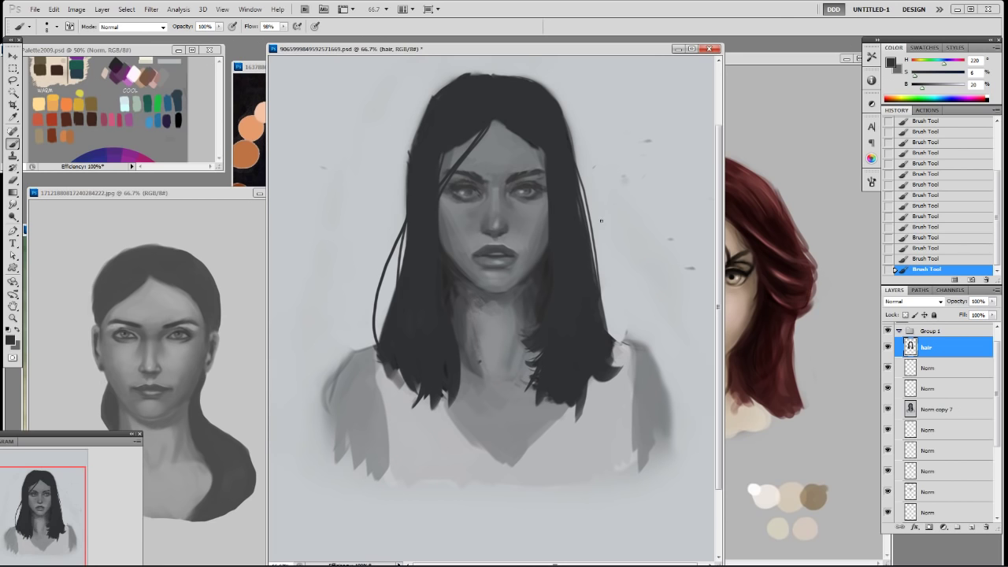
Step: Brush faint sheens onto the hair on both sides of the parting with a 60 px angled brush and sampled background grey
left_click(592, 120, "alt")
right_click(570, 117)
left_click(619, 191)
key("Return")
key("3")
key("1")
key("bracketright")
key("bracketright")
key("bracketright")
key("bracketright")
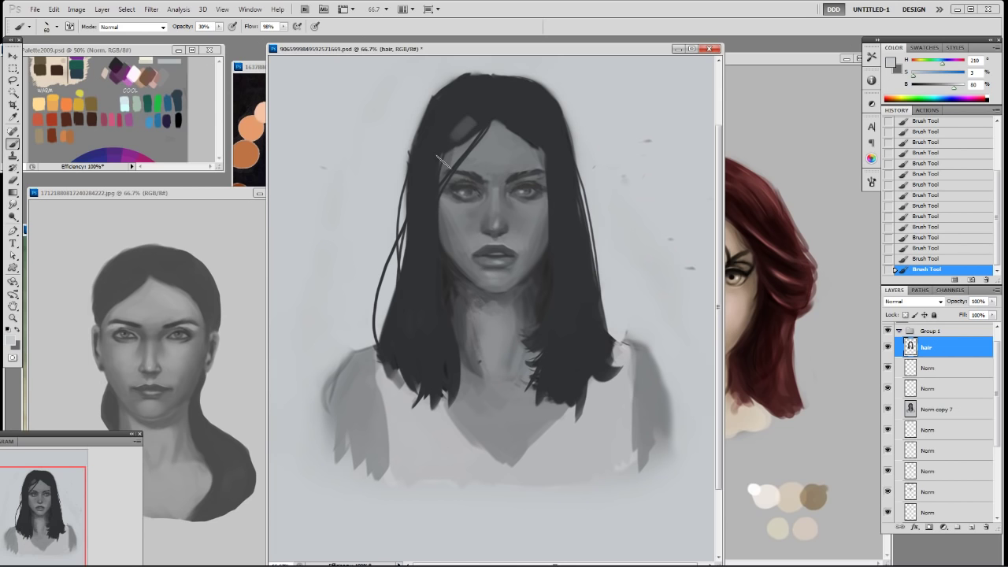
mouse_move(476, 111)
left_mouse_down()
mouse_move(451, 135)
mouse_move(465, 138)
left_mouse_up()
right_click(561, 129)
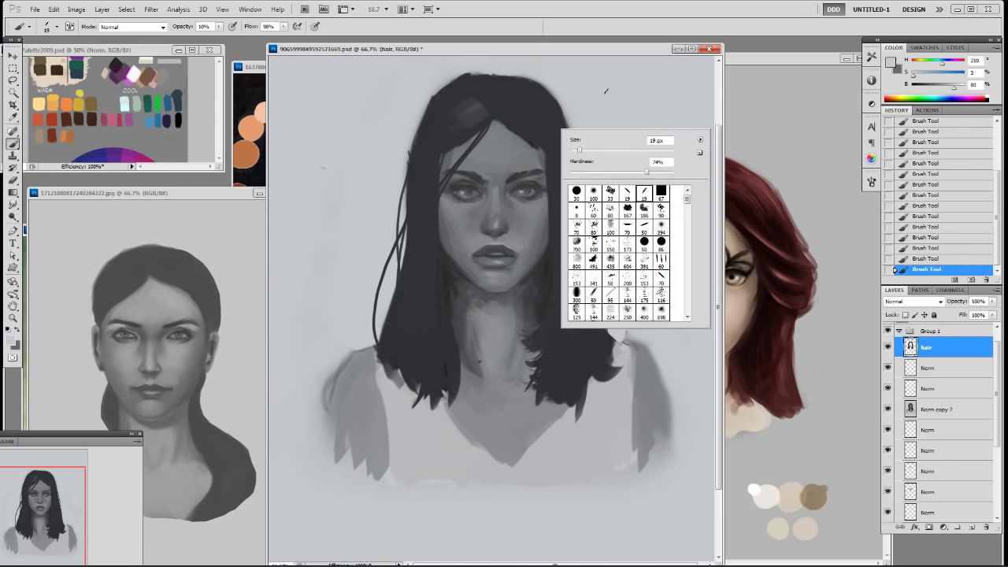
double_click(644, 193)
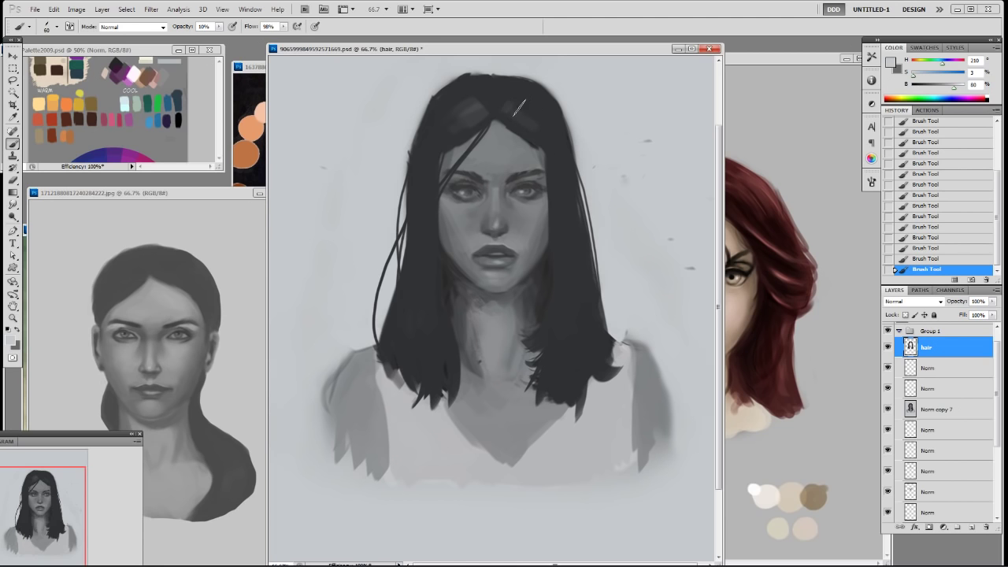
Step: Break up the hair highlights near the parting with the sampled hair dark at 70% opacity
left_click(481, 106, "alt")
key("7")
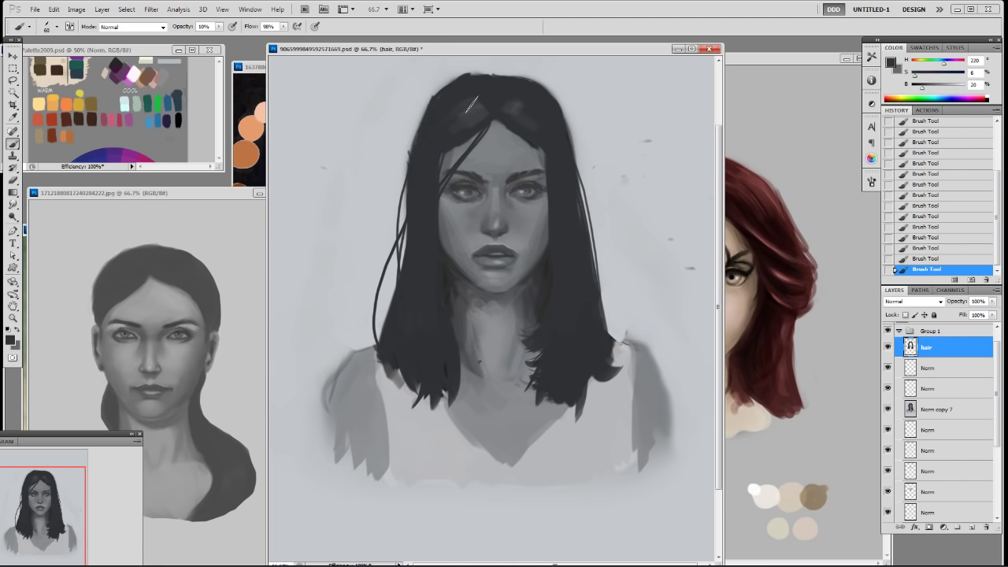
left_click_drag(459, 109, 474, 123)
Step: Try to soften the right iris on the eye detail layer with the eraser at 50% opacity, and undo the erasure
left_click(888, 368)
left_click(888, 368)
key("e")
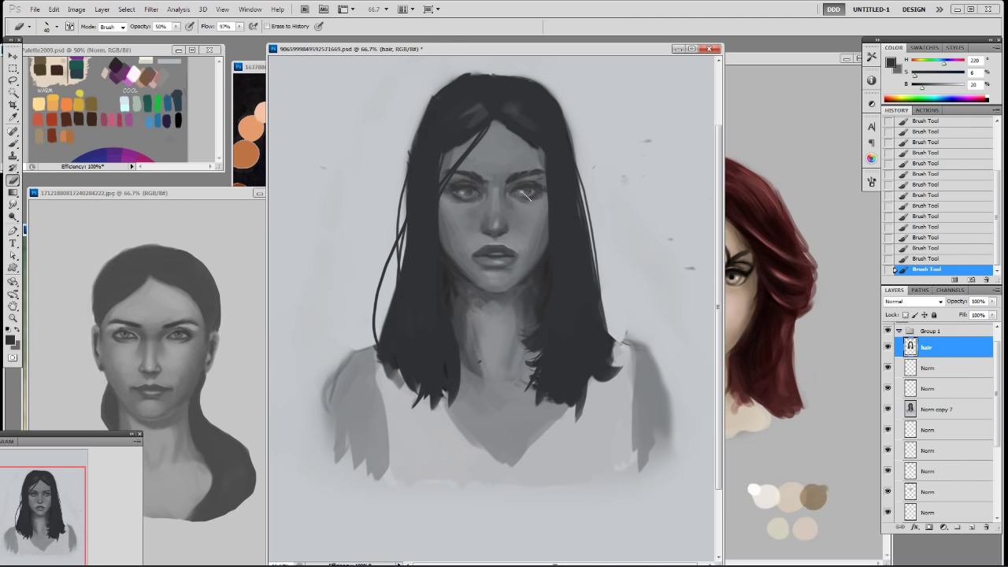
left_click(956, 366)
left_click_drag(520, 195, 529, 190)
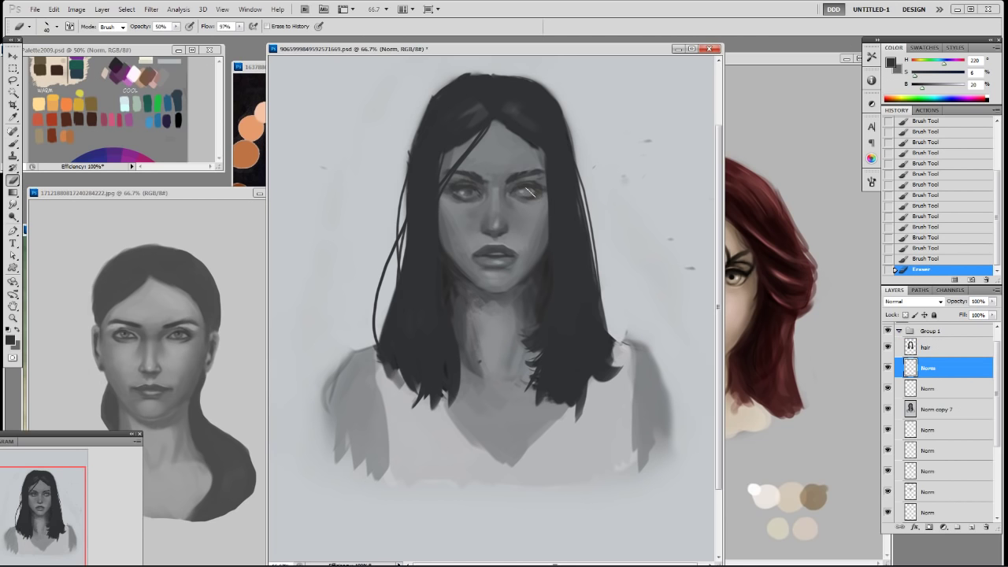
key("ctrl+z")
Step: Erase the painted irises of both eyes from the eye detail layer with the eraser at 100% opacity
left_click(887, 346)
left_click(887, 346)
left_click(887, 367)
left_click(888, 367)
key("0")
left_click_drag(540, 195, 515, 195)
left_click(466, 191)
left_click(466, 190)
left_click(433, 254)
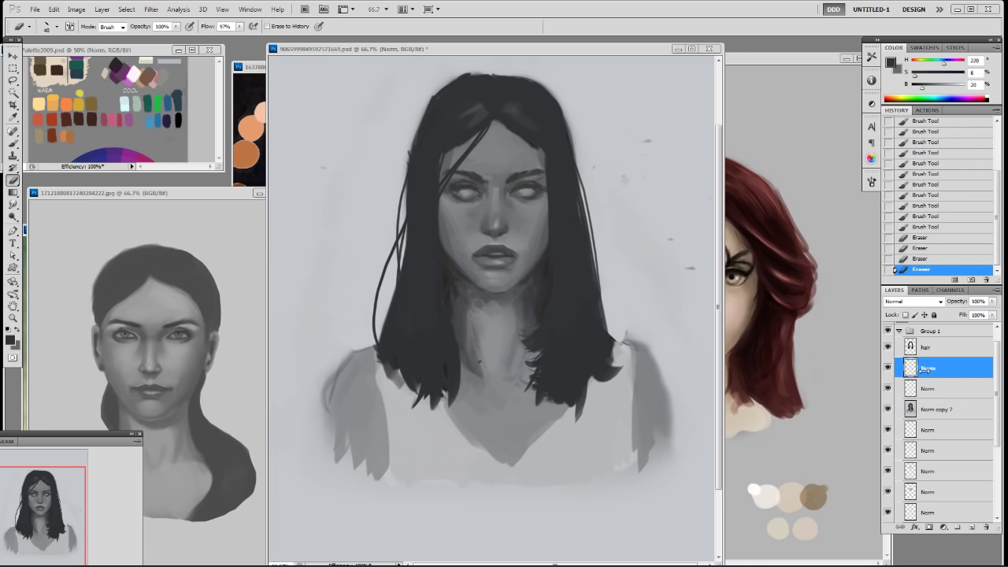
Step: Merge the face detail layers down through Norm copy 7, then lasso the eyes and brows and paste them onto their own layer
left_click(923, 412, "shift")
key("ctrl+e")
key("l")
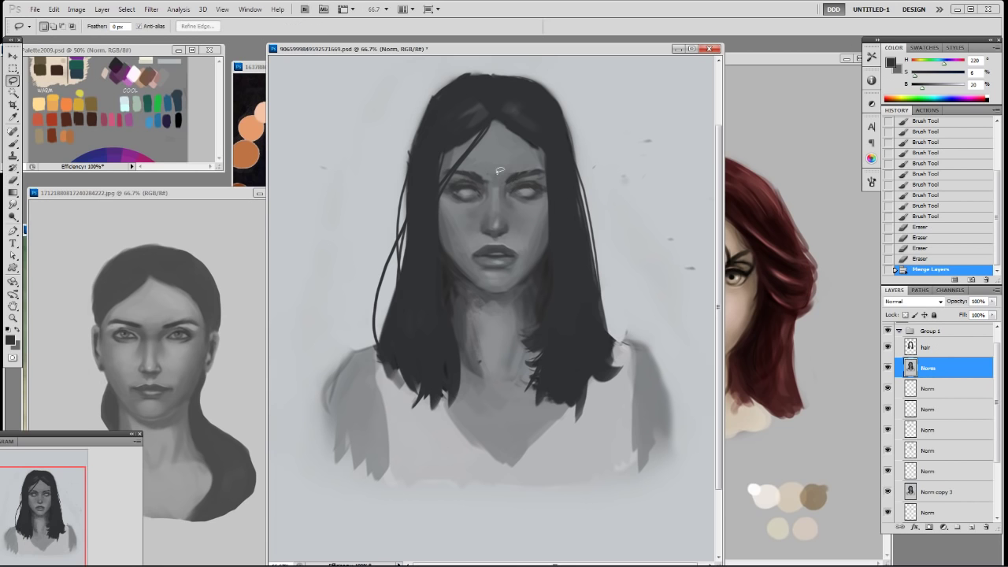
mouse_move(438, 160)
left_mouse_down()
mouse_move(513, 150)
mouse_move(505, 217)
left_mouse_up()
left_click_drag(434, 207, 436, 162)
left_click_drag(477, 211, 522, 216)
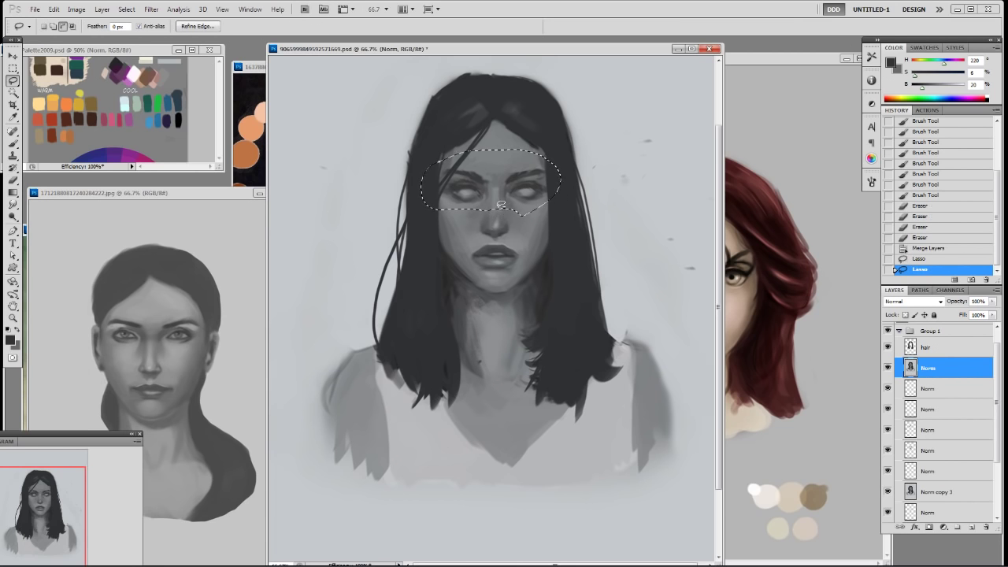
key("ctrl+c")
key("ctrl+v")
Step: Scale the pasted eyes and brows to about 106% and nudge them up one pixel
key("ctrl+t")
left_click_drag(421, 149, 418, 149)
left_click_drag(561, 212, 564, 214)
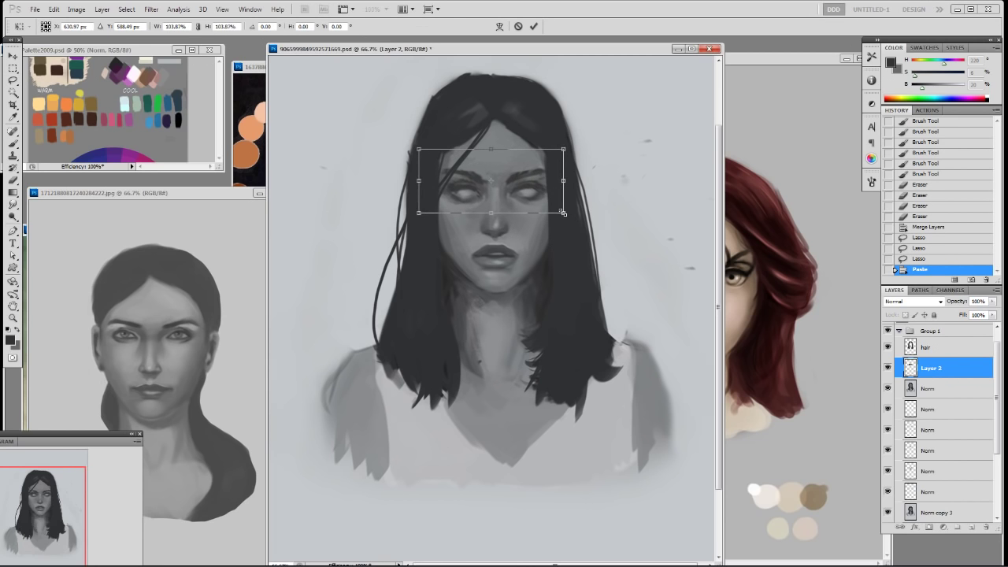
left_click_drag(418, 149, 414, 147)
left_click_drag(564, 146, 566, 145)
left_click_drag(415, 146, 411, 144)
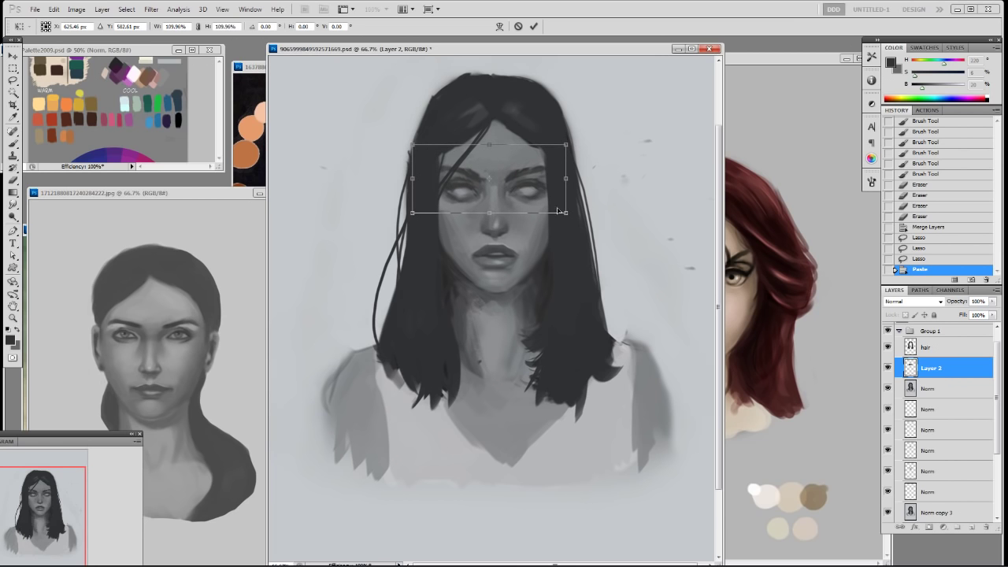
left_click_drag(565, 213, 563, 211)
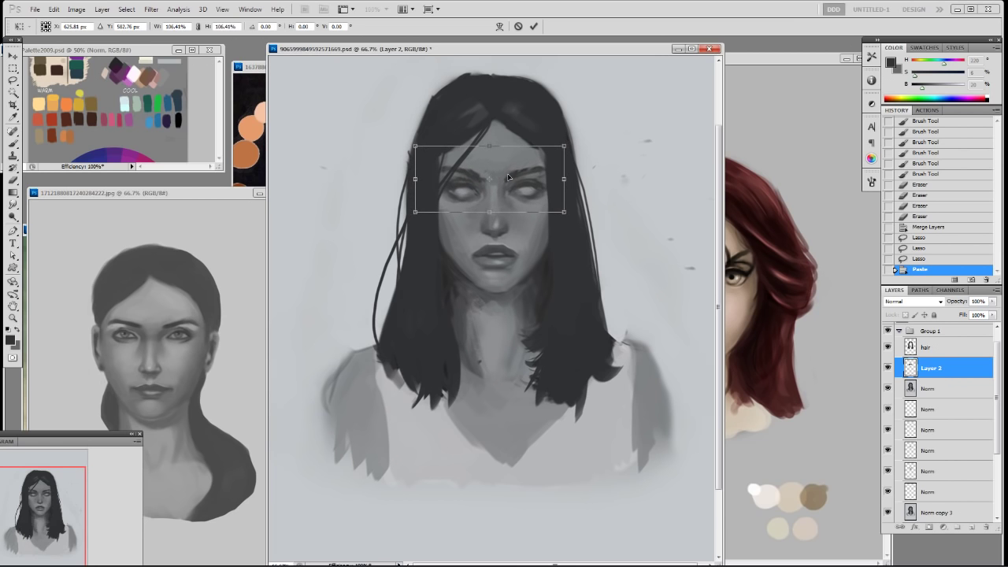
key("Return")
key("v")
key("Up")
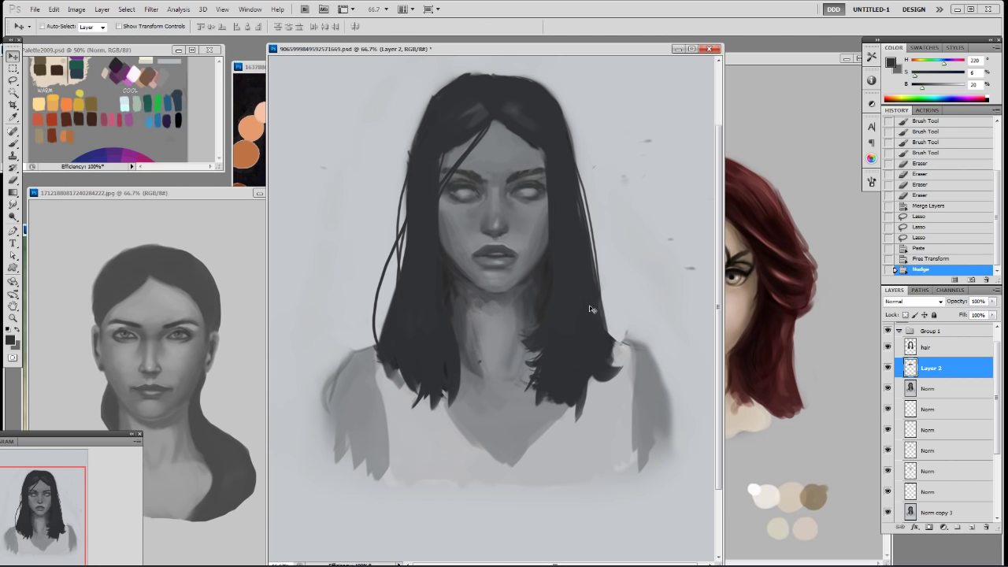
Step: Compare the portrait with and without the hair layer and the whole Group 1
left_click(888, 347)
left_click(887, 348)
left_click(887, 332)
left_click(887, 332)
left_click(888, 331)
left_click(887, 331)
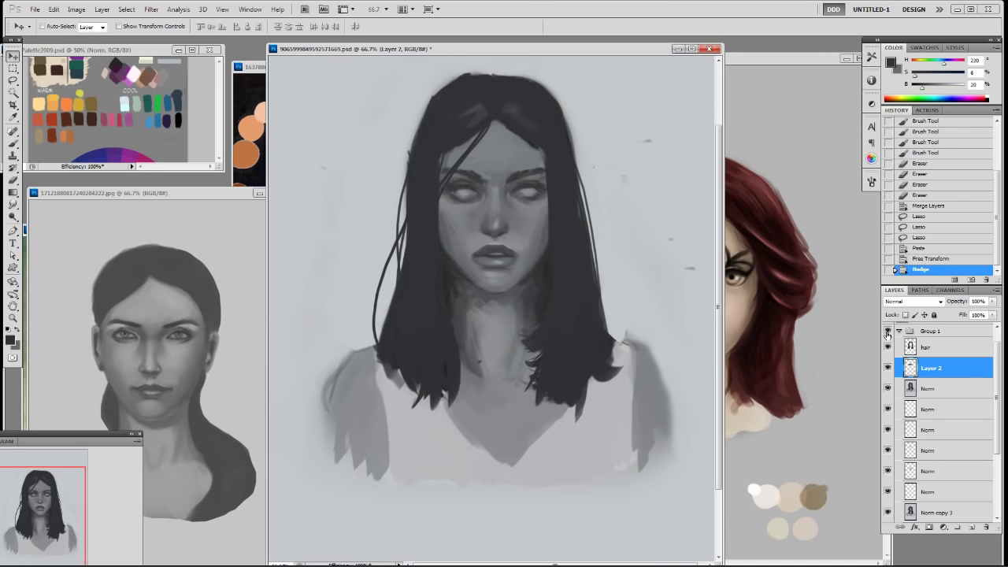
Step: Add a new layer above the pasted eyes and set up a small hard round brush with a sampled brow dark
key("b")
right_click(684, 236)
left_click(550, 239)
left_click(622, 135)
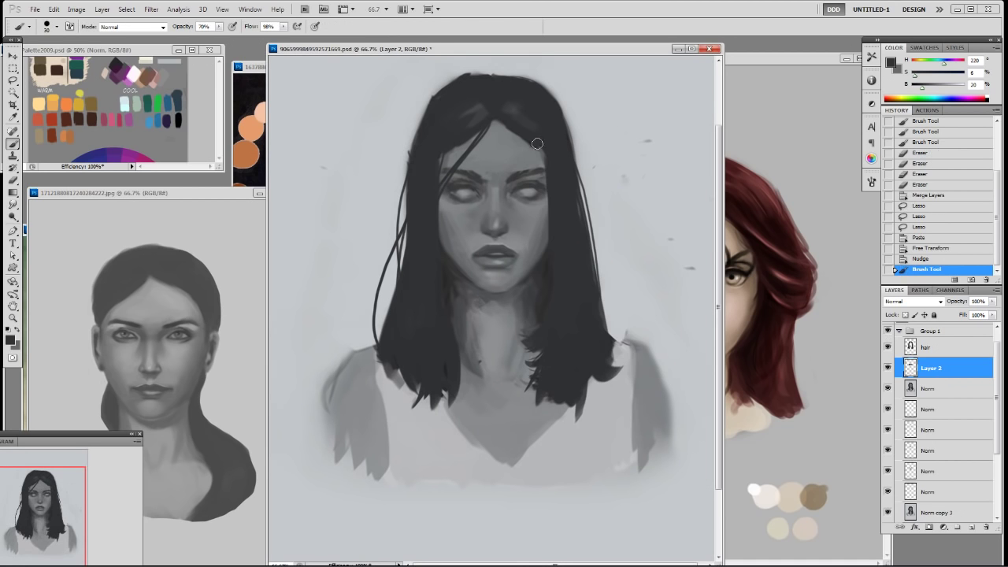
key("ctrl+shift+alt+n")
left_click(531, 184, "alt")
key("bracketleft")
key("bracketleft")
key("bracketleft")
key("bracketleft")
key("bracketleft")
key("bracketleft")
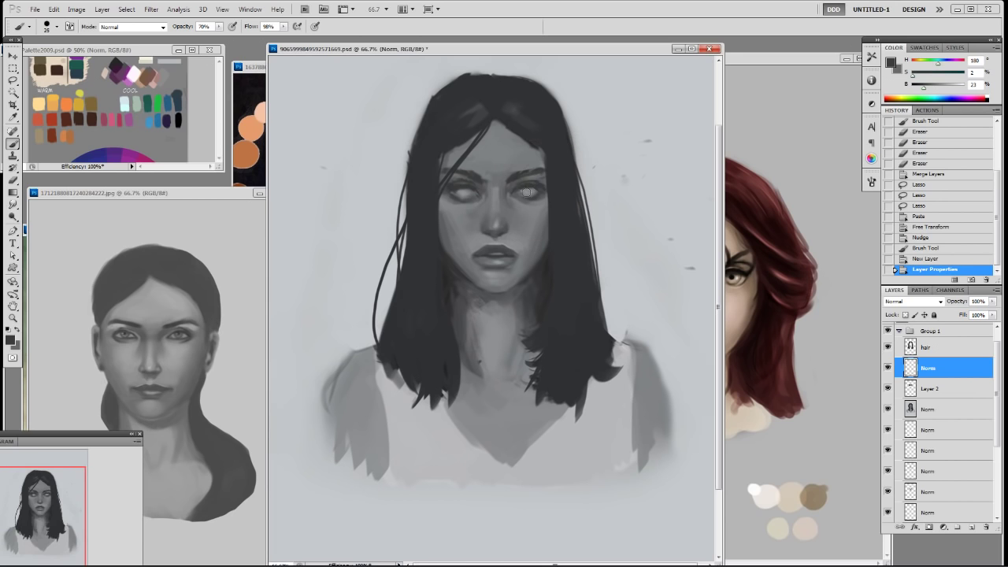
Step: Try small dark strokes for the right eye's iris, and undo them
left_click(532, 188)
key("ctrl+z")
key("ctrl+z")
key("ctrl+z")
key("ctrl+z")
key("ctrl+z")
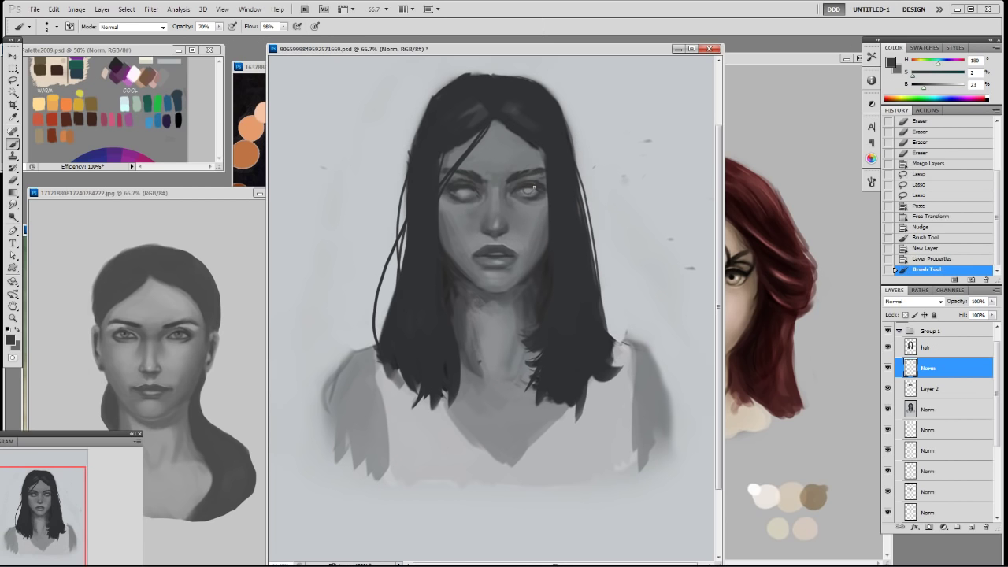
left_click_drag(522, 188, 534, 188)
key("ctrl+z")
key("ctrl+z")
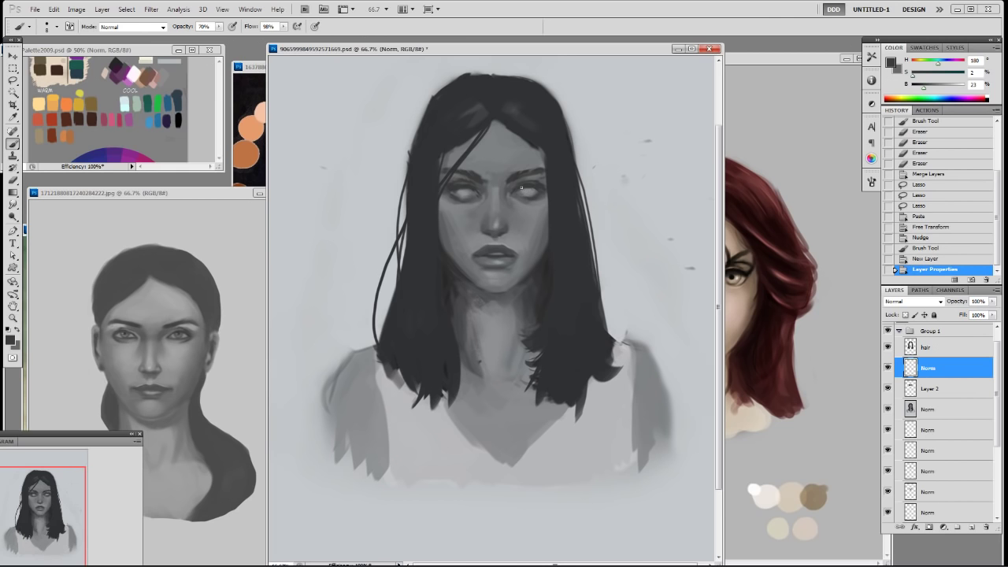
Step: Dab dark iris and pupil details into both eyes with the small brush at 70% opacity
left_click(526, 189)
left_click(461, 191)
left_click(462, 191)
left_click(462, 190)
left_click(462, 191)
left_click(461, 193)
left_click(533, 196)
left_click(524, 189)
left_click(524, 190)
left_click(525, 190)
left_click(526, 191)
left_click(527, 192)
left_click(528, 192)
left_click(528, 192)
Step: Erase the excess dark in the right eye's iris, and redraw its iris and lower lid edge with the small brush
key("e")
left_click(532, 193)
left_click(532, 192)
left_click(531, 191)
key("b")
left_click(530, 189)
left_click(523, 194)
left_click(514, 200)
left_click(533, 196)
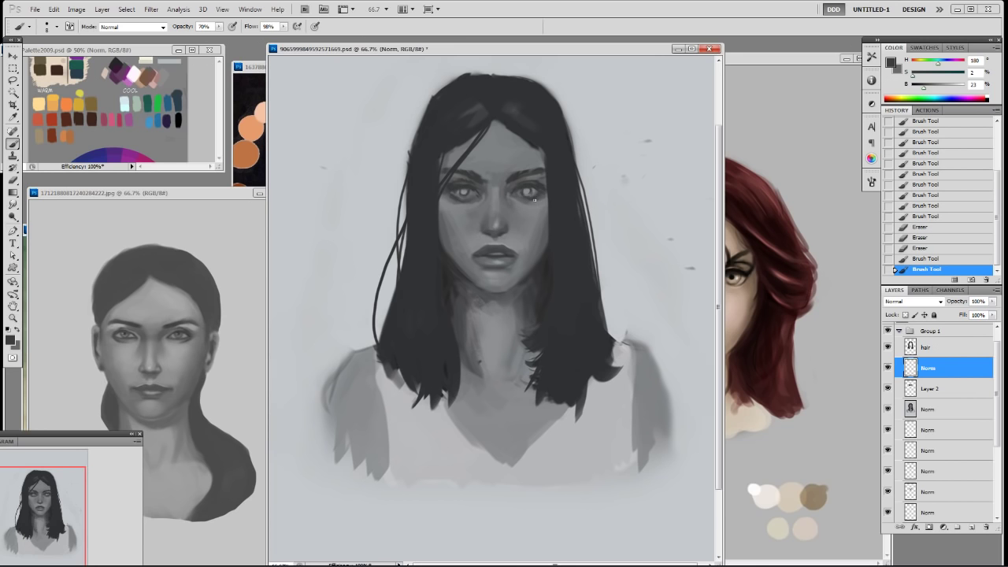
Step: Erase the excess dark from the right eye's iris and redraw the iris and inner corner with the small brush
key("e")
left_click(531, 193)
left_click(528, 192)
left_click(528, 192)
left_click(527, 191)
left_click(526, 191)
key("b")
left_click(527, 189)
left_click_drag(528, 192, 518, 184)
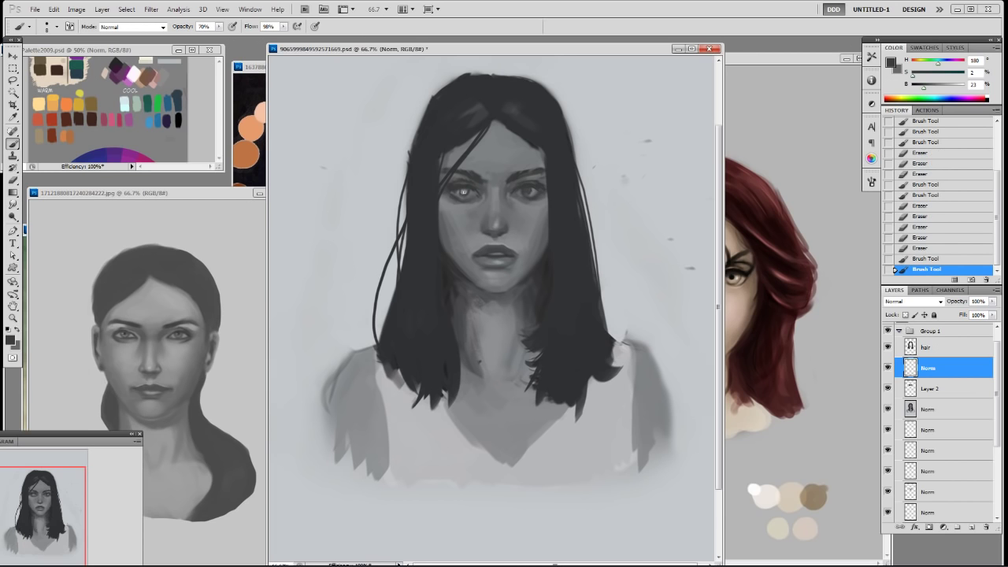
Step: Dab dark pupils into both eyes with the small brush
left_click(464, 193)
left_click(465, 190)
left_click(526, 190)
left_click(532, 189)
Step: Soften the lower irises and outer corners of both eyes with the eraser, lowering its opacity to 30%
key("e")
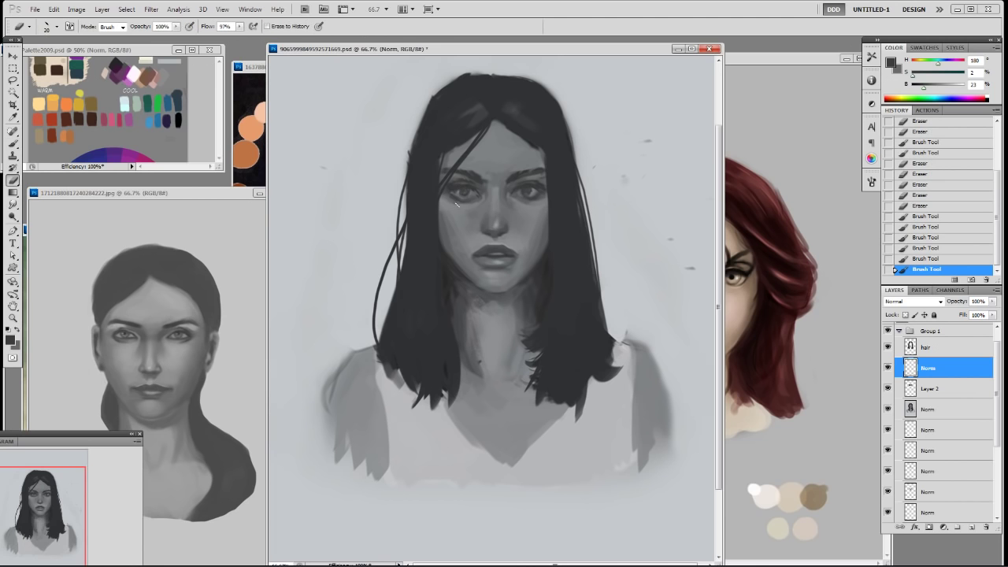
left_click(463, 198)
left_click(465, 196)
left_click(466, 197)
left_click(529, 196)
left_click(471, 201)
left_click(476, 193)
left_click(543, 190)
left_click(551, 189)
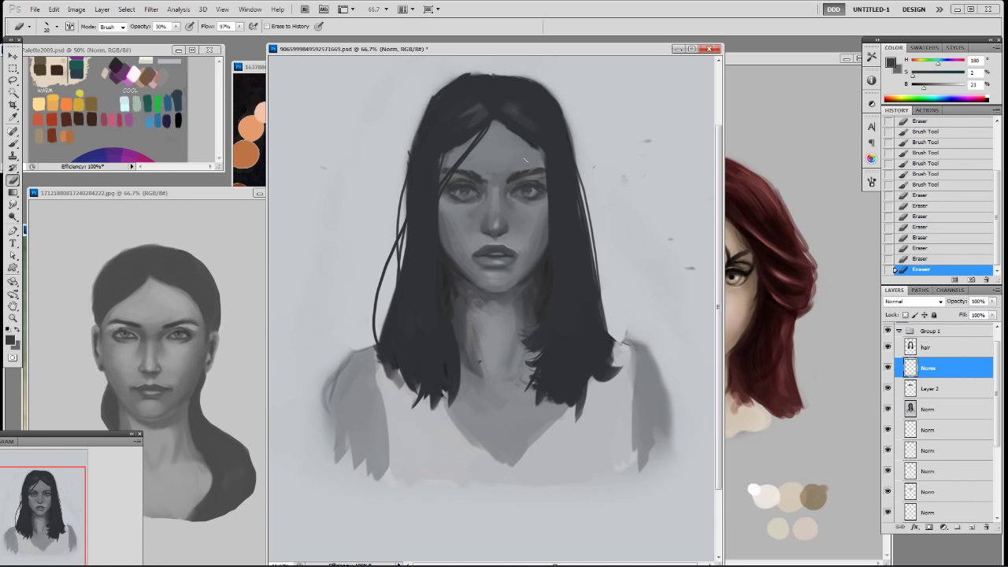
Step: Try a light highlight in the left eye with a small brush at 50% opacity and a sampled background grey, and undo it
key("b")
right_click(525, 160)
left_click(543, 228)
left_click(636, 88, "alt")
left_click_drag(953, 88, 956, 88)
key("5")
key("bracketleft")
key("bracketleft")
key("bracketleft")
key("bracketleft")
key("bracketleft")
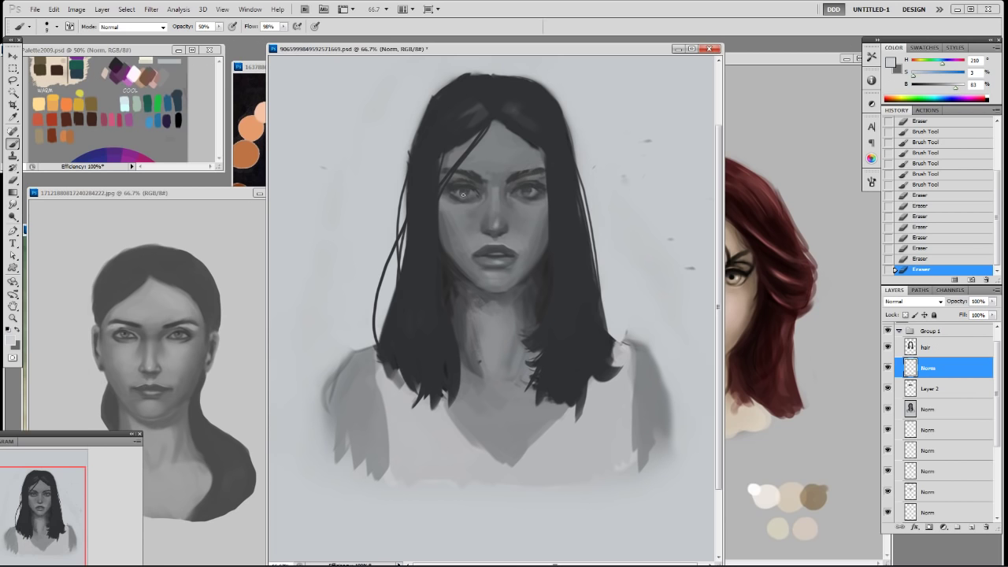
mouse_move(460, 192)
left_mouse_down()
mouse_move(542, 192)
mouse_move(529, 201)
mouse_move(528, 187)
mouse_move(543, 189)
mouse_move(473, 196)
left_mouse_up()
key("ctrl+z")
key("ctrl+z")
key("ctrl+z")
Step: Erase stray marks between the eyes, and repaint the inner corners and irises on Layer 2 with a sampled grey at 100% opacity
key("e")
mouse_move(480, 191)
left_mouse_down()
mouse_move(556, 182)
mouse_move(519, 197)
left_mouse_up()
left_click(938, 393)
key("b")
left_click(539, 188, "alt")
key("ctrl+z")
left_click(520, 191)
left_click(496, 189)
left_click(483, 187)
left_click(468, 195)
left_click(466, 193)
left_click(465, 192)
left_click(523, 192)
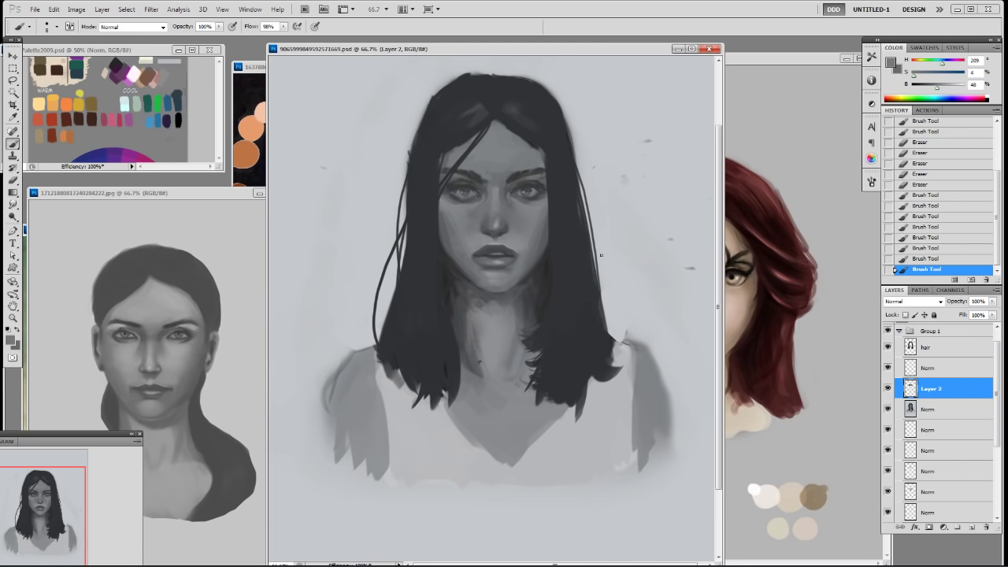
Step: Darken the right nostril and the underside of the nose with sampled shadow tones on Layer 2
left_click(510, 239, "alt")
left_click(505, 230, "alt")
left_click(505, 230)
left_click(506, 228)
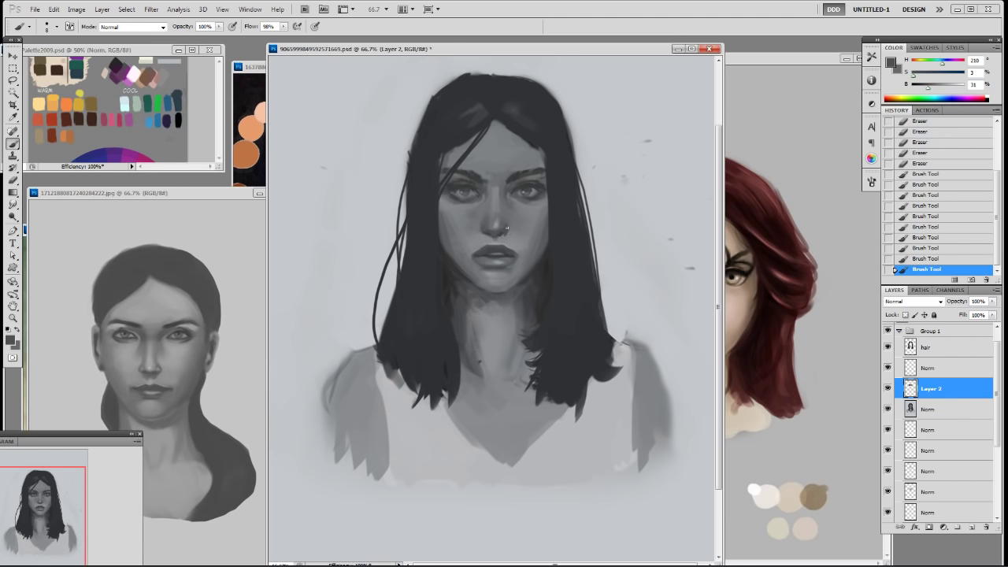
left_click(491, 234)
left_click(493, 239)
Step: Reshape the right wing of the nose with small dabs of sampled skin greys
left_click(514, 228, "alt")
left_click(512, 233)
left_click(510, 229)
left_click(509, 223, "alt")
left_click(508, 222)
left_click(514, 229, "alt")
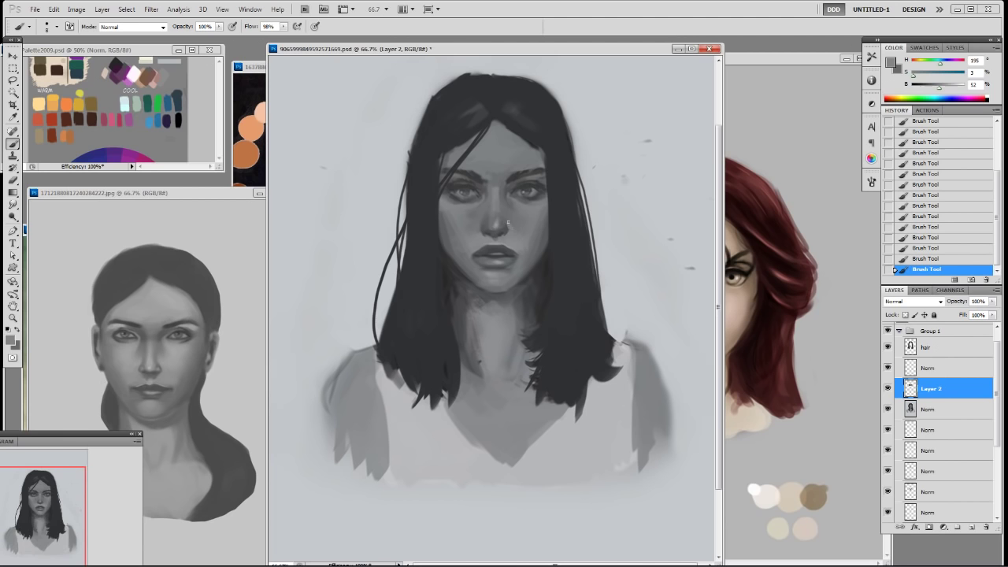
Step: Switch to the flat 19 px brush, enlarge it to 30 px at 70% opacity, and blend sampled tones around both sides of the nose
right_click(544, 178)
double_click(611, 245)
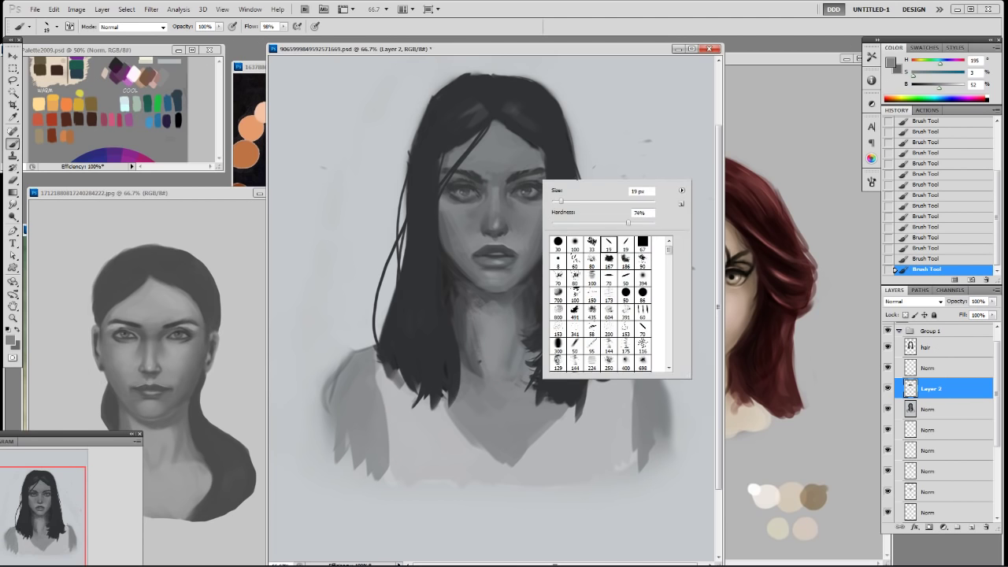
left_click(512, 236, "alt")
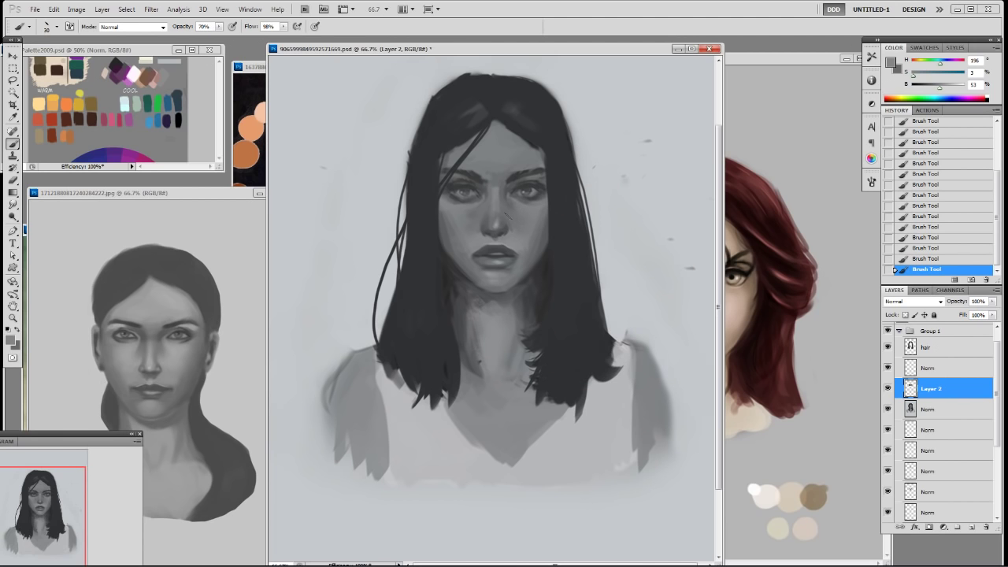
left_click(511, 229, "alt")
left_click(477, 226, "alt")
left_click(472, 227, "alt")
left_click(480, 229, "alt")
Step: Blend the skin under both eyes with sampled greys, using the flat brush at 15 px and 30% opacity
left_click(536, 201, "alt")
left_click(529, 200, "alt")
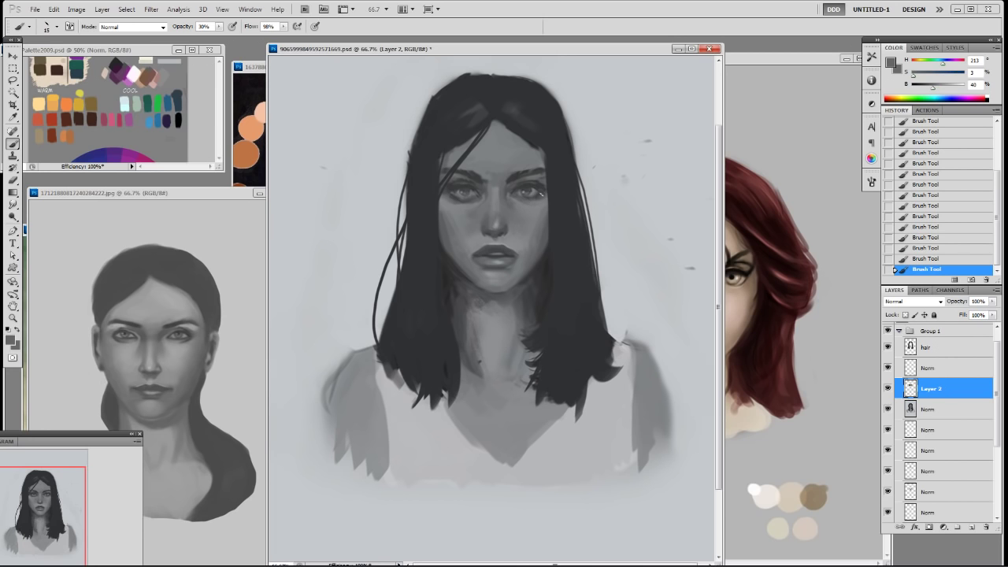
left_click(528, 198, "alt")
left_click(460, 206, "alt")
left_click(480, 199, "alt")
Step: Blend both cheeks with sampled tones, and soften the right cheek with the soft round 100 px brush at 50% opacity
left_click(522, 236, "alt")
left_click(461, 230, "alt")
left_click(540, 229, "alt")
left_click(461, 240, "alt")
right_click(521, 235)
left_click(554, 296)
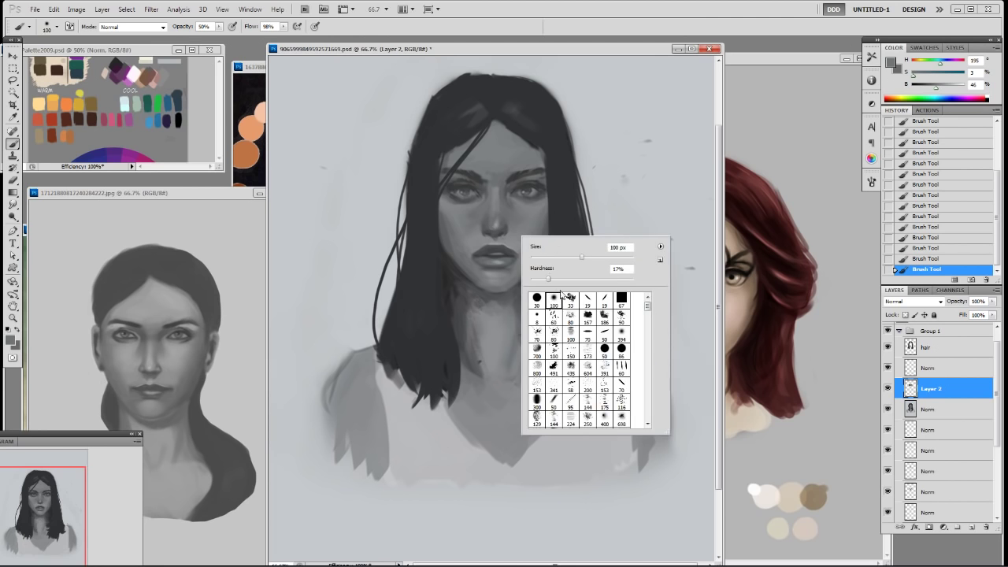
left_click(519, 217)
Step: Stipple skin texture over the cheeks, nose and mouth area with the speckled 80 px brush at 50% opacity and sampled tones
right_click(548, 223)
left_click(581, 323)
left_click(539, 230, "alt")
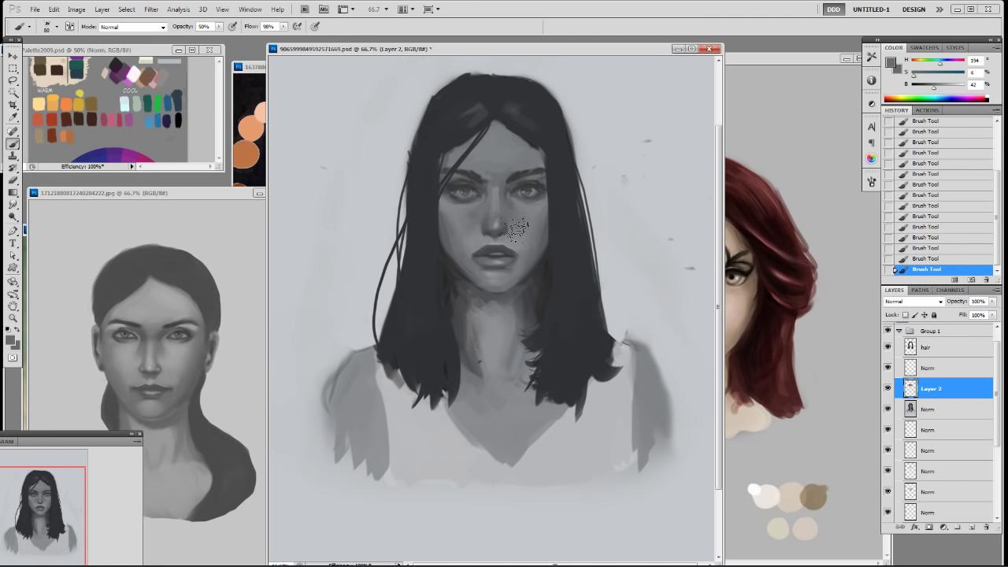
left_click(520, 234, "alt")
left_click(448, 223, "alt")
left_click(464, 216, "alt")
left_click(473, 222, "alt")
left_click(481, 244, "alt")
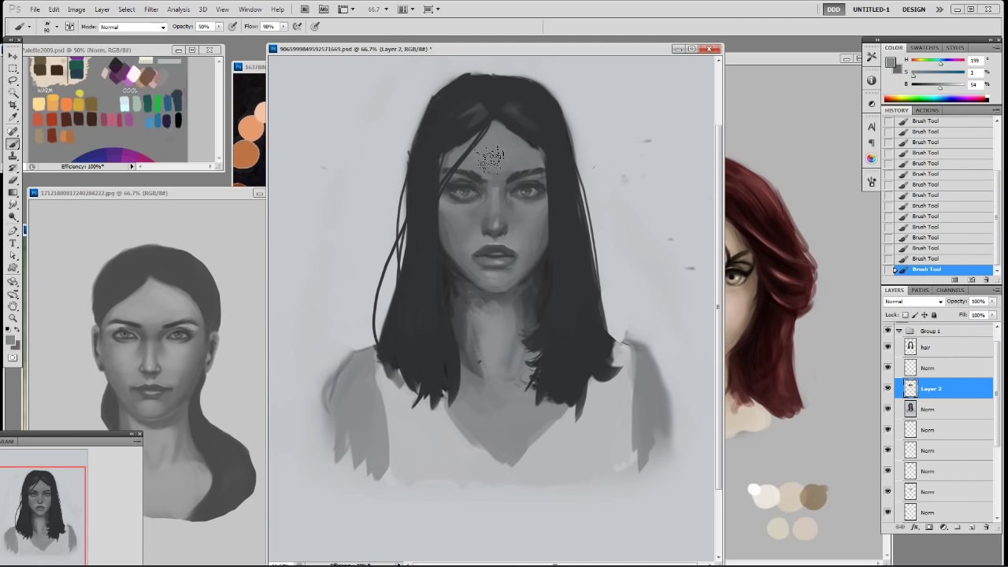
left_click(445, 221, "alt")
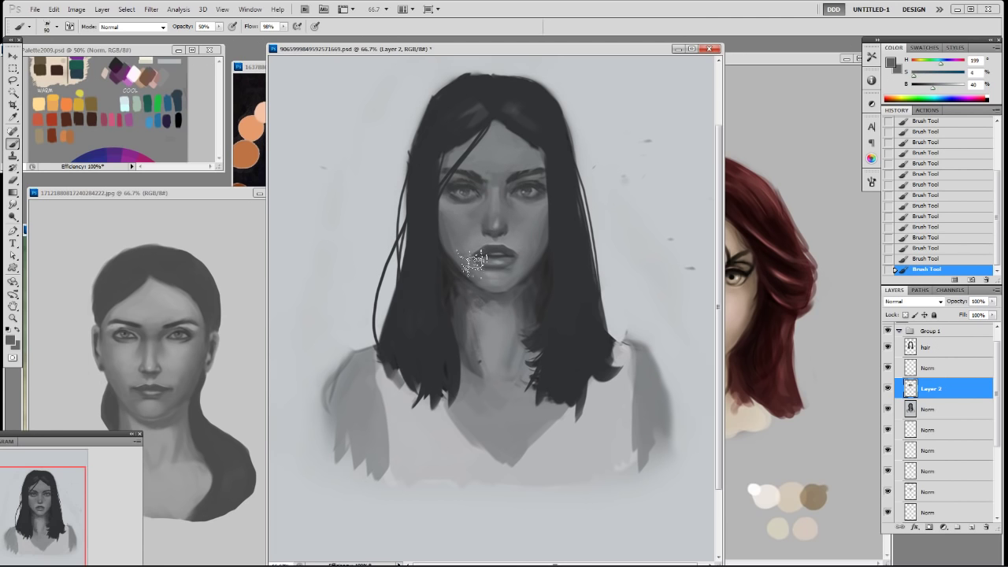
Step: Choose the textured 33 px brush and make the hair layer active
right_click(577, 164)
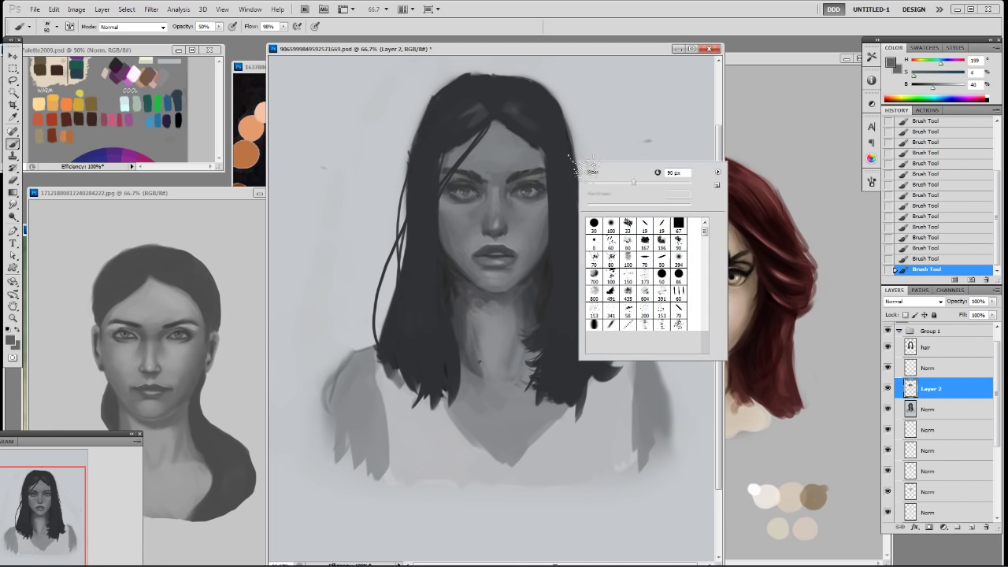
left_click(627, 225)
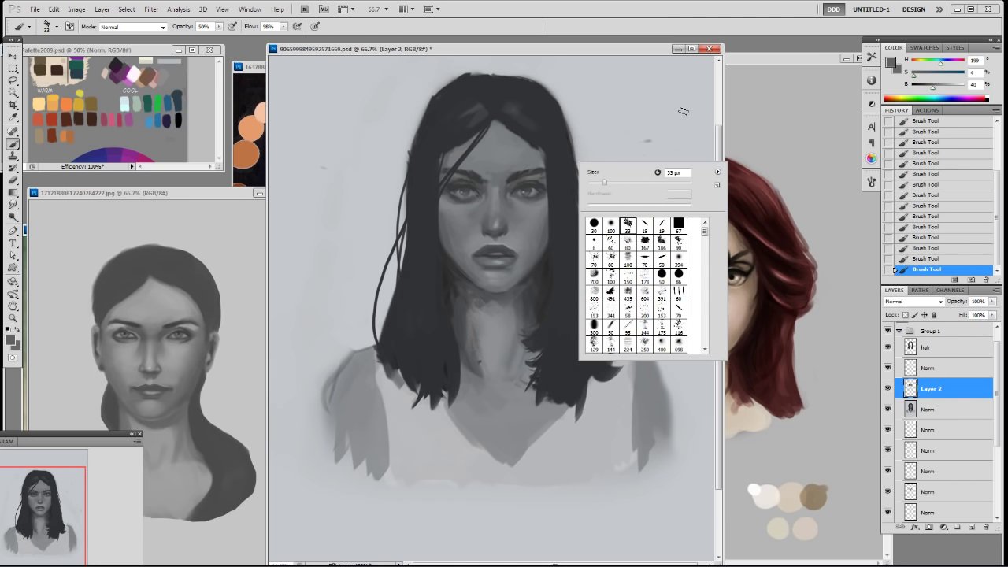
left_click(943, 354)
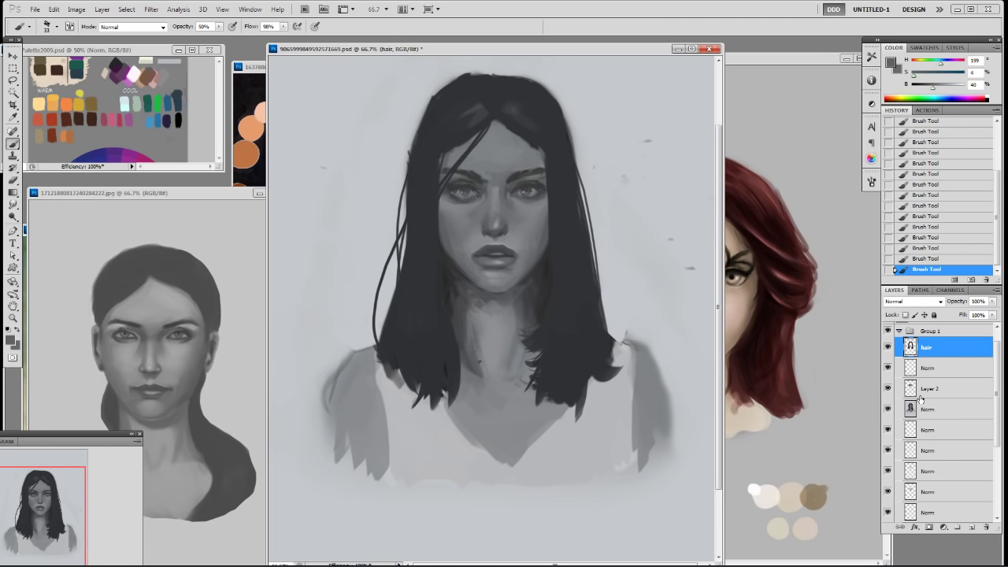
key("l")
mouse_move(551, 173)
left_mouse_down()
mouse_move(551, 230)
mouse_move(515, 285)
left_mouse_up()
key("Escape")
Step: Shade the outer eye areas on the hair layer with the flat brush enlarged to 70 px at 20% opacity and sampled darks
key("b")
left_click(541, 182, "alt")
right_click(538, 213)
left_click(604, 276)
left_click(629, 157)
key("bracketright")
key("bracketright")
left_click(461, 192, "alt")
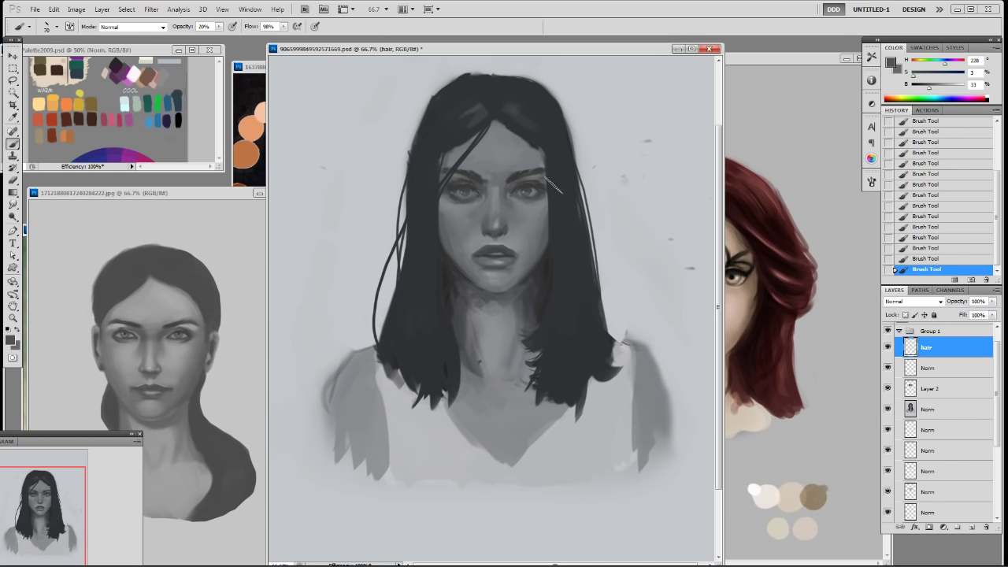
Step: Darken the right edge of the face beside the hair with the flat brush at 40 px, and make the layer below the hair active
left_click(541, 186, "alt")
key("[")
key("[")
key("[")
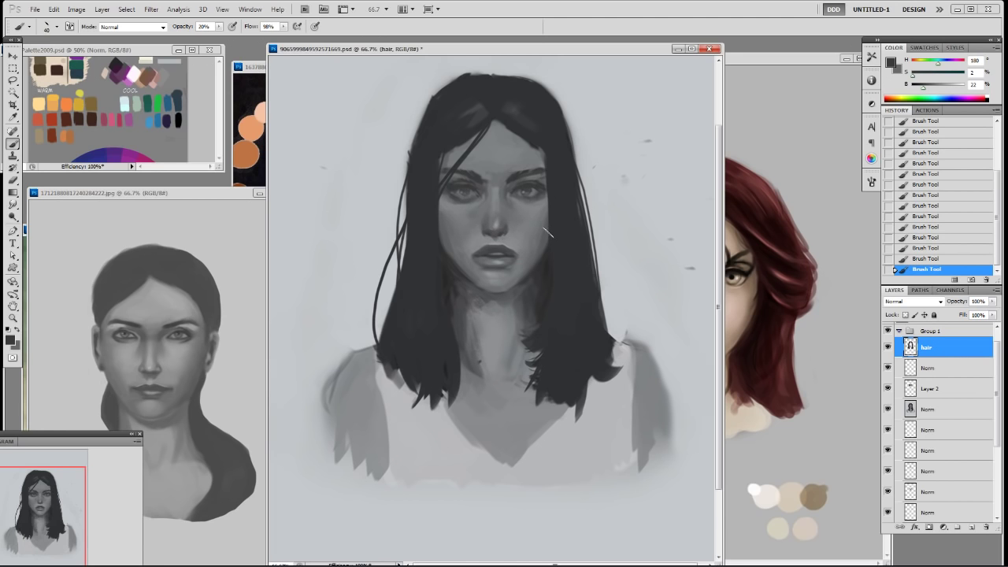
left_click(541, 264, "alt")
left_click(927, 368)
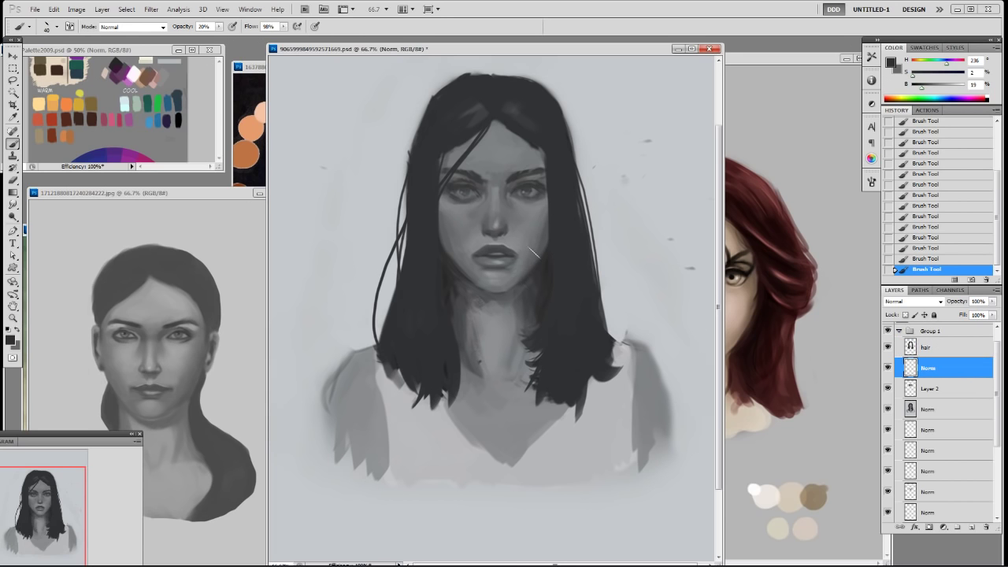
Step: Try a dark stroke from the right cheek down to the jaw with the brush enlarged to 60 px, and undo it
left_click(548, 261, "alt")
key("]")
key("]")
mouse_move(549, 222)
left_mouse_down()
mouse_move(517, 285)
mouse_move(526, 259)
left_mouse_up()
key("ctrl+z")
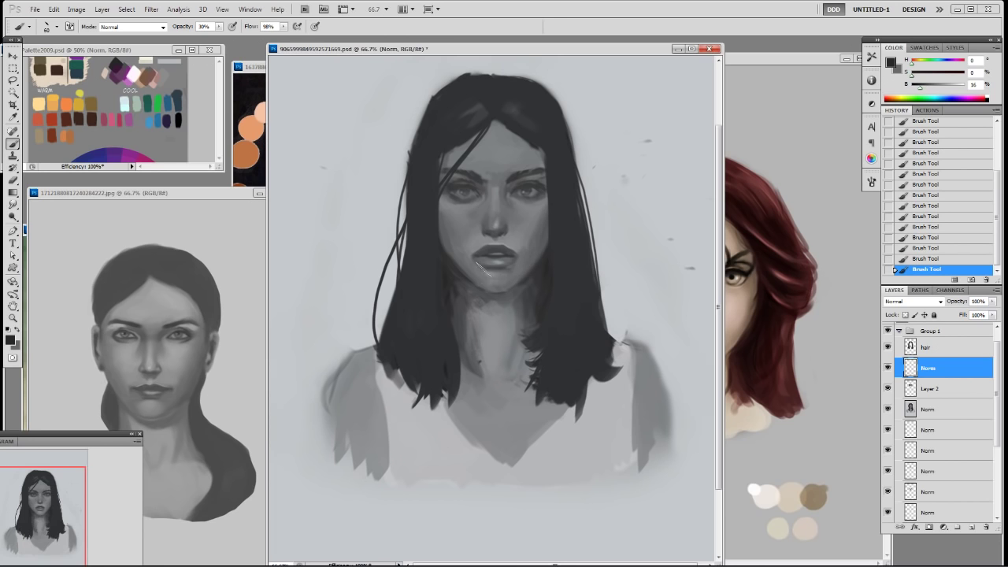
Step: Shade the right cheek edge and the jawline with sampled darks, using a 50 px brush at 20% opacity
left_click(547, 228, "alt")
key("2")
right_click(516, 285)
double_click(565, 329)
key("]")
left_click(458, 293, "alt")
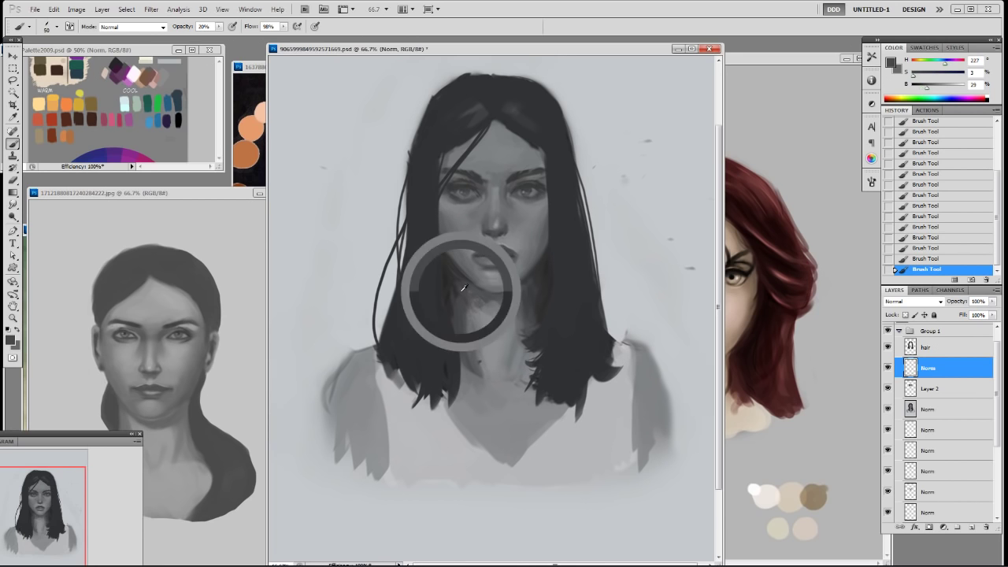
Step: Add a new layer above the hair and paint a dark shadow down the left side of the neck at 50% opacity
key("5")
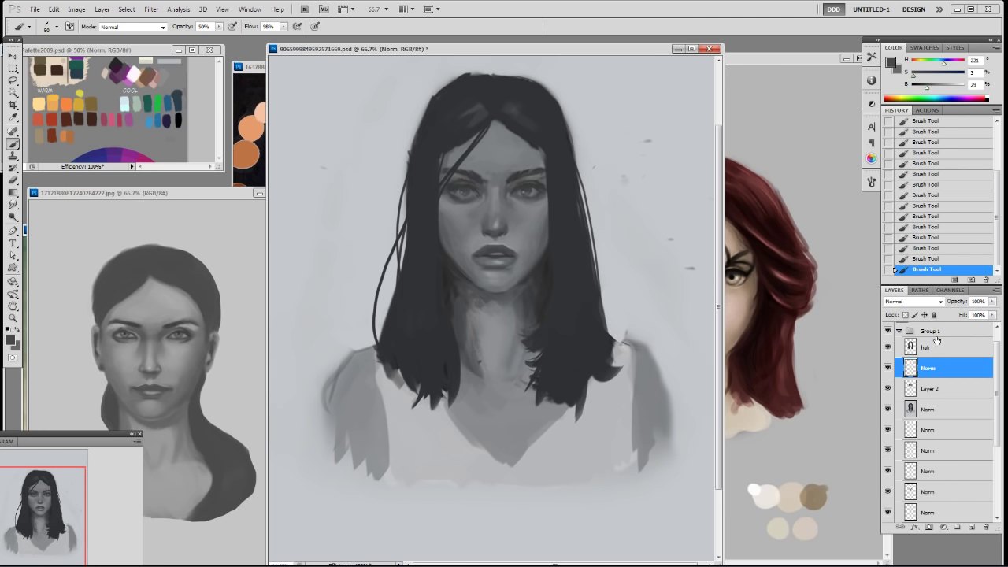
left_click(934, 347)
key("ctrl+shift+n")
left_click(454, 286, "alt")
left_click_drag(463, 305, 472, 364)
left_click_drag(464, 322, 483, 375)
key("ctrl+alt+z")
key("ctrl+alt+z")
left_click_drag(464, 302, 476, 364)
Step: Extend the dark hair over the right side of the neck with a 45 px brush and a sampled hair tone
right_click(552, 285)
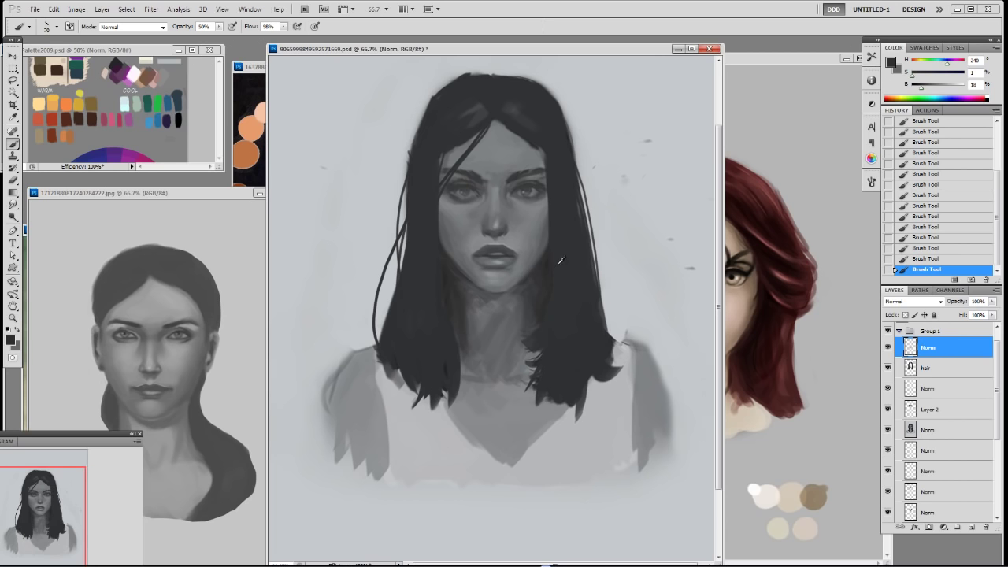
left_click(564, 260, "alt")
left_click_drag(538, 353, 525, 374)
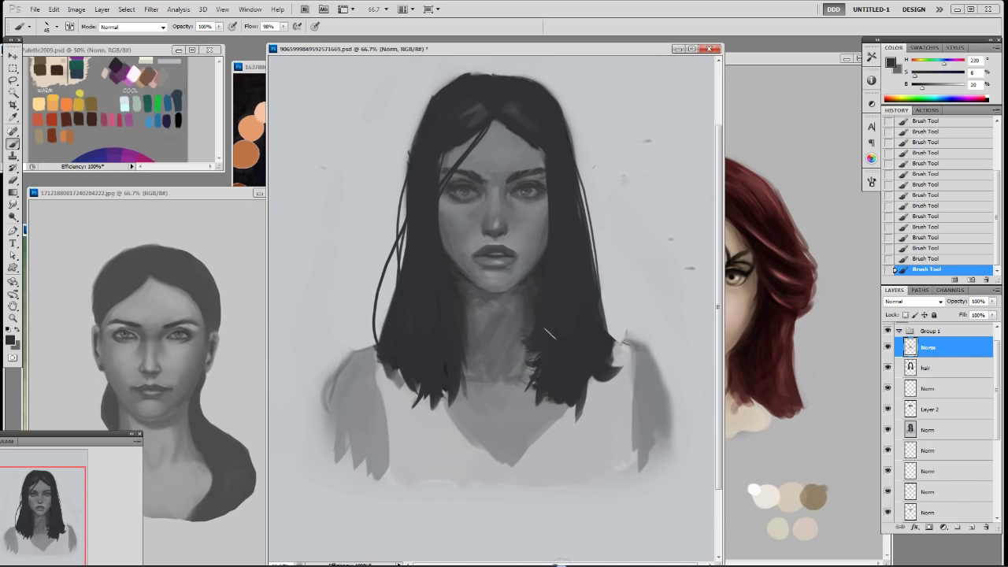
Step: Repaint the center and right side of the neck with sampled mid greys at 80% opacity
left_click(473, 295, "alt")
left_click(514, 321, "alt")
left_click_drag(513, 326, 518, 356)
left_click(496, 310, "alt")
key("8")
left_click_drag(485, 309, 499, 364)
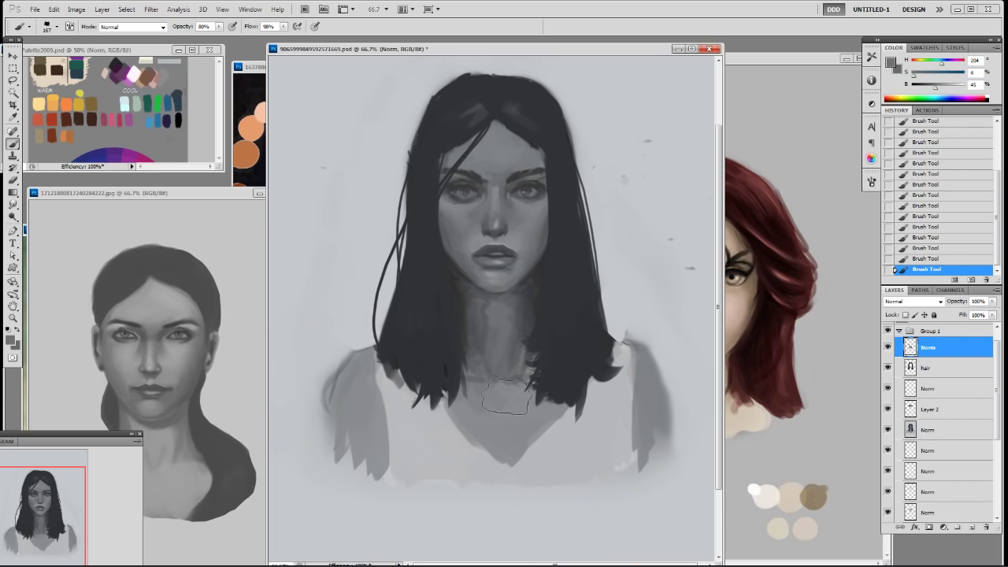
Step: Switch to another brush and blend the lower neck toward the collarbone with sampled neck greys
right_click(508, 367)
left_click(565, 442)
key("Return")
left_click(515, 318, "alt")
left_click(521, 333, "alt")
left_click_drag(502, 334, 482, 381)
Step: Paint thin dark hair strands beside the face and neck with a 10 px brush, and undo the stroke along the left cheek
key("bracketleft")
key("bracketleft")
key("bracketleft")
key("bracketleft")
key("bracketleft")
key("bracketleft")
left_click(551, 336, "alt")
mouse_move(445, 198)
left_mouse_down()
mouse_move(446, 255)
mouse_move(438, 251)
left_mouse_up()
key("ctrl+z")
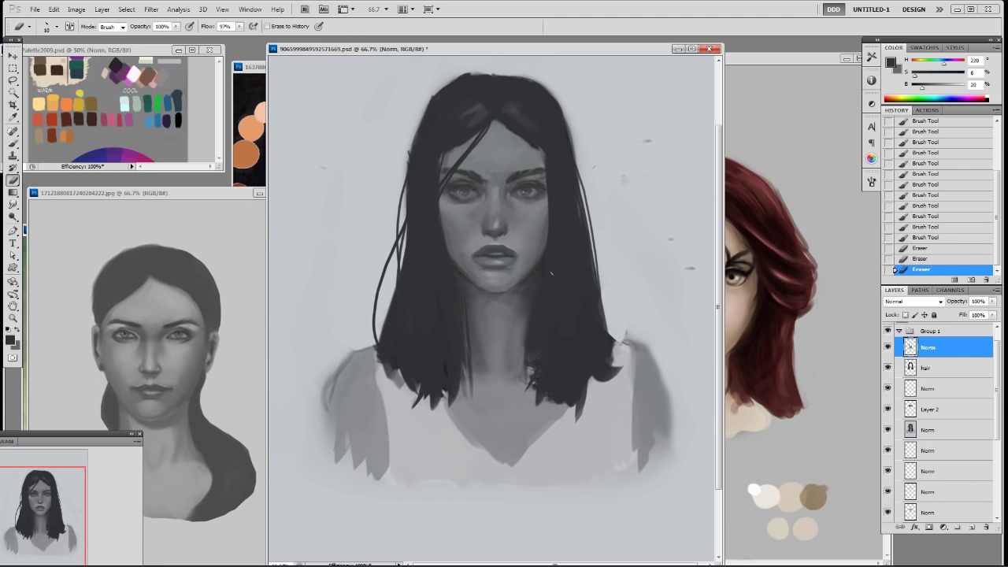
Step: Erase and touch up the hair edge beside the right jaw with the 10 px brush, and pick a darker grey
left_click(551, 273)
key("b")
left_click(551, 274)
left_click(551, 274)
left_click(924, 86)
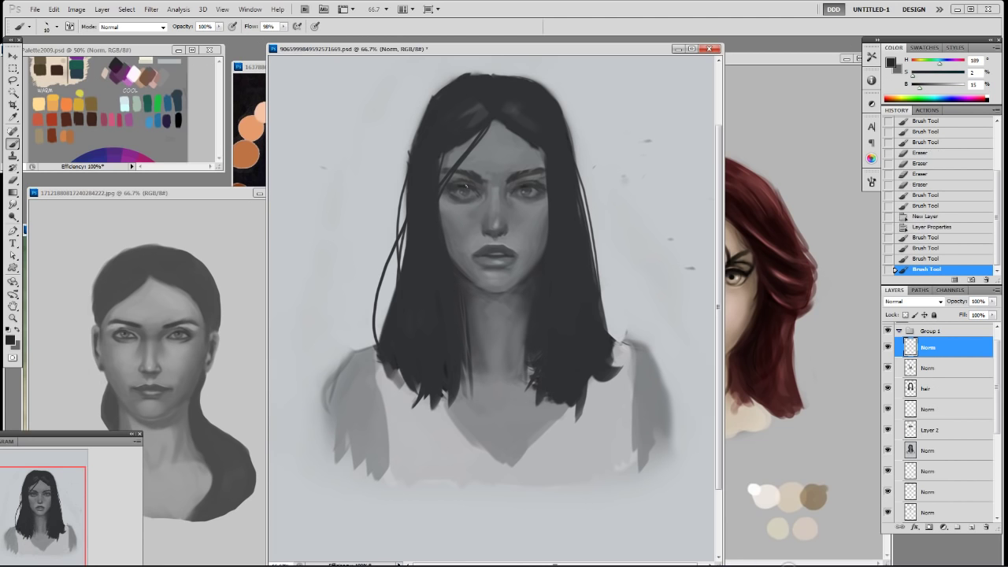
Step: Paint dark accents under the nose and along both eyebrows with the 10 px brush
left_click(494, 236)
left_click(494, 236)
left_click(495, 237)
left_click(494, 237)
left_click(521, 177)
left_click(526, 174)
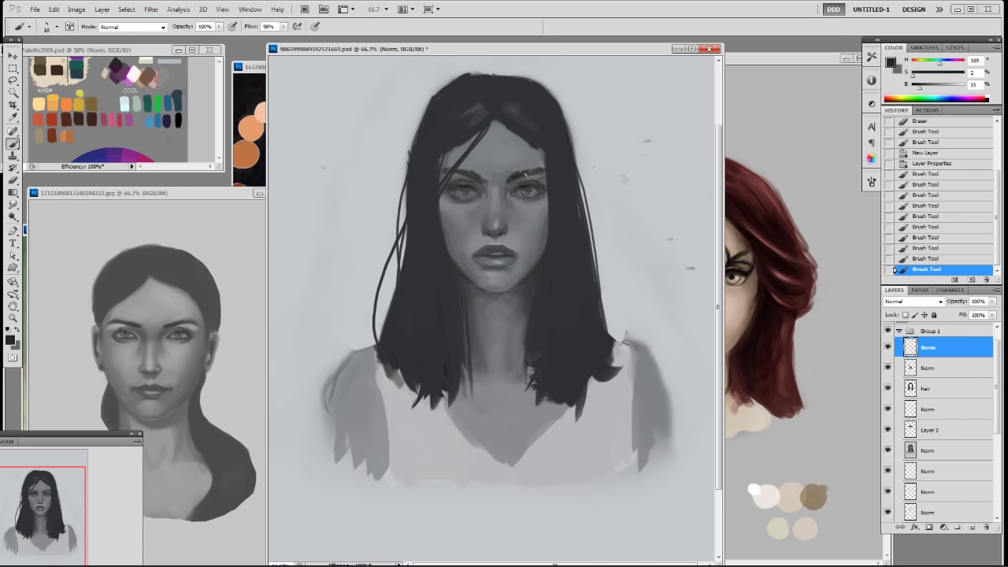
left_click(470, 176)
Step: Darken the line between the lips, undoing one stroke, and add dark accents to the eye beneath the loose hair strand
left_click(478, 258)
left_click(490, 255)
key("ctrl+z")
left_click(490, 254)
left_click(465, 195)
left_click(465, 195)
left_click(466, 188)
Step: Touch up the brow edges and lips with sampled greys, and compare the portrait with Group 1 hidden and shown
left_click(540, 173, "alt")
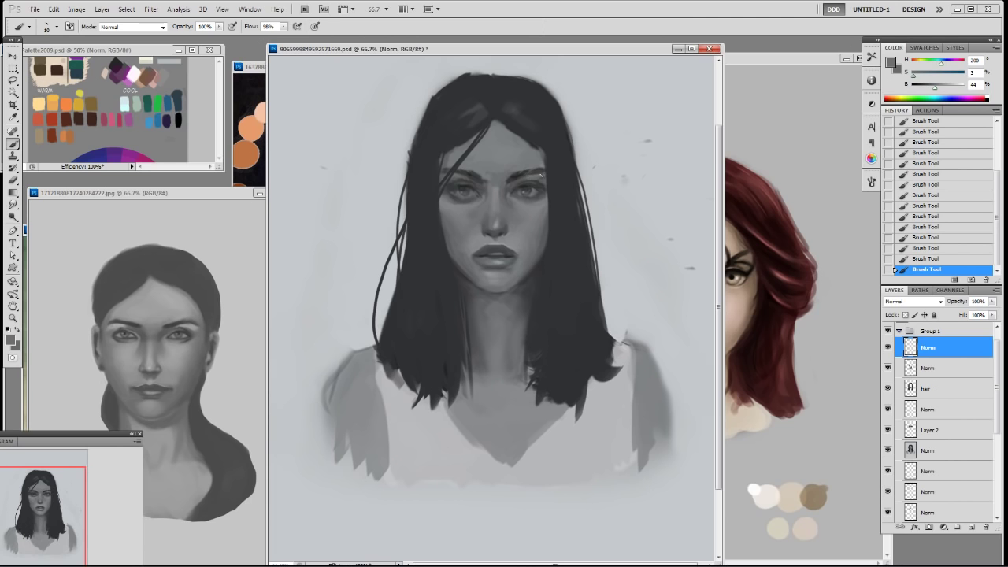
left_click(540, 170, "alt")
left_click(467, 171, "alt")
left_click(457, 163, "alt")
left_click(509, 254, "alt")
left_click(508, 254, "alt")
left_click(887, 330)
left_click(887, 330)
left_click(888, 331)
left_click(888, 331)
Step: Soften the shading around the nose tip and nostrils with sampled mid greys
left_click(482, 230, "alt")
left_click(513, 230, "alt")
left_click(504, 231, "alt")
left_click(485, 228, "alt")
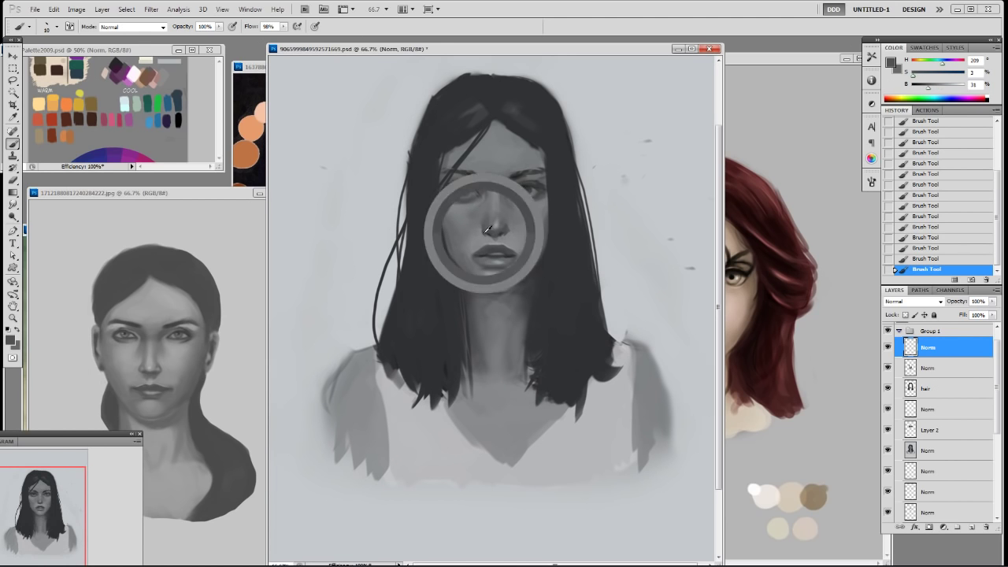
Step: Pick the 33 px textured brush and set its tip spacing to 167%
right_click(532, 186)
left_click(584, 253)
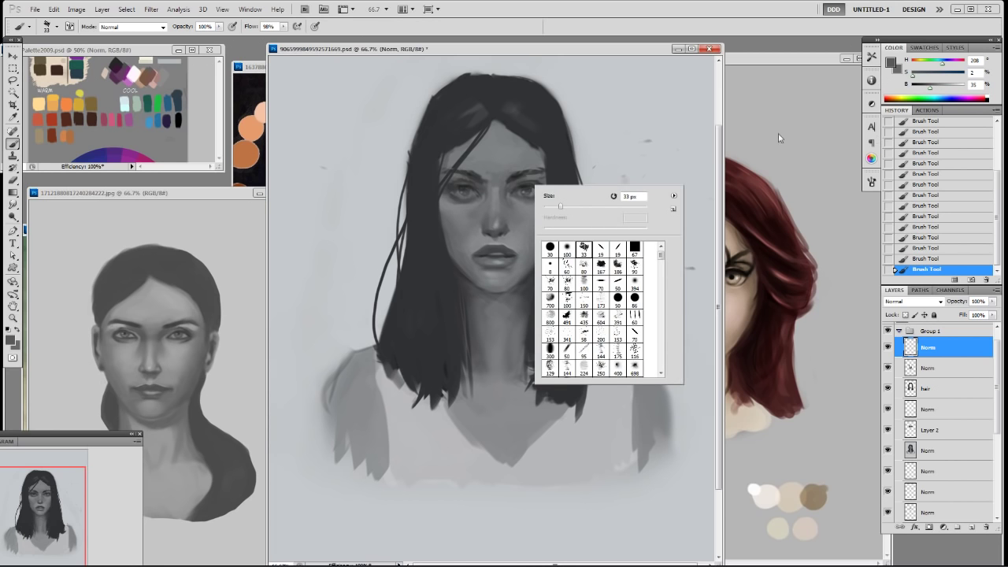
left_click(871, 182)
left_click_drag(749, 337, 815, 337)
left_click(683, 228)
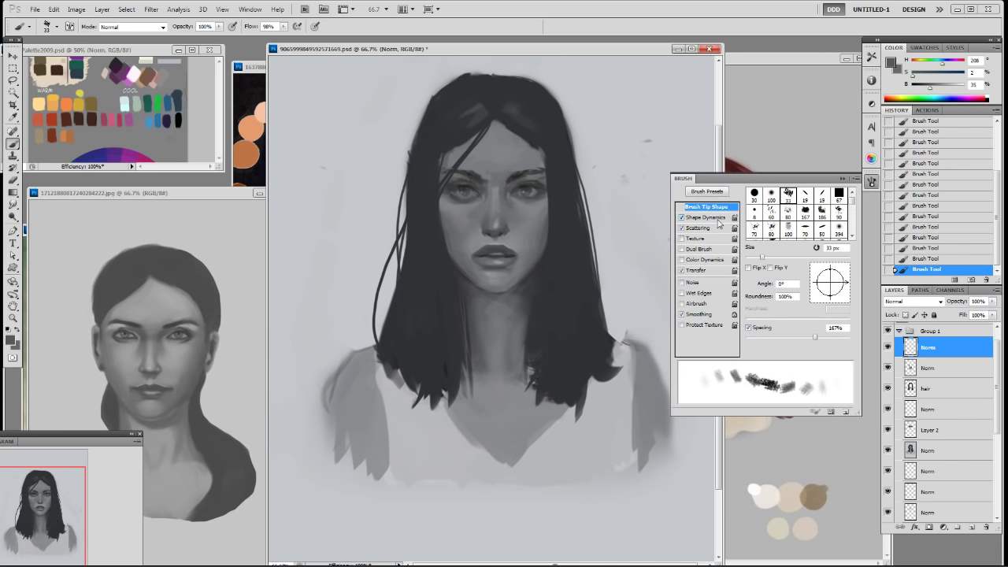
left_click(723, 227)
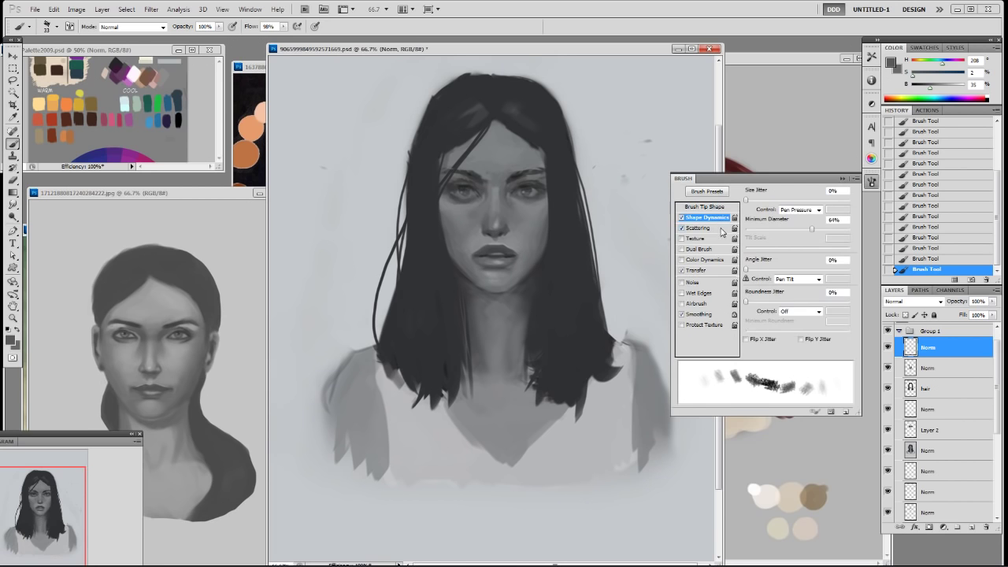
Step: Set the brush scatter to 821% on both axes, raise the scatter count, and widen the spacing to 186%
left_click(703, 218)
left_click_drag(762, 199, 833, 211)
left_click(699, 227)
left_click_drag(760, 233, 768, 233)
left_click(709, 208)
left_click_drag(814, 337, 824, 337)
left_click(819, 337)
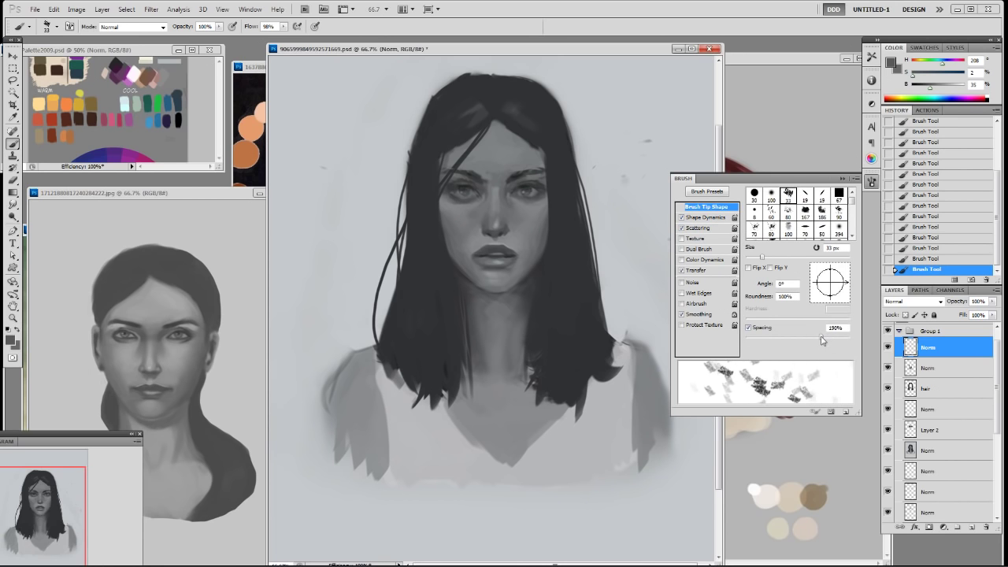
Step: Sample a dark grey and dab freckles over the nose with a 5 px brush at 30% opacity
left_click(502, 230, "alt")
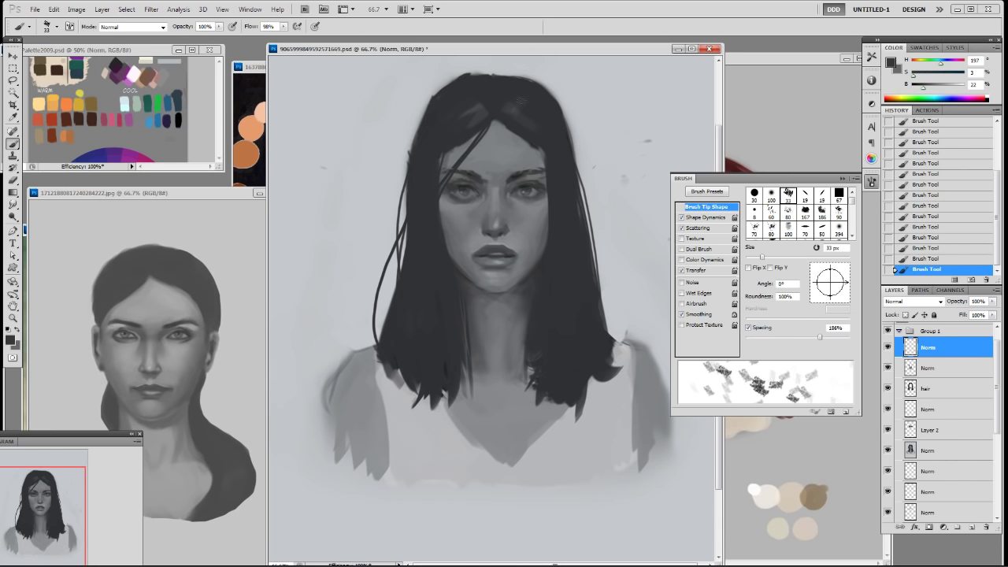
key("3")
key("[")
key("[")
key("[")
key("[")
key("[")
key("[")
key("[")
key("[")
key("[")
key("[")
key("[")
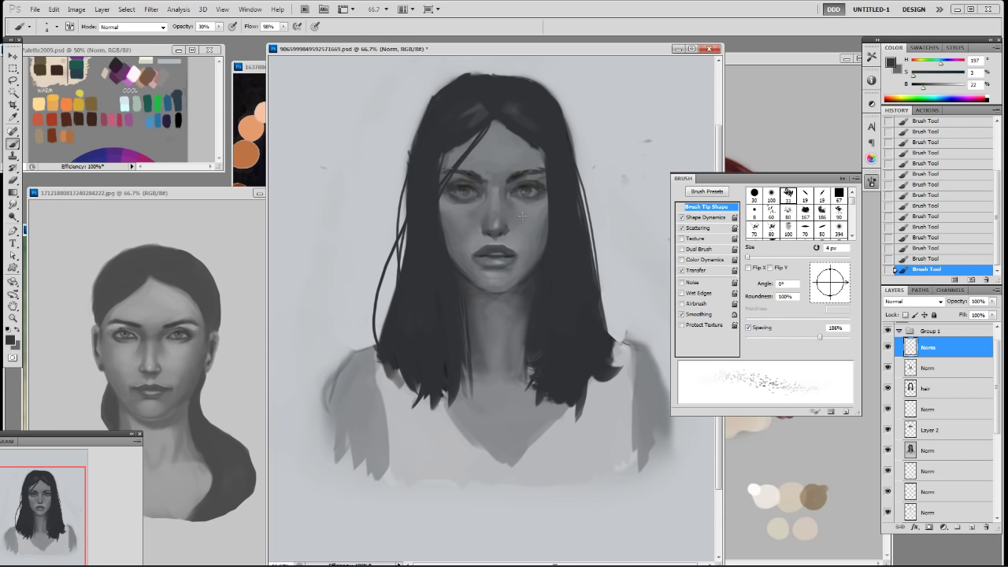
key("bracketright")
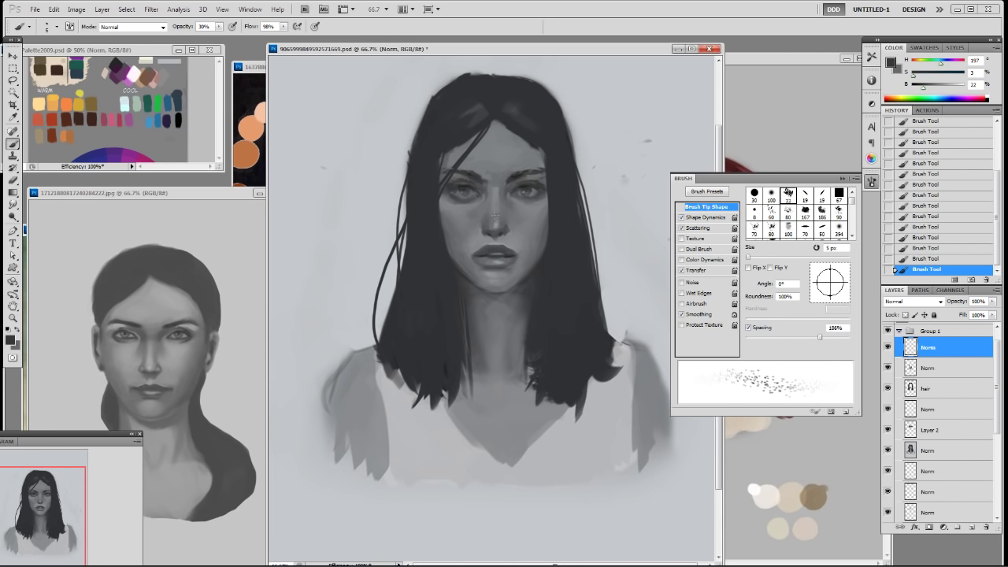
Step: Set the brush's scatter count to 1, erase excess spots, and repaint faint freckles across the nose and right cheek
left_click(713, 228)
left_click_drag(771, 238, 746, 235)
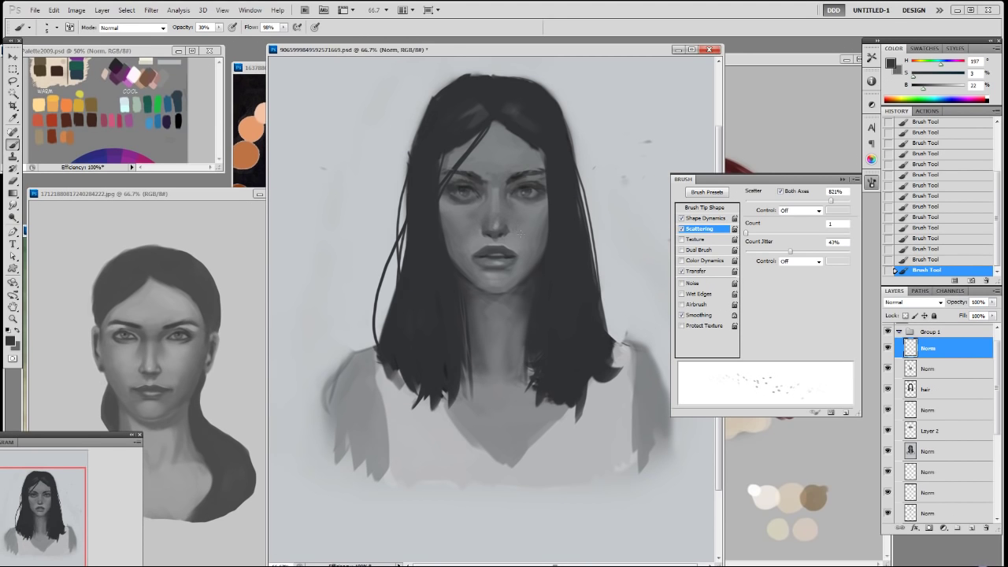
key("e")
left_click(495, 219)
left_click(502, 222)
left_click(511, 224)
left_click(518, 227)
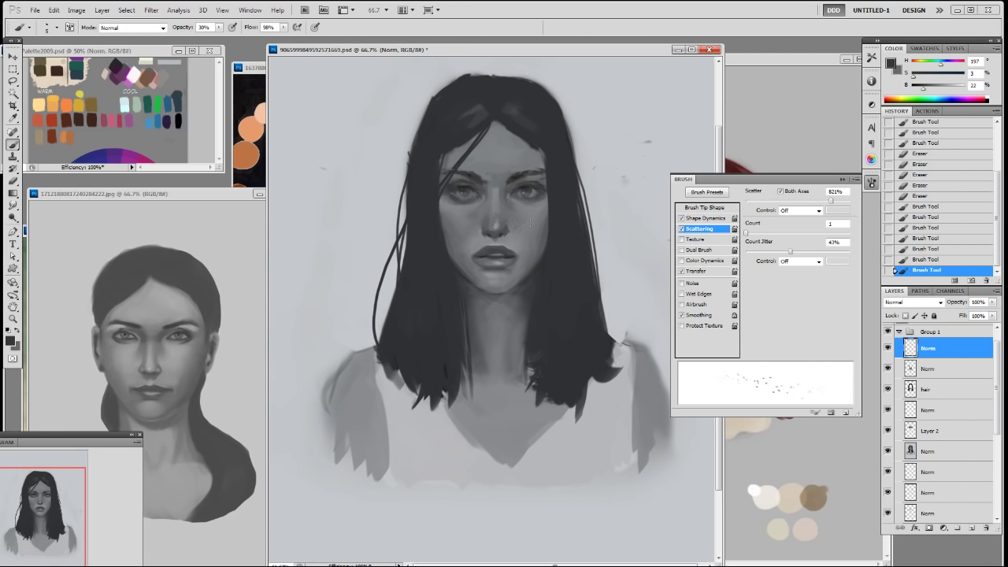
key("F5")
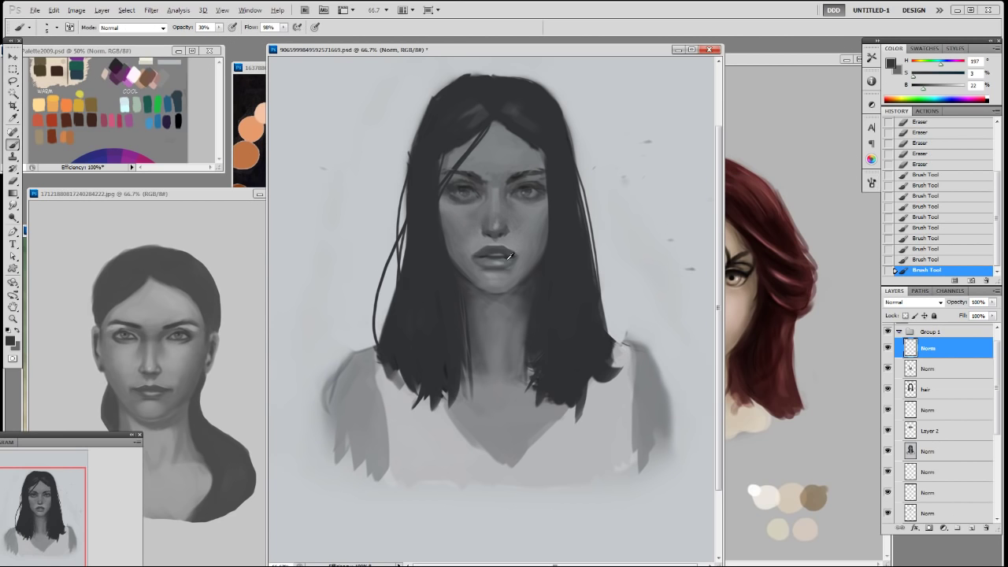
Step: Add an Overlay layer named Olay and paint soft light grey highlights on both eyes at 35% opacity
left_click(501, 261, "alt")
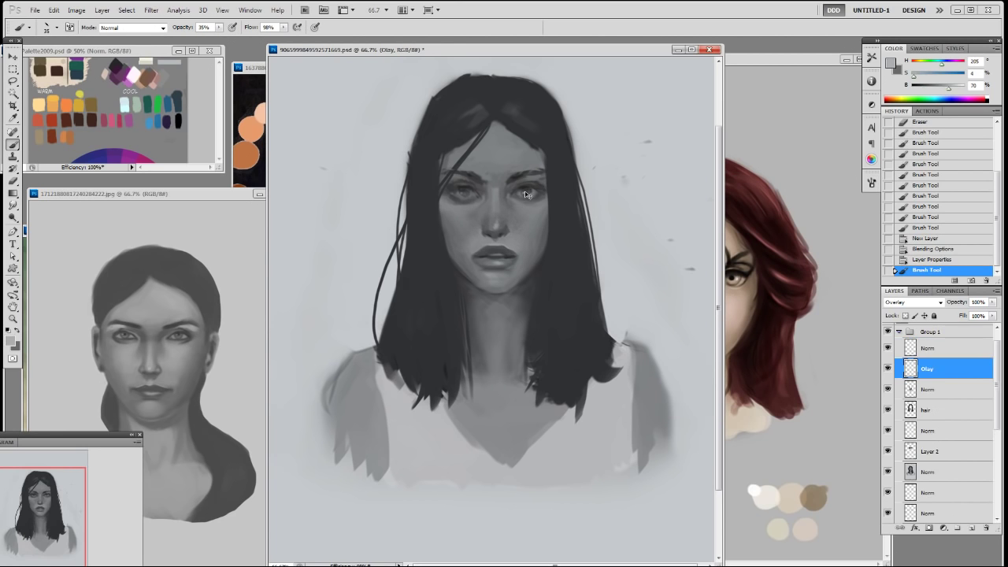
key("ctrl+z")
left_click(533, 190)
left_click(472, 203)
left_click(459, 195)
left_click(460, 195)
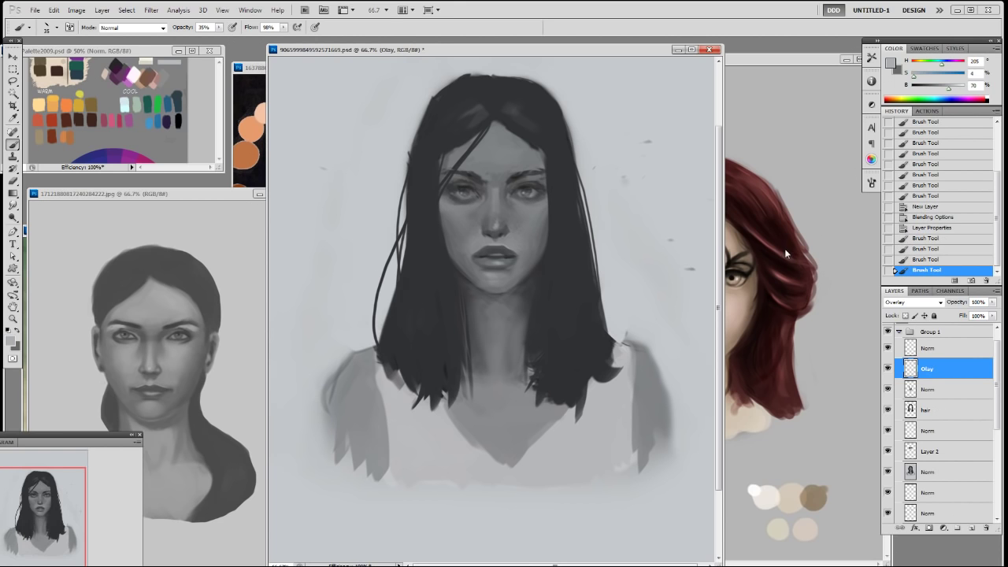
left_click(542, 193)
left_click(461, 198)
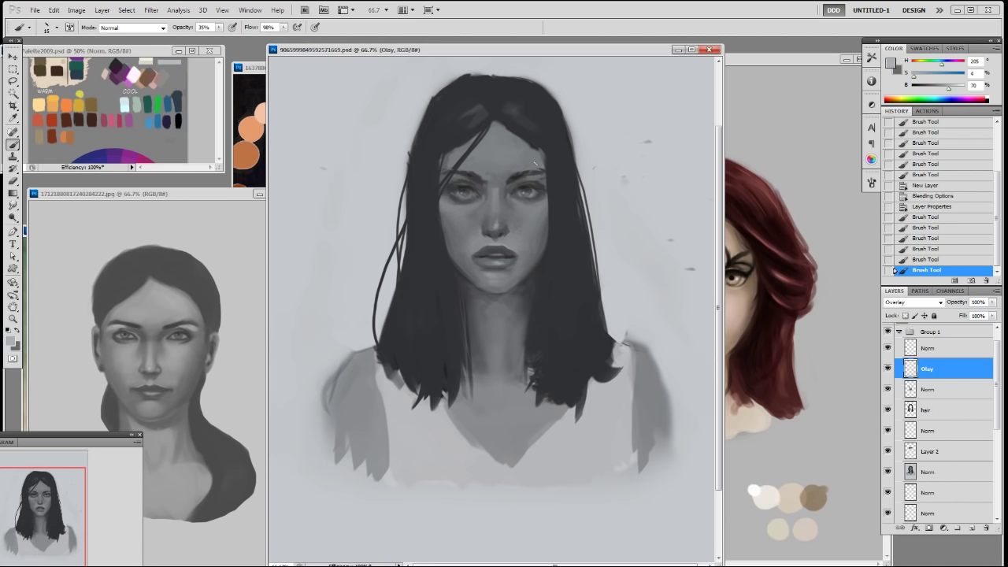
left_click(537, 198)
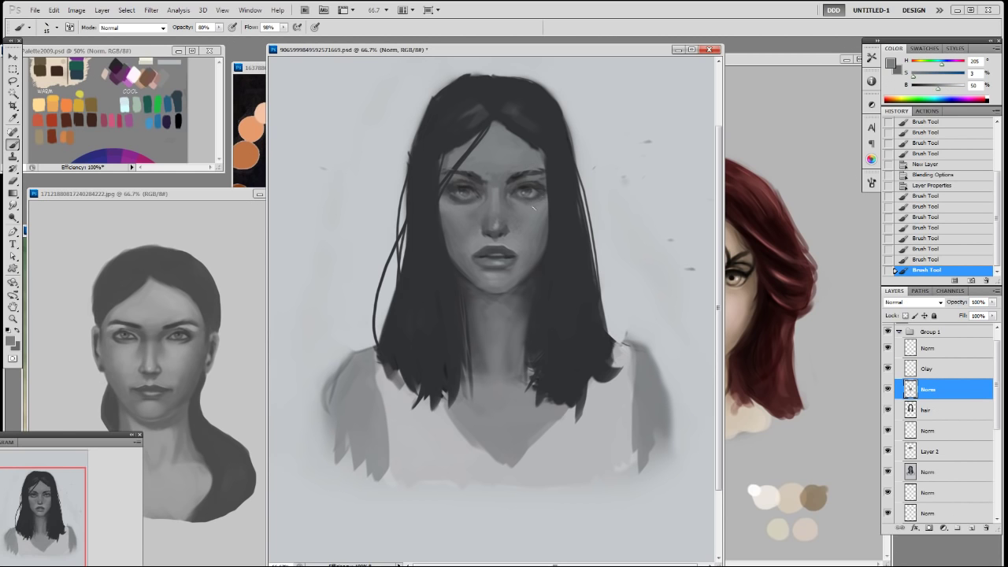
Step: Touch up the skin beside the right eye and cheek on the Norm layer at 80% opacity, and save the file
left_click(538, 211)
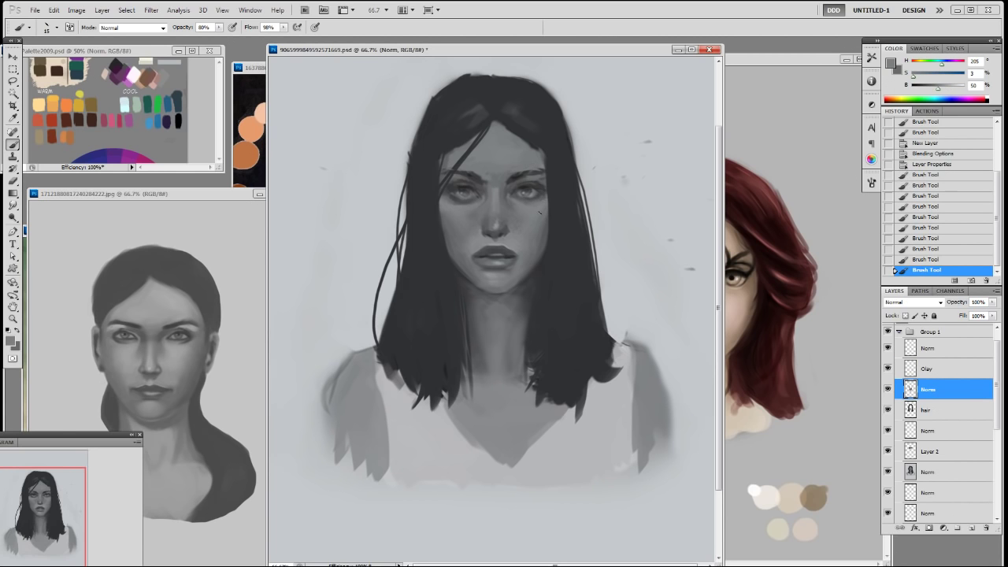
left_click(545, 186, "alt")
left_click(540, 180)
key("ctrl+s")
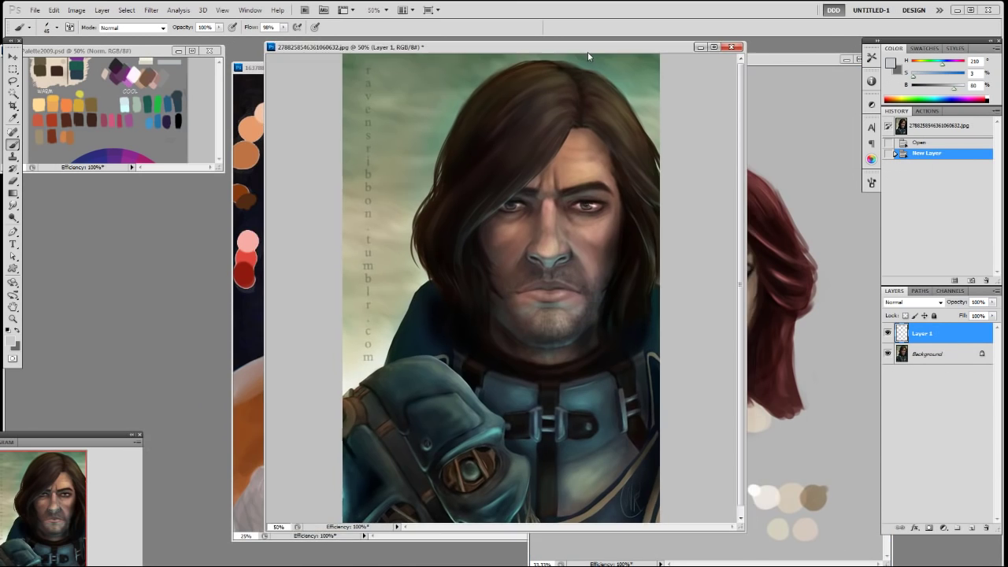
Step: Switch to the armored man's portrait, reposition and enlarge its window, and pick a 19 px brush
left_click_drag(587, 52, 536, 62)
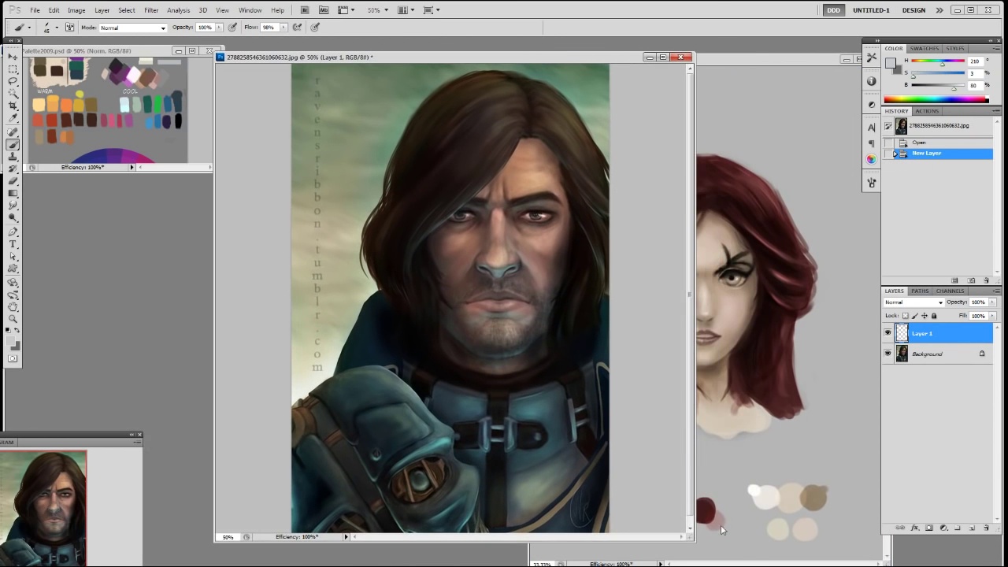
left_click_drag(692, 543, 805, 566)
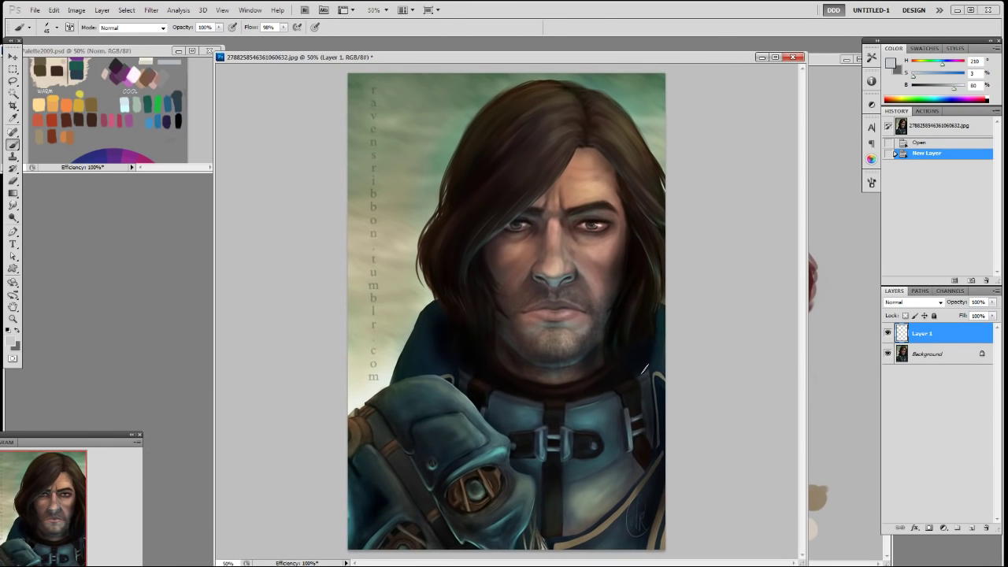
right_click(636, 372)
left_click(692, 437)
left_click(560, 244)
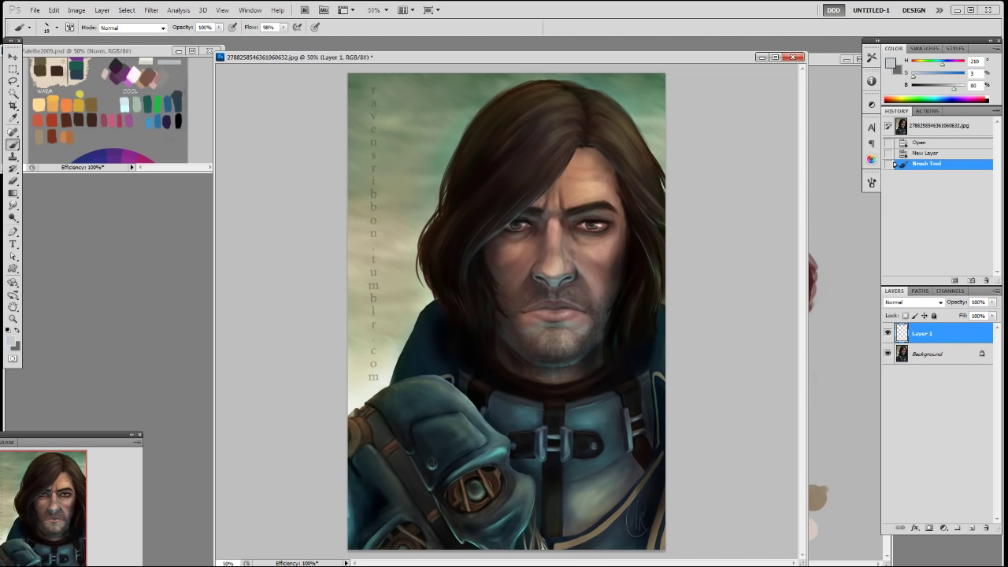
Step: Draw red arrows on Layer 1 pointing at the man's forehead and the underside of his nose
left_click(60, 118, "alt")
left_click_drag(617, 88, 591, 169)
key("ctrl+z")
mouse_move(627, 111)
left_mouse_down()
mouse_move(582, 172)
mouse_move(646, 95)
left_mouse_up()
mouse_move(569, 307)
left_mouse_down()
mouse_move(572, 326)
mouse_move(574, 304)
left_mouse_up()
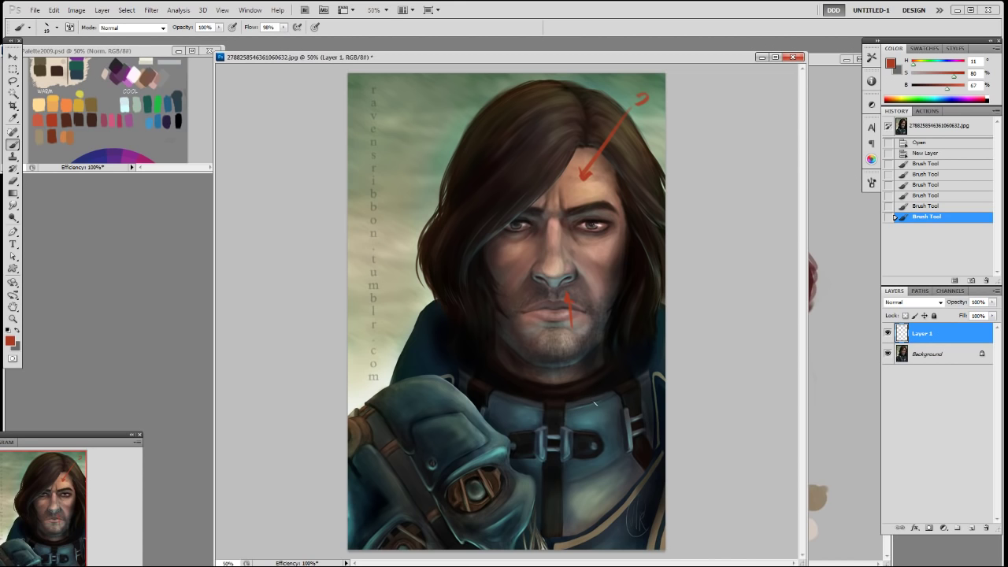
Step: Sample the armor teal and paint a lighter rim along the right collar plate and the round stud beside it
left_click(587, 421, "alt")
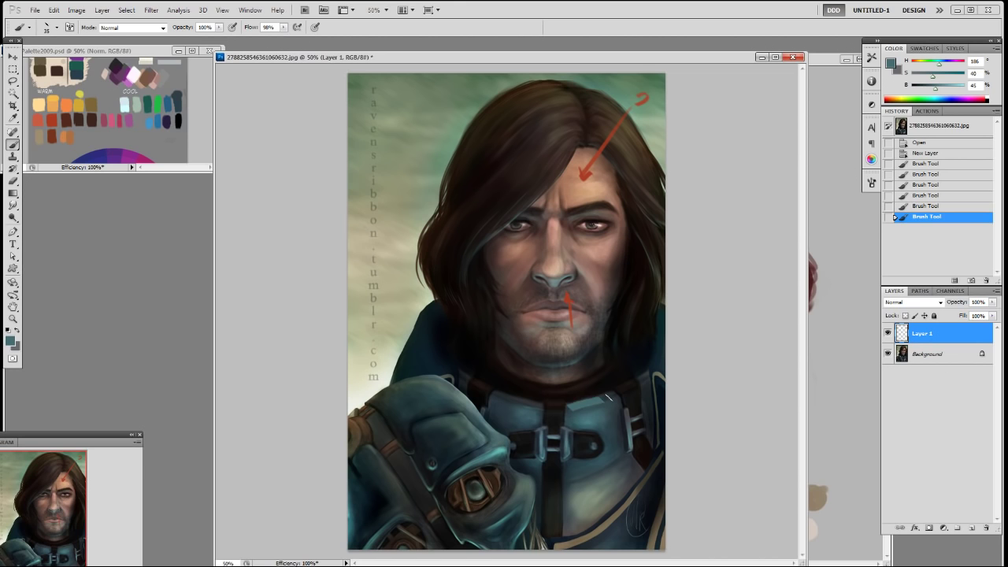
mouse_move(565, 407)
left_mouse_down()
mouse_move(607, 396)
mouse_move(582, 415)
left_mouse_up()
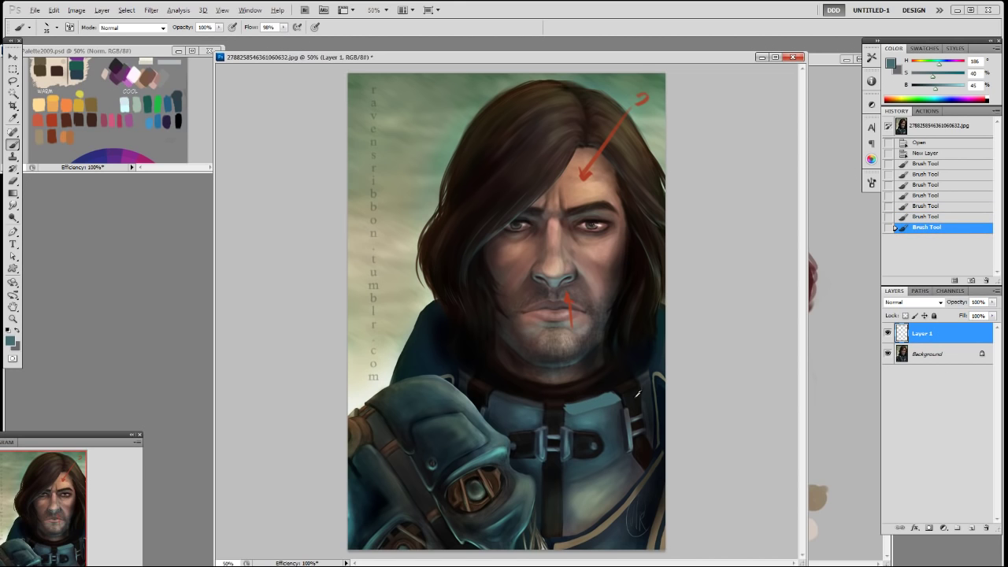
left_click(653, 357, "alt")
left_click_drag(921, 90, 923, 76)
mouse_move(615, 392)
left_mouse_down()
mouse_move(645, 376)
mouse_move(633, 387)
left_mouse_up()
left_click(636, 384, "alt")
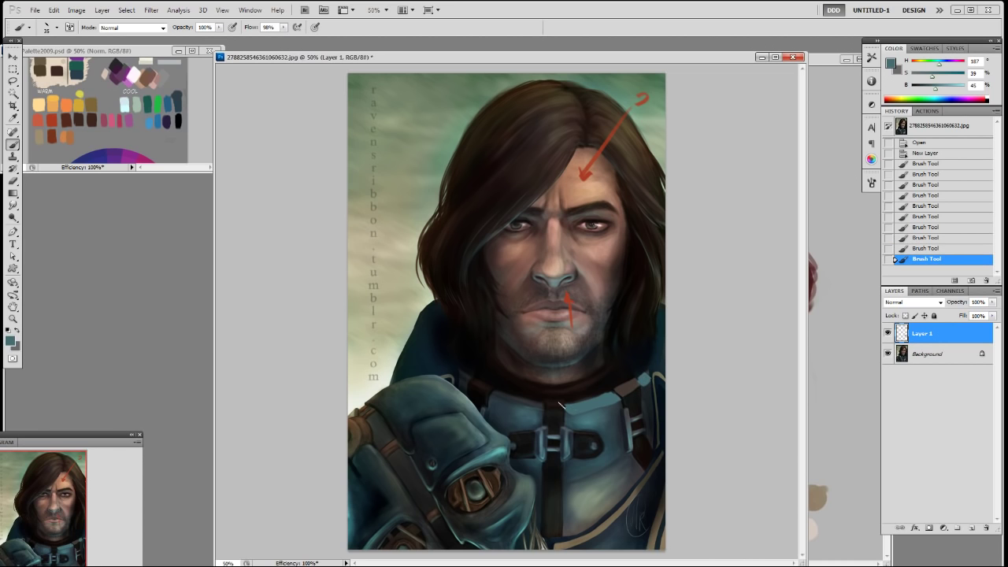
Step: Switch to a 40 px brush, set the teal's saturation to 21%, and load Layer 1's painted area as a selection
right_click(540, 408)
double_click(630, 475)
left_click_drag(930, 78, 923, 77)
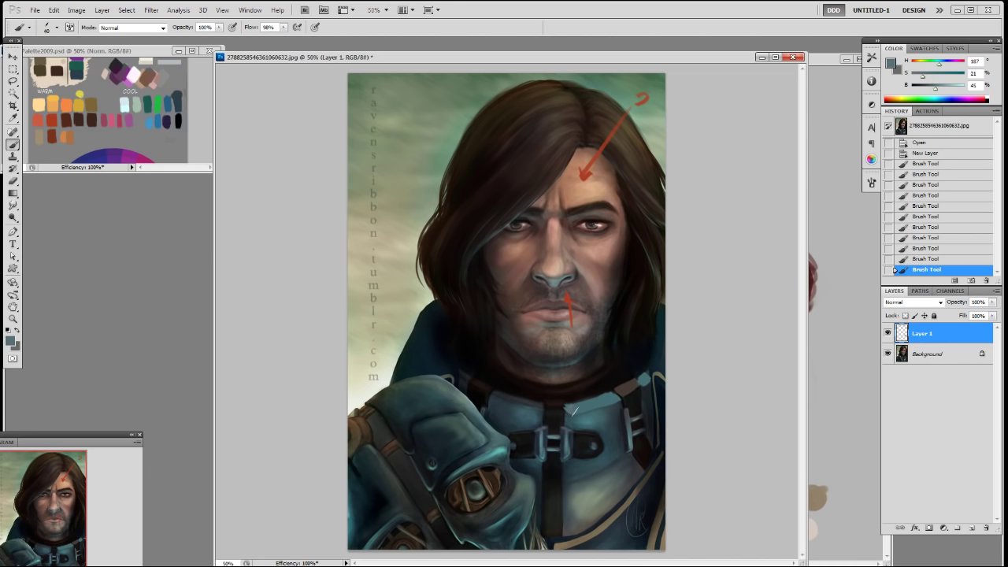
key("bracketright")
left_click(902, 333, "ctrl")
left_click(580, 403)
key("ctrl+z")
Step: Brighten the right collar rim and stud within the selection, using the desaturated teal at 61% brightness
left_click_drag(936, 87, 938, 87)
mouse_move(575, 411)
left_mouse_down()
mouse_move(604, 398)
mouse_move(641, 374)
left_mouse_up()
left_click(628, 393)
left_click_drag(937, 89, 945, 88)
mouse_move(601, 407)
left_mouse_down()
mouse_move(627, 401)
mouse_move(569, 418)
mouse_move(604, 407)
left_mouse_up()
key("ctrl+z")
left_click_drag(609, 407, 621, 406)
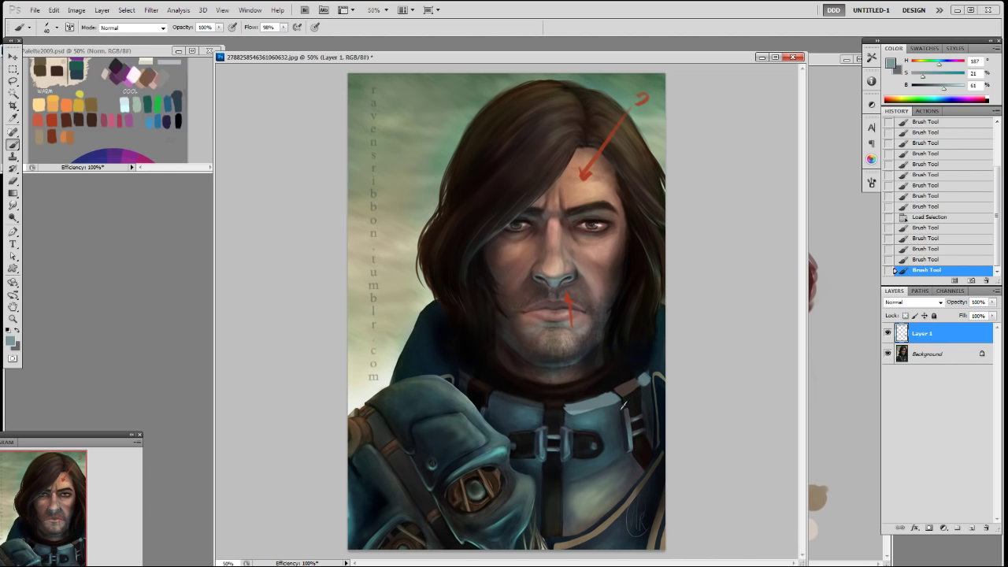
Step: Clear the selection and paint a matching teal highlight along the left collar plate's upper edge
left_click(578, 408, "alt")
key("ctrl+d")
mouse_move(515, 401)
left_mouse_down()
mouse_move(496, 394)
mouse_move(538, 408)
left_mouse_up()
left_click_drag(523, 403, 540, 408)
mouse_move(526, 404)
left_mouse_down()
mouse_move(541, 408)
mouse_move(536, 397)
mouse_move(504, 413)
mouse_move(537, 408)
left_mouse_up()
Step: Adjust the eraser tip and clean up the edges of the left collar highlight
key("e")
key("ctrl+z")
right_click(536, 404)
left_click(620, 470)
key("ctrl+z")
key("bracketright")
key("bracketright")
mouse_move(511, 414)
left_mouse_down()
mouse_move(539, 408)
mouse_move(541, 397)
mouse_move(488, 376)
left_mouse_up()
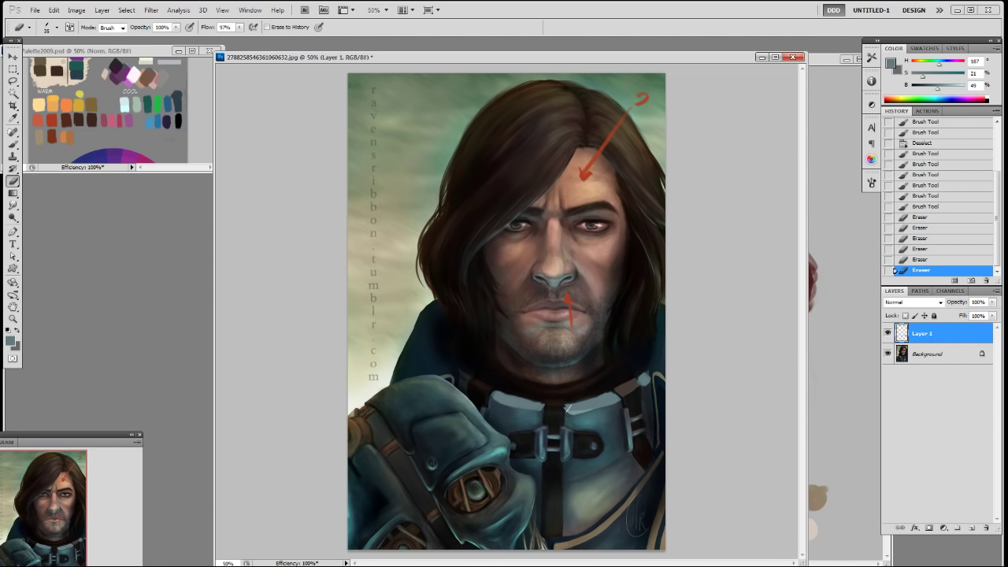
mouse_move(526, 403)
left_mouse_down()
mouse_move(537, 410)
mouse_move(473, 382)
left_mouse_up()
Step: Paint the brown strap beside the left collar plate with sampled browns
key("b")
left_click(525, 405, "alt")
left_click(482, 386, "alt")
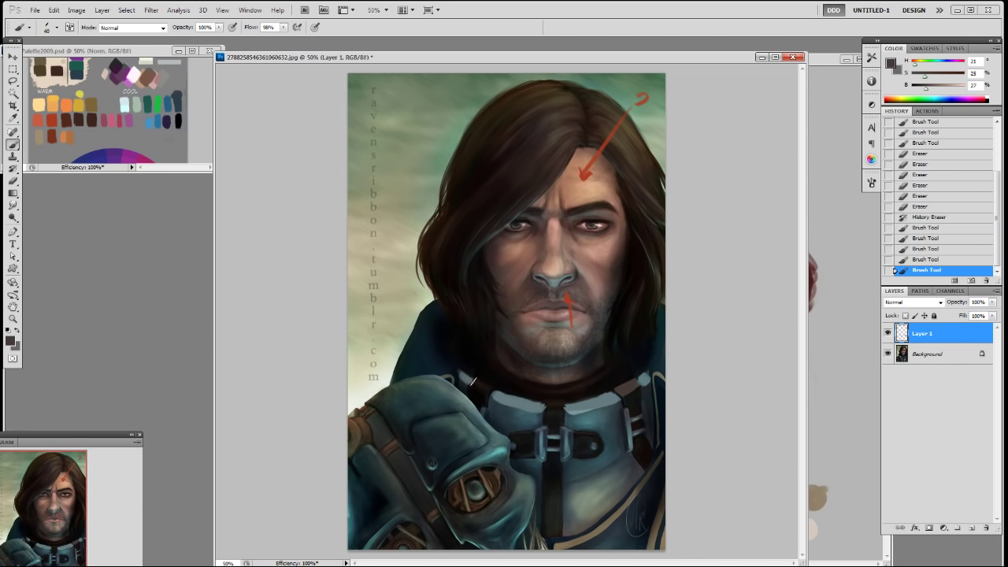
left_click_drag(490, 393, 477, 386)
mouse_move(488, 392)
left_mouse_down()
mouse_move(477, 386)
mouse_move(496, 399)
left_mouse_up()
left_click(501, 399, "alt")
left_click_drag(495, 394, 481, 387)
Step: Switch to a 19 px brush and refine the left strap and its stud with sampled brown and teal tones
right_click(555, 368)
left_click(619, 433)
left_click(483, 389, "alt")
left_click_drag(489, 392, 470, 381)
left_click(474, 389, "alt")
left_click(466, 380, "alt")
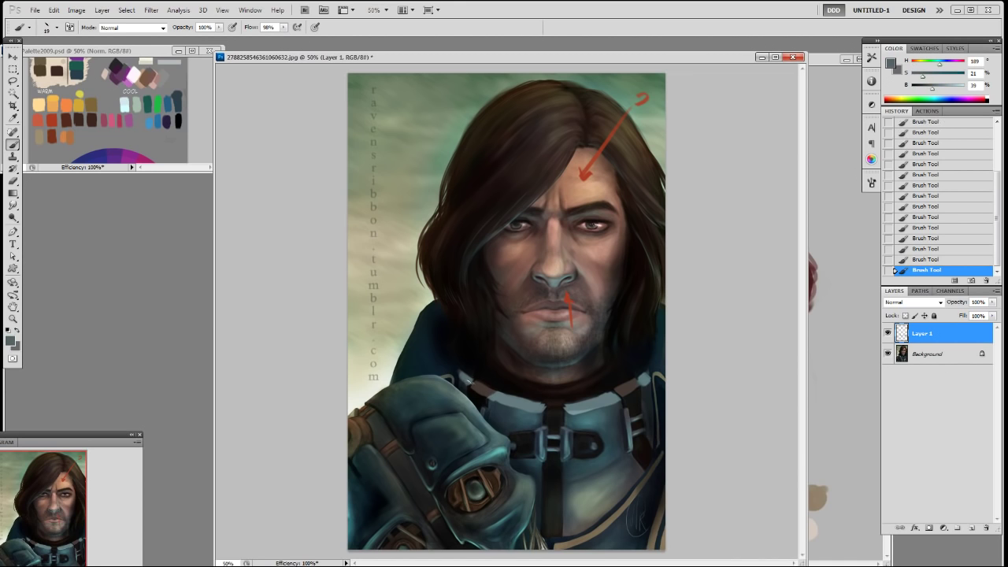
left_click(463, 377, "alt")
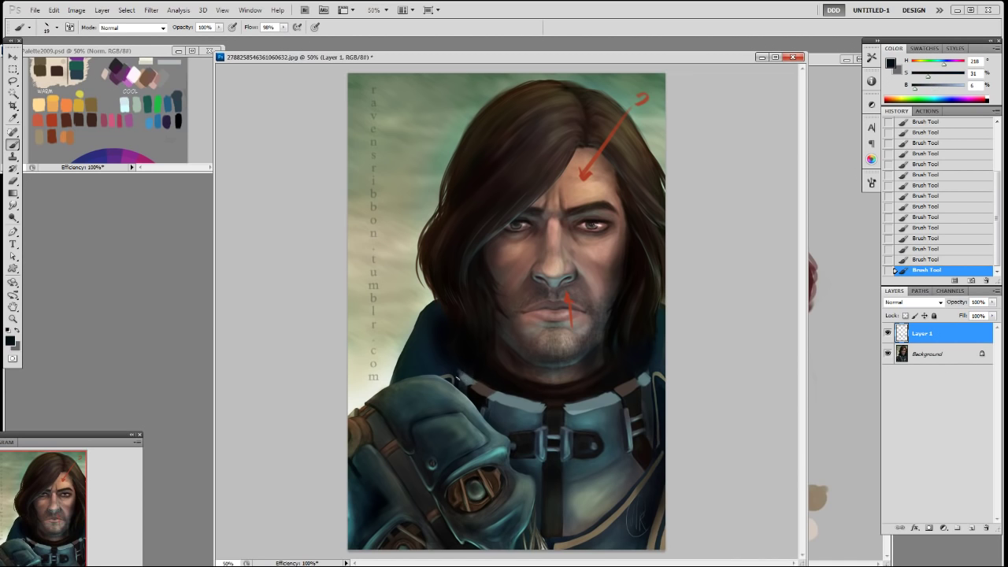
Step: Define the dark center strap between the collar plates with sampled dark tones, and erase the excess along its edge
left_click(612, 423, "alt")
left_click(545, 415, "alt")
left_click(572, 413, "alt")
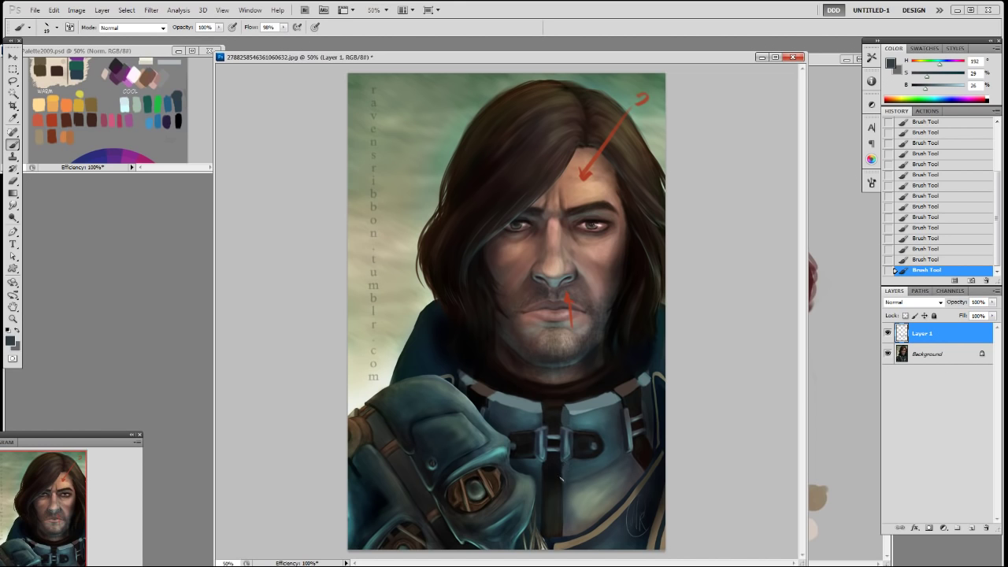
left_click(559, 409, "alt")
key("e")
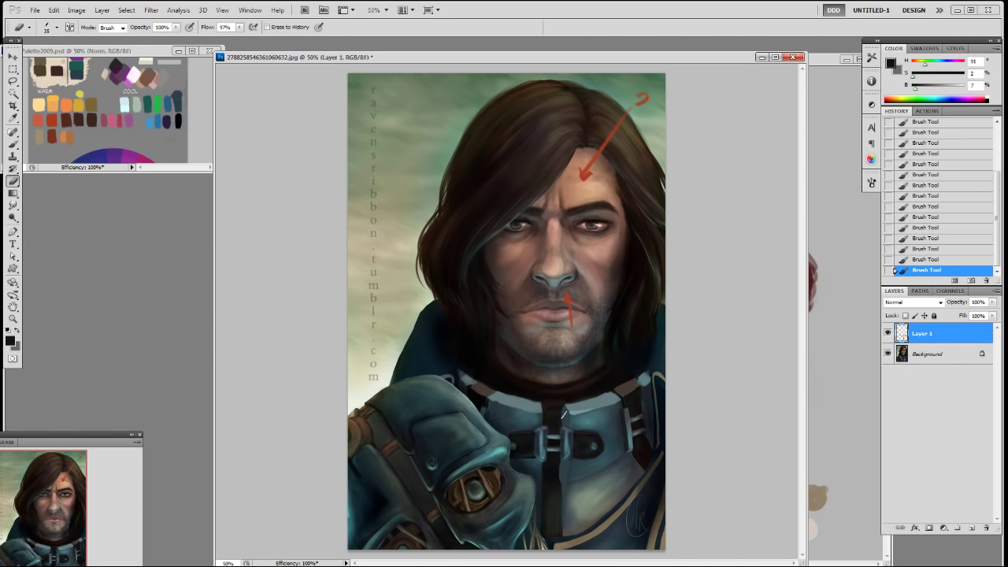
right_click(560, 410)
left_click(560, 410)
key("b")
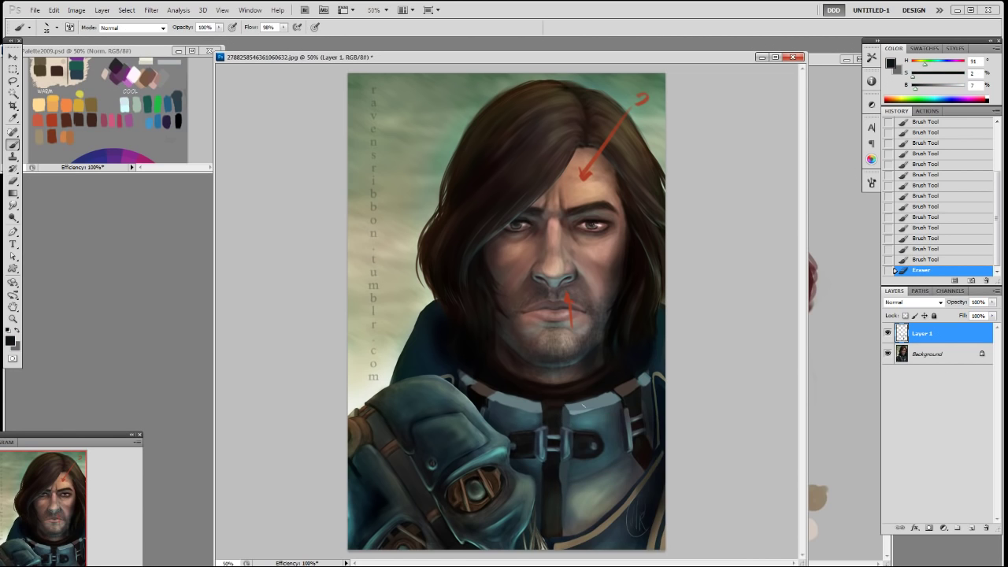
Step: Refine the center strap and the inner edges of the collar plates with sampled tones, varying brush opacity between 30% and 100%
key("3")
mouse_move(565, 420)
left_mouse_down()
mouse_move(545, 429)
mouse_move(517, 399)
mouse_move(538, 398)
mouse_move(566, 420)
left_mouse_up()
left_click(534, 396, "alt")
left_click(511, 385, "alt")
key("0")
left_click(514, 388, "alt")
left_click(572, 407, "alt")
left_click(567, 417)
left_click(562, 432)
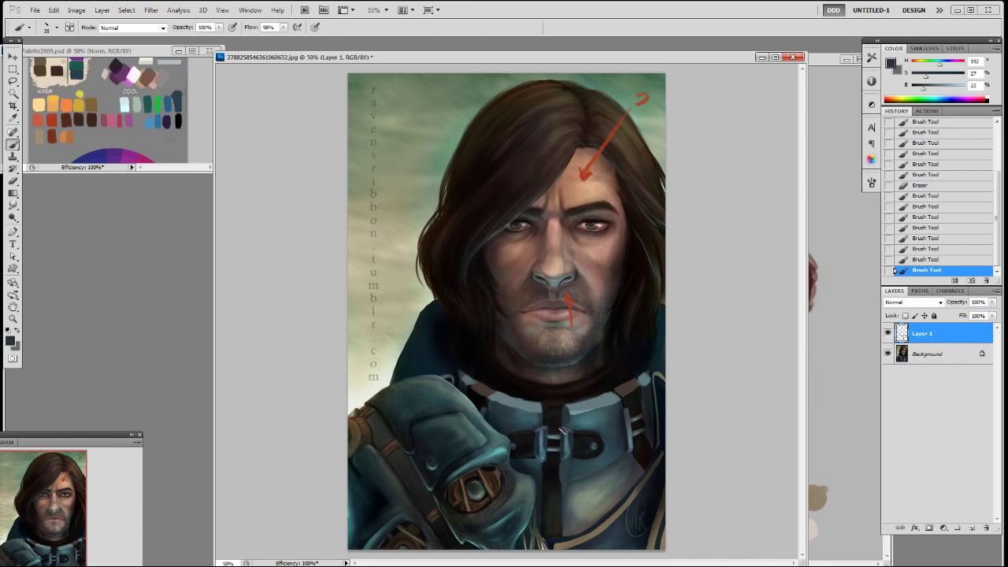
Step: Tint the leather straps on both sides of the center buckle with a sampled brown at 50% opacity, and compare against the original
left_click(595, 431, "alt")
key("5")
mouse_move(598, 436)
left_mouse_down()
mouse_move(592, 457)
mouse_move(513, 440)
mouse_move(530, 453)
mouse_move(525, 443)
left_mouse_up()
left_click(889, 335)
left_click(888, 334)
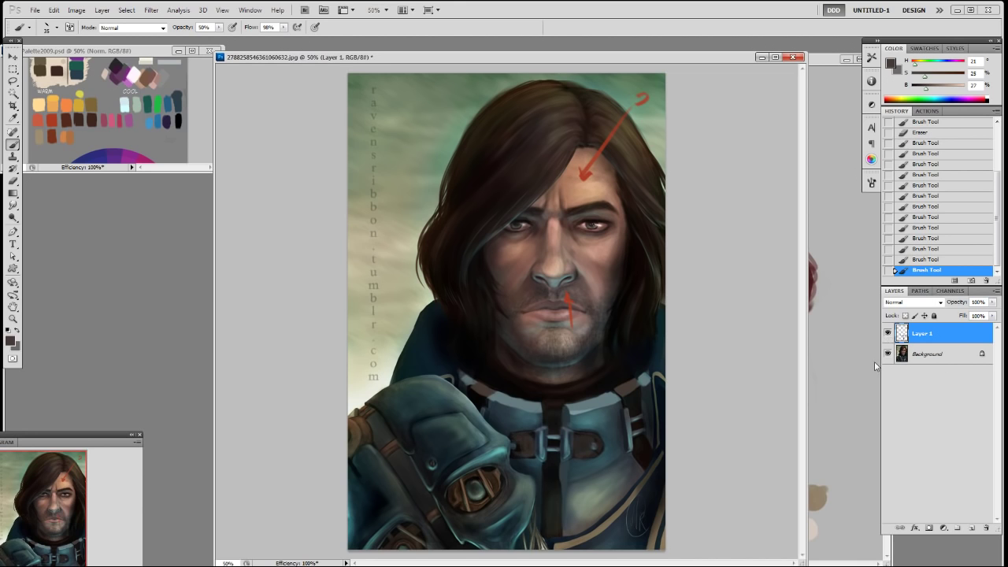
Step: Duplicate Layer 1, lasso the face area and clear the red annotation marks from the copy
left_click_drag(930, 352, 971, 528)
key("l")
mouse_move(607, 344)
left_mouse_down()
mouse_move(478, 174)
mouse_move(642, 99)
mouse_move(621, 233)
mouse_move(444, 235)
mouse_move(543, 76)
left_mouse_up()
key("Delete")
Step: Clear everything outside the face selection from Layer 1, deselect, and move Layer 1 above its copy
left_click(925, 354)
key("ctrl+shift+i")
key("Delete")
key("ctrl+d")
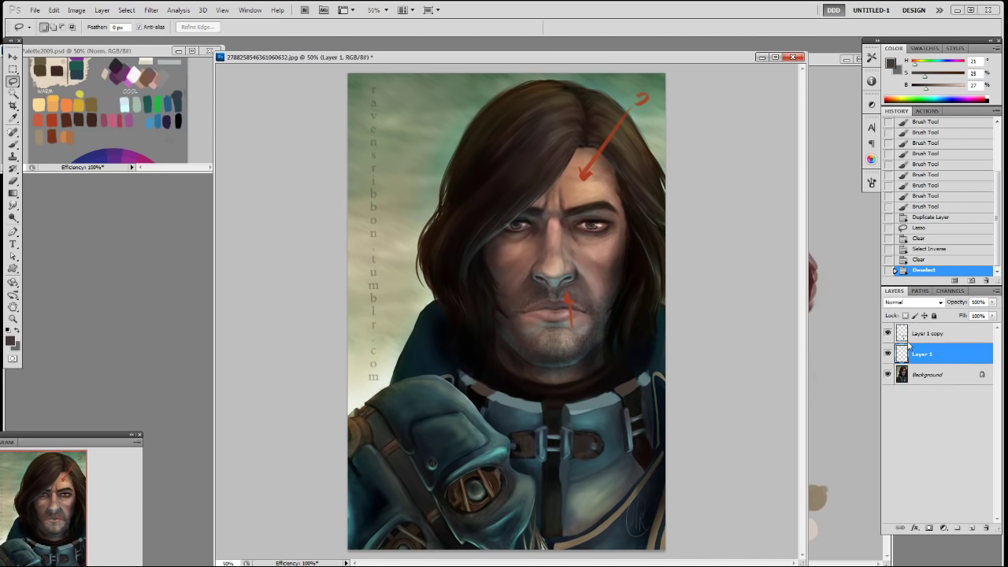
key("ctrl+bracketright")
left_click(929, 353)
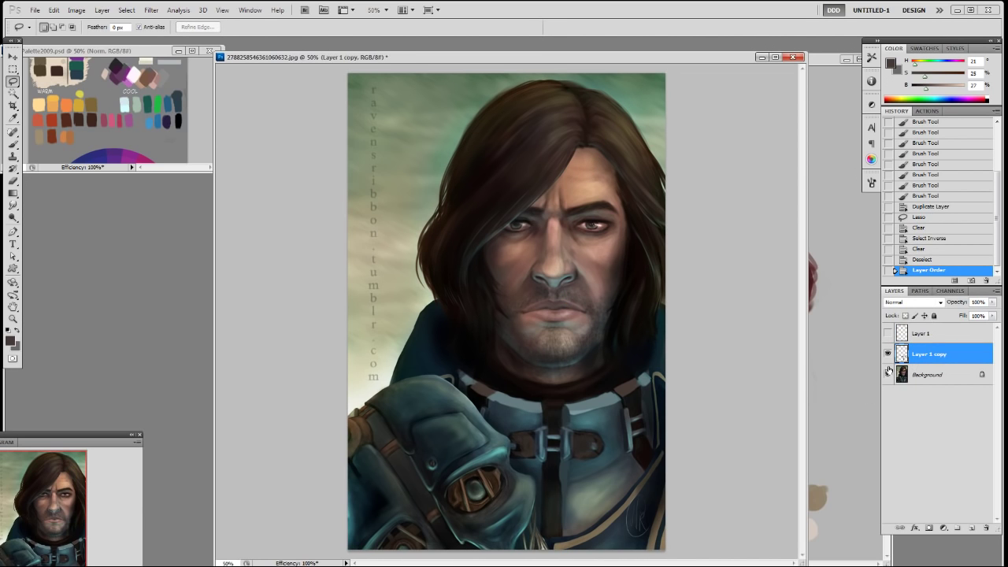
Step: On Layer 1, draw green guide lines along the shoulder armor's upper contours with a 20 px brush, redoing the first strokes
key("b")
left_click(460, 405, "alt")
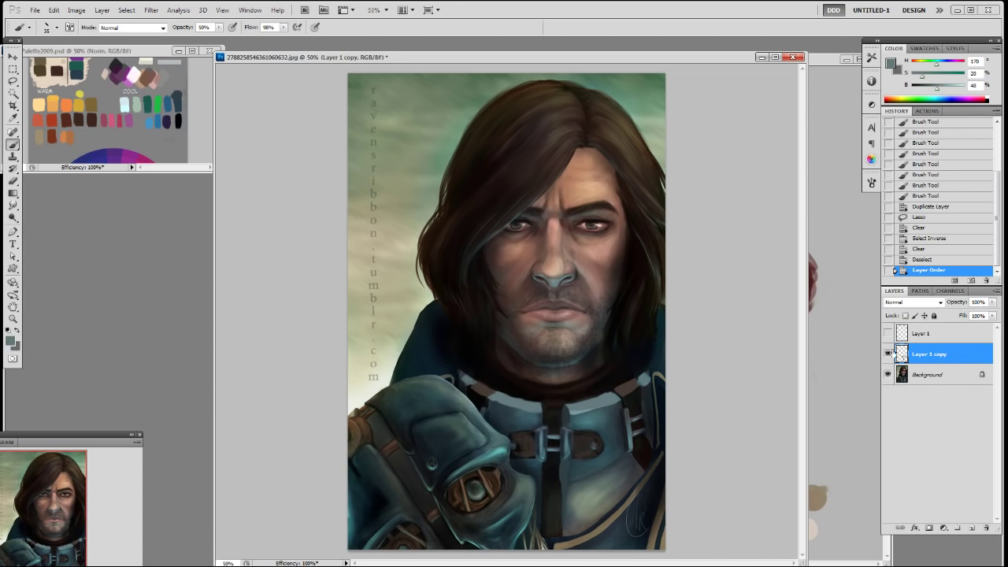
left_click(921, 334)
left_click(887, 333)
left_click(157, 104, "alt")
mouse_move(428, 487)
left_mouse_down()
mouse_move(493, 456)
mouse_move(423, 496)
mouse_move(379, 547)
mouse_move(510, 444)
left_mouse_up()
key("ctrl+z")
key("ctrl+z")
key("[")
mouse_move(349, 461)
left_mouse_down()
mouse_move(453, 404)
mouse_move(448, 389)
left_mouse_up()
left_click_drag(349, 420, 419, 374)
Step: Add green cross marks between the shoulder guide lines and outline the armor's lower front edge
left_click_drag(396, 453, 409, 466)
left_click_drag(408, 454, 396, 466)
left_click_drag(384, 411, 400, 425)
left_click_drag(399, 411, 386, 425)
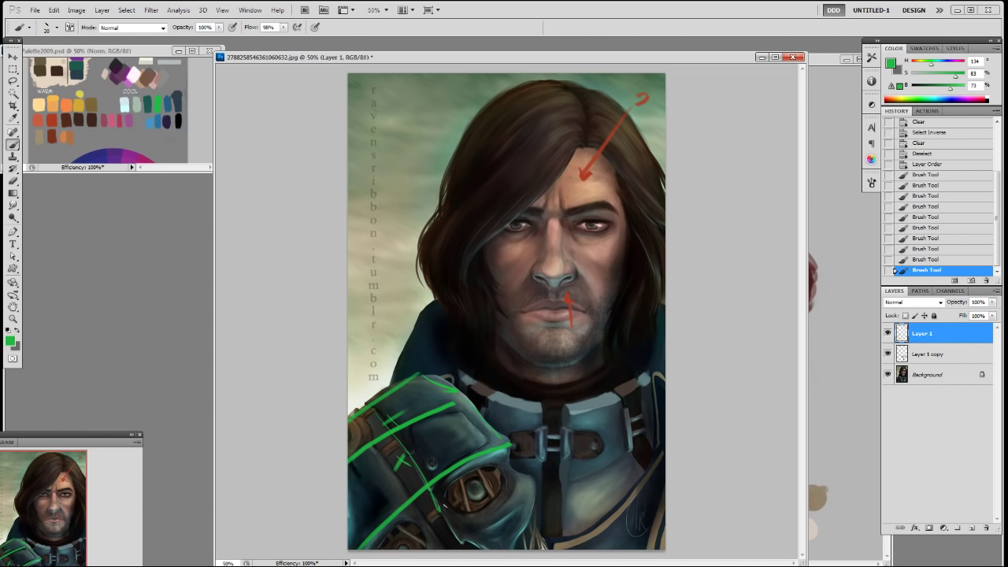
mouse_move(510, 446)
left_mouse_down()
mouse_move(533, 492)
mouse_move(523, 549)
left_mouse_up()
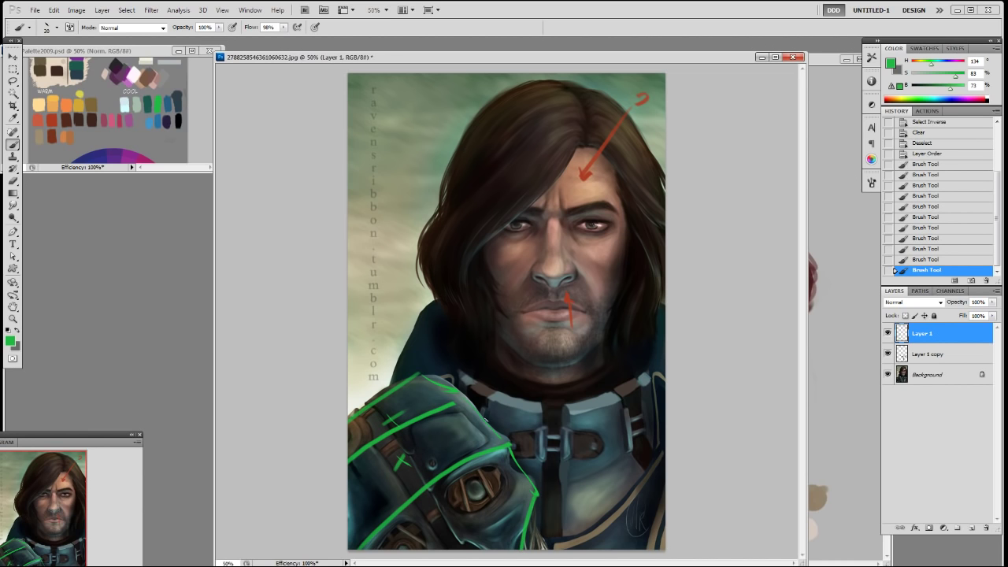
Step: On Layer 1 copy, reshape the metal bars of the center collar buckle with sampled light and dark teal tones
left_click(914, 354)
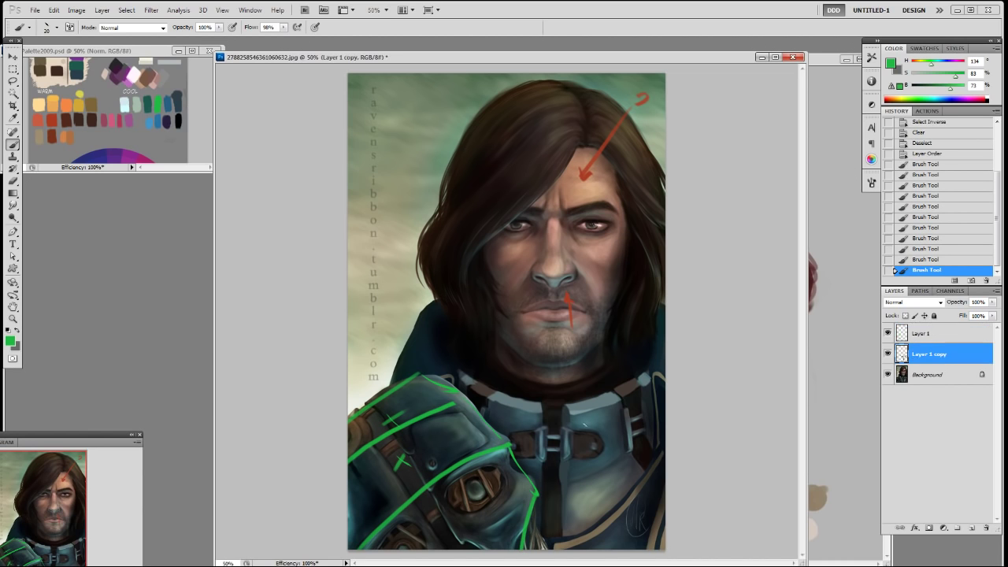
left_click(582, 407, "alt")
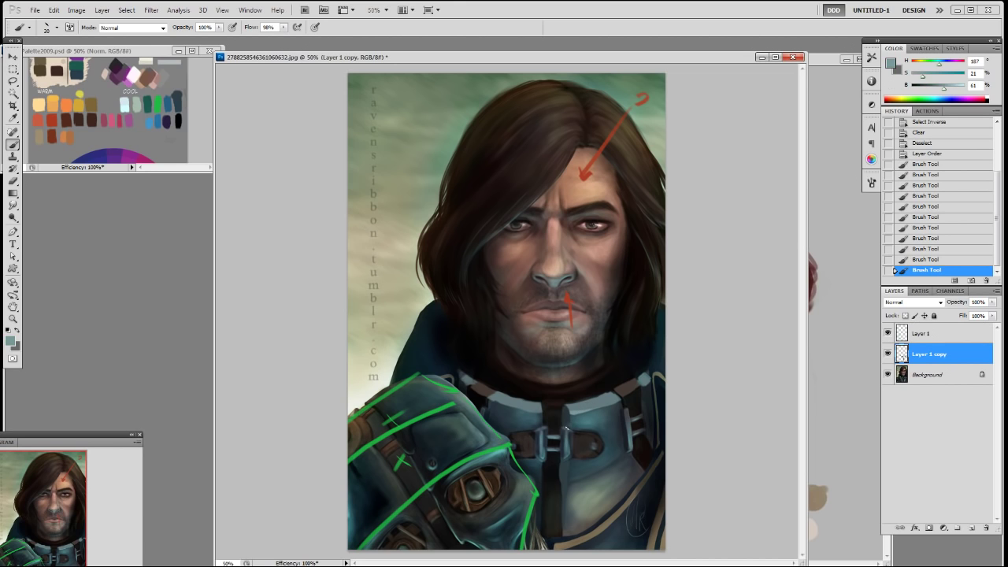
left_click(598, 418, "alt")
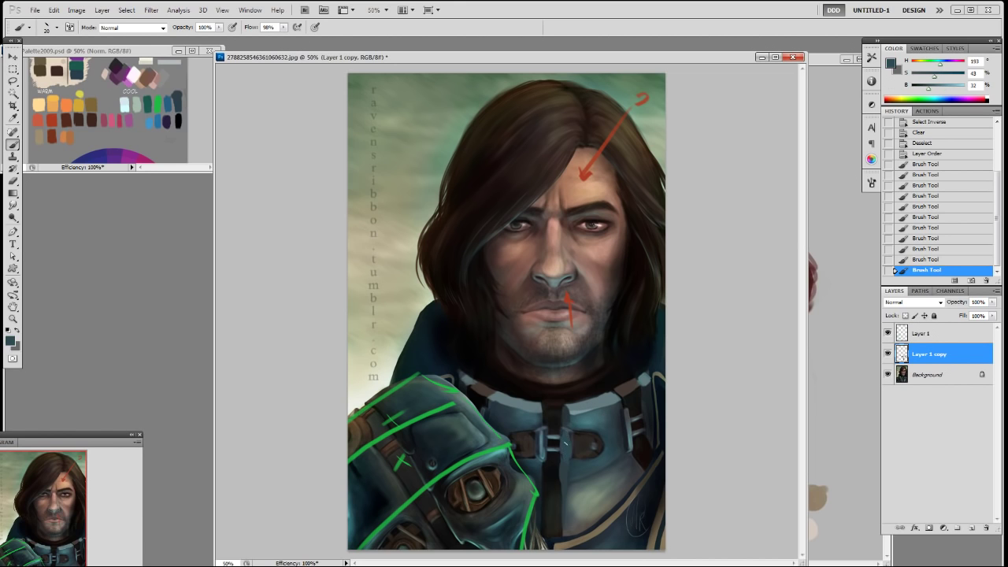
left_click_drag(565, 446, 564, 450)
mouse_move(539, 436)
left_mouse_down()
mouse_move(540, 452)
mouse_move(565, 464)
left_mouse_up()
left_click(567, 443)
left_click(562, 429, "alt")
left_click(565, 429)
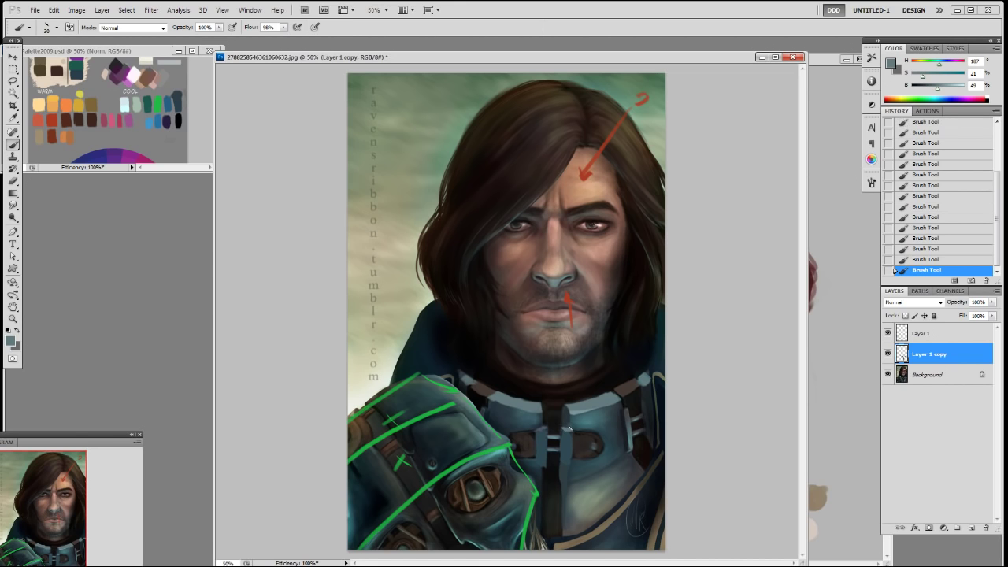
Step: Refine the center buckle and its leather straps with sampled brown, dark and teal tones
left_click(630, 385, "alt")
left_click(532, 433, "alt")
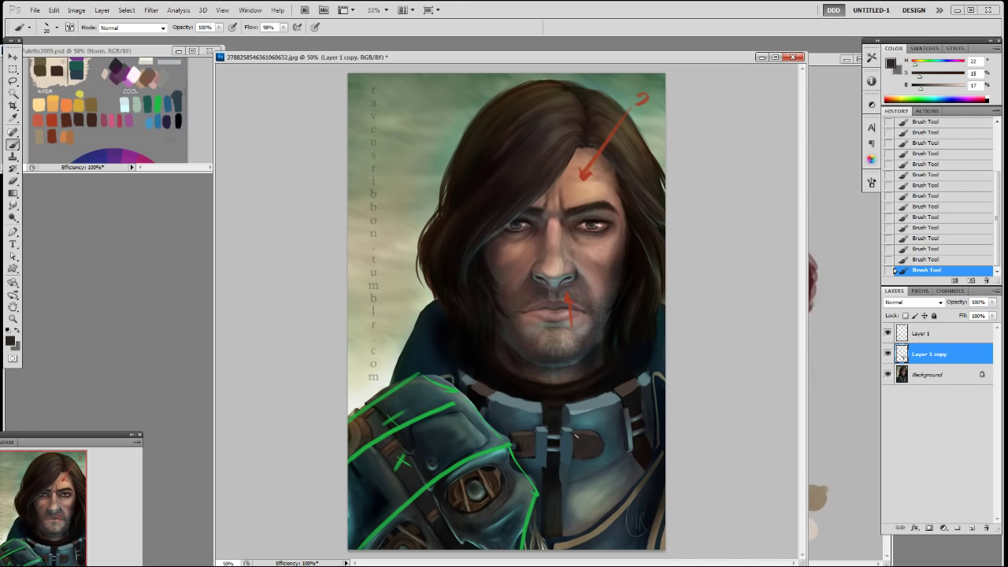
left_click(526, 442, "alt")
left_click(546, 439, "alt")
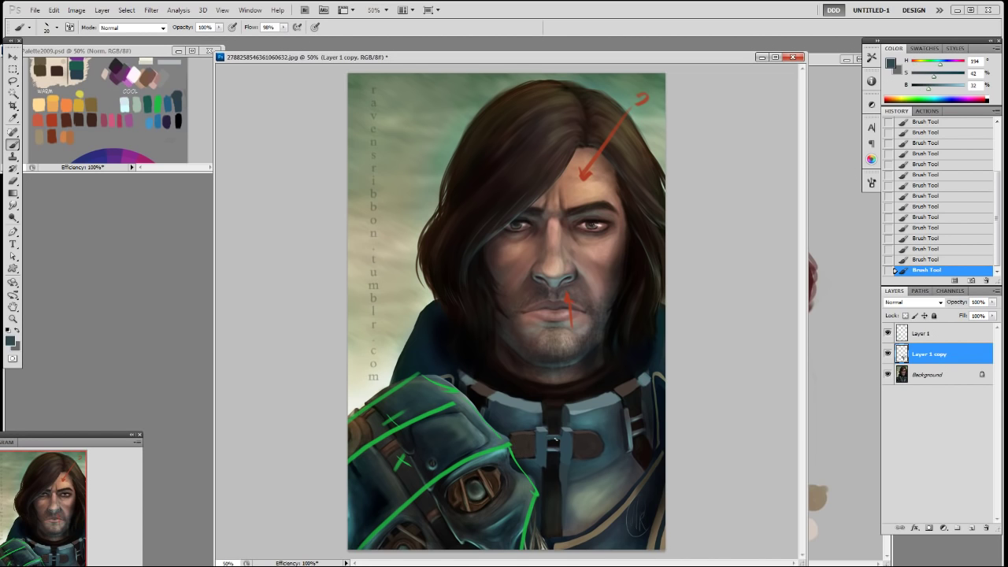
left_click(573, 426, "alt")
left_click(549, 436, "alt")
Step: Using a 45 px brush, sample tones around the nose, and paint the chest plate below the right strap with sampled teals and darks
left_click(577, 271, "alt")
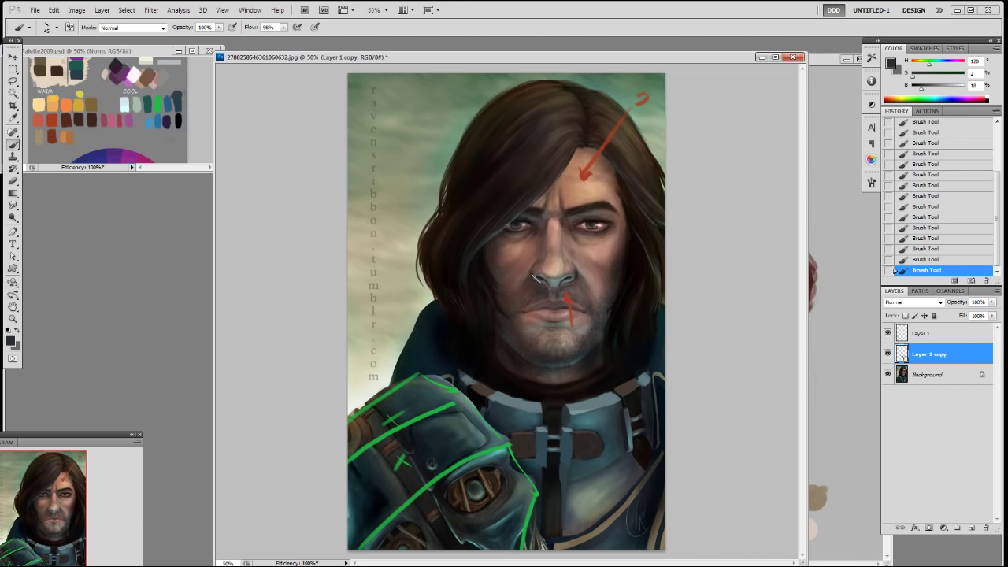
left_click(545, 272, "alt")
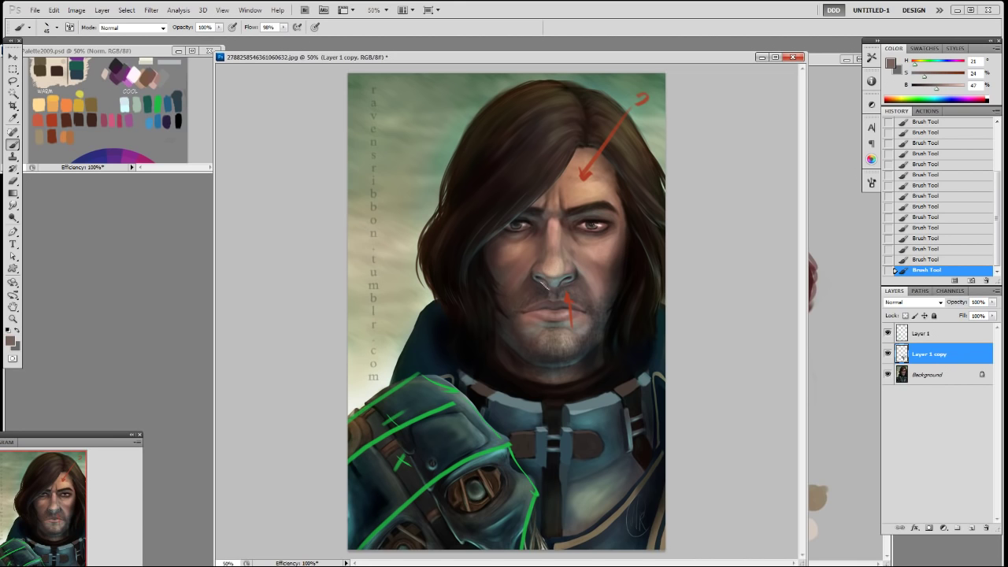
left_click(612, 424, "alt")
left_click(581, 471, "alt")
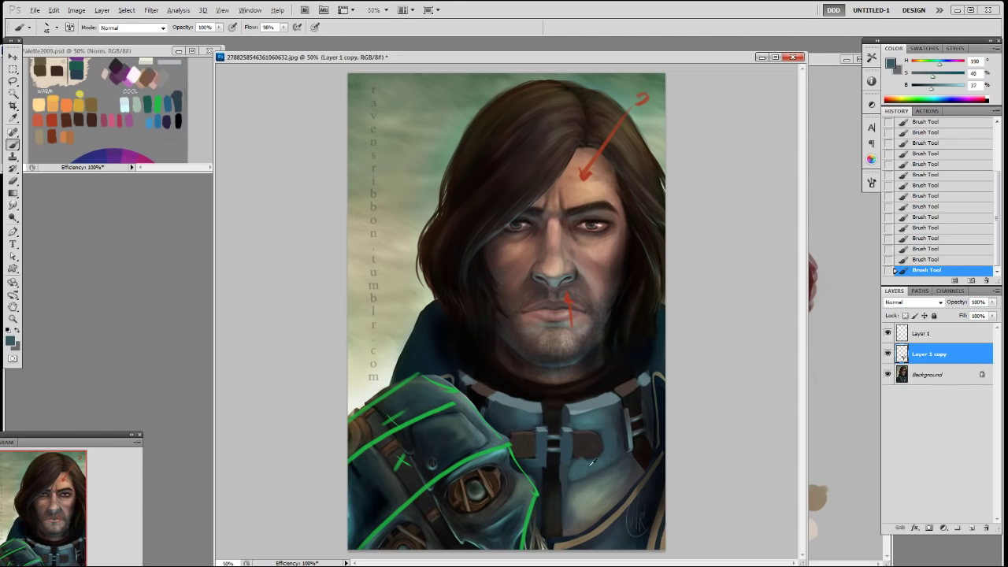
left_click(589, 455, "alt")
Step: Hide the annotations on Layer 1 and toggle the Layer 1 copy repaint to compare it with the original
left_click(889, 333)
left_click(888, 333)
left_click(888, 333)
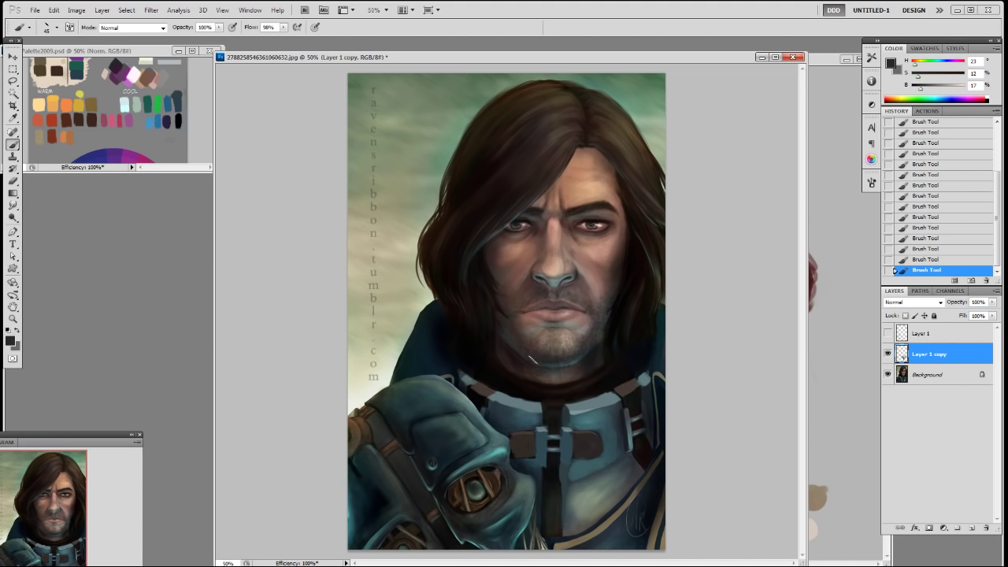
left_click(887, 355)
left_click(888, 354)
Step: Try the eraser on the chest plate, revert to an earlier brush state in the history, and compare the repaint with the original
key("e")
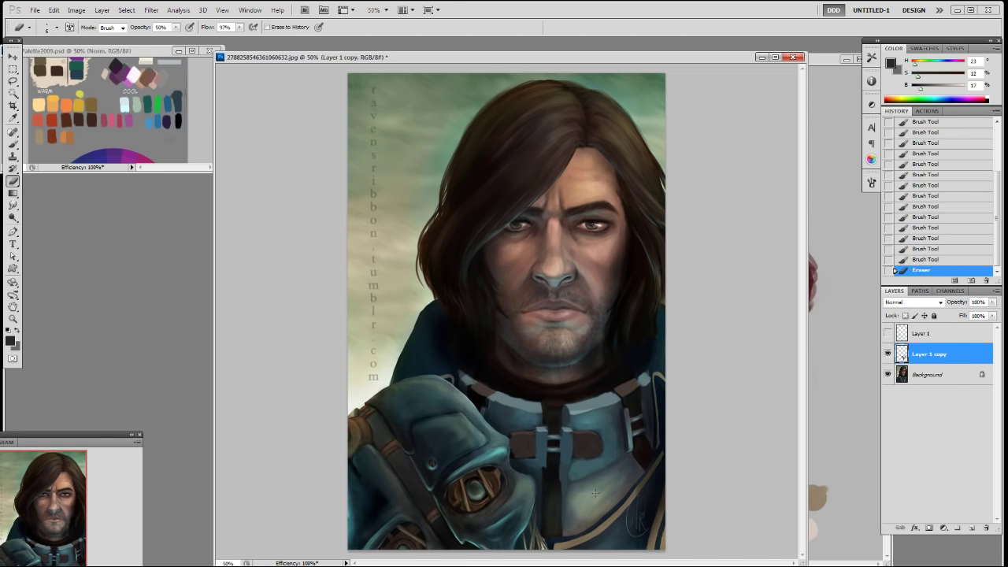
left_click(918, 238)
left_click(926, 174)
left_click(888, 354)
left_click(887, 354)
left_click(887, 333)
left_click(887, 354)
left_click(888, 354)
Step: Repaint the side buckle on the right collar plate with sampled teal tones, and touch up the gold trim below it
key("b")
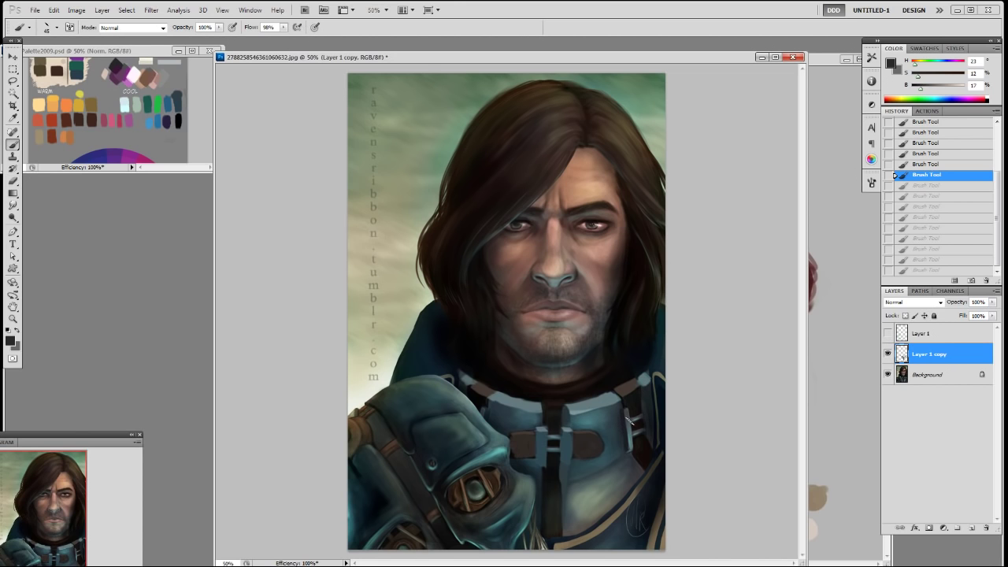
left_click(569, 437, "alt")
left_click_drag(628, 417, 632, 446)
key("ctrl+z")
left_click(607, 394, "alt")
key("bracketleft")
left_click_drag(627, 410, 645, 425)
left_click(641, 411, "alt")
left_click(630, 418, "alt")
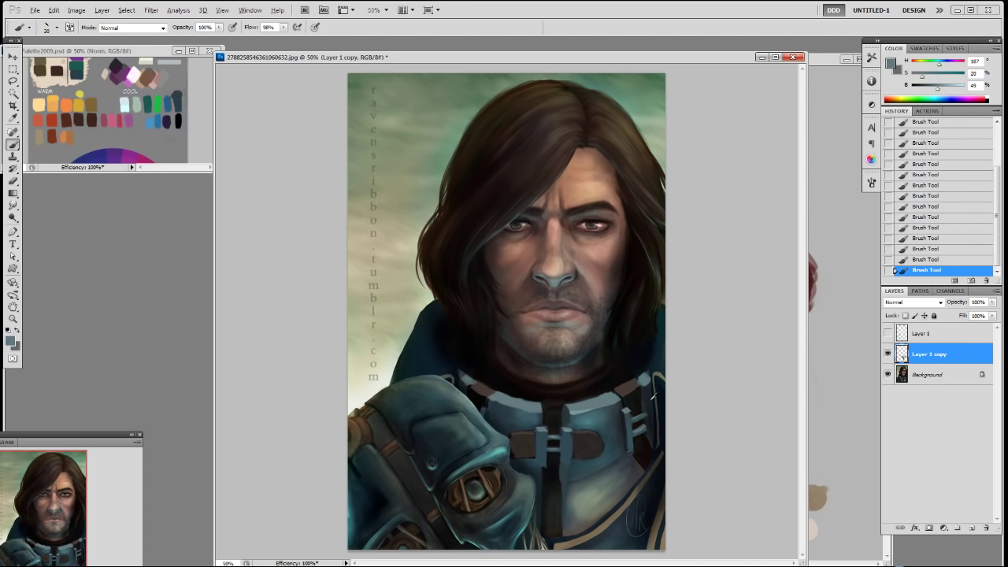
left_click(604, 526, "alt")
left_click_drag(634, 493, 650, 473)
Step: Add a new layer named Norm and brush sampled teal tones over the shoulder armor with a 100 px brush
left_click(643, 433, "alt")
right_click(642, 431)
left_click(724, 493)
left_click(630, 417, "alt")
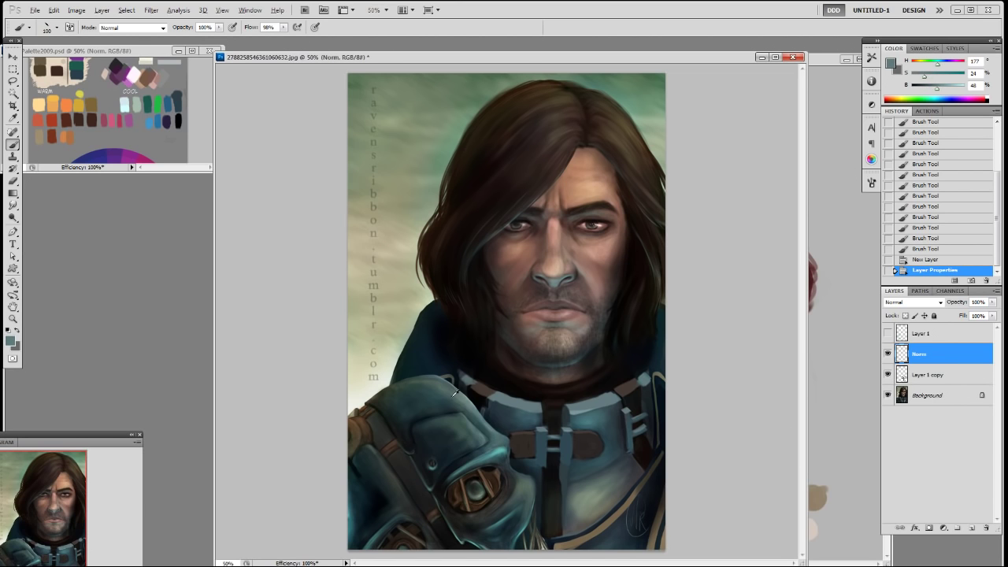
left_click(473, 425, "alt")
left_click_drag(480, 394, 370, 449)
mouse_move(370, 488)
left_mouse_down()
mouse_move(438, 451)
mouse_move(362, 488)
left_mouse_up()
mouse_move(362, 425)
left_mouse_down()
mouse_move(425, 394)
mouse_move(465, 449)
left_mouse_up()
left_click(429, 421, "alt")
left_click_drag(369, 477, 378, 468)
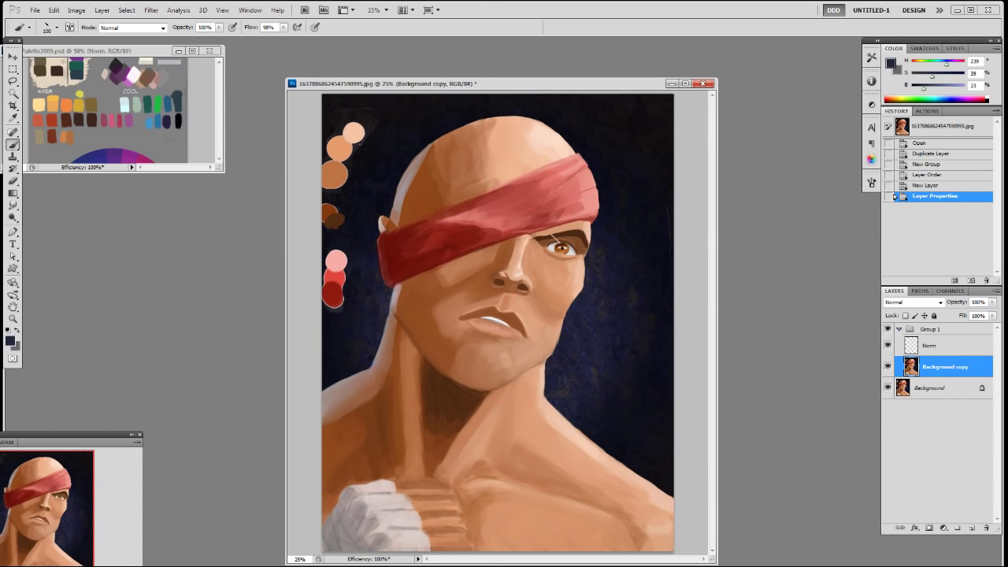
Step: In the bald man's portrait, draw green guides on the Norm layer for the covered brow and eye, visible eye and nostril
left_click(931, 346)
left_click(171, 103, "alt")
mouse_move(458, 213)
left_mouse_down()
mouse_move(493, 203)
mouse_move(503, 217)
left_mouse_up()
key("ctrl+z")
left_click_drag(451, 211, 489, 202)
mouse_move(489, 204)
left_mouse_down()
mouse_move(503, 239)
mouse_move(481, 200)
mouse_move(448, 215)
mouse_move(476, 243)
left_mouse_up()
left_click_drag(484, 243, 452, 240)
mouse_move(536, 241)
left_mouse_down()
mouse_move(565, 238)
mouse_move(579, 266)
left_mouse_up()
left_click_drag(490, 274, 526, 287)
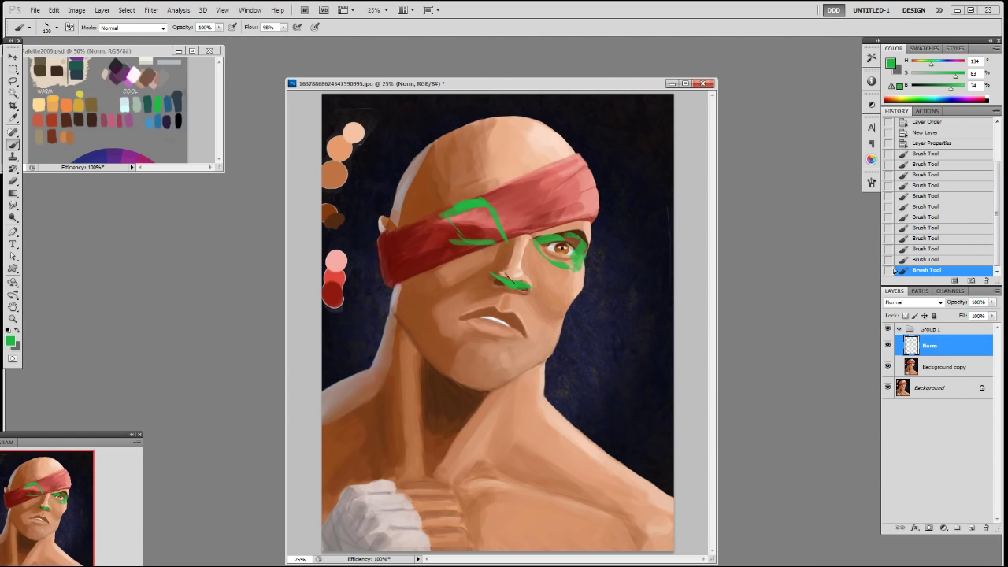
left_click_drag(469, 206, 493, 220)
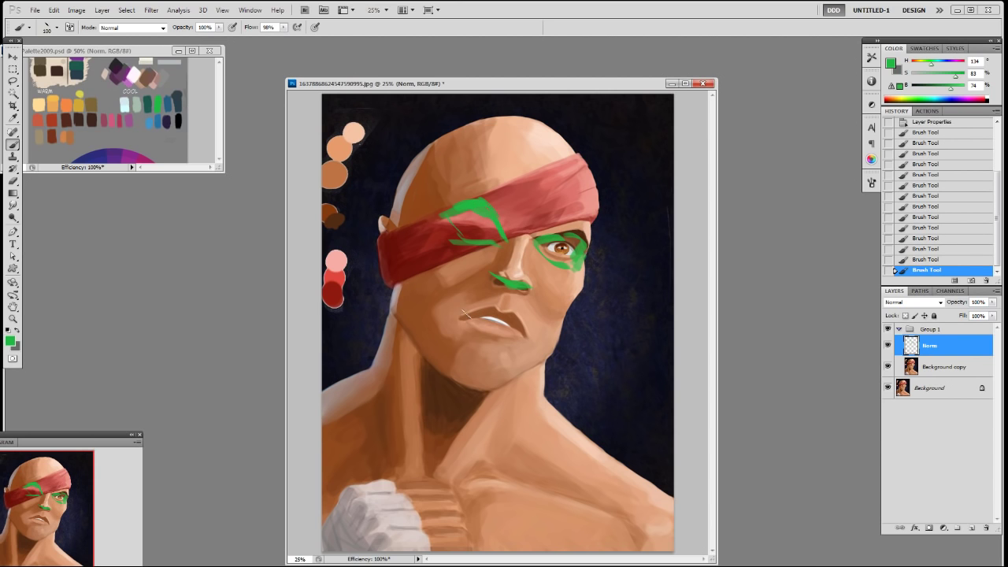
Step: Add a new layer above Background copy and paint a sampled dark red over the headband's covered eye area with a larger brush
left_click(930, 367)
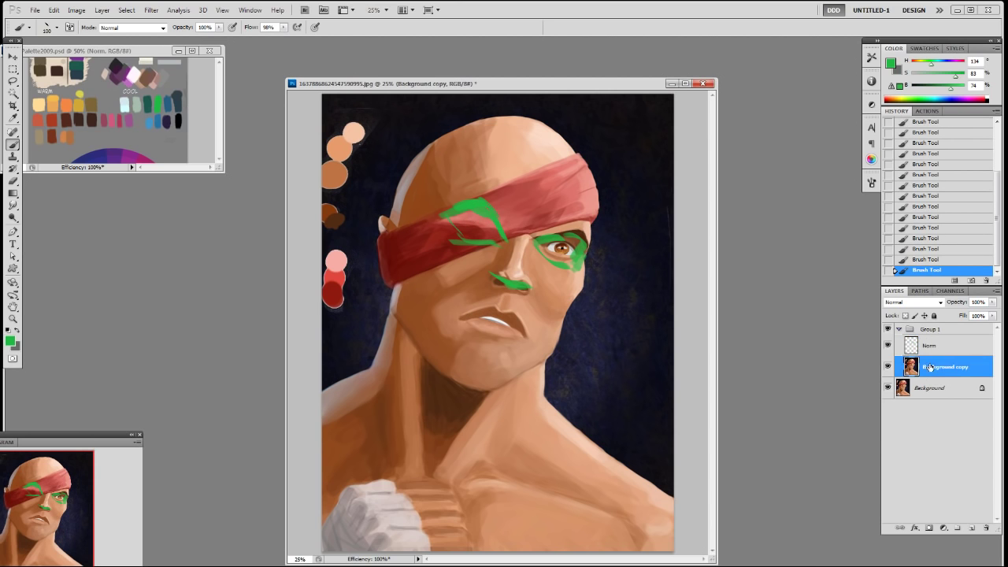
key("ctrl+shift+alt+n")
left_click(473, 233, "alt")
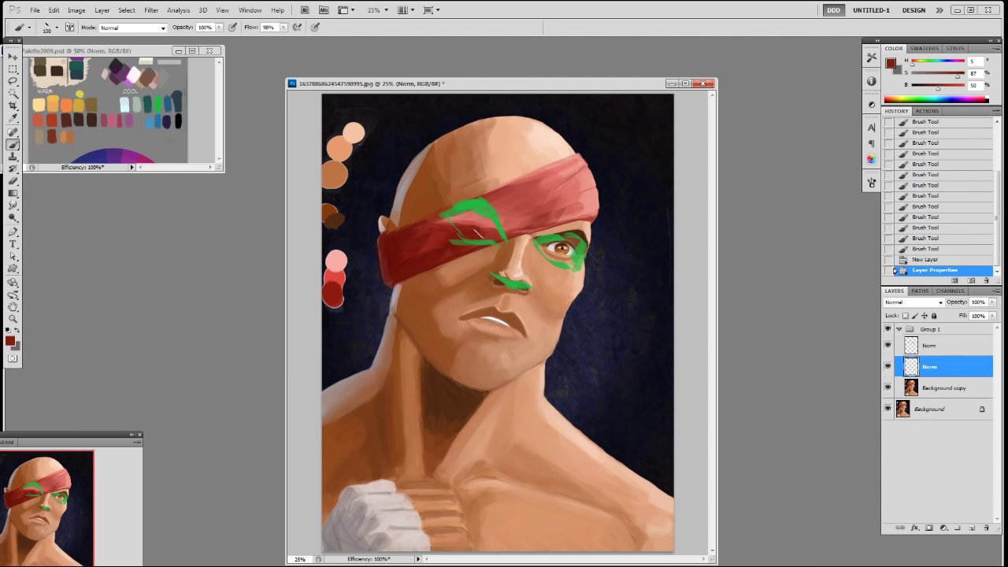
key("bracketright")
key("bracketright")
key("bracketright")
key("bracketright")
mouse_move(495, 230)
left_mouse_down()
mouse_move(437, 236)
mouse_move(487, 221)
mouse_move(480, 224)
mouse_move(508, 234)
mouse_move(467, 206)
mouse_move(433, 222)
left_mouse_up()
Step: Hide the green guide layer and shape the light-to-shadow transition across the headband with sampled light reds
left_click(887, 345)
left_click(512, 211, "alt")
mouse_move(497, 214)
left_mouse_down()
mouse_move(483, 217)
mouse_move(501, 211)
left_mouse_up()
left_click(584, 191, "alt")
mouse_move(571, 189)
left_mouse_down()
mouse_move(508, 212)
mouse_move(525, 200)
mouse_move(499, 211)
left_mouse_up()
mouse_move(490, 206)
left_mouse_down()
mouse_move(518, 202)
mouse_move(485, 215)
left_mouse_up()
left_click(481, 217, "alt")
Step: Reduce the brush to 90 px and paint sampled dark red folds along the shadowed side of the headband
left_click(400, 258, "alt")
key("bracketleft")
key("bracketleft")
key("bracketleft")
key("bracketleft")
key("bracketleft")
mouse_move(395, 275)
left_mouse_down()
mouse_move(422, 263)
mouse_move(398, 259)
mouse_move(456, 243)
left_mouse_up()
left_click(399, 259, "alt")
left_click_drag(383, 256, 448, 234)
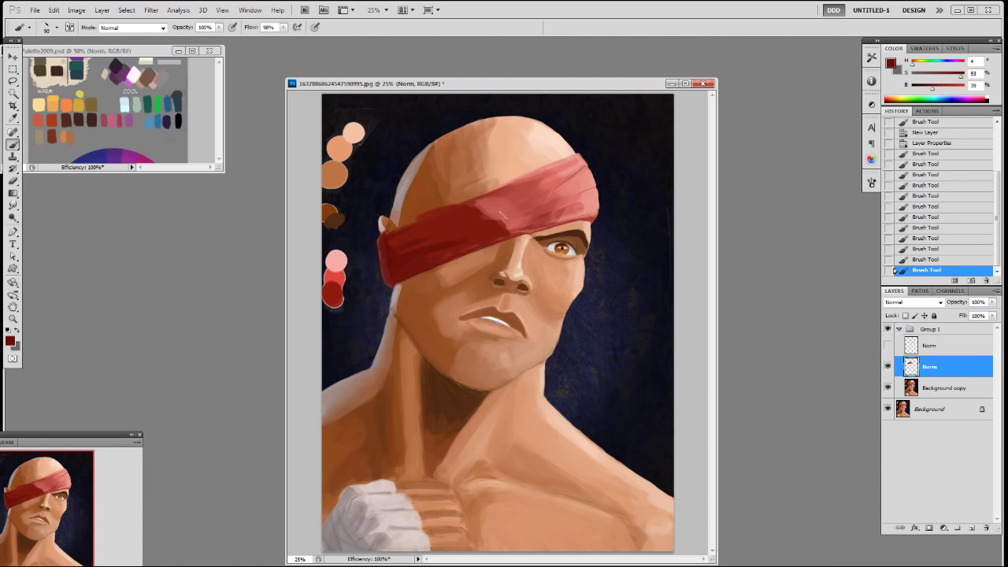
Step: Paint over the nostrils with sampled skin browns and rework the teeth between the parted lips
left_click(502, 280, "alt")
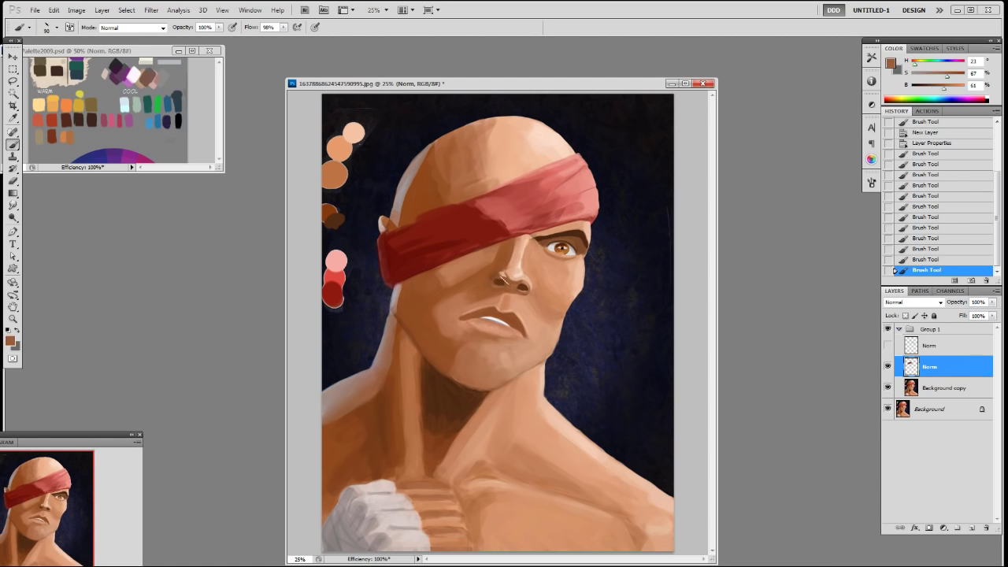
left_click(520, 289, "alt")
mouse_move(502, 280)
left_mouse_down()
mouse_move(528, 282)
mouse_move(495, 279)
left_mouse_up()
left_click(524, 285, "alt")
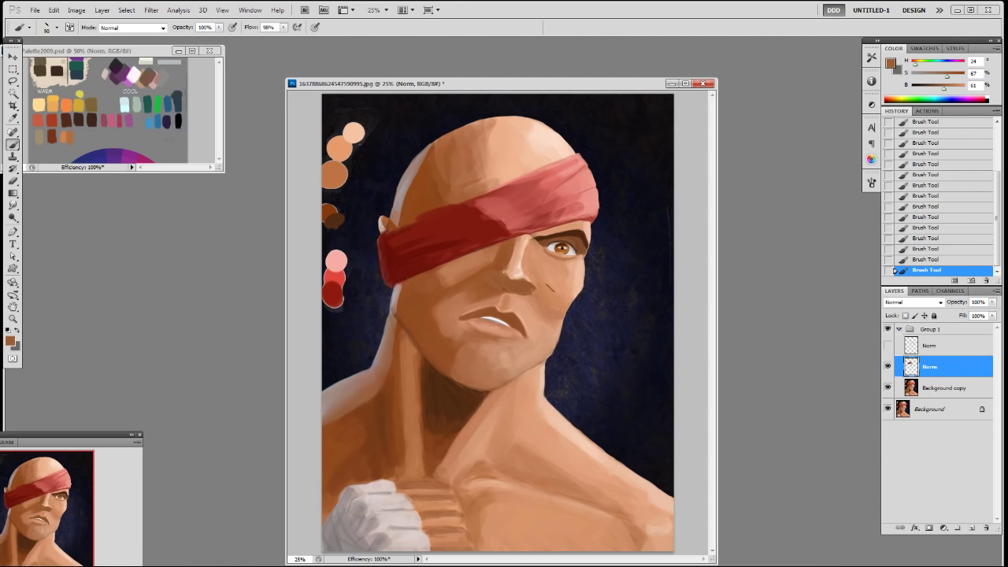
left_click(504, 315, "alt")
mouse_move(482, 315)
left_mouse_down()
mouse_move(513, 329)
mouse_move(487, 317)
left_mouse_up()
Step: Repaint the visible eye as pale gray with a slightly darker gray iris, and sample a brown beside the brow
left_click_drag(550, 246, 573, 250)
left_click(567, 240, "alt")
left_click(560, 247, "alt")
left_click_drag(947, 89, 935, 90)
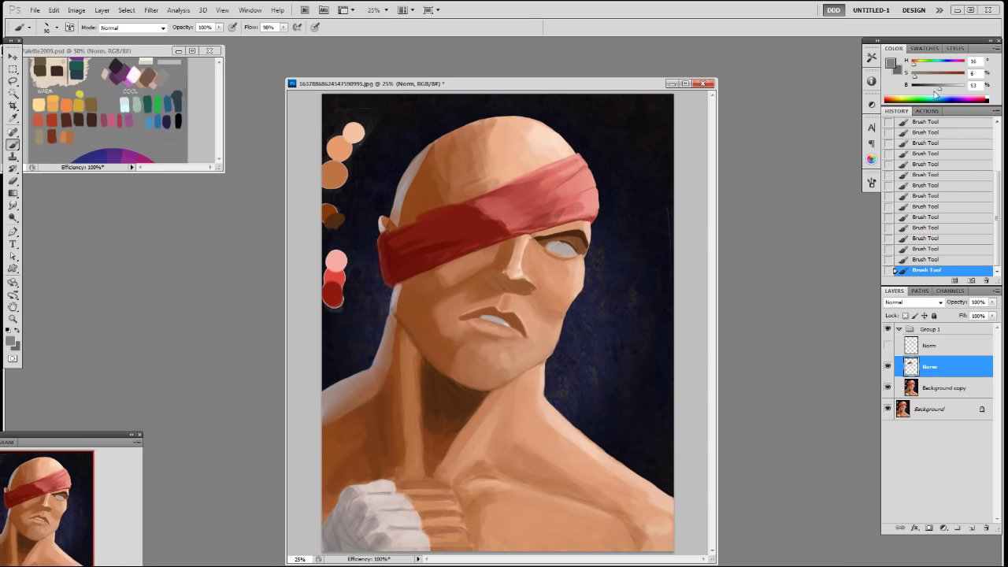
mouse_move(549, 246)
left_mouse_down()
mouse_move(575, 254)
mouse_move(566, 250)
left_mouse_up()
left_click(551, 240, "alt")
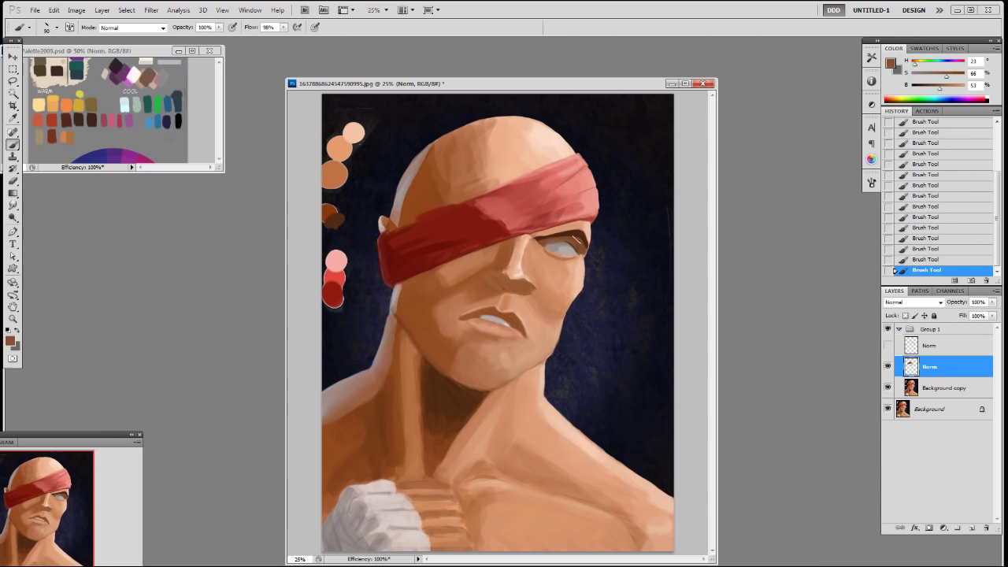
Step: Sample mid and light reds from the headband and paint them over the folds on its lit side
left_click(559, 222, "alt")
left_click(566, 206, "alt")
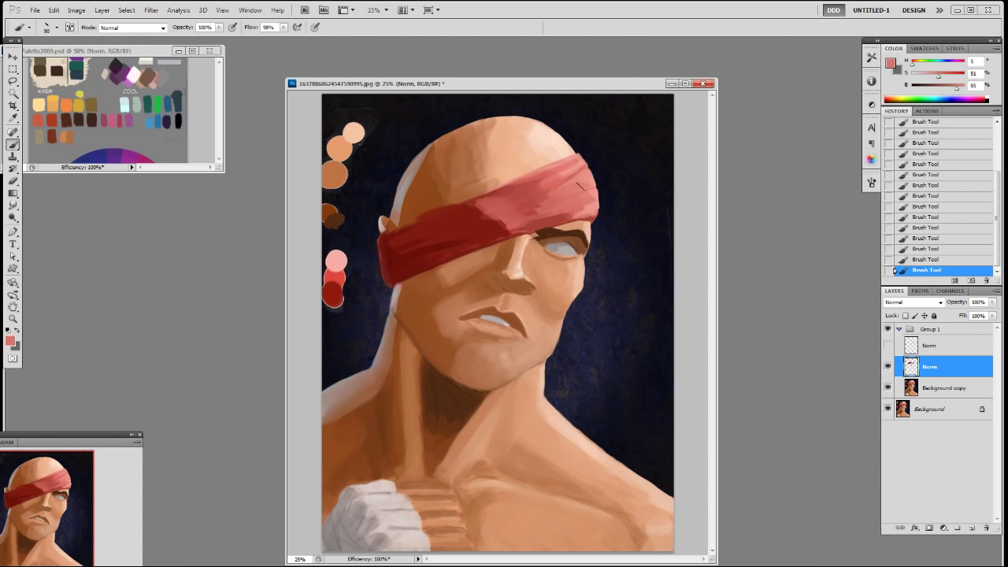
left_click(542, 193, "alt")
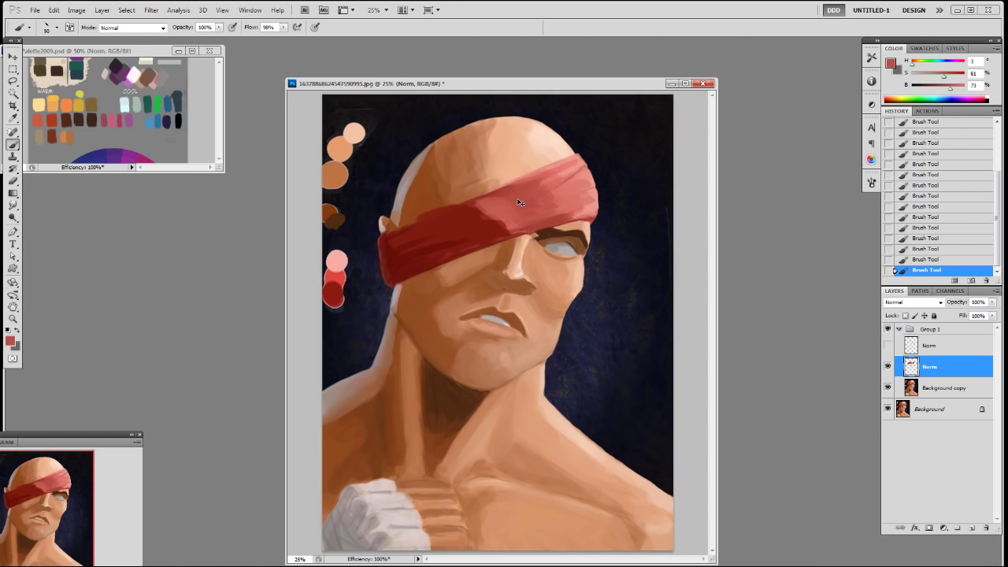
key("ctrl+minus")
left_click(521, 229, "alt")
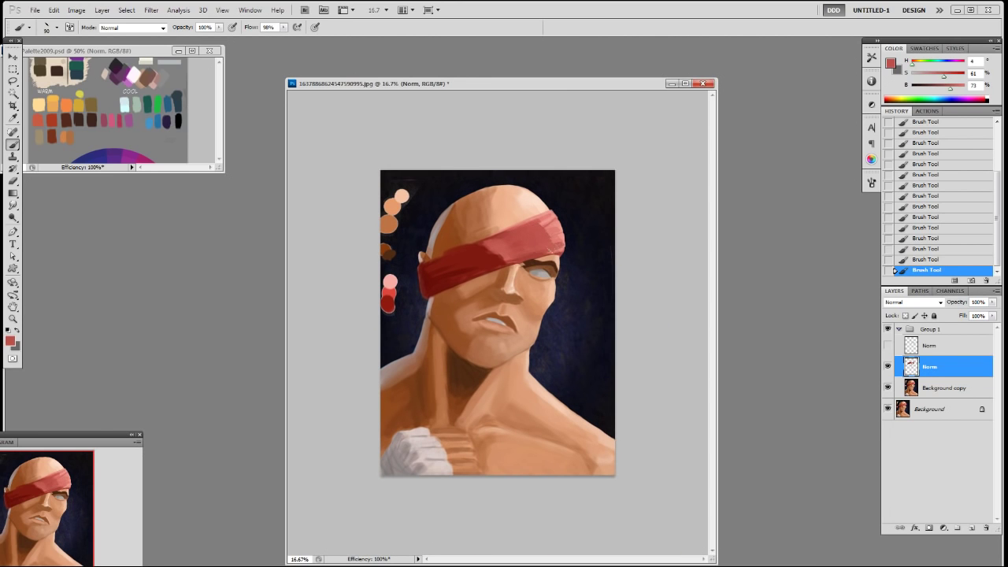
Step: Enlarge the brush to 200 px and broaden the light pinkish-red strokes across the lit front of the headband
left_click(542, 226, "alt")
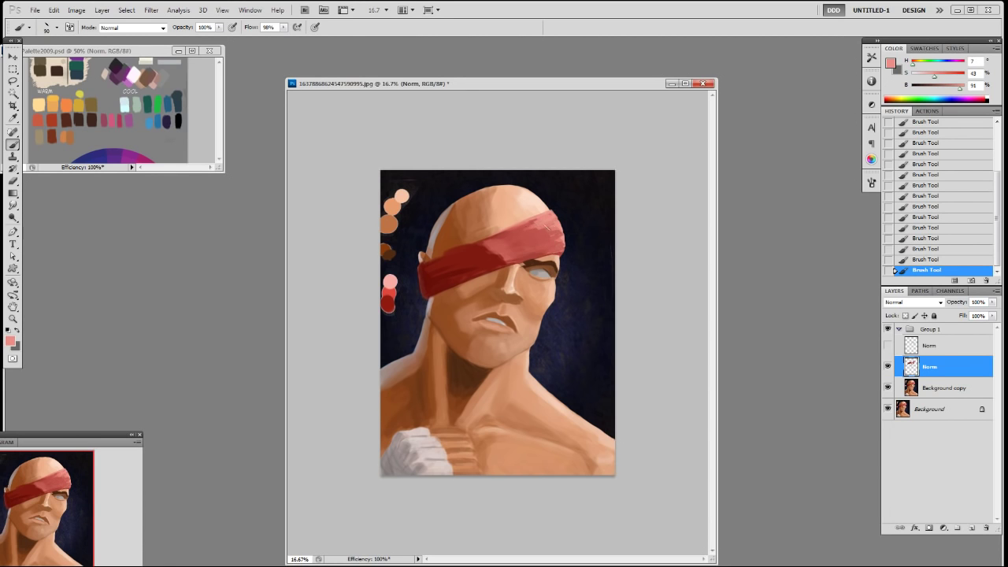
key("]")
key("]")
key("]")
left_click_drag(560, 236, 536, 247)
left_click(545, 229, "alt")
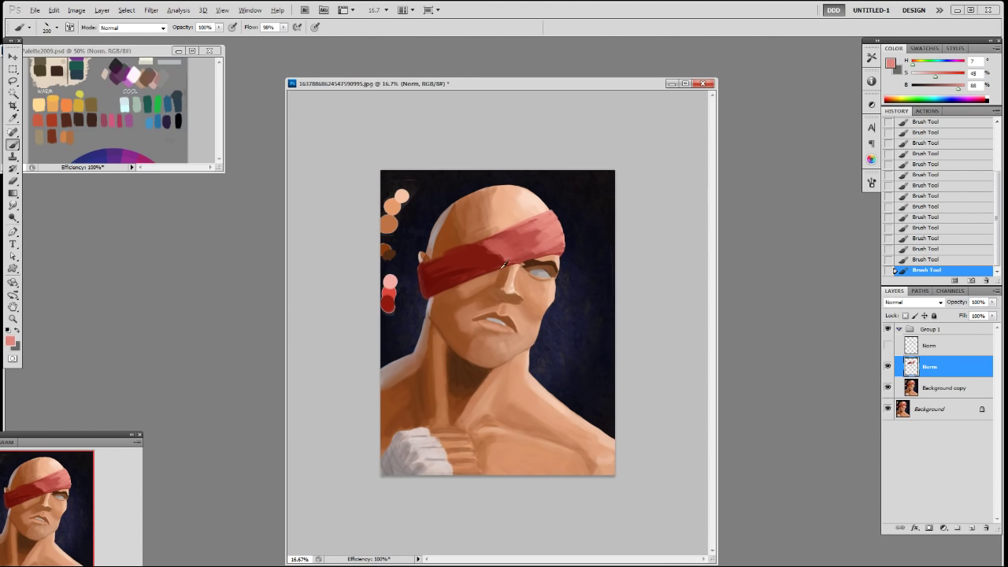
Step: Rework the headband's shadowed side and the border to its lit side with sampled dark and mid reds
left_click(504, 264, "alt")
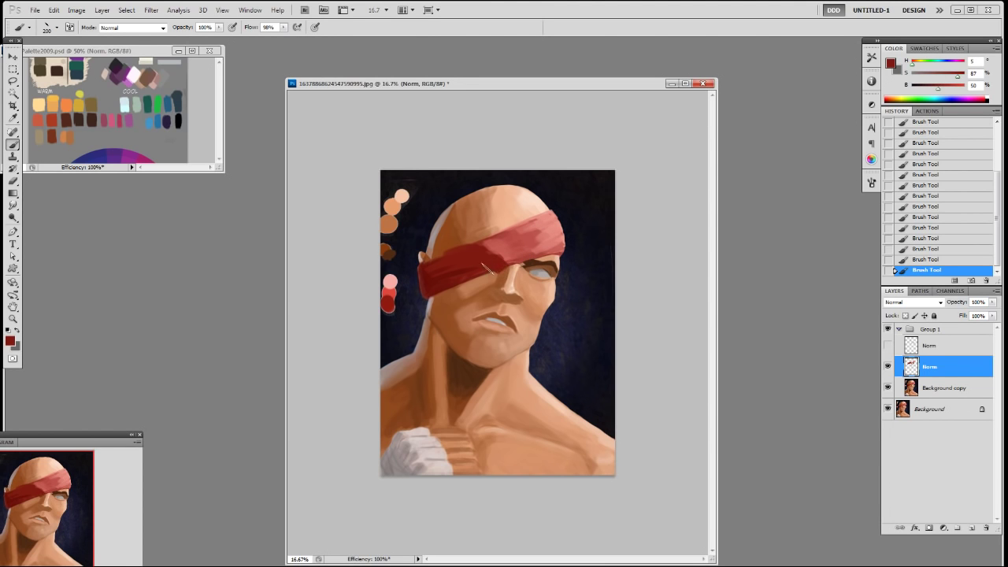
left_click(462, 239, "alt")
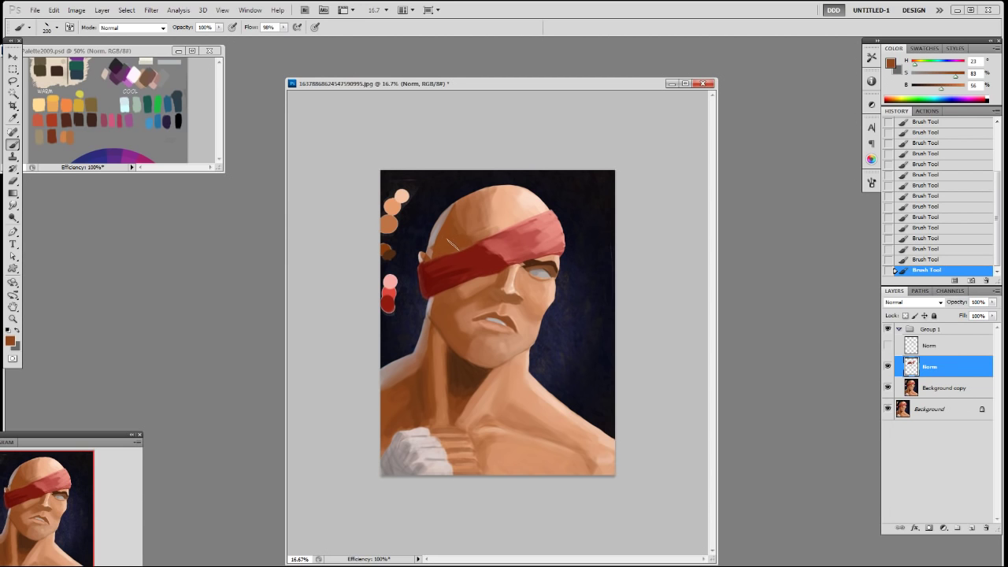
left_click(482, 272, "alt")
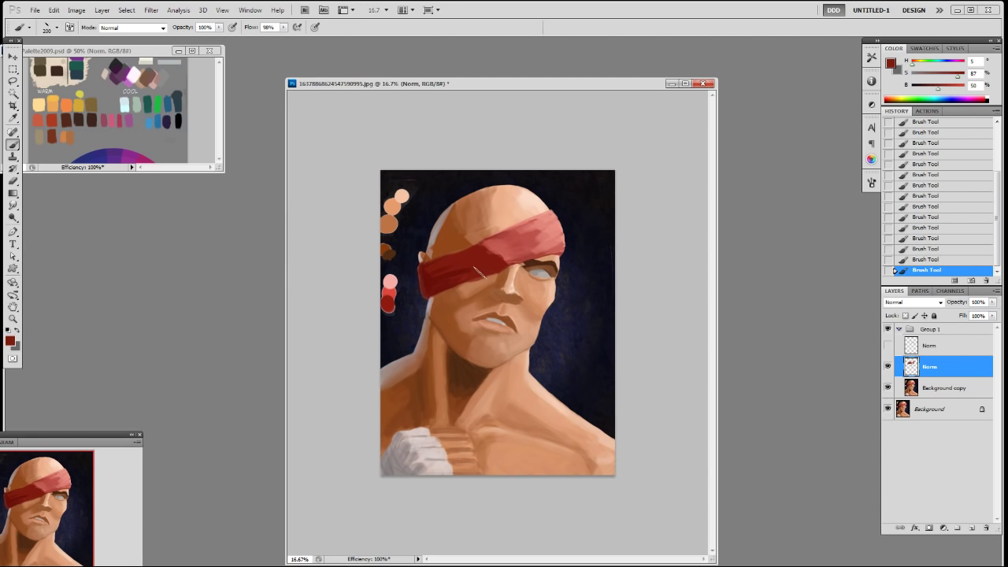
left_click(483, 272, "alt")
left_click(501, 240, "alt")
left_click(517, 228, "alt")
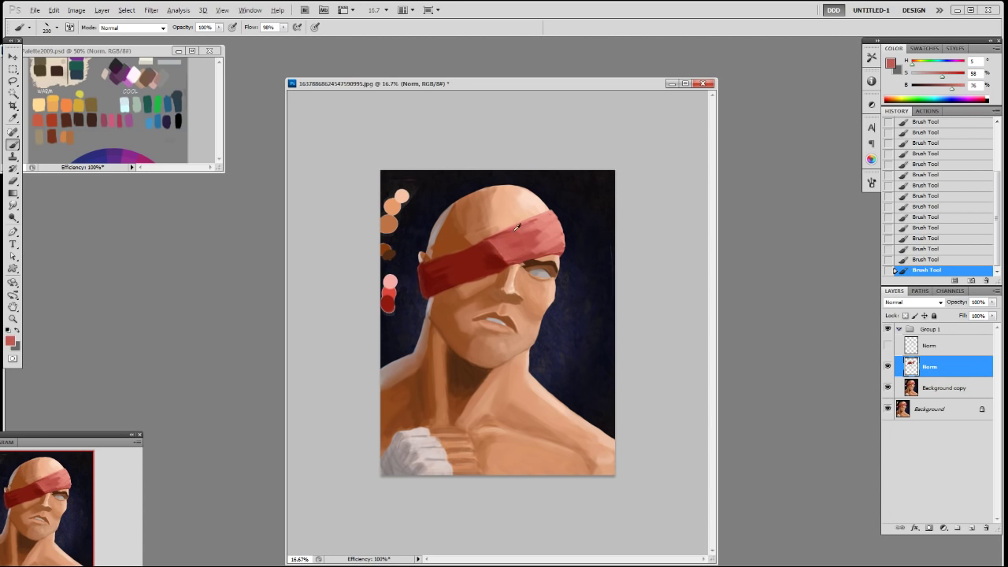
left_click(492, 247, "alt")
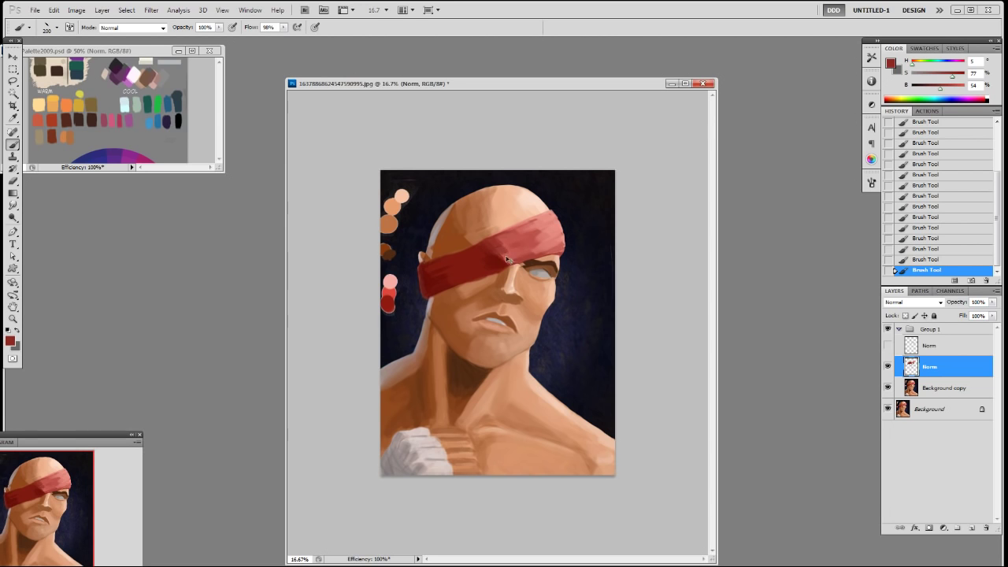
Step: Lower the brush opacity to 30% and blend sampled reds across the headband's light-to-shadow transition and shadowed side
key("3")
left_click(520, 250, "alt")
left_click(508, 252, "alt")
left_click(499, 257, "alt")
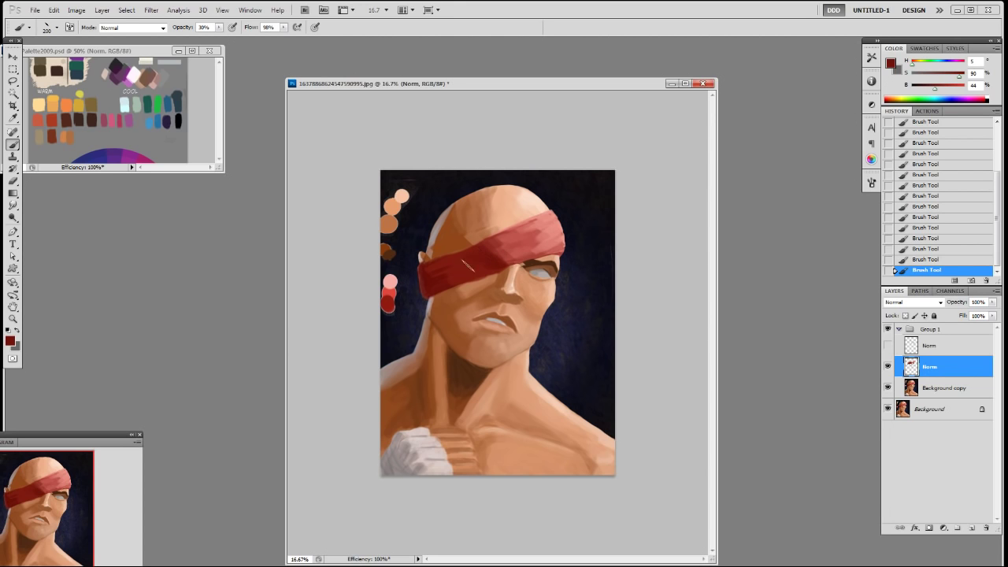
left_click(511, 242, "alt")
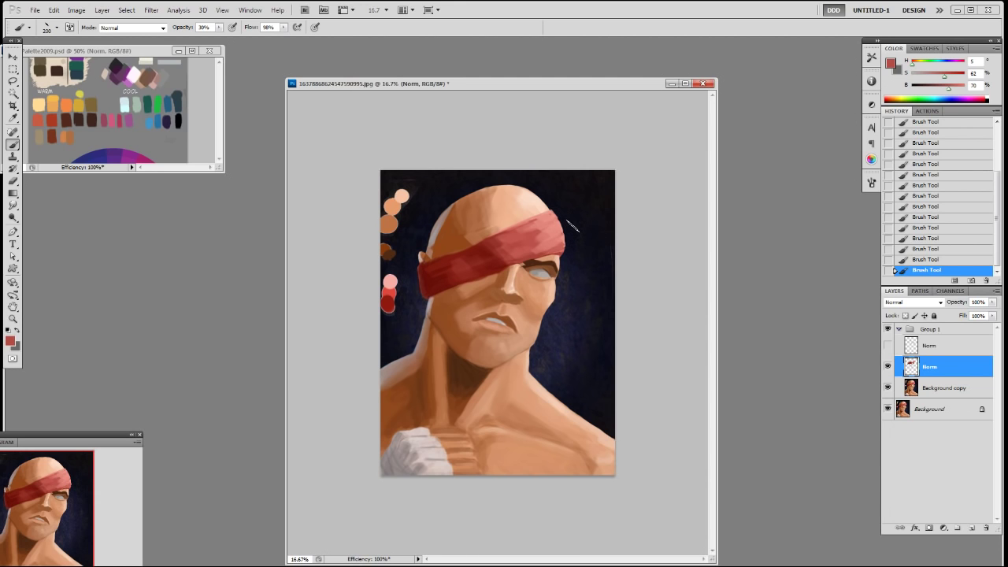
left_click(471, 271, "alt")
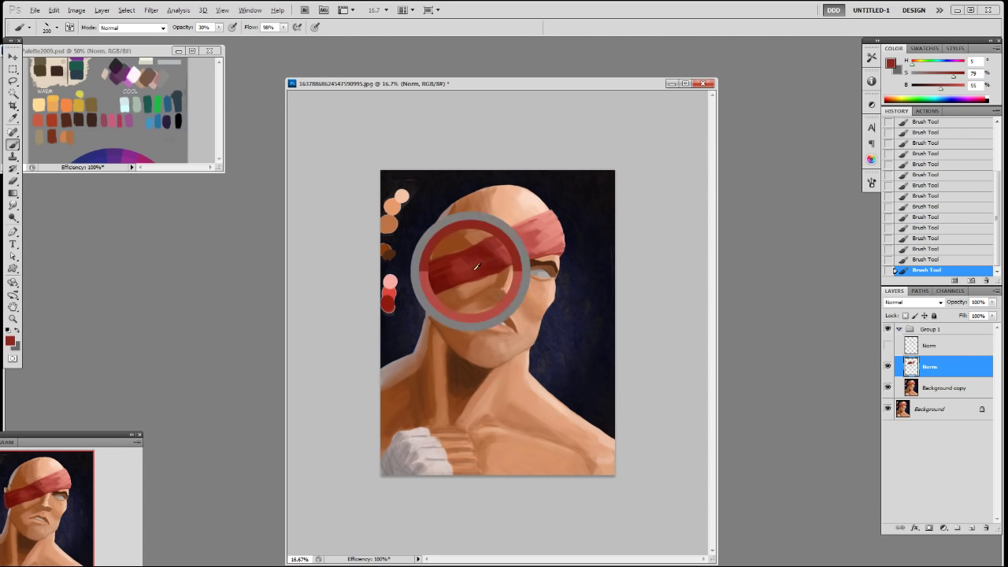
left_click(470, 258, "alt")
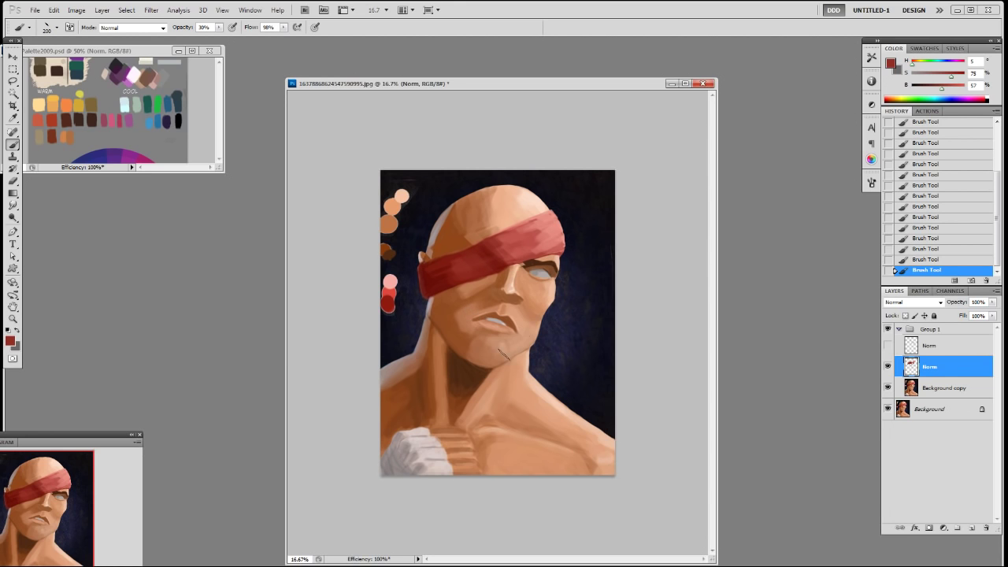
Step: Repaint the jaw and chin at 50% opacity with a 125 px brush, and glaze brown over the nose bridge at 400 px and 30%
left_click(462, 330, "alt")
key("5")
key("bracketleft")
key("bracketleft")
key("bracketleft")
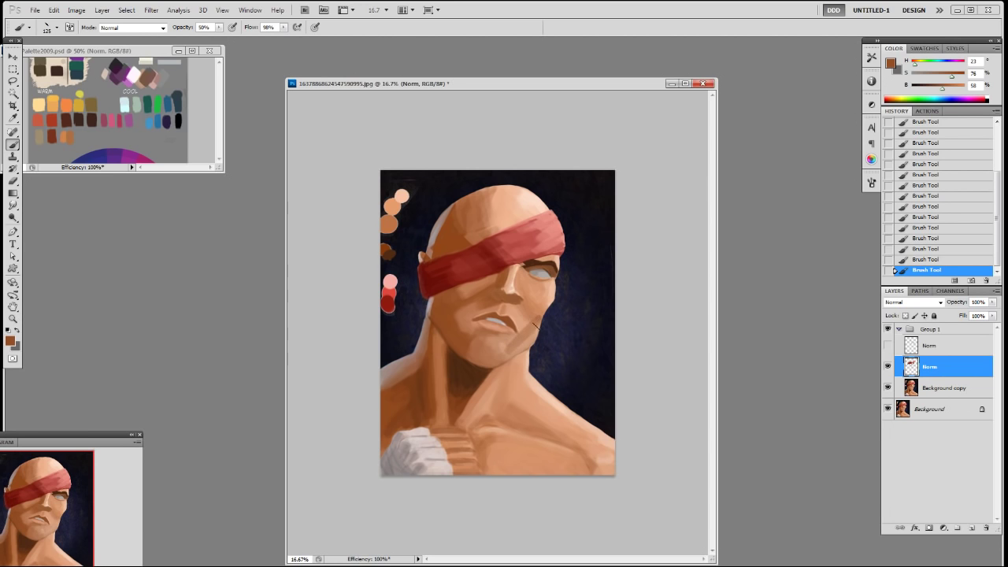
left_click(529, 330, "alt")
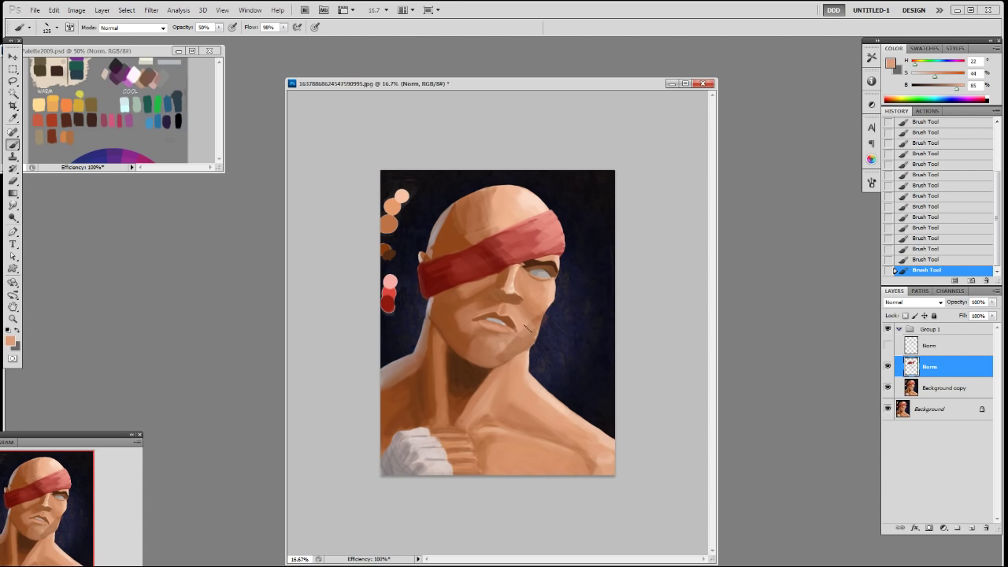
left_click(473, 349, "alt")
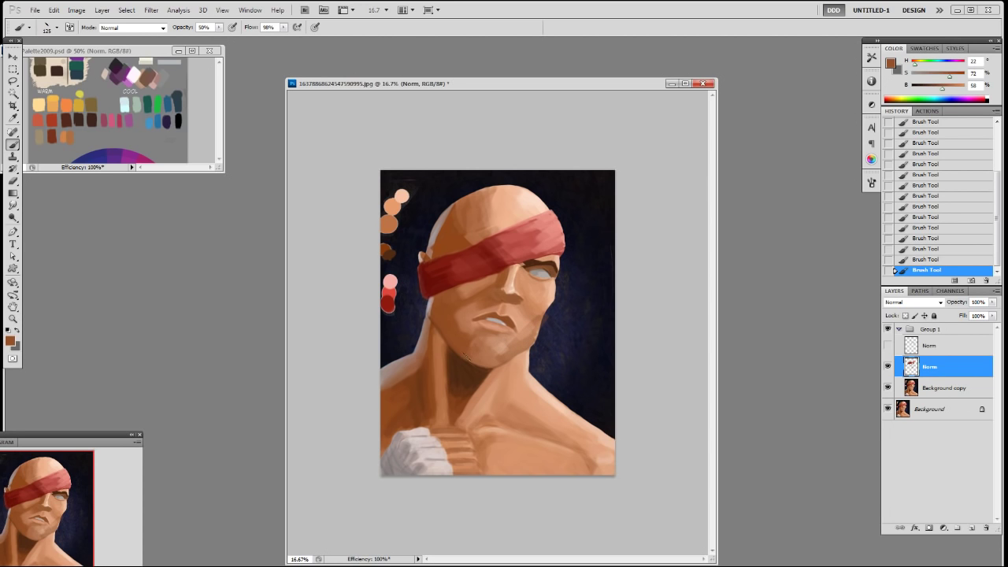
left_click_drag(492, 361, 502, 356)
left_click(456, 324, "alt")
key("bracketright")
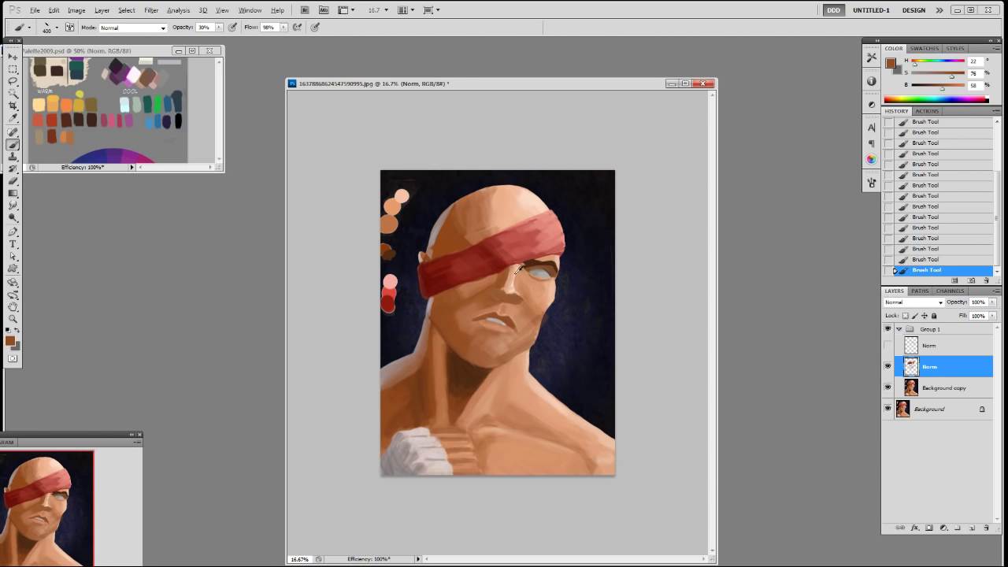
Step: Paint a pale peach highlight on the cheekbone below the visible eye with a 150 px brush at 80% opacity
left_click(546, 209, "alt")
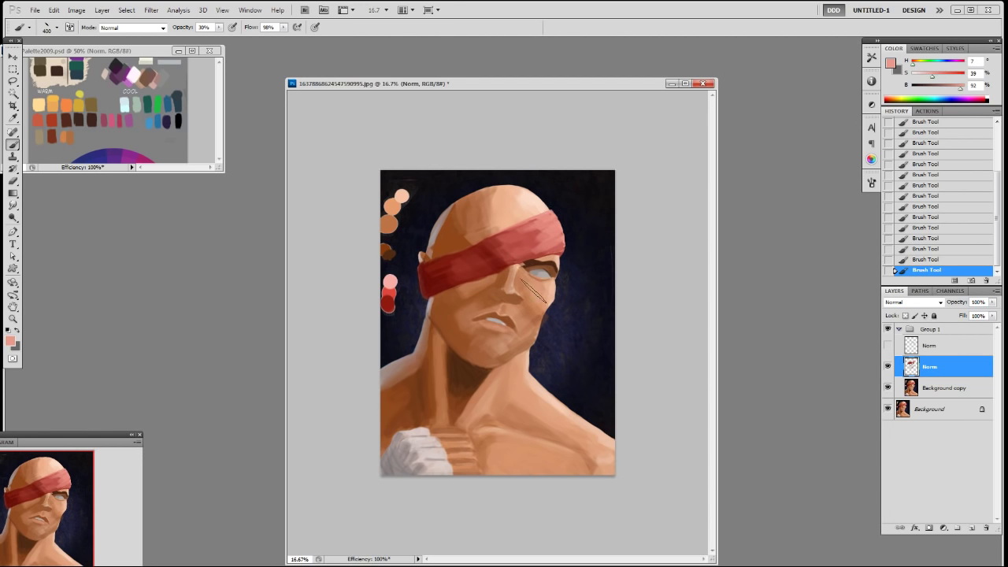
left_click(538, 208, "alt")
key("bracketleft")
key("bracketleft")
key("bracketleft")
key("bracketleft")
key("bracketleft")
key("8")
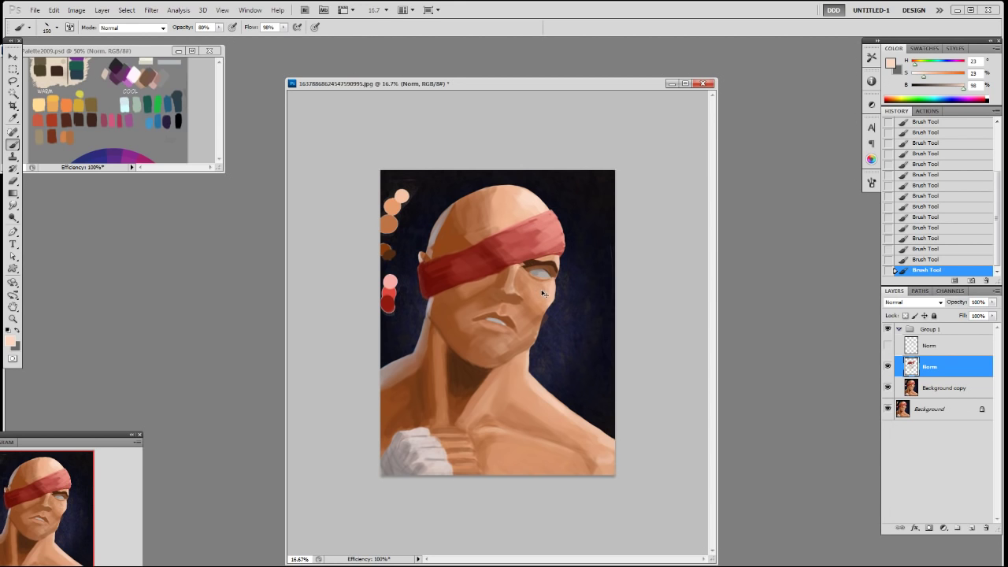
left_click(541, 288, "alt")
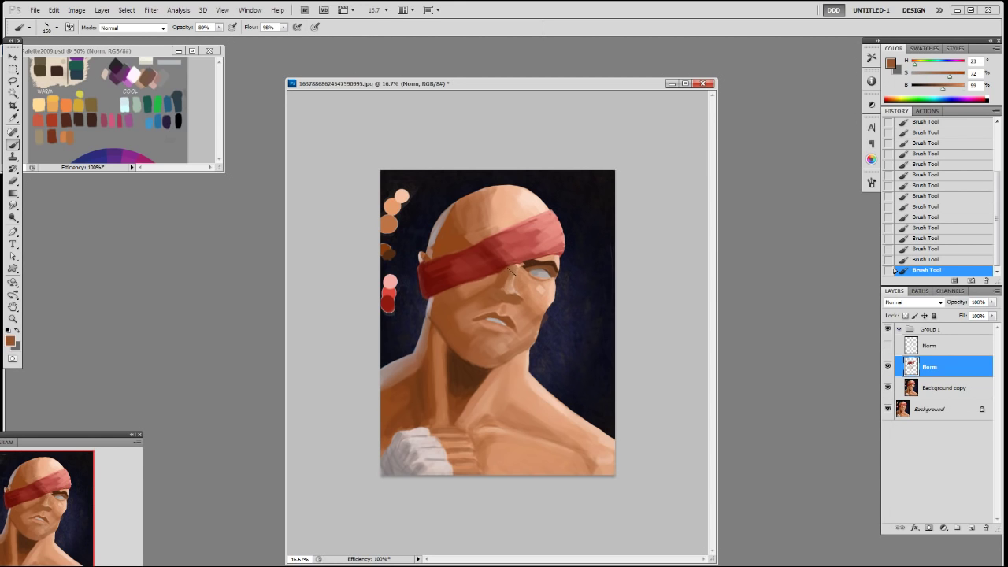
Step: Redefine the nose's bridge, tip and side planes with sampled peach highlights and brown shadows
left_click(534, 216, "alt")
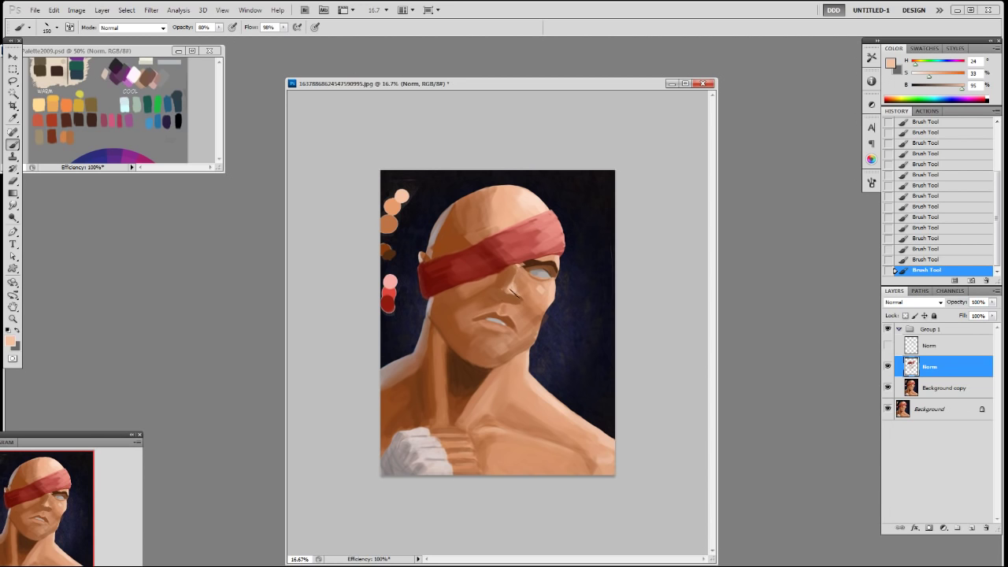
left_click(506, 289, "alt")
left_click(511, 295, "alt")
left_click(520, 295, "alt")
left_click(491, 297, "alt")
left_click(496, 296, "alt")
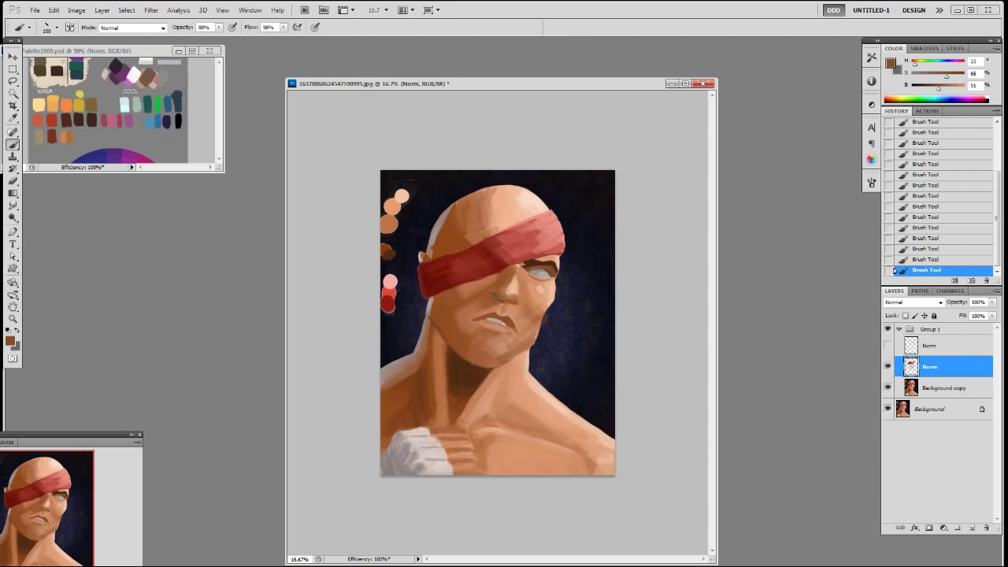
left_click(512, 288, "alt")
left_click(512, 285, "alt")
left_click(486, 285, "alt")
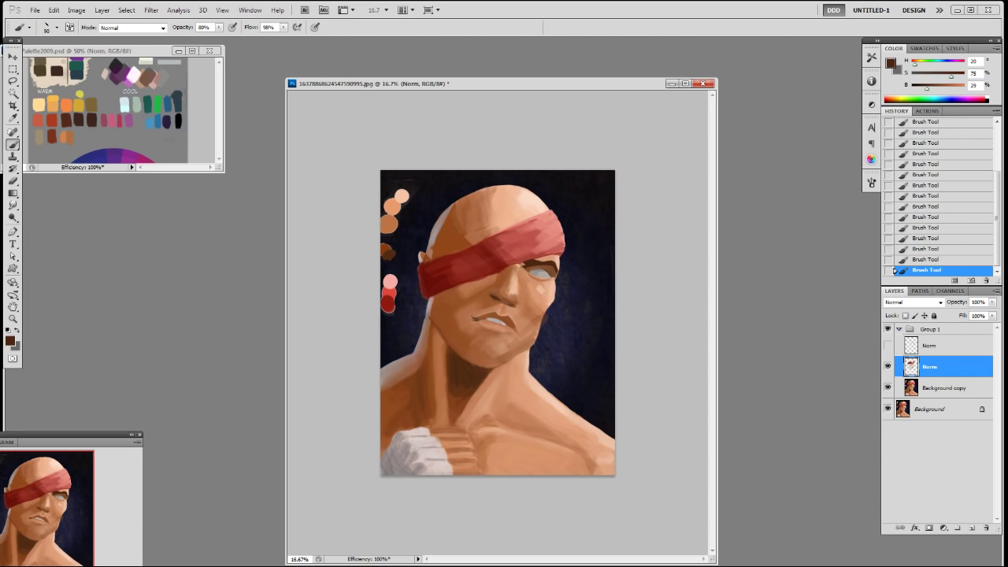
Step: Paint the underside of the nose and reshape the upper lip with sampled skin browns and lighter skin tones
left_click(508, 296, "alt")
left_click(497, 304, "alt")
left_click_drag(498, 309, 510, 313)
left_click(506, 306, "alt")
left_click(475, 315, "alt")
left_click(517, 314, "alt")
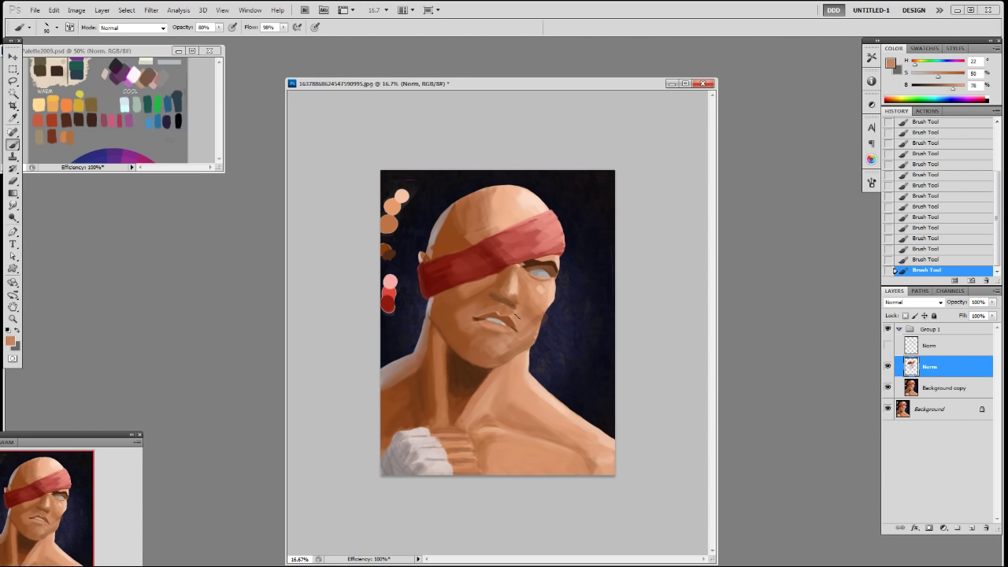
left_click(504, 315, "alt")
left_click(508, 314, "alt")
Step: Refine the nose's shadow side and nostril wing, and paint sampled browns over the shadowed cheek
left_click(501, 294, "alt")
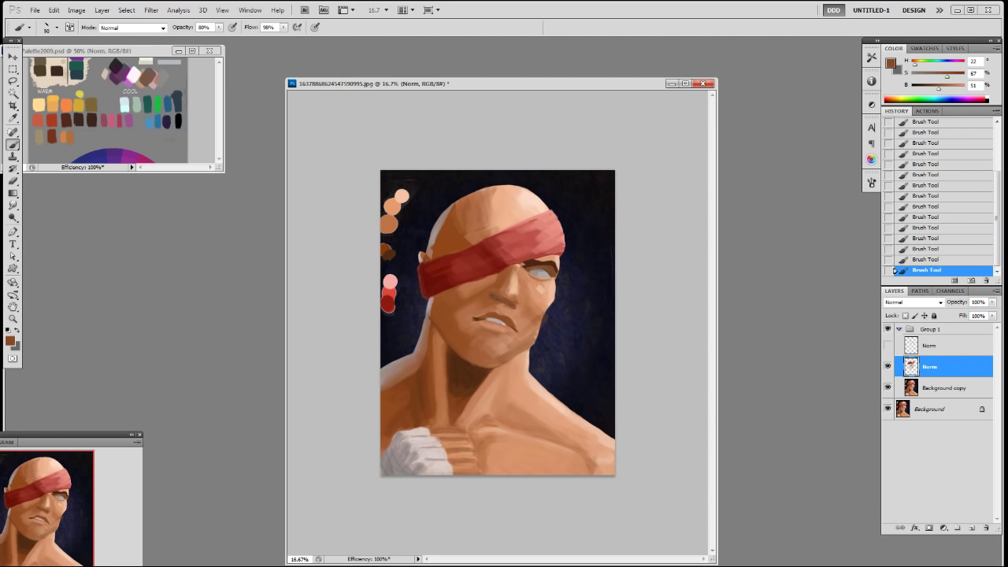
left_click(497, 304, "alt")
left_click(497, 284, "alt")
left_click(498, 292, "alt")
left_click(505, 279, "alt")
left_click(507, 290, "alt")
left_click(512, 297, "alt")
left_click(488, 297, "alt")
left_click(466, 298, "alt")
mouse_move(455, 314)
left_mouse_down()
mouse_move(466, 313)
mouse_move(465, 325)
left_mouse_up()
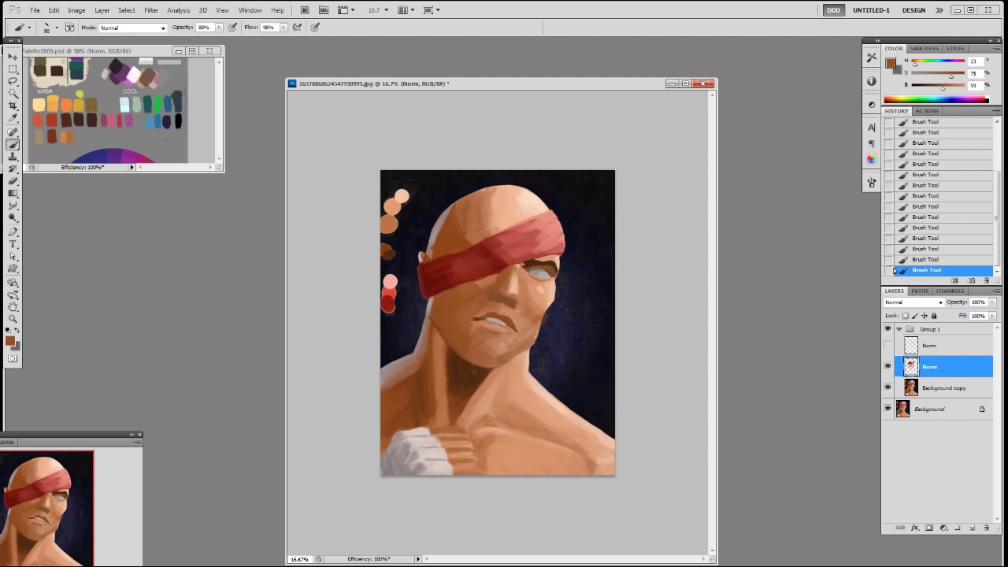
Step: Refine the lips and the shadow around the mouth with sampled skin tones and a dark brown
left_click(481, 326, "alt")
left_click(491, 337, "alt")
left_click(504, 295, "alt")
left_click(480, 313, "alt")
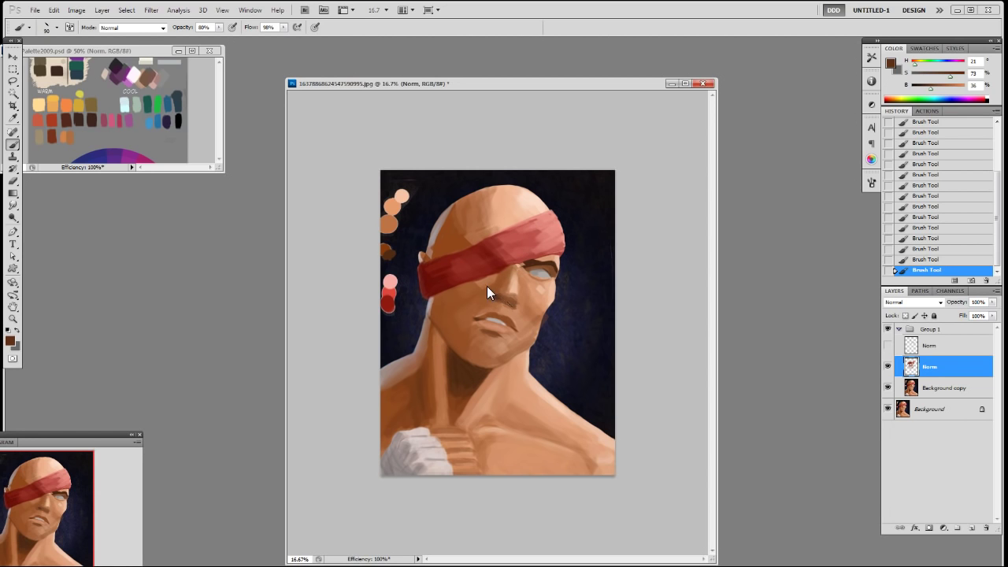
Step: Toggle the guide layer and the paintover group to compare the repaint with the original portrait
left_click(887, 349)
left_click(887, 348)
left_click(888, 329)
left_click(888, 329)
Step: Touch up the nose and the lit cheek below the eye with sampled skin tones
left_click(511, 296, "alt")
left_click(501, 285, "alt")
left_click(496, 296, "alt")
left_click(538, 292, "alt")
left_click(539, 299, "alt")
Step: Trim the lit cheek's outline and the headband's front edge with the sampled dark background color, and undo the last stroke
key("8")
left_click(562, 290, "alt")
left_click_drag(557, 296, 557, 282)
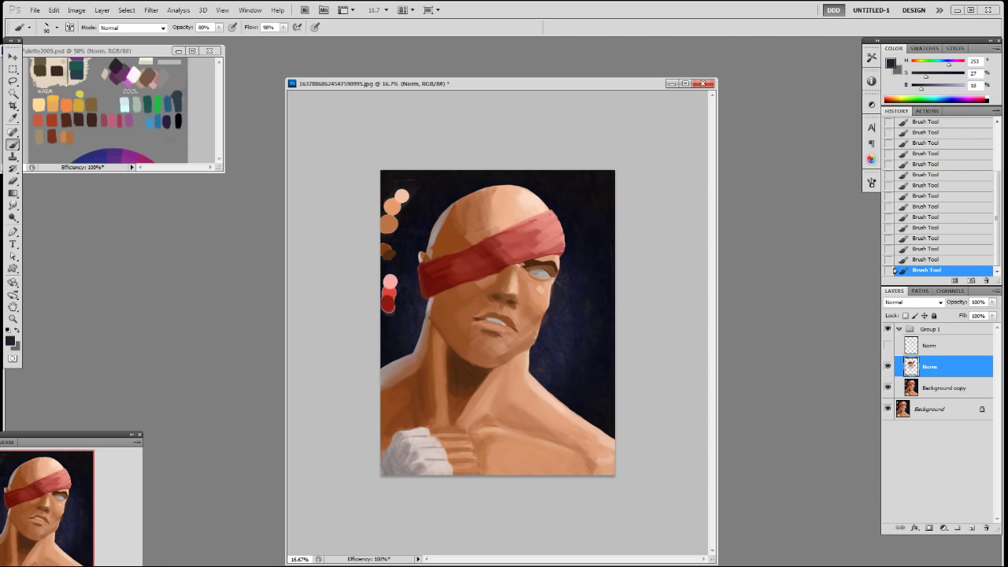
left_click(574, 229, "alt")
mouse_move(564, 253)
left_mouse_down()
mouse_move(557, 217)
mouse_move(562, 248)
left_mouse_up()
left_click(556, 234, "alt")
left_click_drag(555, 214, 557, 251)
key("ctrl+z")
Step: Undo a stroke down the back of the head and paint a short light stroke over the headband's rear end
left_click(425, 227, "alt")
mouse_move(438, 217)
left_mouse_down()
mouse_move(419, 288)
mouse_move(429, 300)
left_mouse_up()
key("ctrl+z")
left_click(434, 230, "alt")
left_click_drag(422, 265, 422, 286)
Step: Enlarge the brush and cover the dark shadow under the chin and jaw with sampled skin browns
left_click(490, 374, "alt")
left_click(465, 390, "alt")
key("bracketright")
key("bracketright")
key("bracketright")
key("bracketright")
key("bracketright")
mouse_move(488, 375)
left_mouse_down()
mouse_move(471, 380)
mouse_move(439, 360)
mouse_move(446, 397)
mouse_move(463, 408)
mouse_move(437, 349)
left_mouse_up()
Step: Paint out the neck muscles and collar area with broad strokes of sampled skin tones
left_click(428, 384, "alt")
left_click(454, 380, "alt")
left_click(474, 372, "alt")
mouse_move(475, 379)
left_mouse_down()
mouse_move(477, 418)
mouse_move(494, 393)
left_mouse_up()
left_click(457, 365, "alt")
left_click(489, 405, "alt")
left_click_drag(489, 404, 495, 421)
Step: Enlarge the brush to 600 px and paint over the wrapped fist and chest with skin brown
key("bracketright")
key("bracketright")
key("bracketright")
key("bracketright")
key("bracketright")
mouse_move(410, 453)
left_mouse_down()
mouse_move(403, 476)
mouse_move(518, 440)
mouse_move(567, 472)
mouse_move(536, 432)
mouse_move(495, 427)
mouse_move(489, 408)
mouse_move(518, 431)
mouse_move(555, 432)
left_mouse_up()
Step: Block in simplified planes on the chest, lower neck and shoulder with sampled mid and light skin tones
left_click(542, 409, "alt")
left_click(511, 428, "alt")
left_click(507, 391, "alt")
mouse_move(474, 391)
left_mouse_down()
mouse_move(511, 387)
mouse_move(476, 400)
mouse_move(486, 396)
left_mouse_up()
left_click(470, 382, "alt")
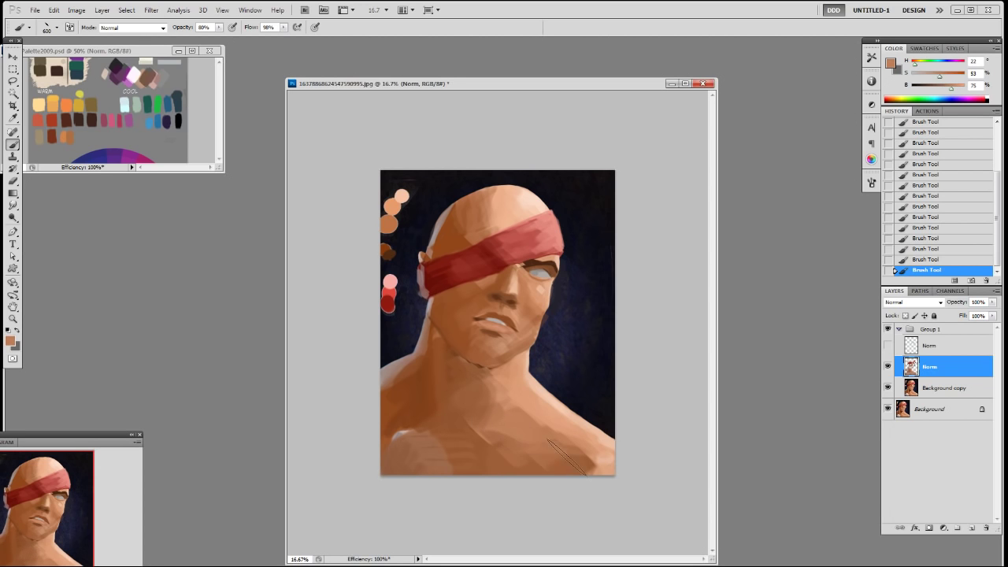
left_click(499, 427, "alt")
left_click(486, 430, "alt")
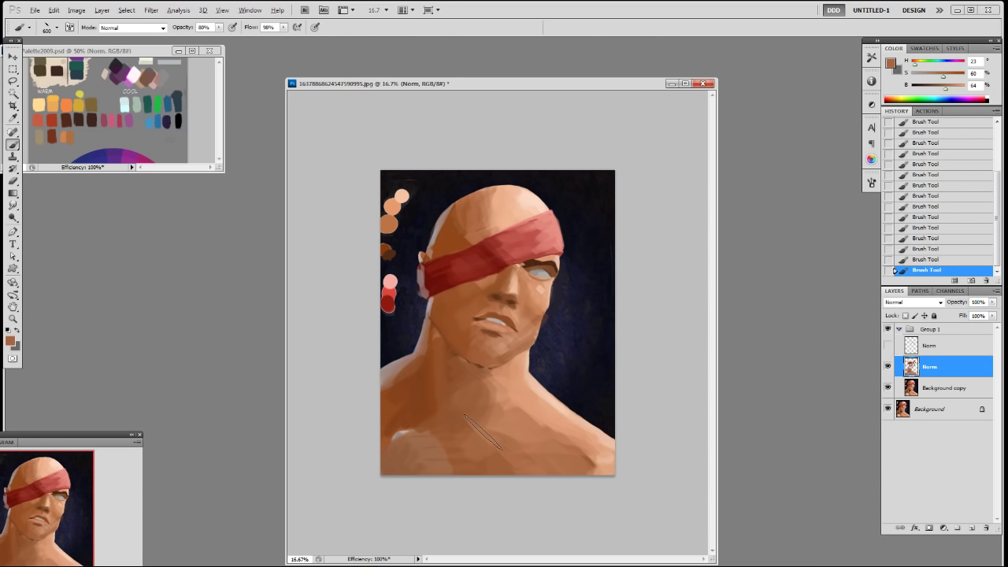
Step: Resize the image to a width of 1500 pixels and save it as a layered Photoshop file in the paintover folder
key("ctrl+alt+i")
type("1500")
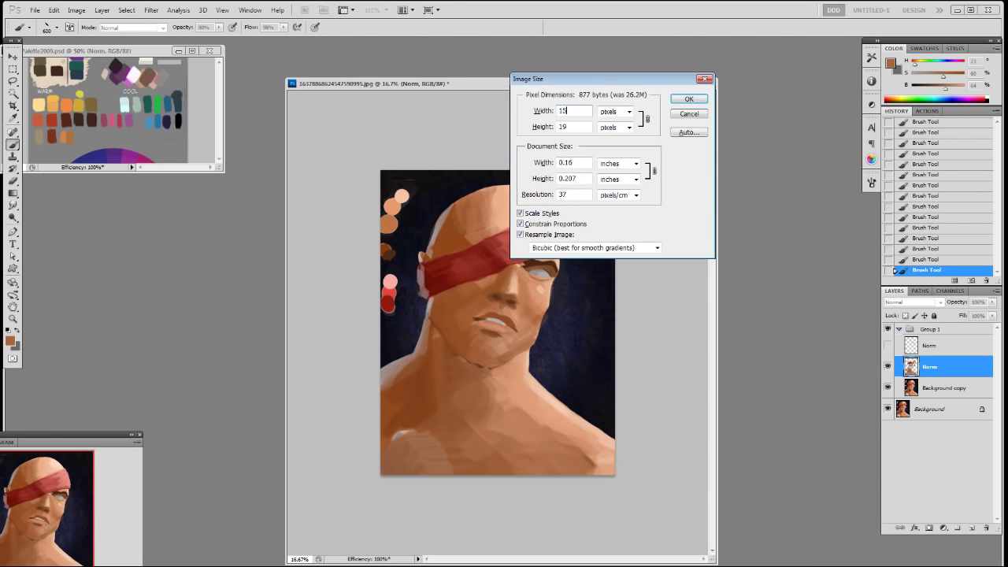
key("Return")
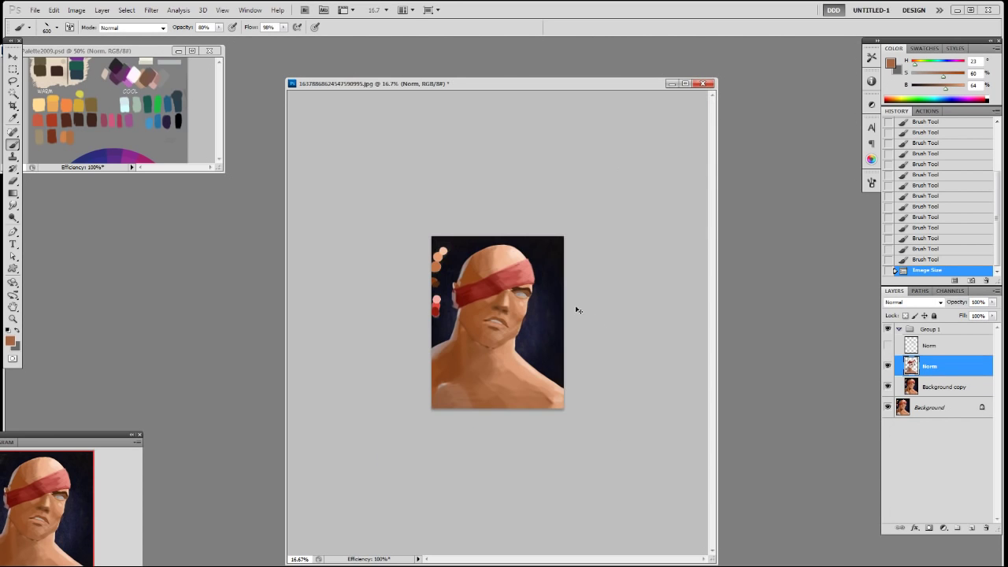
key("ctrl+plus")
key("ctrl+shift+s")
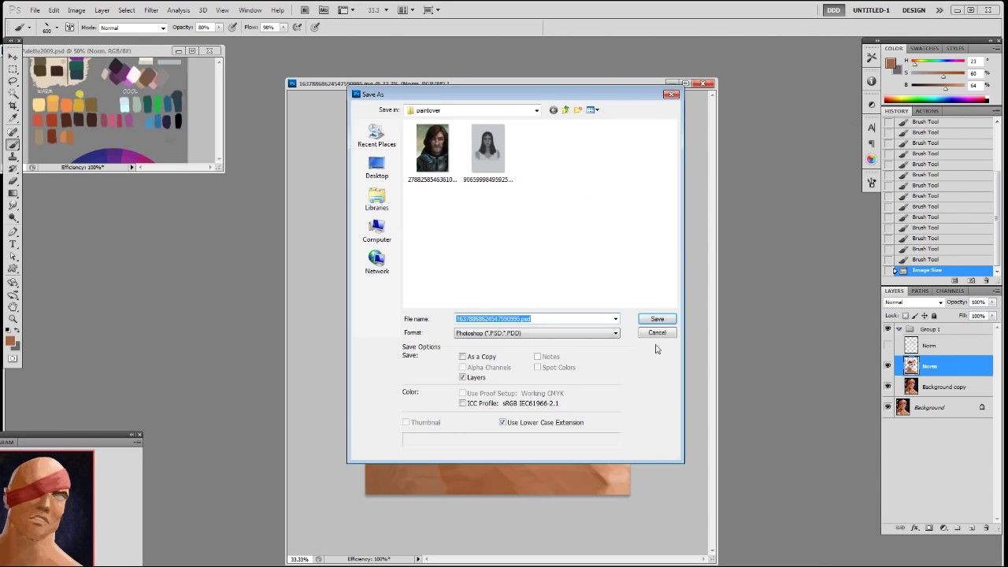
left_click(657, 318)
Step: Paint sampled lighter skin tones over the lit side of the chest and collar area, and reduce the brush to 125 px
left_click(558, 420, "alt")
mouse_move(546, 427)
left_mouse_down()
mouse_move(488, 419)
mouse_move(477, 436)
mouse_move(499, 393)
left_mouse_up()
left_click(524, 395, "alt")
key("[")
key("bracketleft")
key("bracketleft")
key("bracketleft")
key("bracketleft")
key("bracketleft")
key("bracketleft")
key("bracketleft")
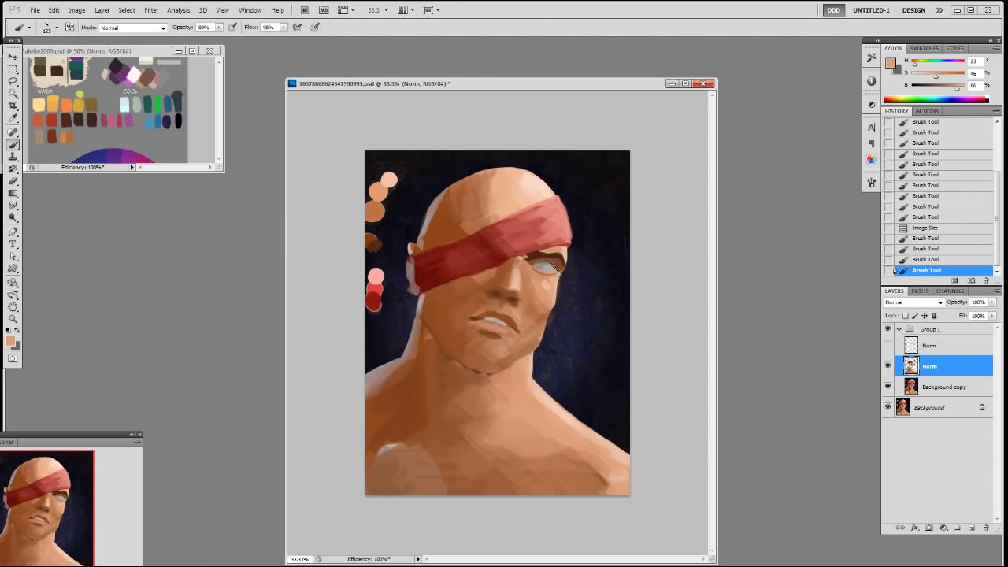
Step: Repaint the lid and socket area around the uncovered eye with sampled skin tones, reducing the brush to 80 px
left_click(540, 261, "alt")
key("ctrl+z")
mouse_move(536, 260)
left_mouse_down()
mouse_move(559, 264)
mouse_move(545, 260)
left_mouse_up()
left_click(561, 264, "alt")
left_click_drag(558, 263, 542, 261)
left_click_drag(556, 265, 546, 261)
left_click_drag(557, 266, 536, 260)
left_click(552, 266, "alt")
left_click(547, 263, "alt")
left_click(539, 259, "alt")
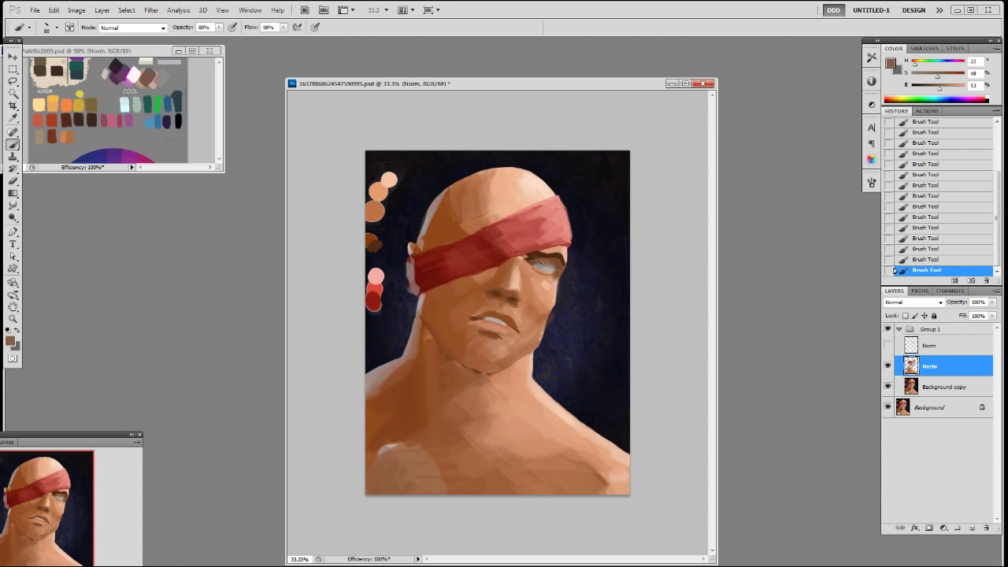
Step: Reduce the brush to 45 px and refine the inner brow and eyelids with sampled browns
left_click(535, 258)
left_click(535, 267, "alt")
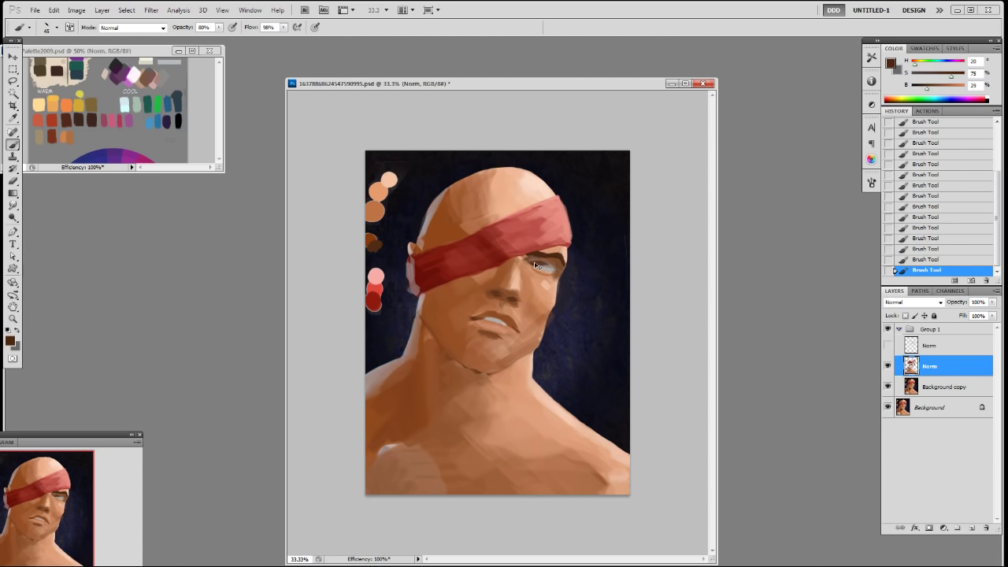
left_click(534, 255, "alt")
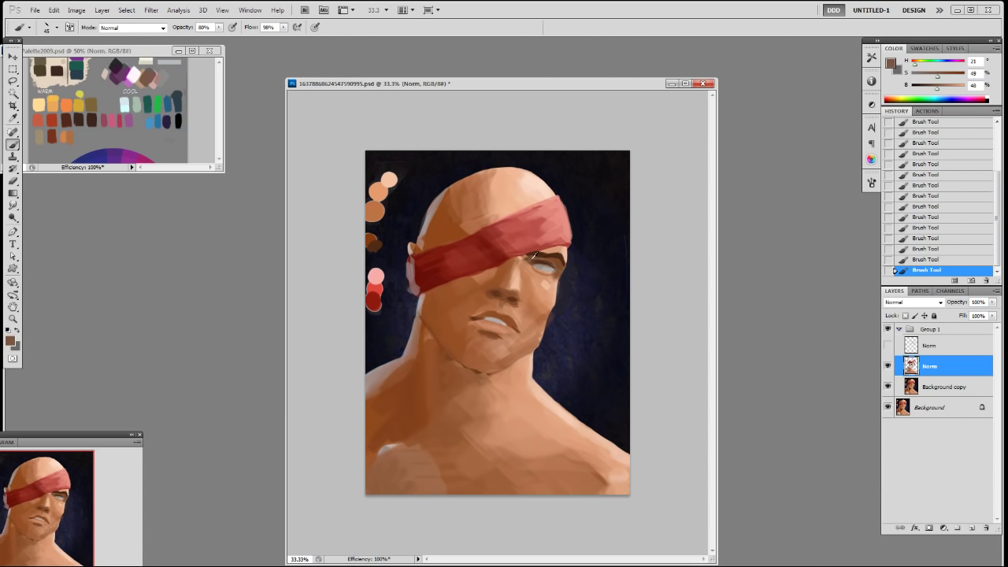
left_click(543, 269, "alt")
left_click(558, 271, "alt")
Step: Choose a 30 px brush tip and define the eyelid edges and eyeball shading with sampled dark and light tones
right_click(551, 290)
left_click(634, 357)
left_click(675, 255)
left_click(551, 277, "alt")
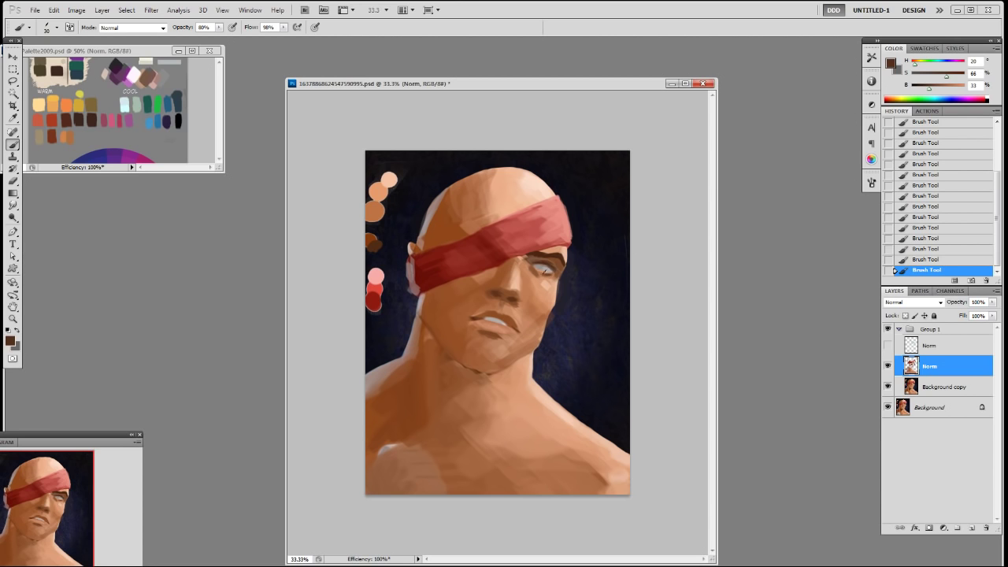
left_click(542, 267, "alt")
left_click(542, 263, "alt")
left_click(544, 270, "alt")
Step: Shade the nostrils and underside of the nose with sampled skin and shadow tones
left_click(489, 302, "alt")
left_click(514, 309, "alt")
left_click(505, 288, "alt")
left_click(510, 298, "alt")
left_click(495, 290, "alt")
Step: Switch to a 19 px brush tip and refine the upper lip and nostril wing with sampled browns
right_click(579, 235)
double_click(638, 300)
left_click(483, 314, "alt")
left_click(474, 318, "alt")
left_click(499, 290, "alt")
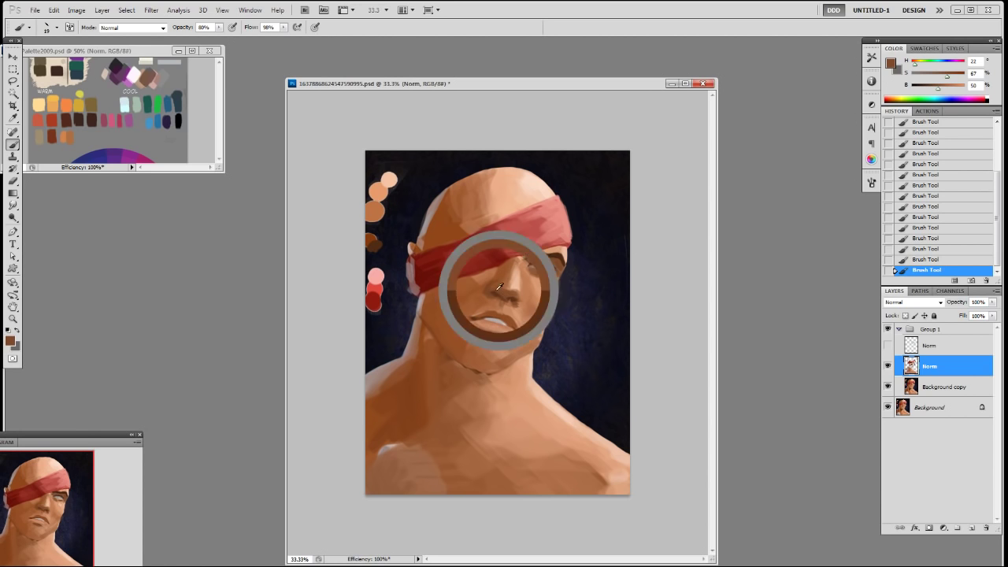
Step: Sharpen the nose tip, nostril and bridge with sampled shadow and highlight tones, and compare the paintover group with the original
left_click(510, 292, "alt")
left_click_drag(509, 288, 513, 292)
left_click(512, 292, "alt")
left_click(513, 299, "alt")
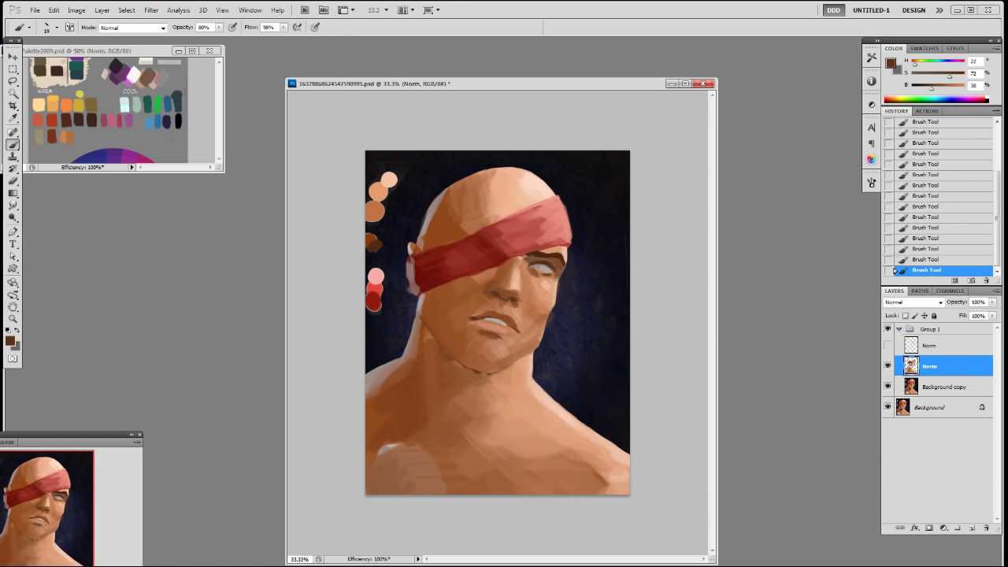
left_click(509, 280, "alt")
left_click(523, 282, "alt")
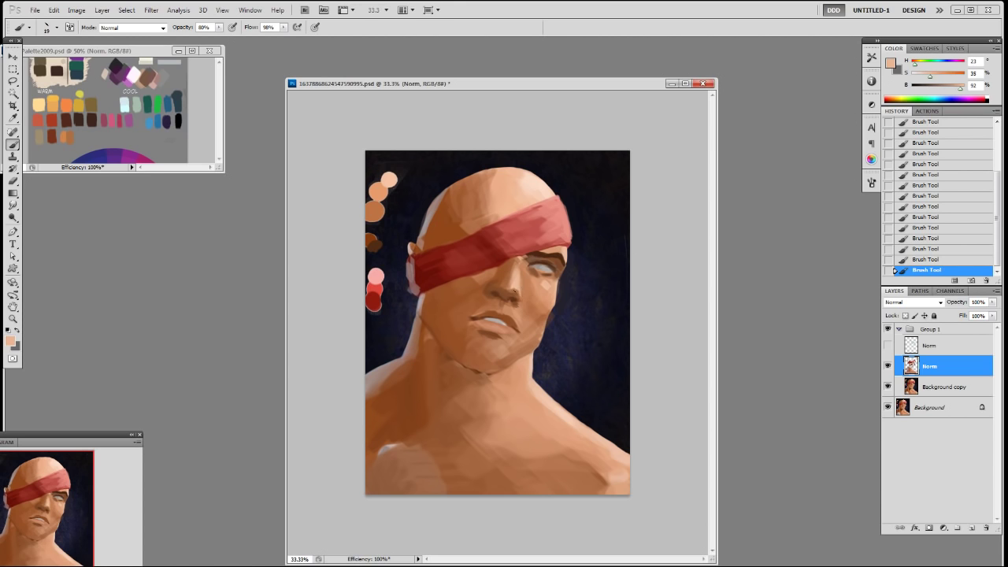
left_click(530, 283, "alt")
left_click(516, 278, "alt")
left_click(517, 283, "alt")
left_click(889, 330)
left_click(888, 330)
Step: Sample blue from the palette image, choose the hard round brush at 25 px, and add a new layer
left_click(549, 250, "alt")
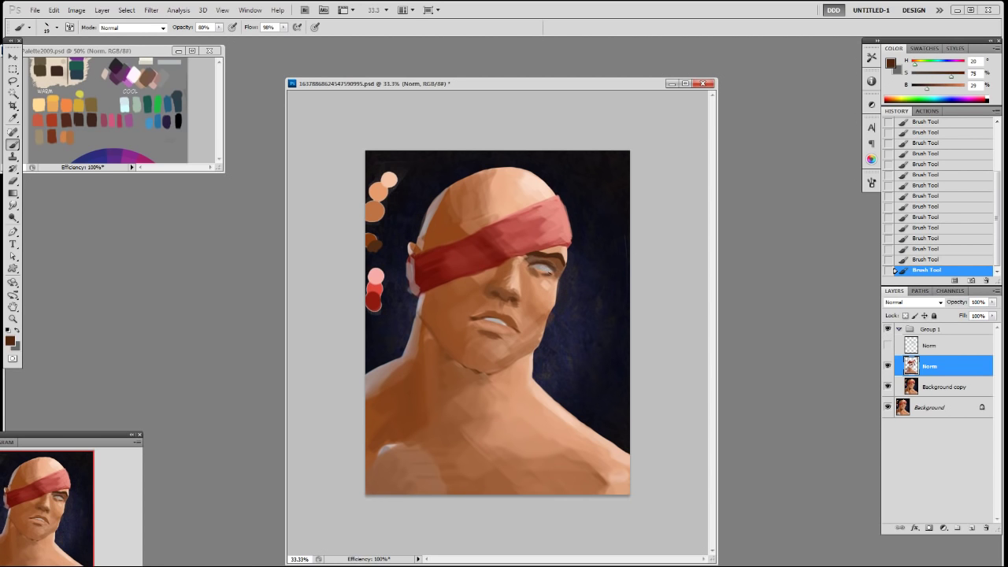
left_click(181, 122, "alt")
right_click(561, 342)
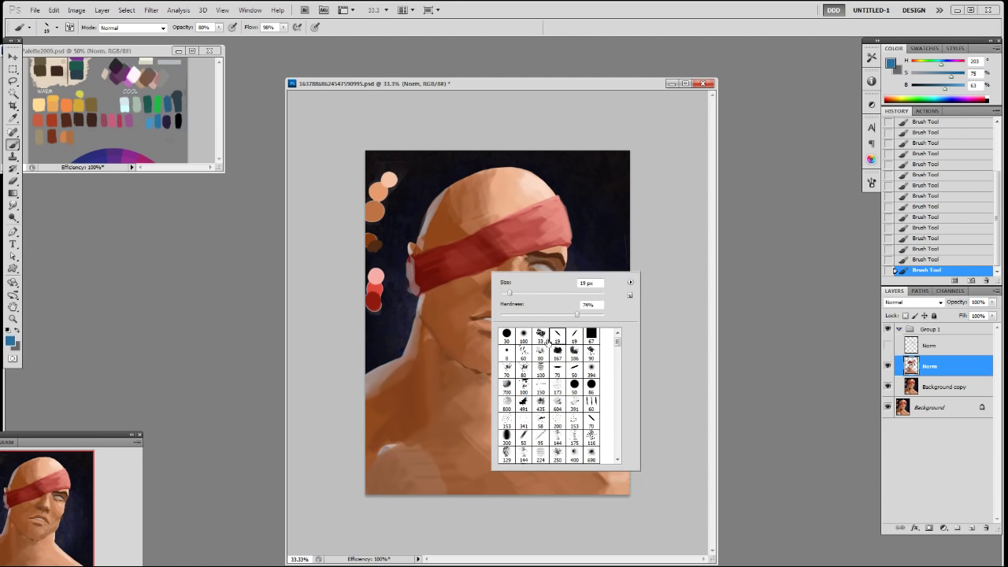
double_click(506, 333)
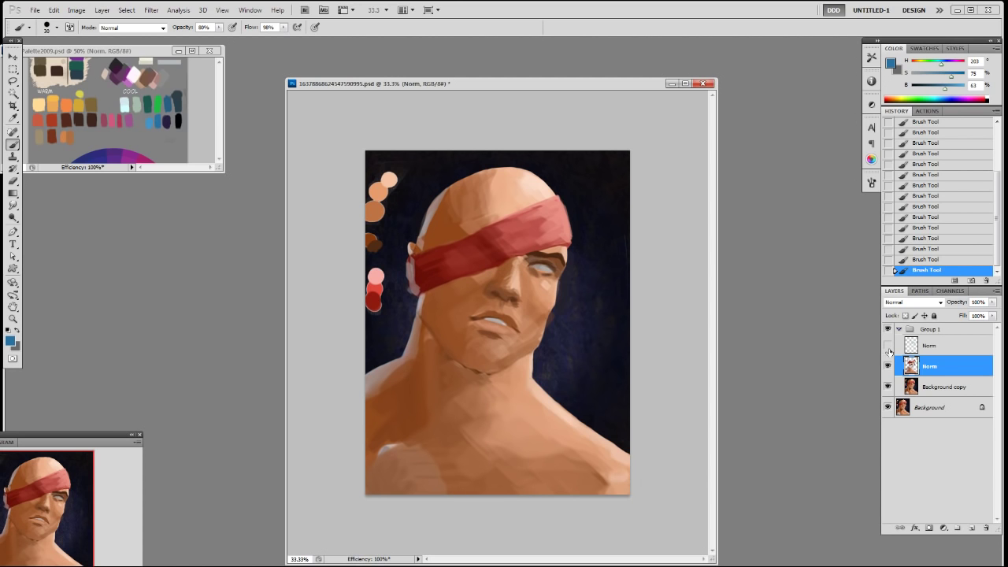
key("ctrl+shift+alt+n")
key("bracketleft")
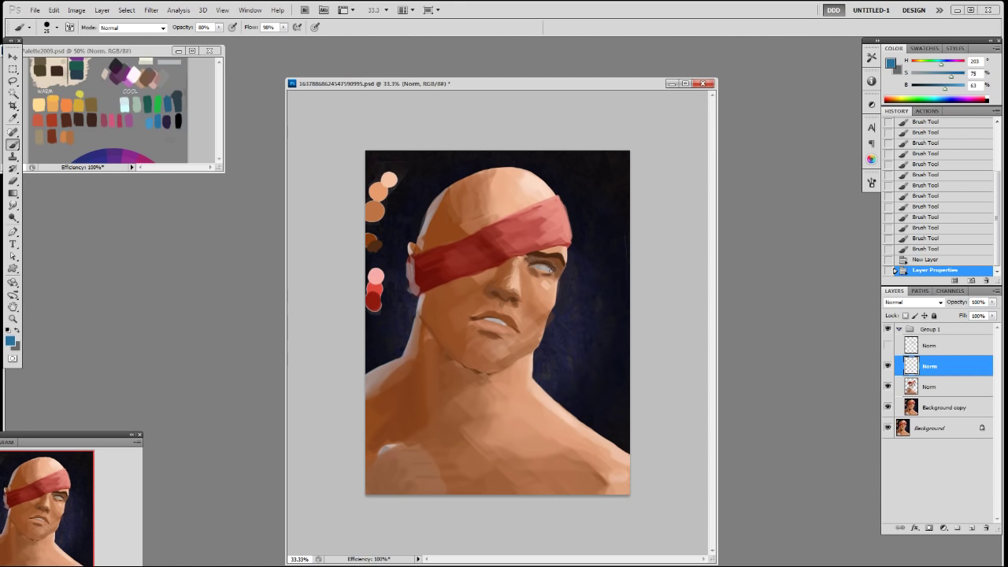
Step: Paint a blue iris in the uncovered eye and tone it with sampled dark brown at 30% opacity
left_click_drag(543, 268, 546, 269)
key("ctrl+z")
left_click(545, 268)
left_click(545, 268)
left_click(545, 269, "alt")
left_click(544, 269)
left_click(545, 268)
left_click(545, 269)
left_click(545, 269)
left_click(545, 269)
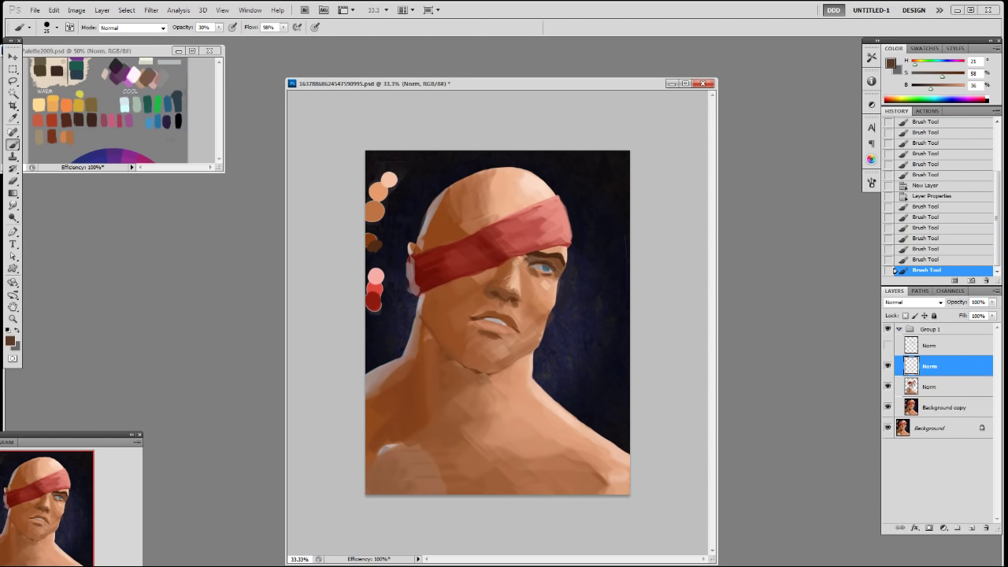
Step: Sample a mid skin tone, choose the 19 px brush tip enlarged to 200 px, and glaze over the forehead at 30% opacity
left_click(542, 184, "alt")
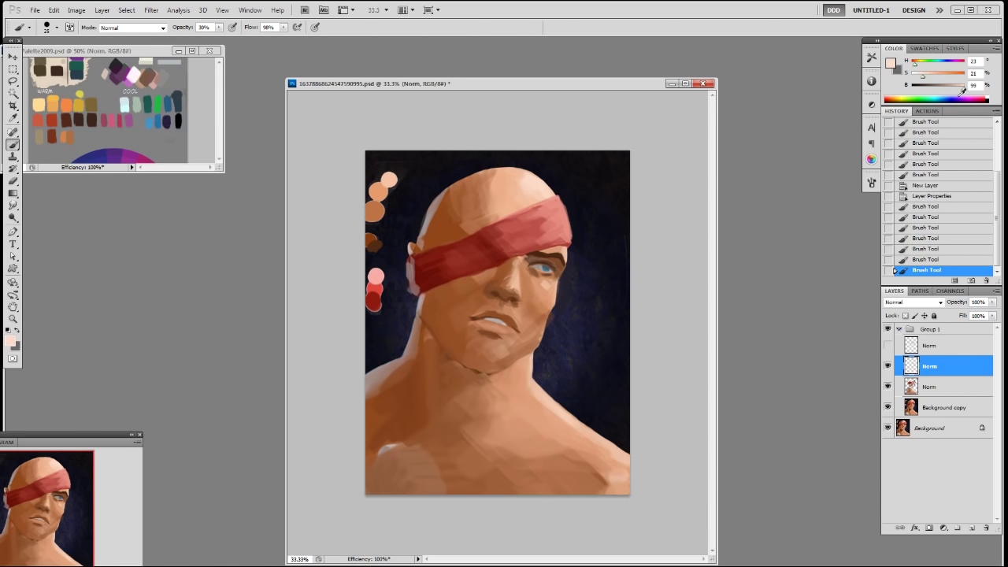
left_click(482, 196, "alt")
right_click(507, 214)
double_click(579, 285)
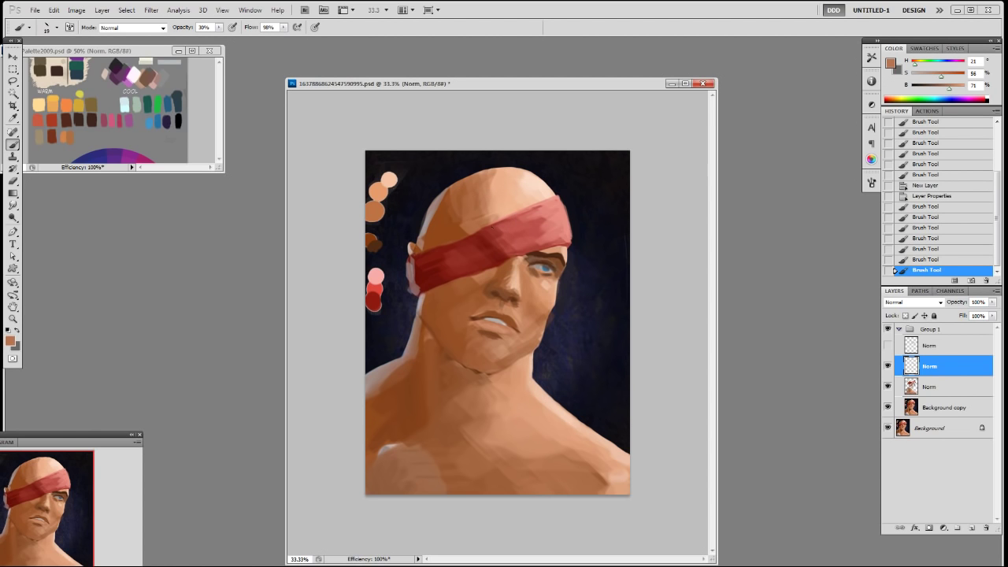
key("]")
key("]")
key("]")
key("]")
key("]")
key("]")
key("]")
key("]")
key("]")
key("]")
key("]")
key("]")
key("]")
key("]")
mouse_move(478, 214)
left_mouse_down()
mouse_move(533, 195)
mouse_move(479, 205)
mouse_move(522, 187)
mouse_move(508, 180)
mouse_move(541, 186)
mouse_move(496, 202)
mouse_move(543, 188)
mouse_move(512, 197)
left_mouse_up()
mouse_move(519, 192)
left_mouse_down()
mouse_move(537, 188)
mouse_move(480, 189)
mouse_move(528, 192)
mouse_move(512, 204)
left_mouse_up()
Step: Erase parts of the forehead glaze with a 60 px eraser at 90% opacity to bring back the highlights
key("e")
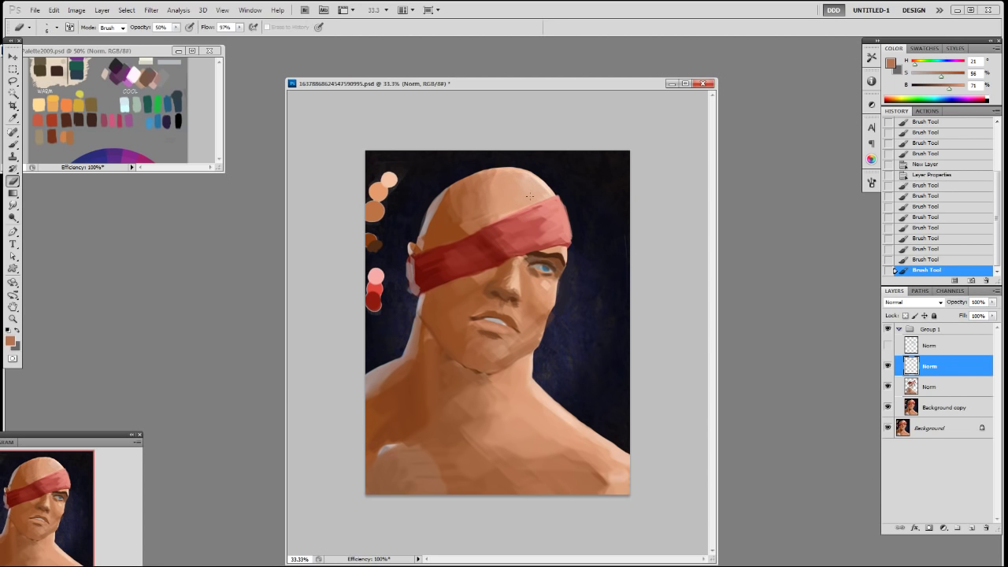
key("9")
key("]")
key("]")
key("]")
key("]")
key("]")
key("]")
key("]")
key("]")
mouse_move(544, 188)
left_mouse_down()
mouse_move(535, 197)
mouse_move(545, 198)
mouse_move(533, 198)
left_mouse_up()
key("ctrl+z")
left_click_drag(528, 203, 517, 213)
left_click(495, 249)
left_click(448, 226, "alt")
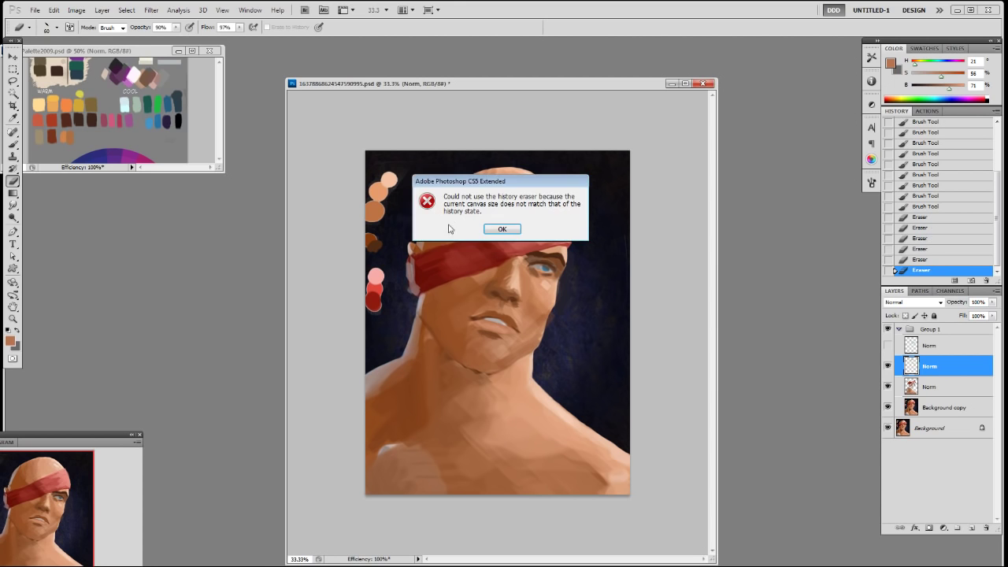
left_click(502, 229)
Step: Sample a dark skin brown, raise its saturation to 86%, and glaze shadows over the head's shaded side, cheek and jaw
key("b")
left_click(453, 227, "alt")
left_click_drag(937, 89, 934, 89)
left_click(957, 73)
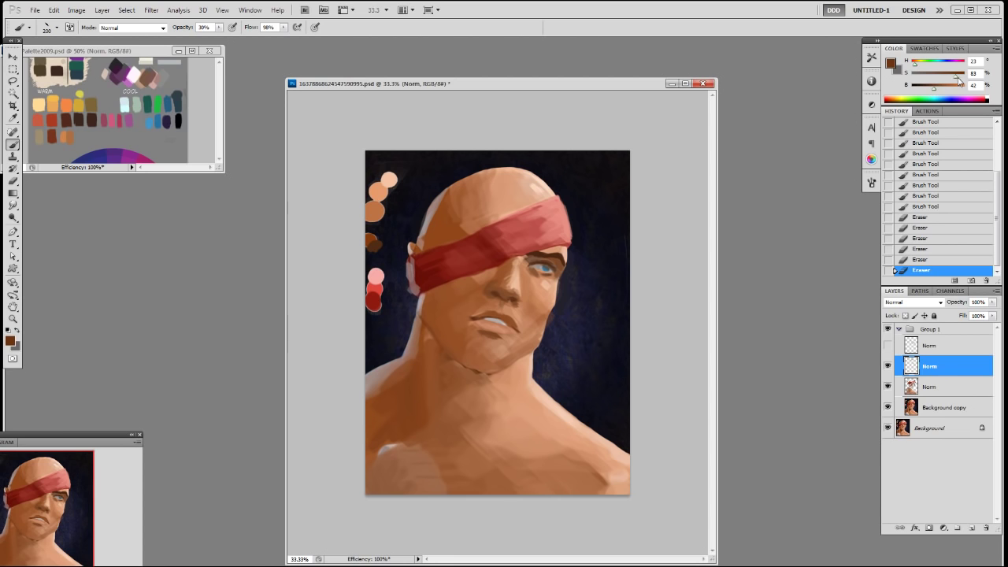
left_click_drag(486, 201, 469, 211)
key("bracketright")
key("bracketright")
mouse_move(499, 266)
left_mouse_down()
mouse_move(486, 275)
mouse_move(480, 314)
mouse_move(445, 342)
left_mouse_up()
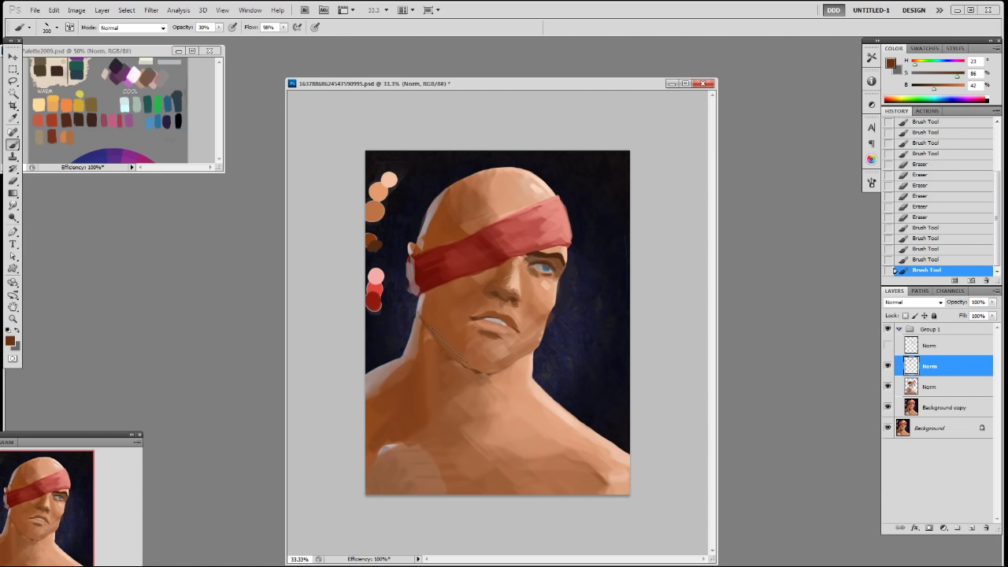
left_click_drag(475, 285, 460, 299)
key("bracketleft")
left_click_drag(486, 220, 473, 232)
left_click_drag(481, 170, 445, 236)
Step: Enlarge the brush to 400 px, glaze brown shadow over the neck, shaded shoulder and chest, and compare with the layer and group hidden
key("bracketright")
key("bracketright")
left_click_drag(480, 377, 417, 504)
left_click_drag(406, 376, 453, 425)
mouse_move(450, 461)
left_mouse_down()
mouse_move(418, 504)
mouse_move(363, 461)
left_mouse_up()
left_click_drag(402, 426, 380, 450)
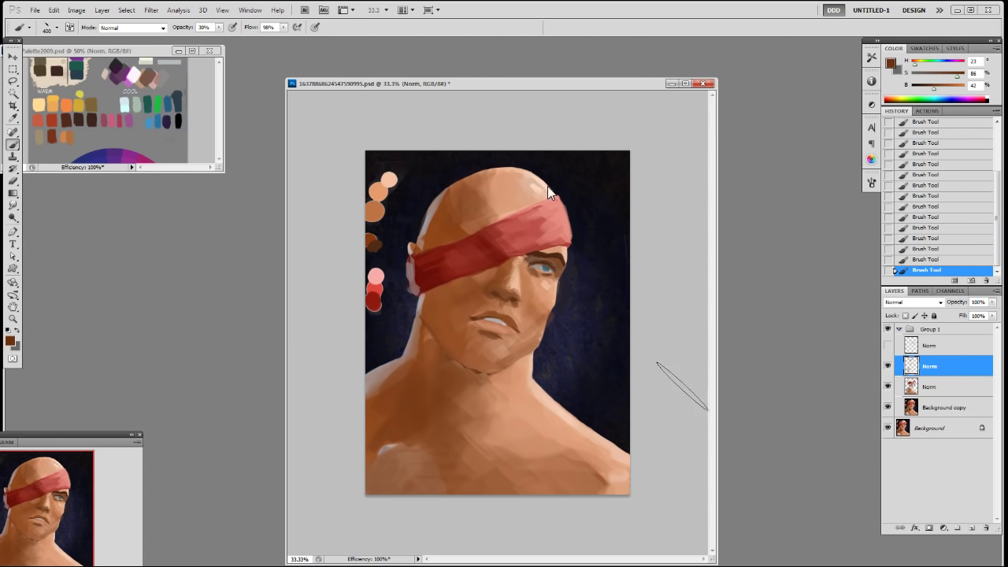
left_click(888, 366)
left_click(888, 367)
left_click(888, 329)
left_click(888, 330)
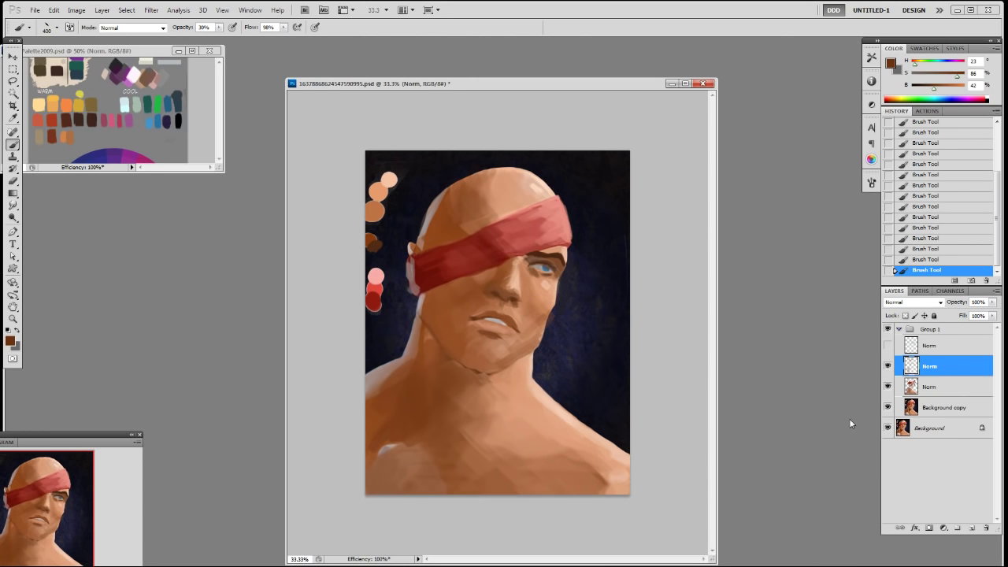